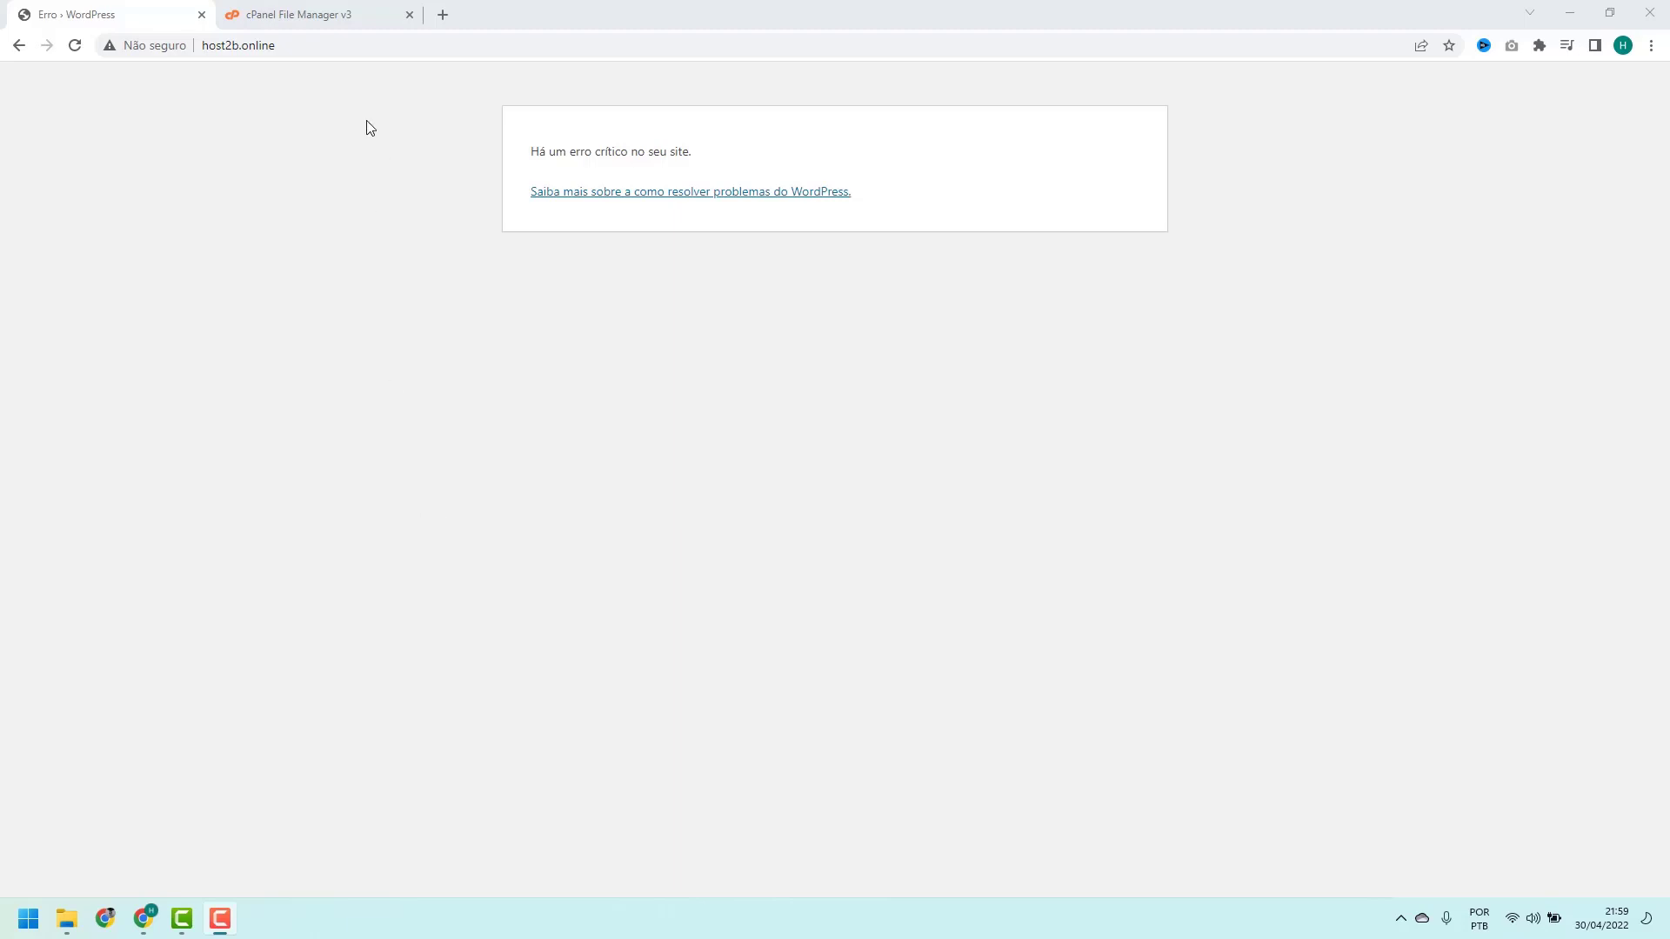
Switch to the cPanel file manager and open wp-config.php from the public_html folder for editing
{"action": "left_click", "coordinate": [344, 22]}
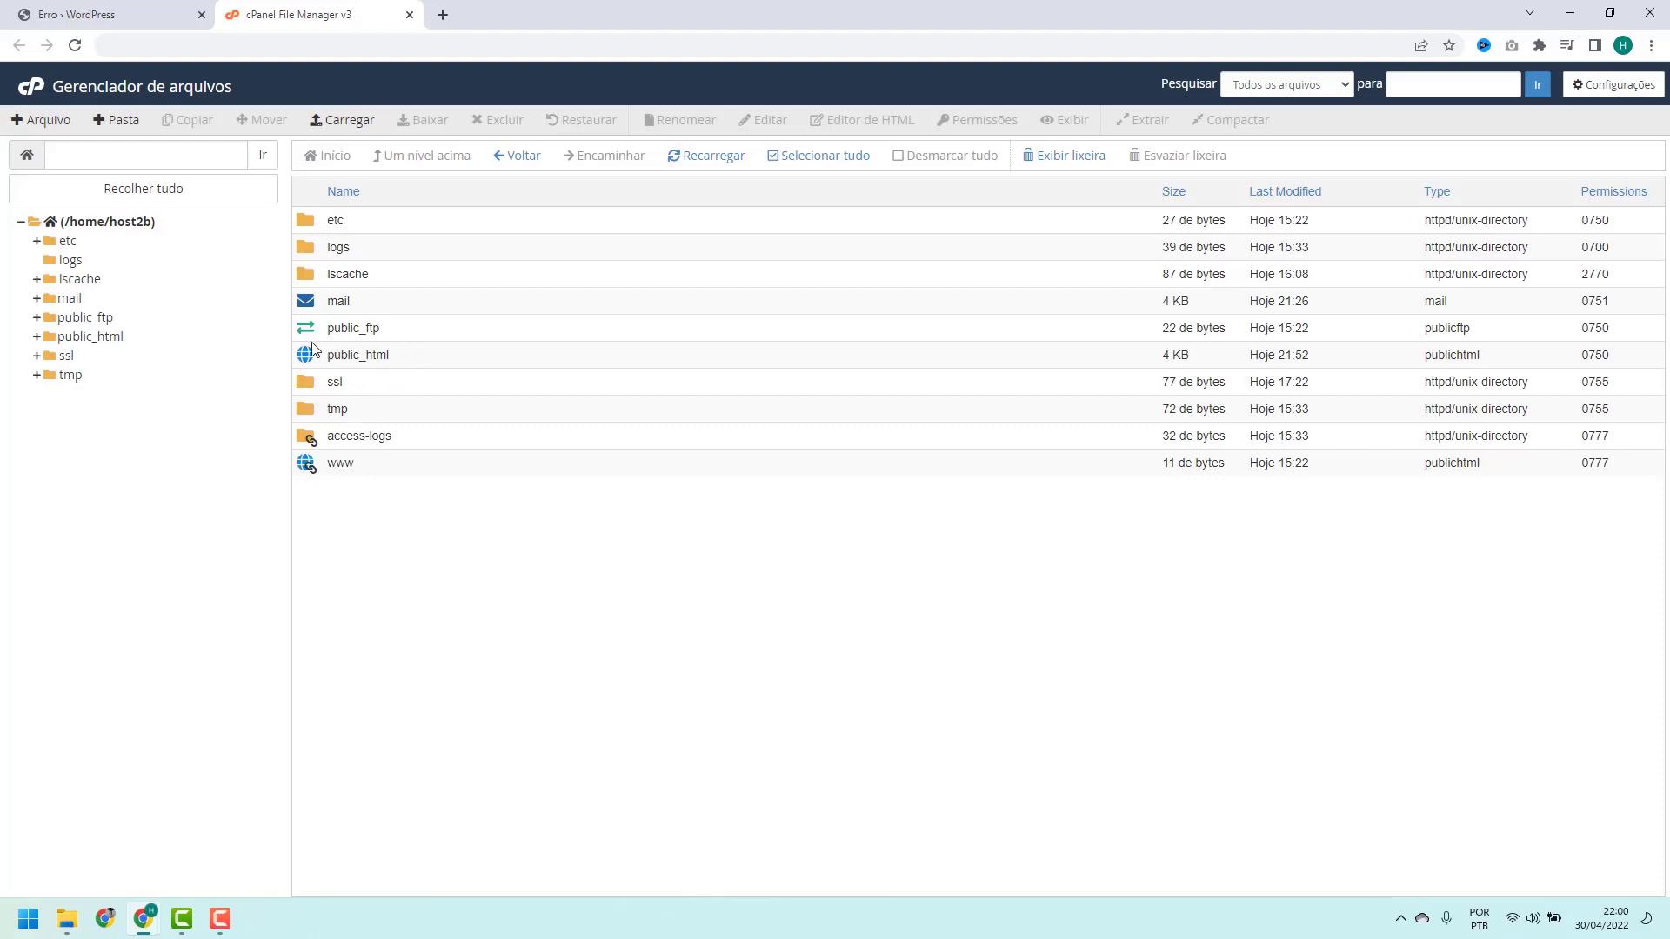
{"action": "double_click", "coordinate": [402, 363]}
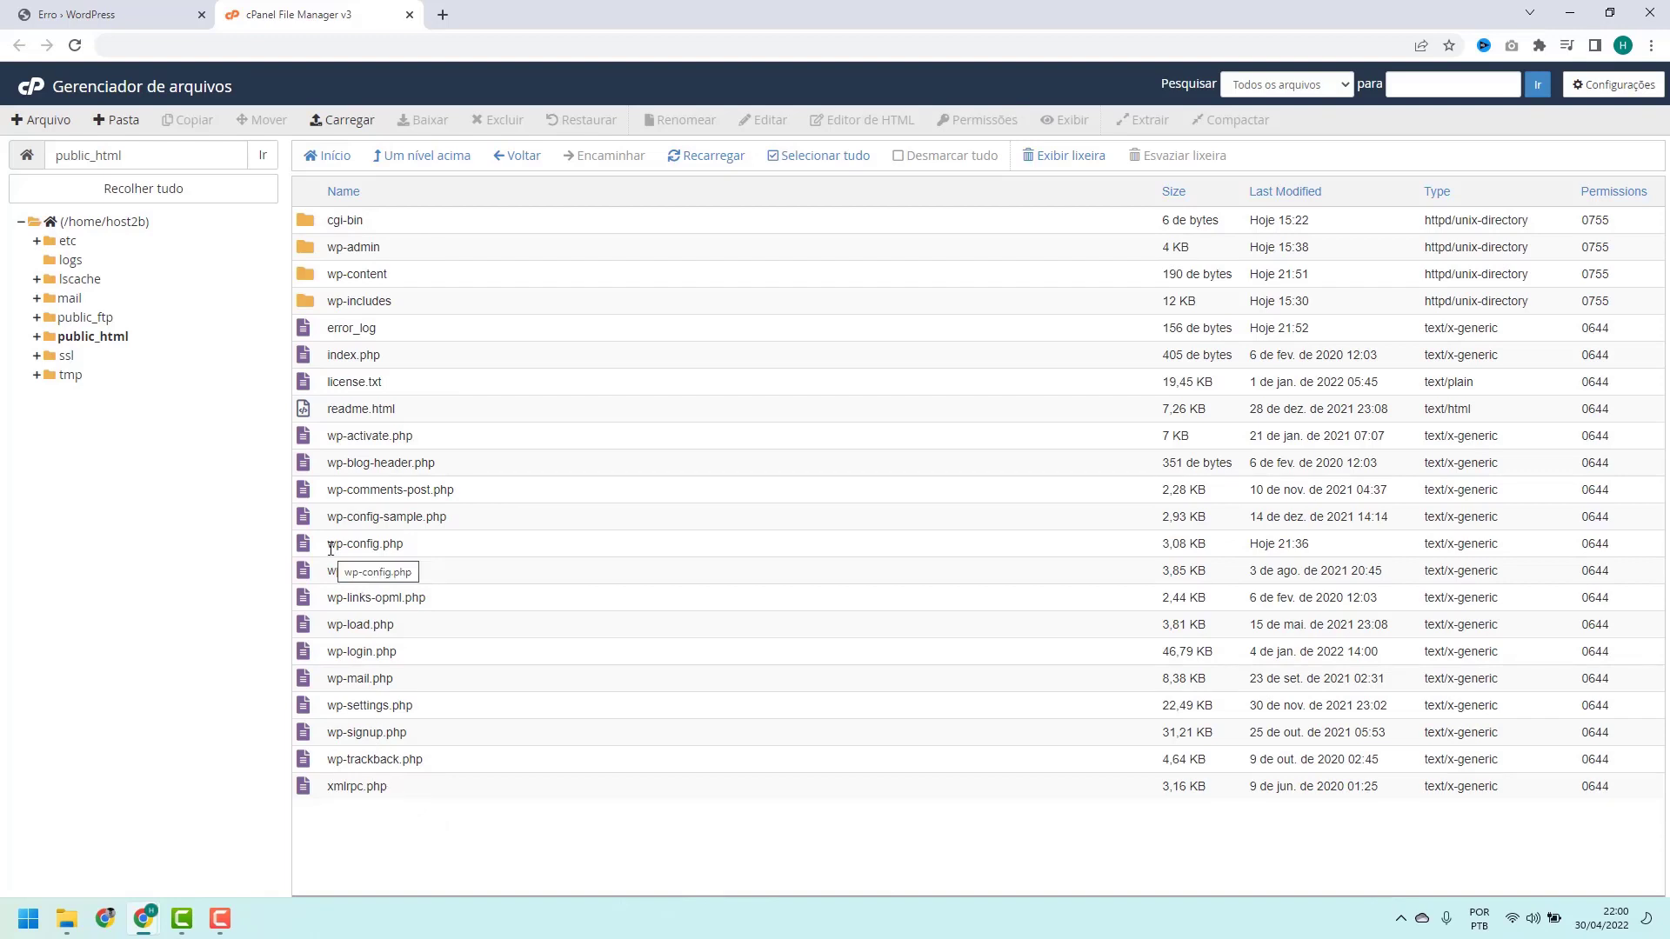
{"action": "left_click", "coordinate": [413, 548]}
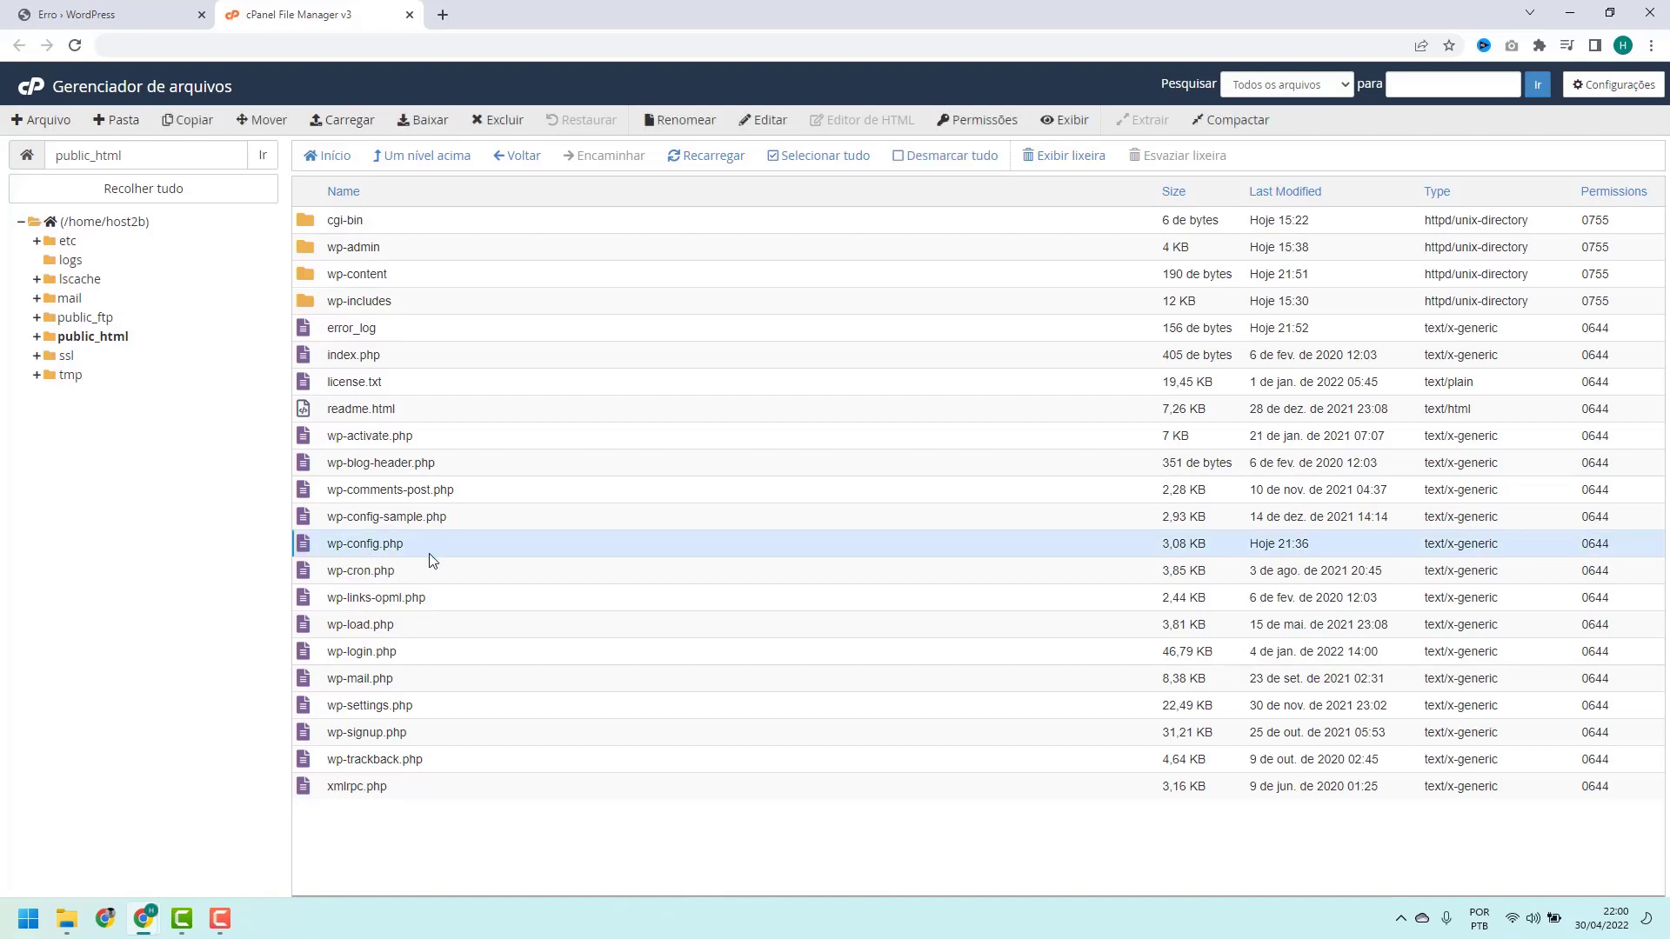
{"action": "right_click", "coordinate": [420, 548]}
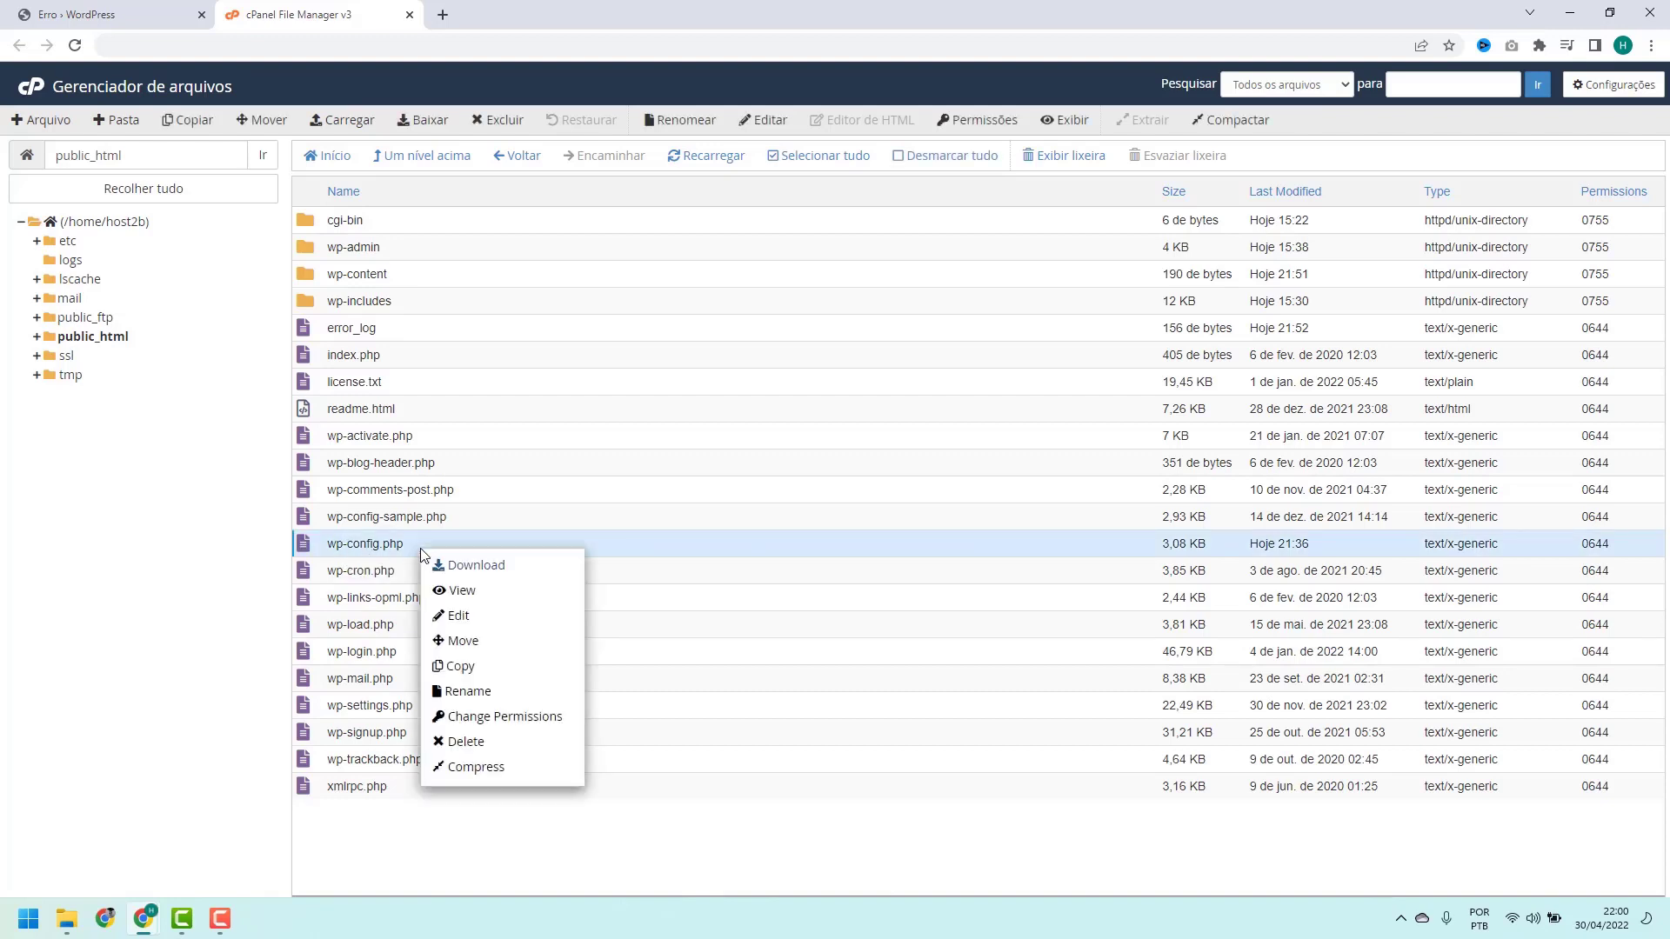
{"action": "left_click", "coordinate": [447, 620]}
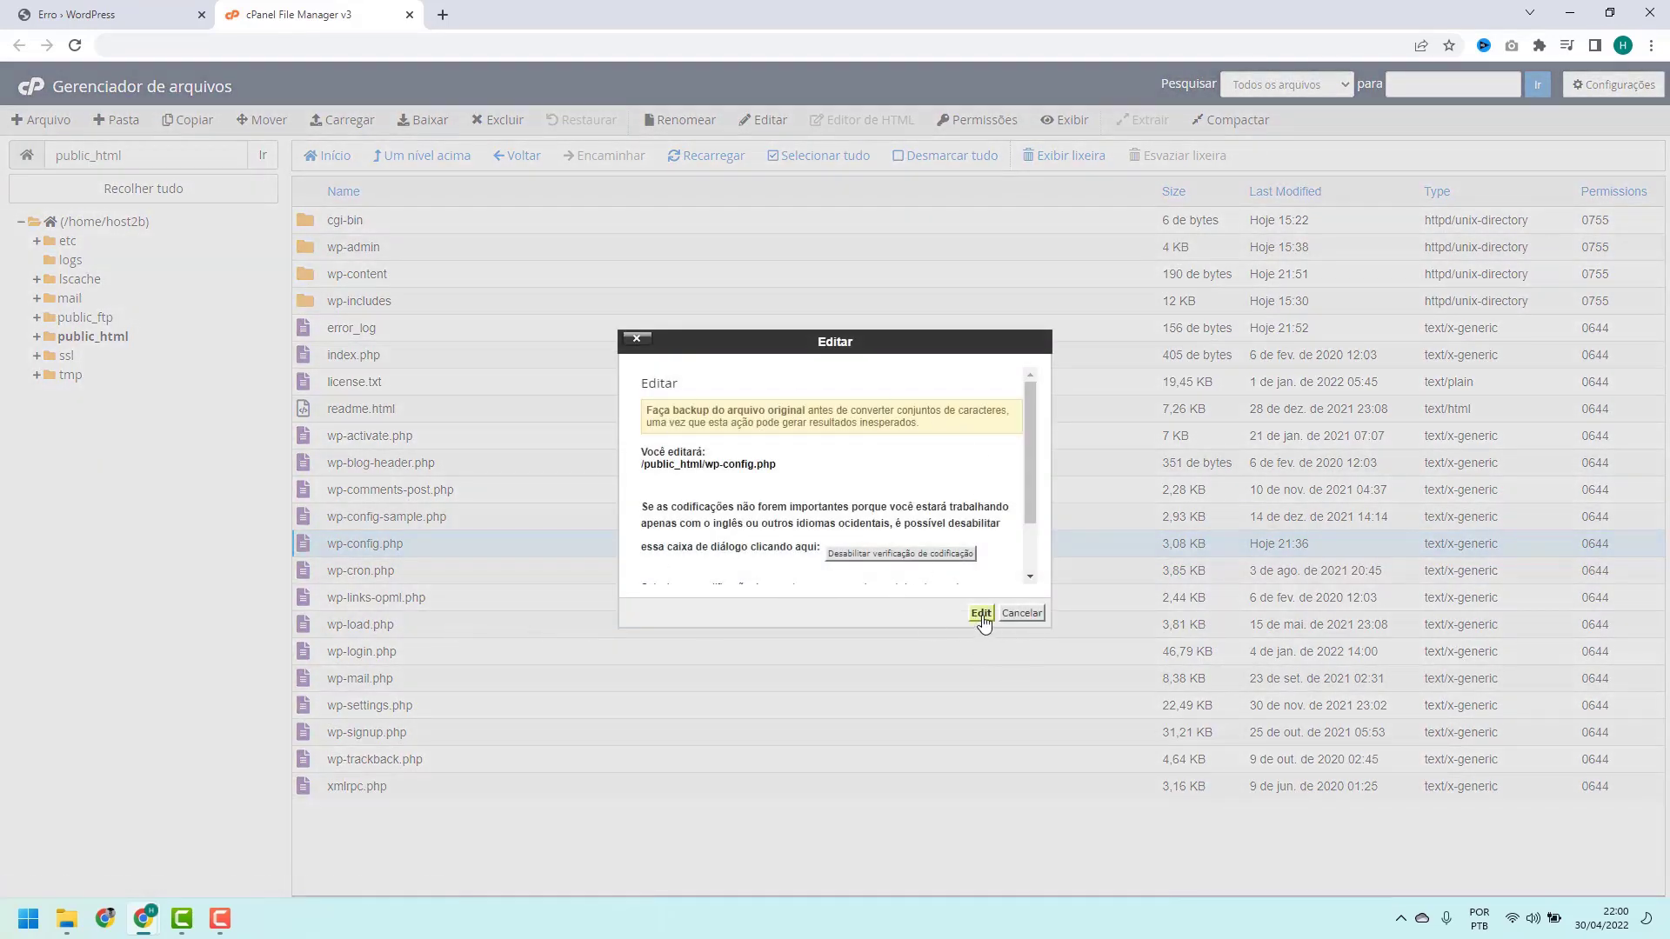
{"action": "left_click", "coordinate": [981, 614]}
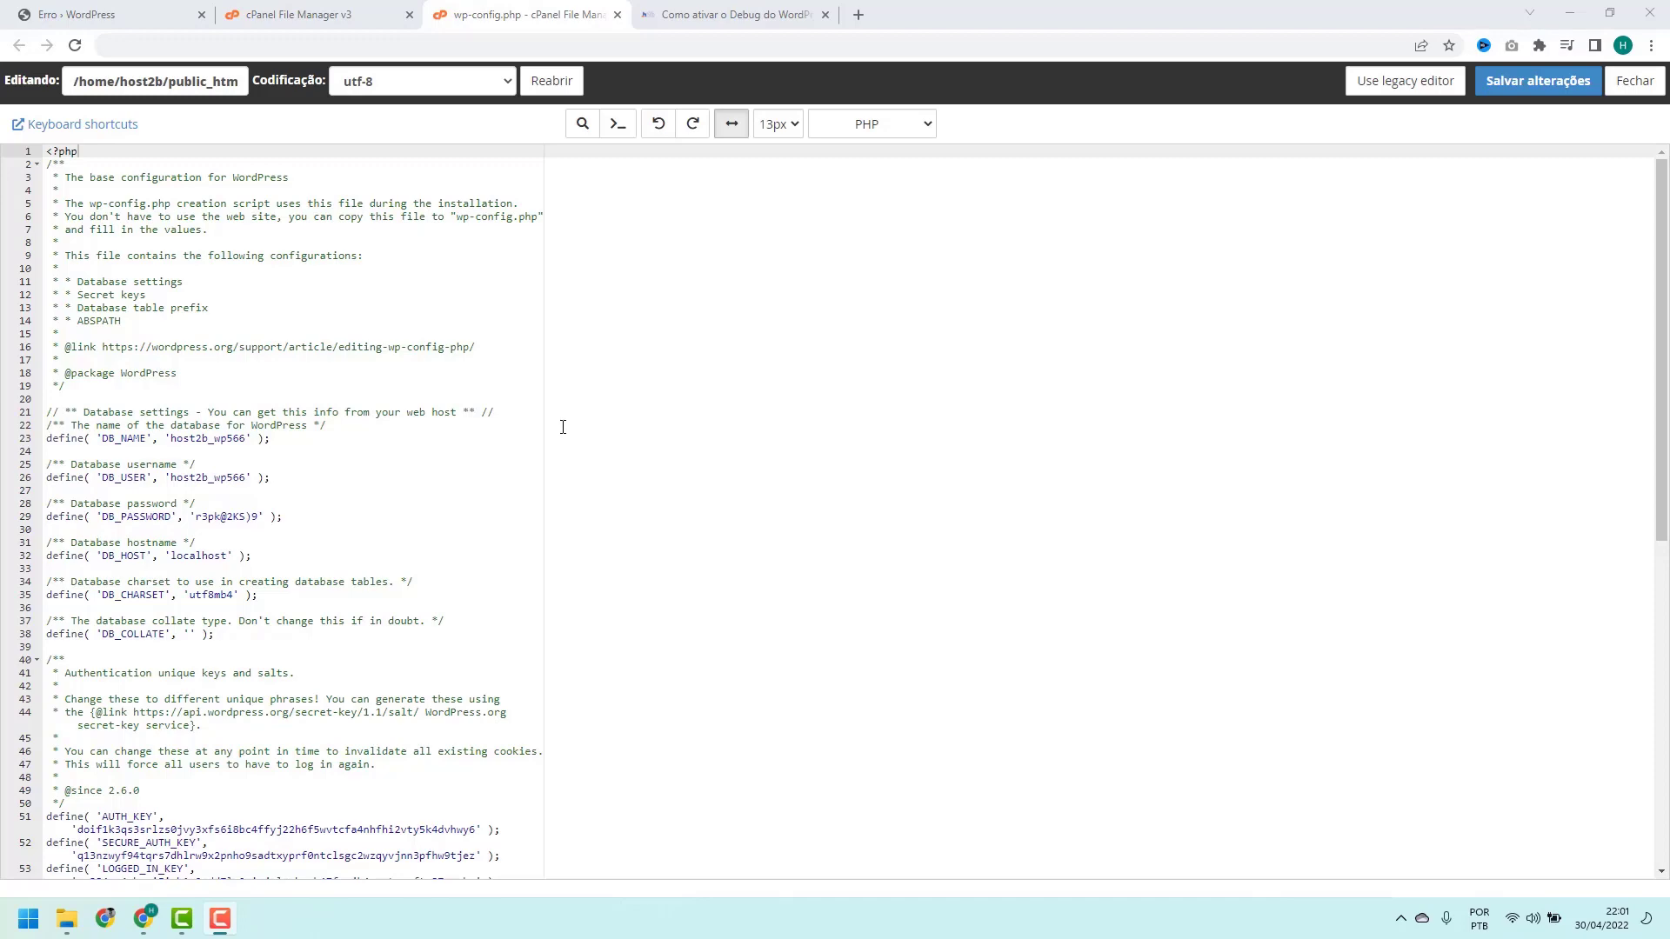
Copy the two-line WP_DEBUG activation snippet from the host2b.net article on enabling WordPress debug
{"action": "left_click", "coordinate": [728, 18]}
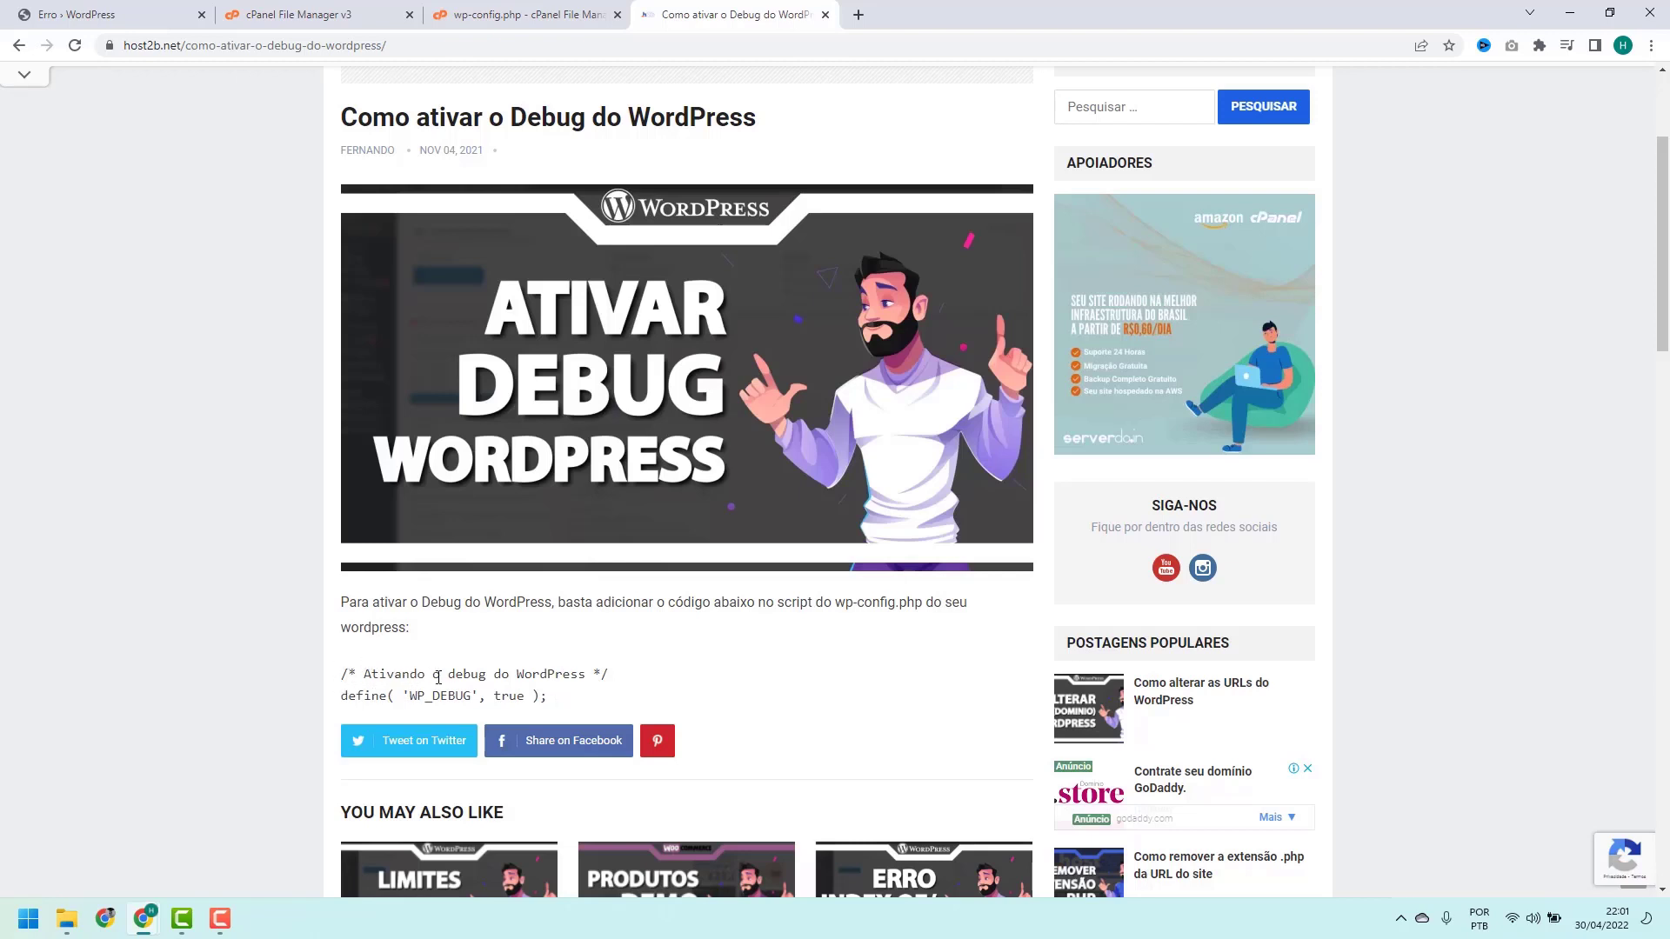
{"action": "left_click_drag", "start_coordinate": [566, 711], "coordinate": [339, 672]}
{"action": "key", "text": "ctrl+c"}
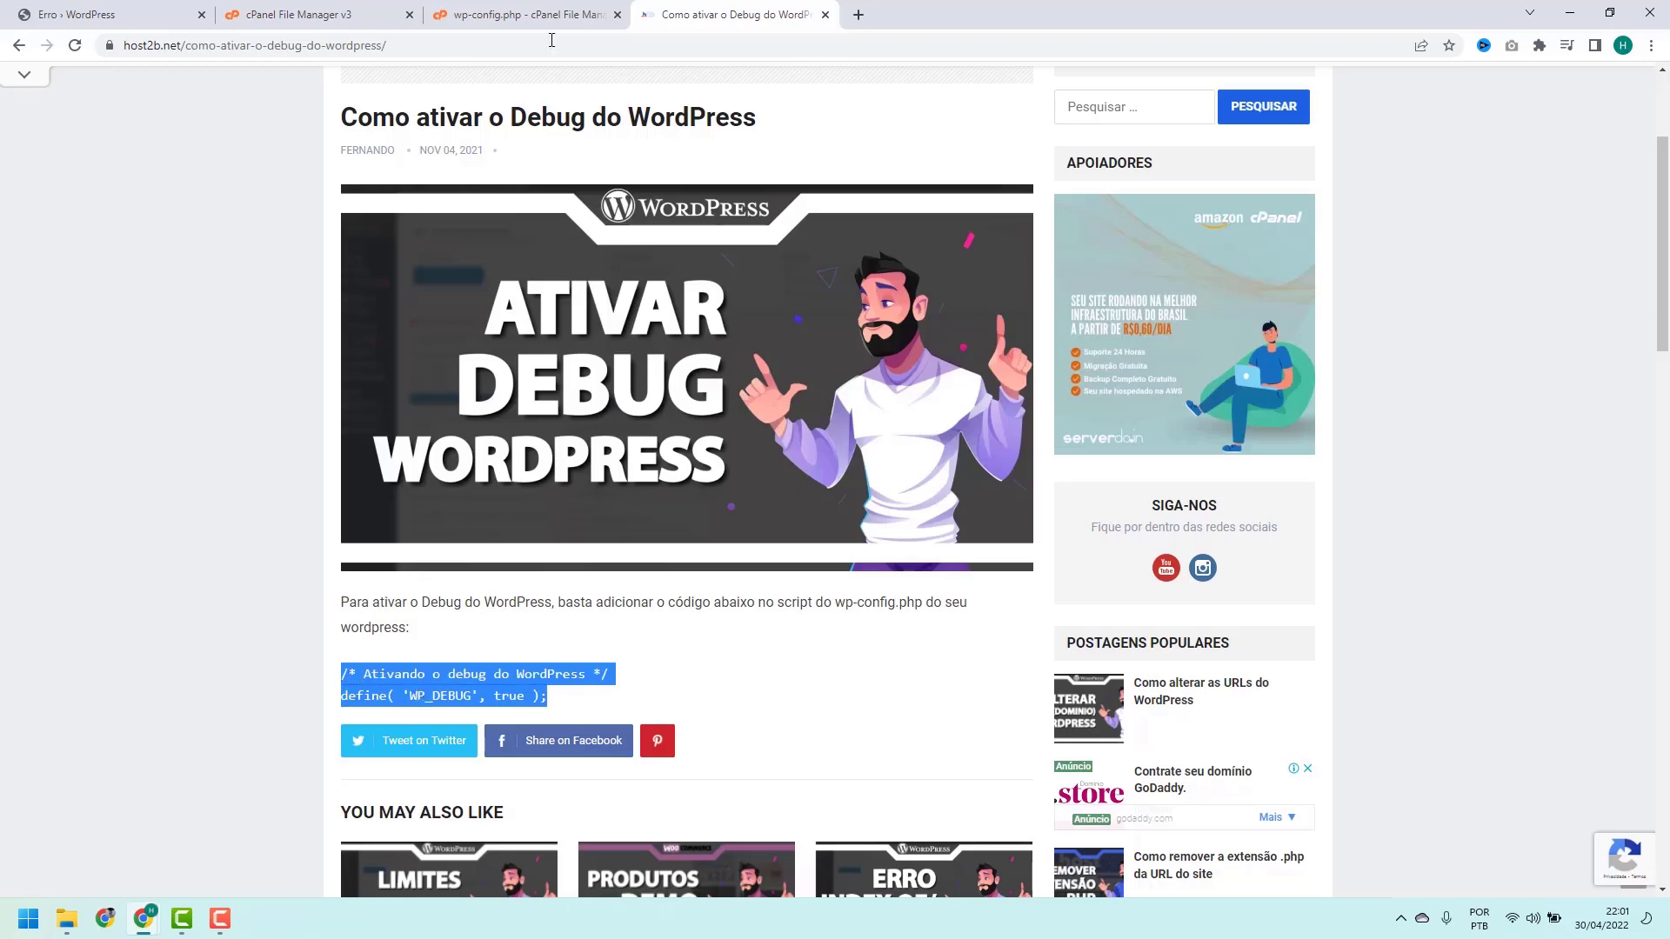
Insert the copied debug comment and define( 'WP_DEBUG', true ); directly below the opening <?php line of wp-config.php
{"action": "left_click", "coordinate": [553, 12]}
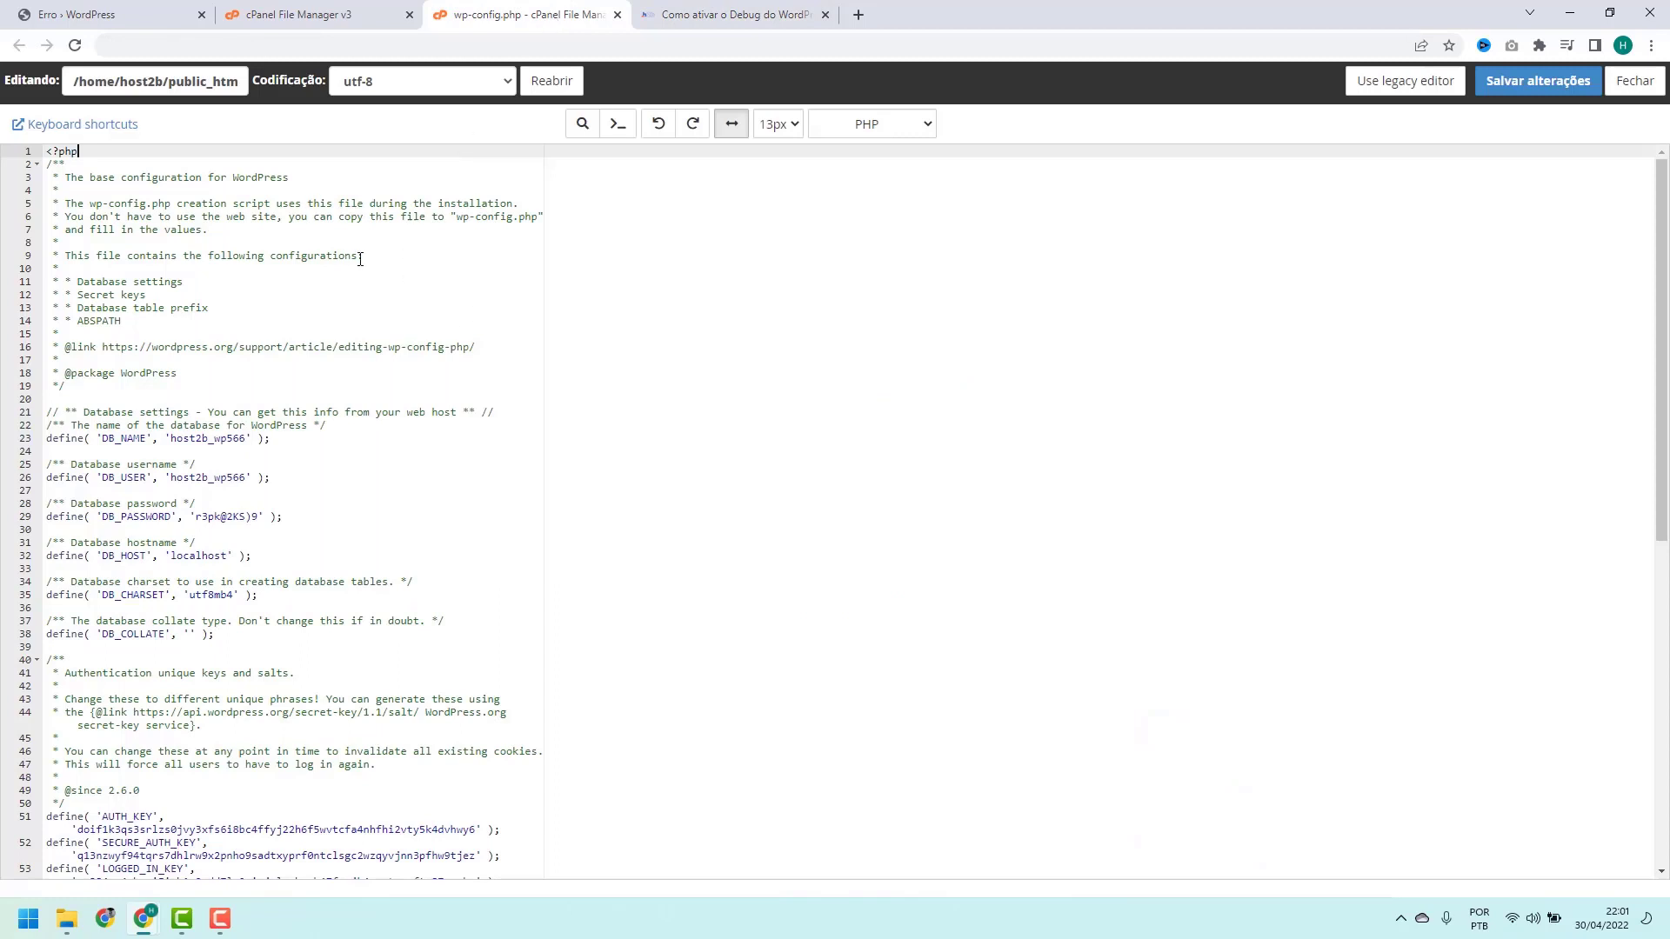
{"action": "double_click", "coordinate": [59, 152]}
{"action": "key", "text": "Right"}
{"action": "key", "text": "Return"}
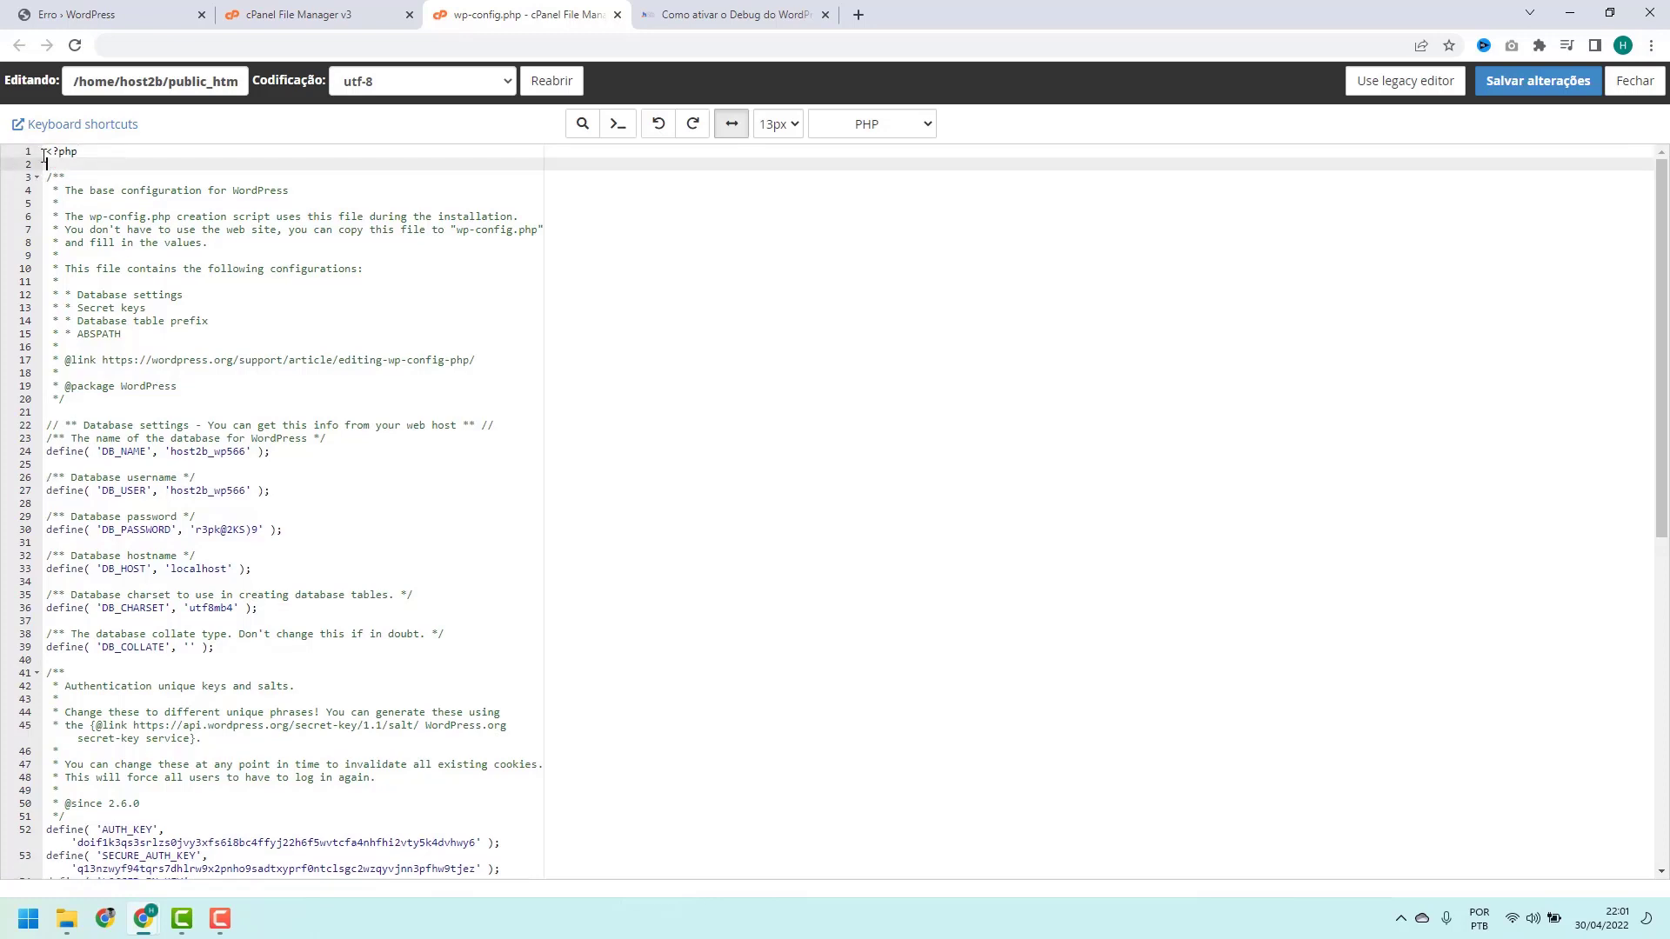
{"action": "key", "text": "ctrl+v"}
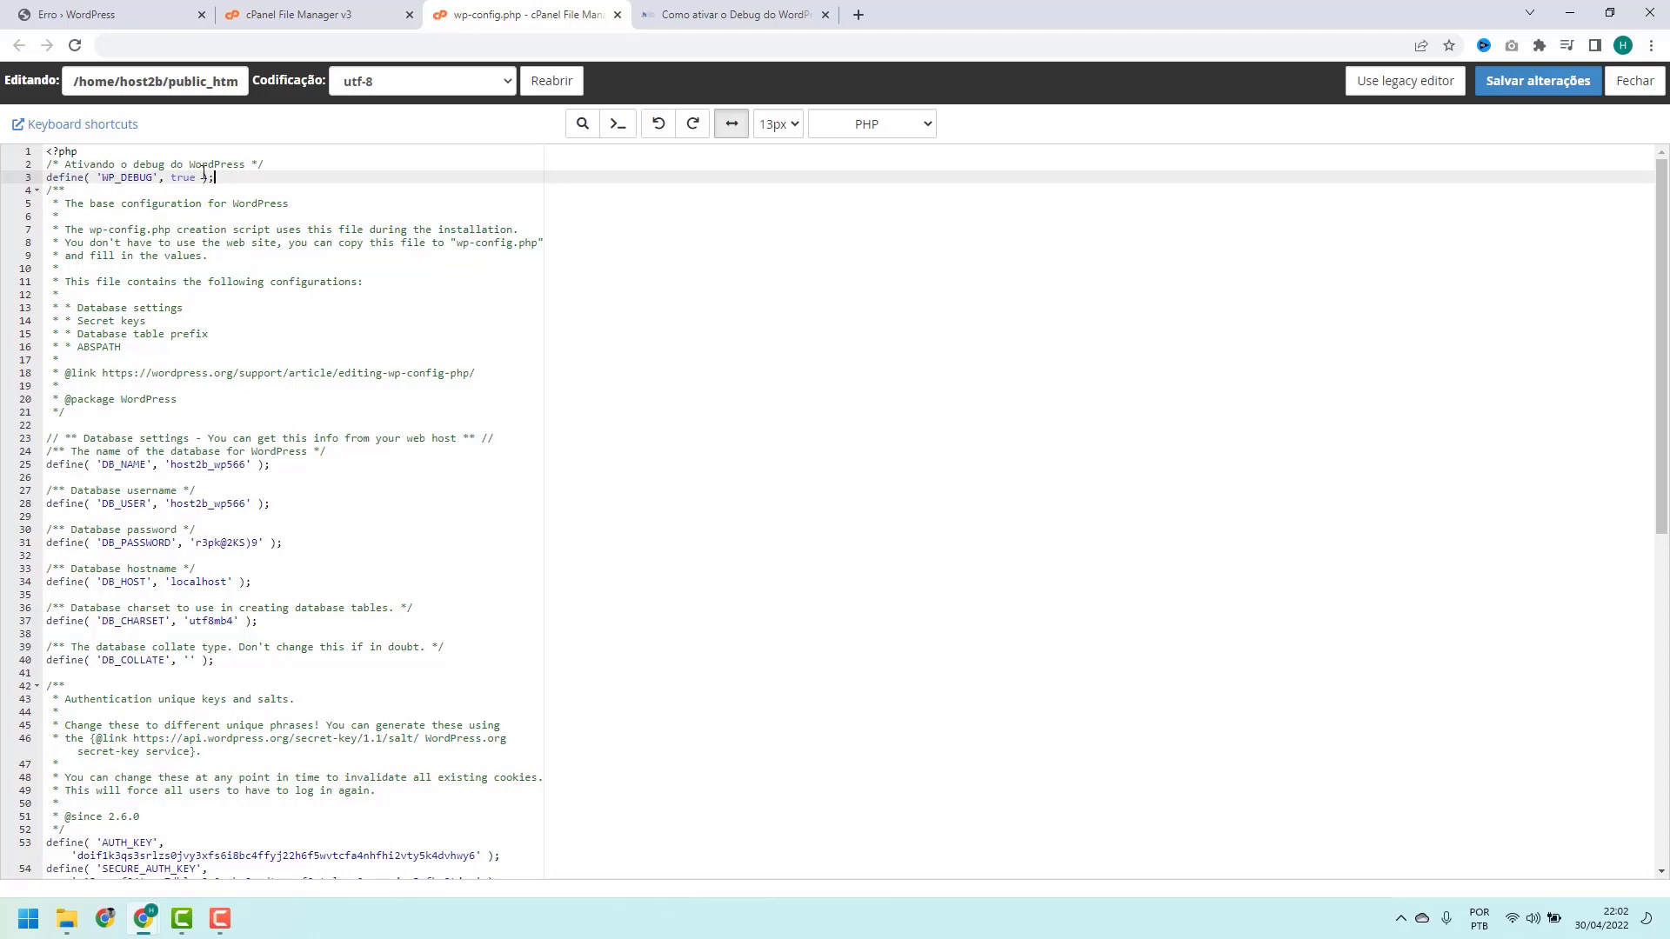
{"action": "left_click", "coordinate": [261, 188]}
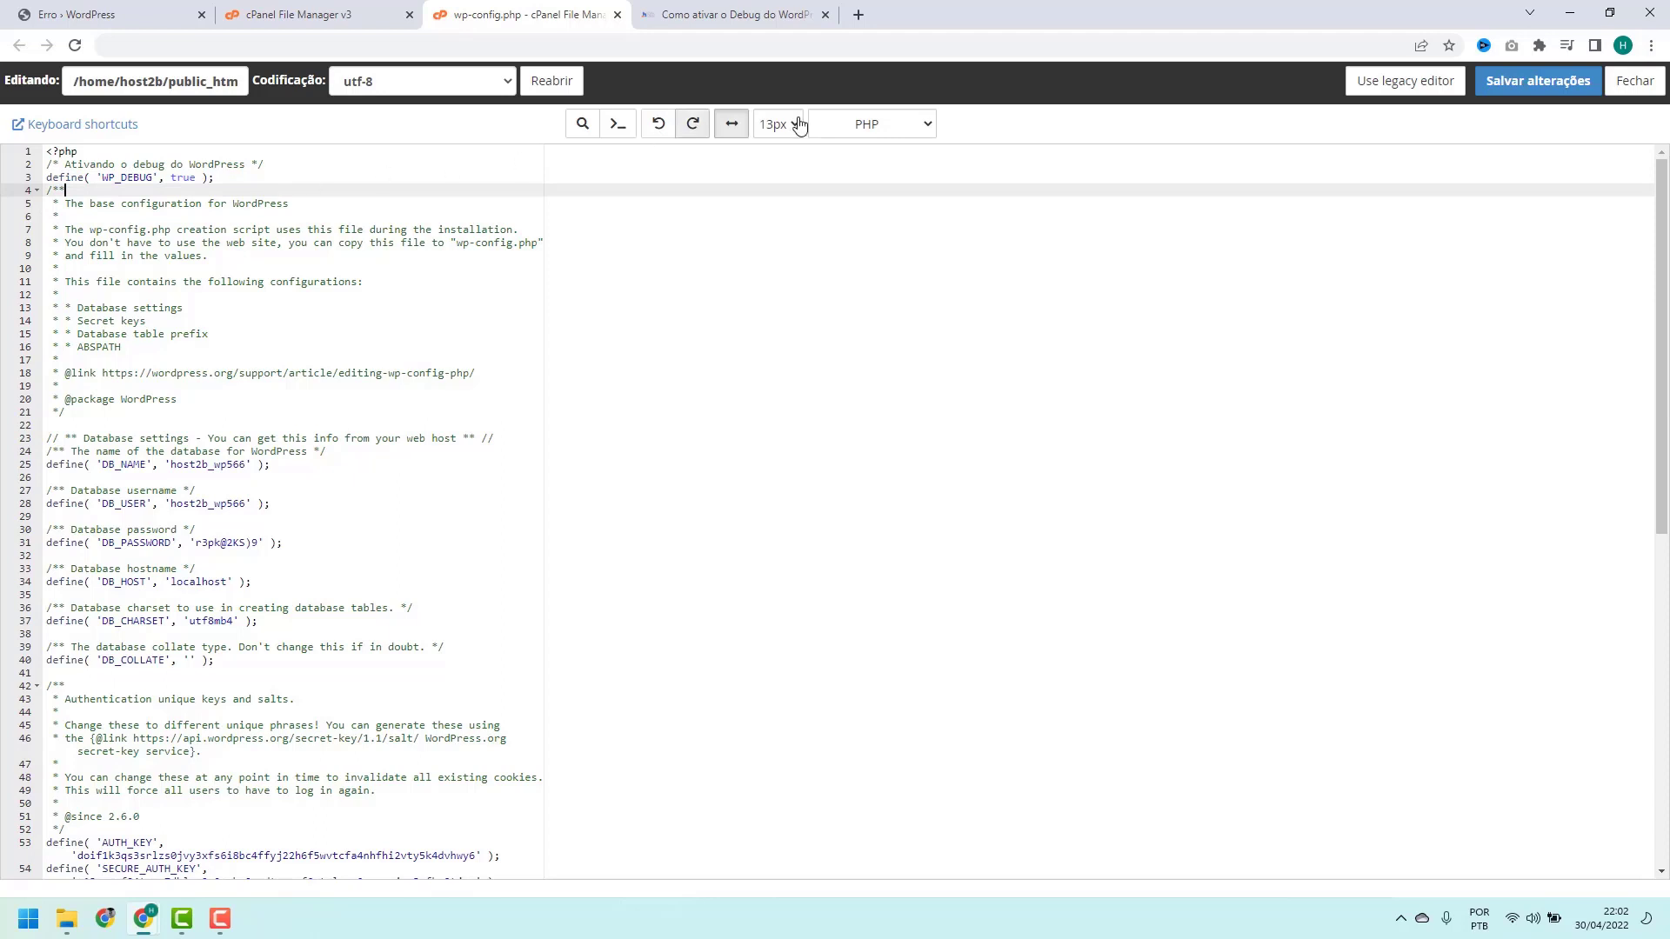
Save the changes to wp-config.php and reload the host2b.online home page
{"action": "left_click", "coordinate": [1548, 95]}
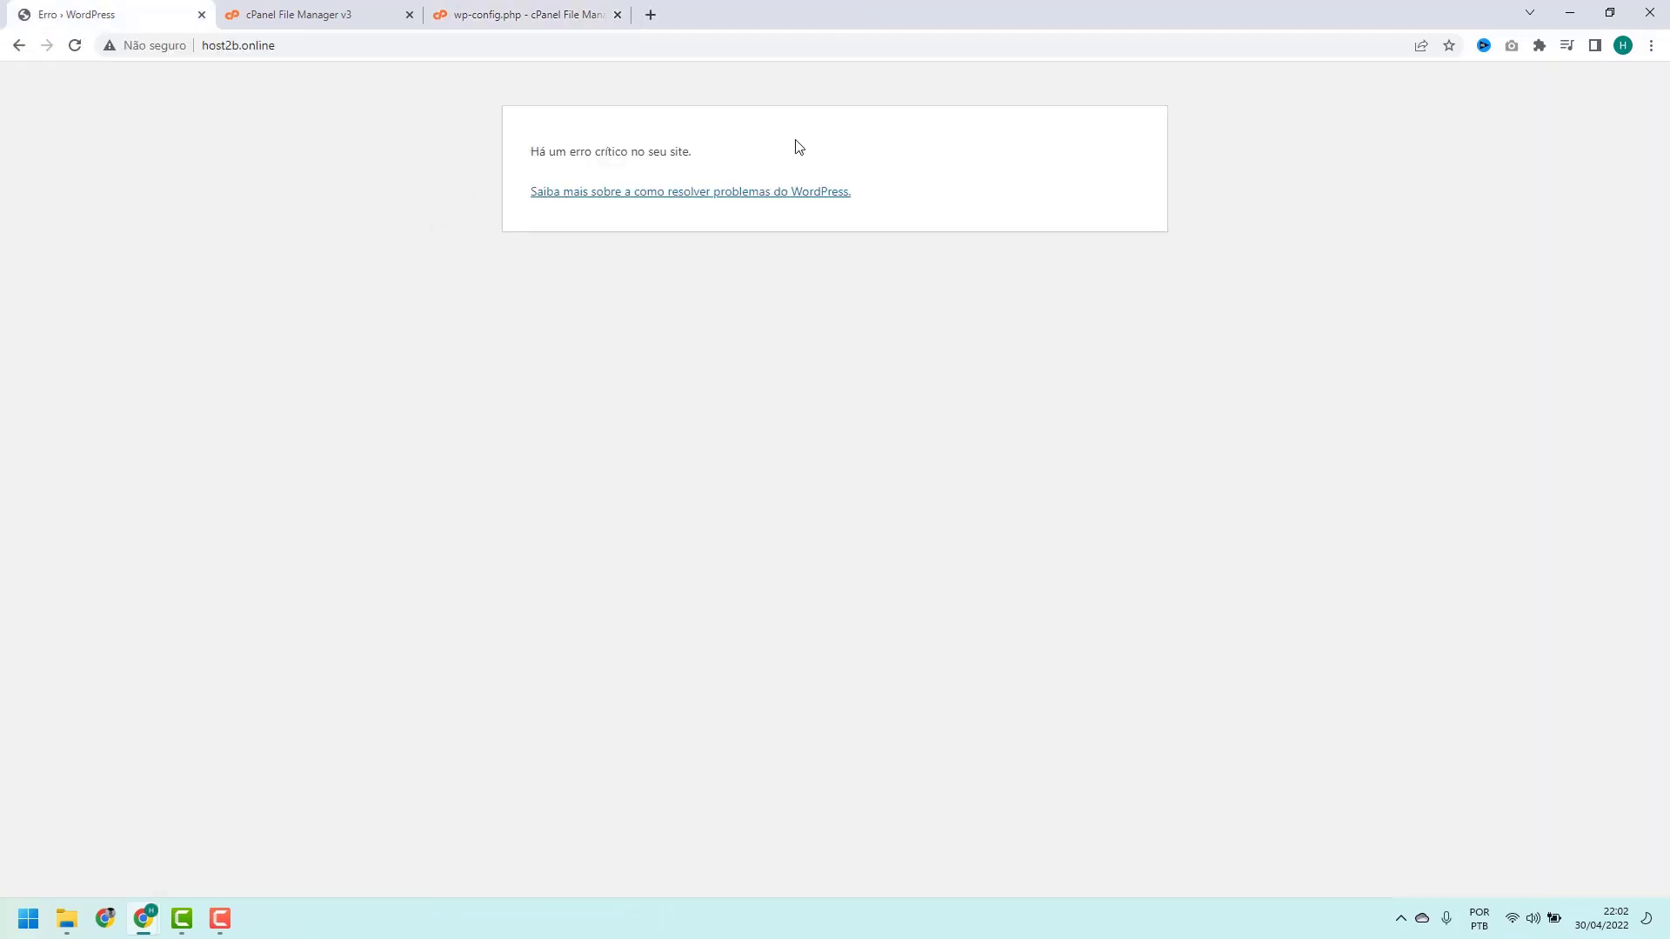
{"action": "left_click", "coordinate": [84, 52]}
{"action": "left_click", "coordinate": [84, 52]}
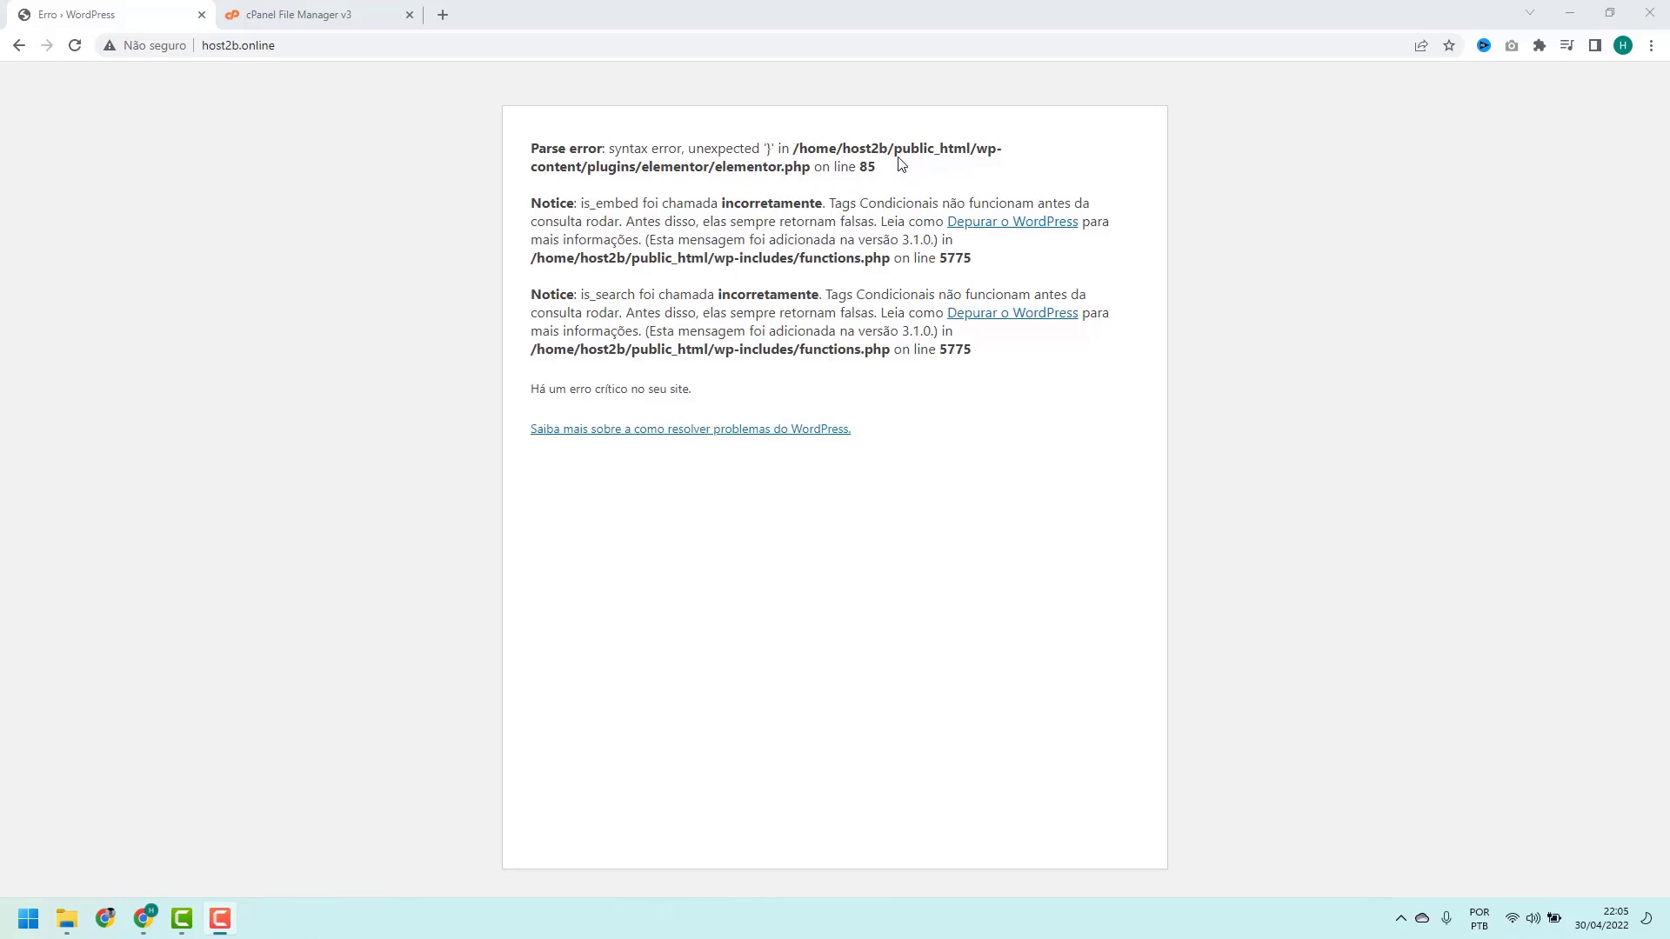
Examine the file path in the parse error to identify which folder and plugin it points to
{"action": "left_click_drag", "start_coordinate": [893, 149], "coordinate": [963, 153]}
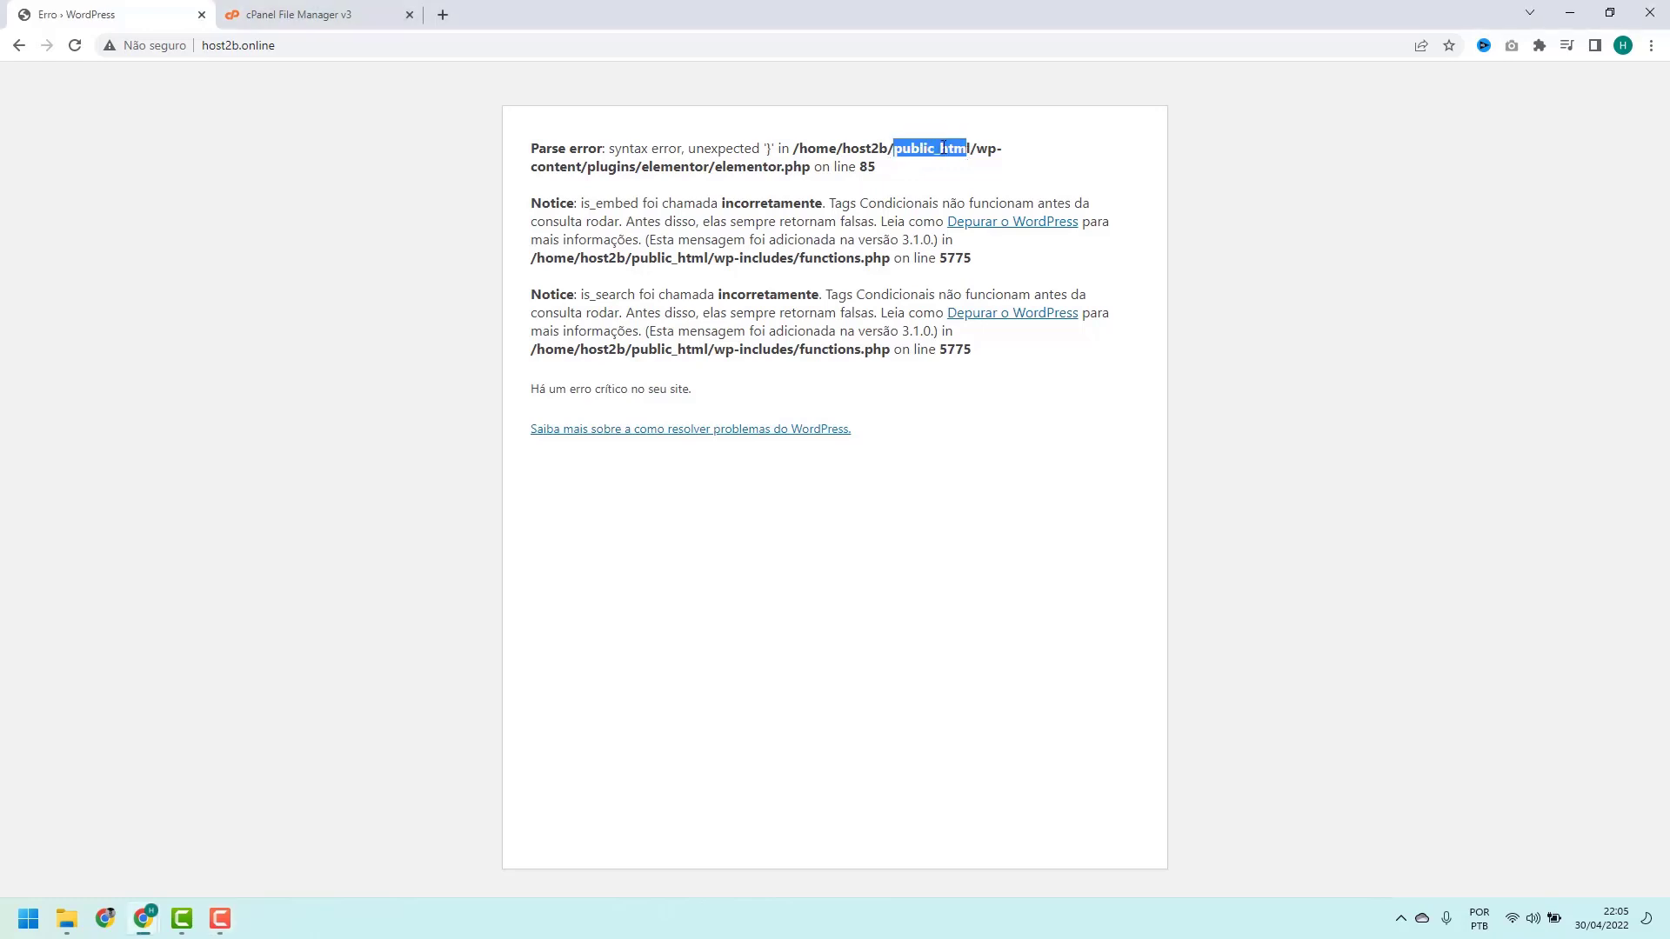
{"action": "left_click", "coordinate": [980, 150]}
{"action": "double_click", "coordinate": [979, 149]}
{"action": "double_click", "coordinate": [987, 148]}
{"action": "double_click", "coordinate": [989, 149]}
{"action": "left_click_drag", "start_coordinate": [990, 149], "coordinate": [553, 167]}
{"action": "left_click", "coordinate": [609, 178]}
{"action": "double_click", "coordinate": [601, 167]}
{"action": "left_click", "coordinate": [612, 165]}
{"action": "double_click", "coordinate": [611, 165]}
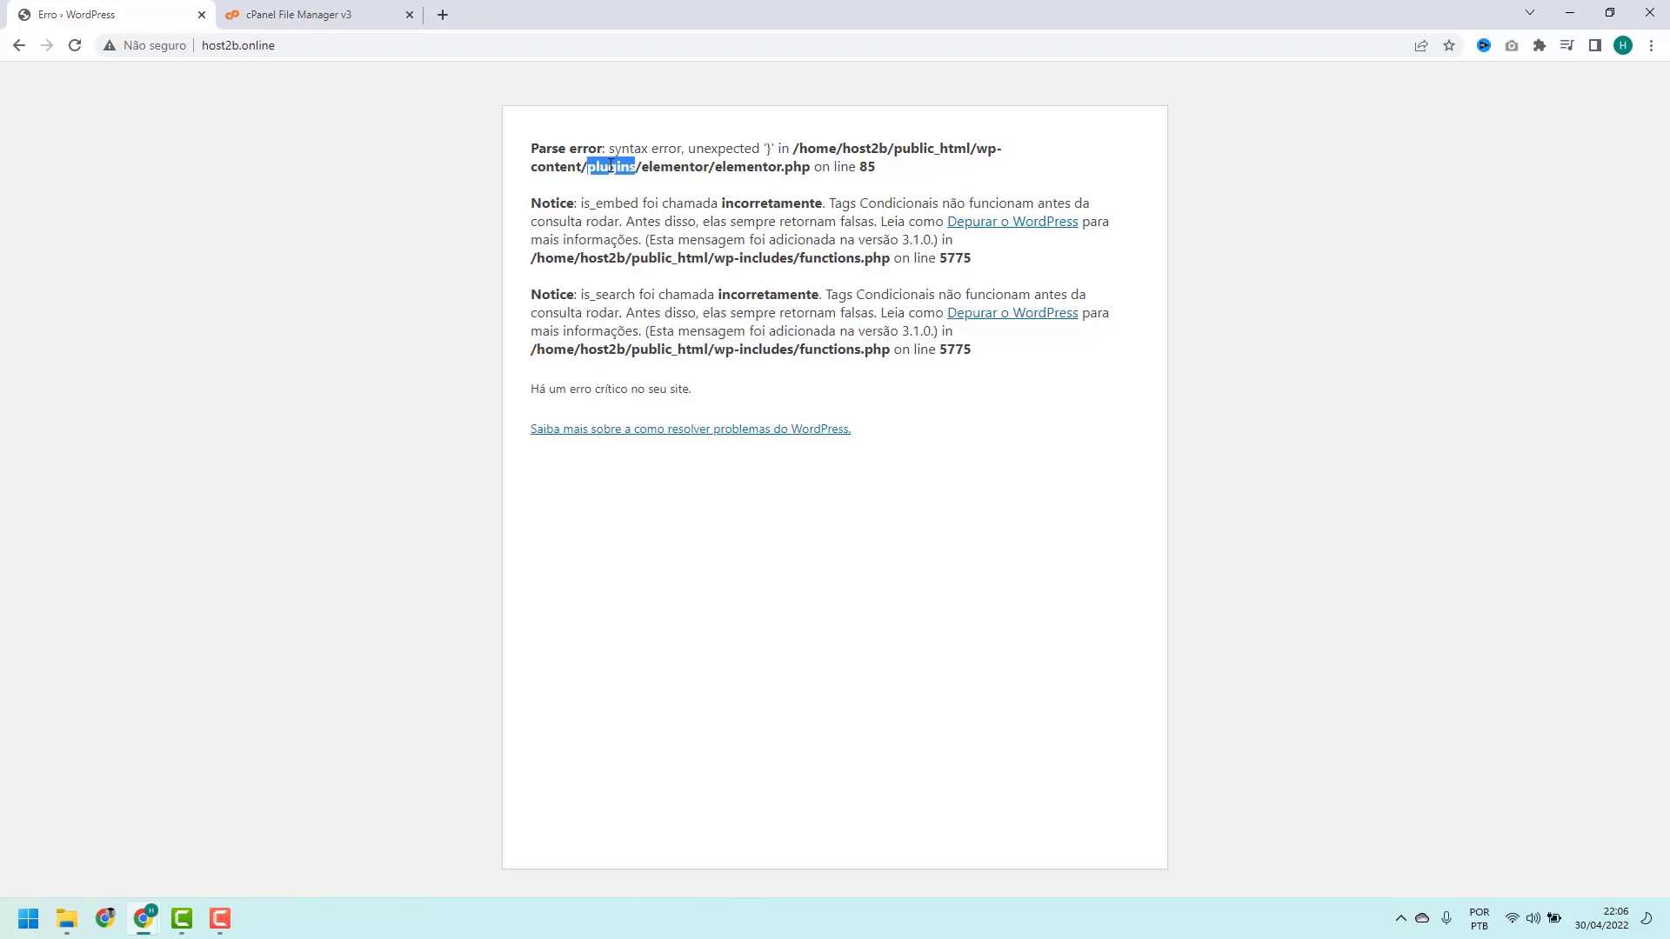
{"action": "left_click", "coordinate": [539, 144]}
{"action": "left_click_drag", "start_coordinate": [529, 148], "coordinate": [826, 165]}
{"action": "left_click", "coordinate": [705, 171]}
{"action": "double_click", "coordinate": [613, 168]}
{"action": "left_click", "coordinate": [617, 165]}
{"action": "double_click", "coordinate": [656, 168]}
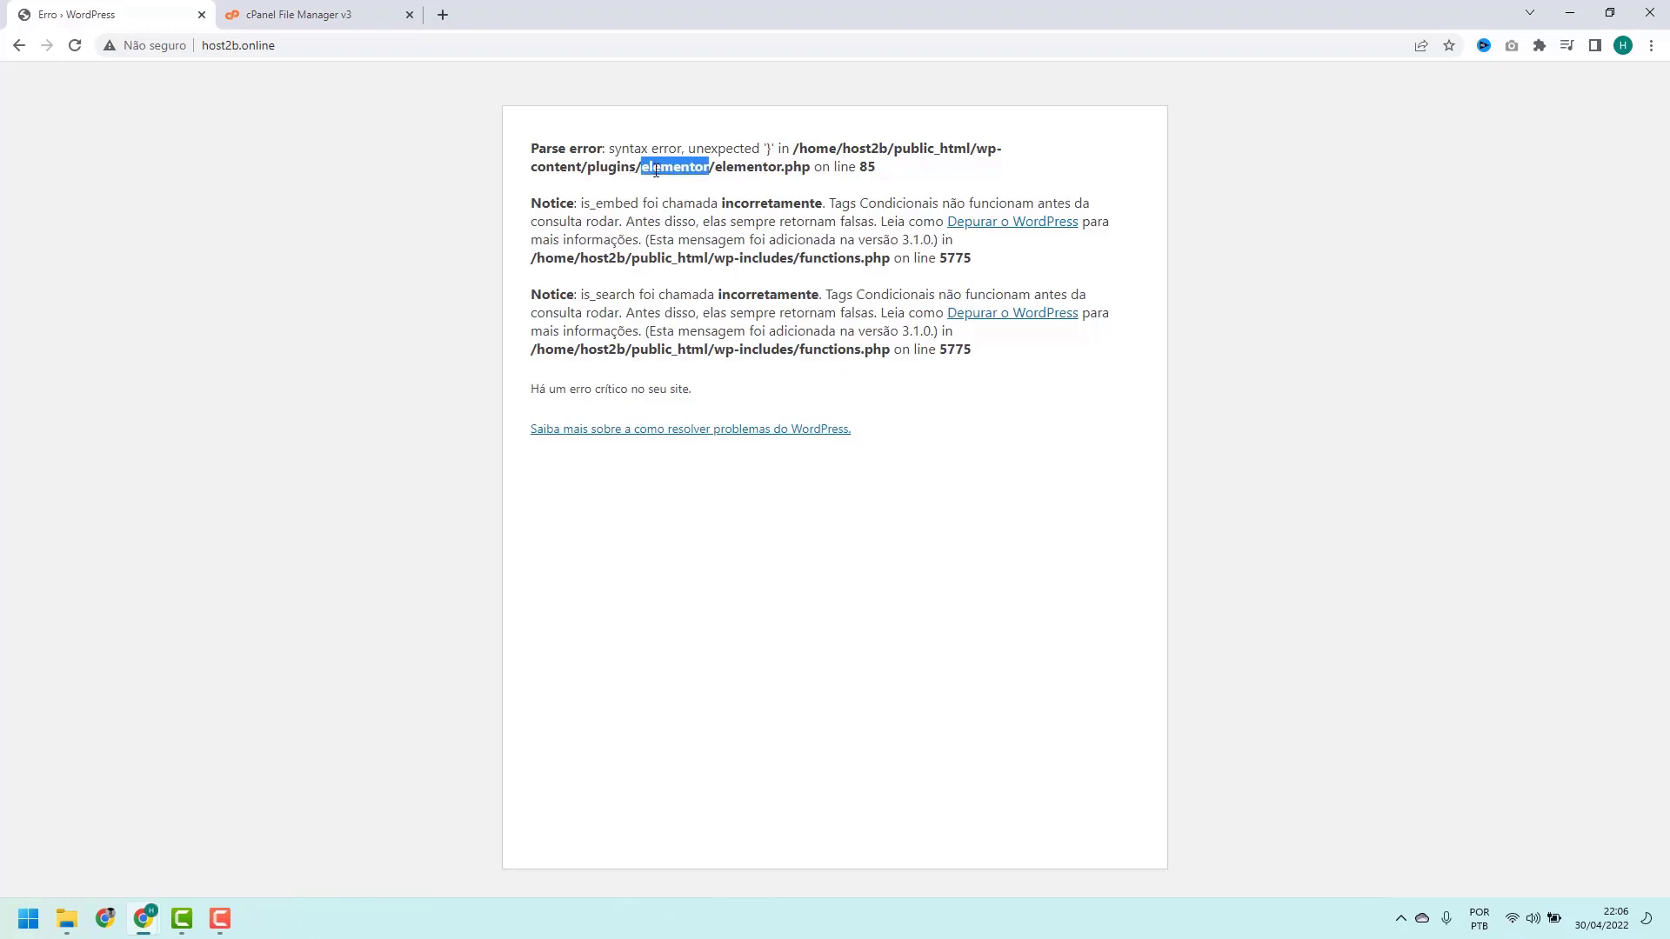
Trace the parse error's path folder by folder down to the plugin's file name and line number
{"action": "left_click", "coordinate": [656, 171]}
{"action": "double_click", "coordinate": [975, 148]}
{"action": "left_click", "coordinate": [533, 166]}
{"action": "double_click", "coordinate": [533, 166]}
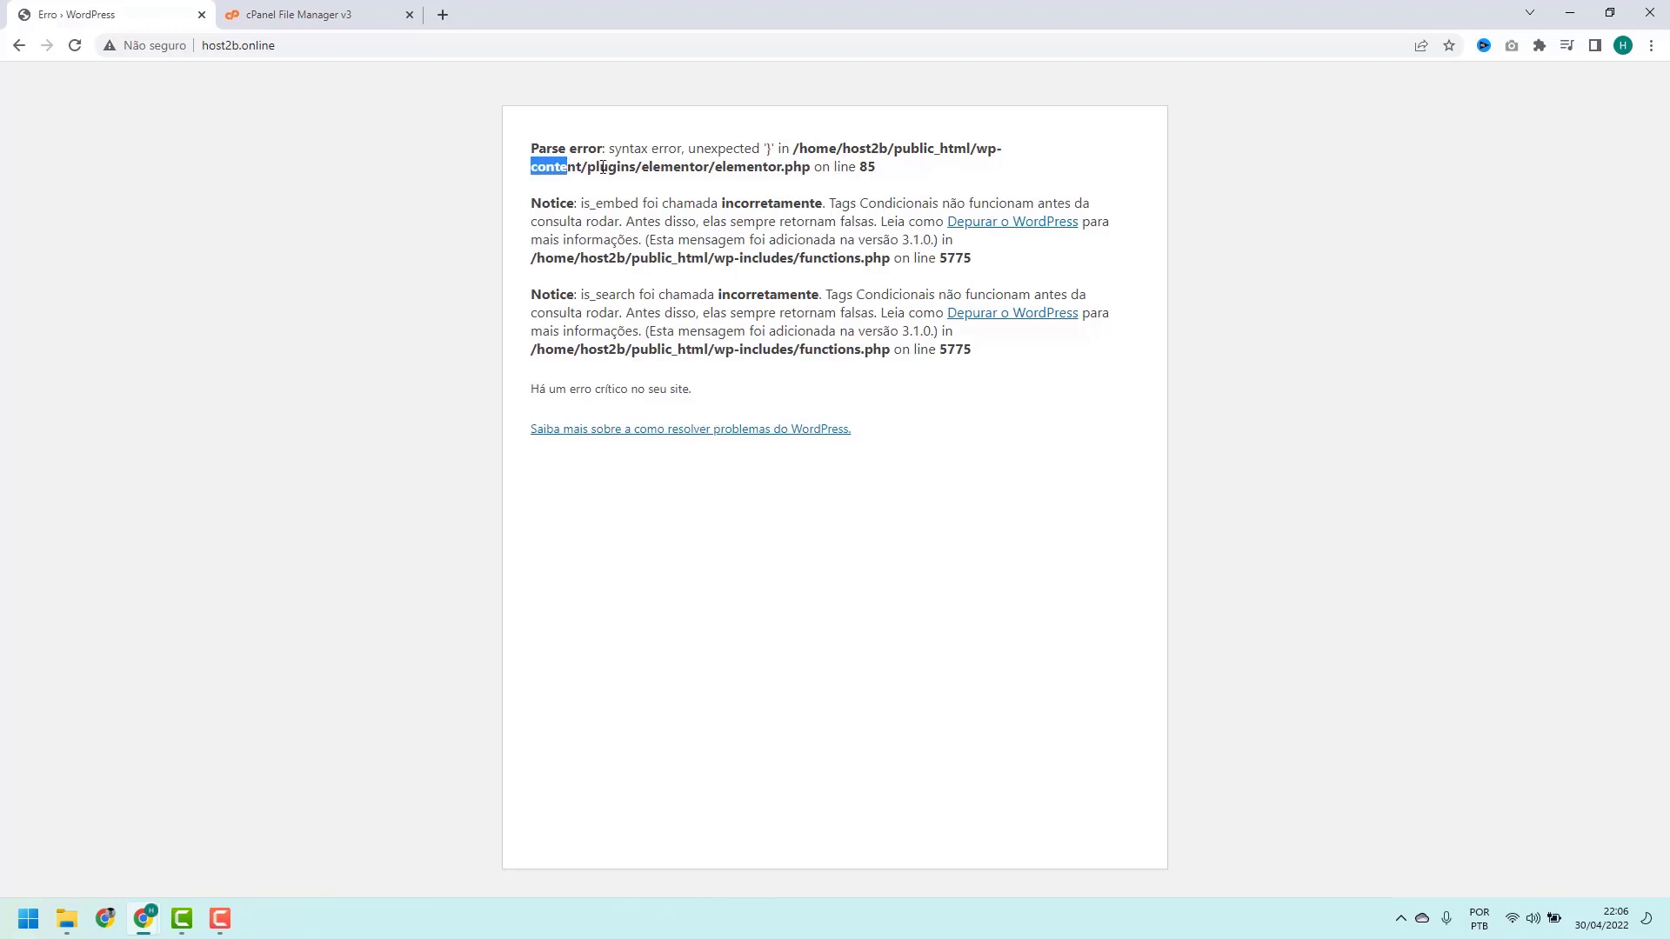
{"action": "left_click", "coordinate": [605, 166]}
{"action": "double_click", "coordinate": [610, 166]}
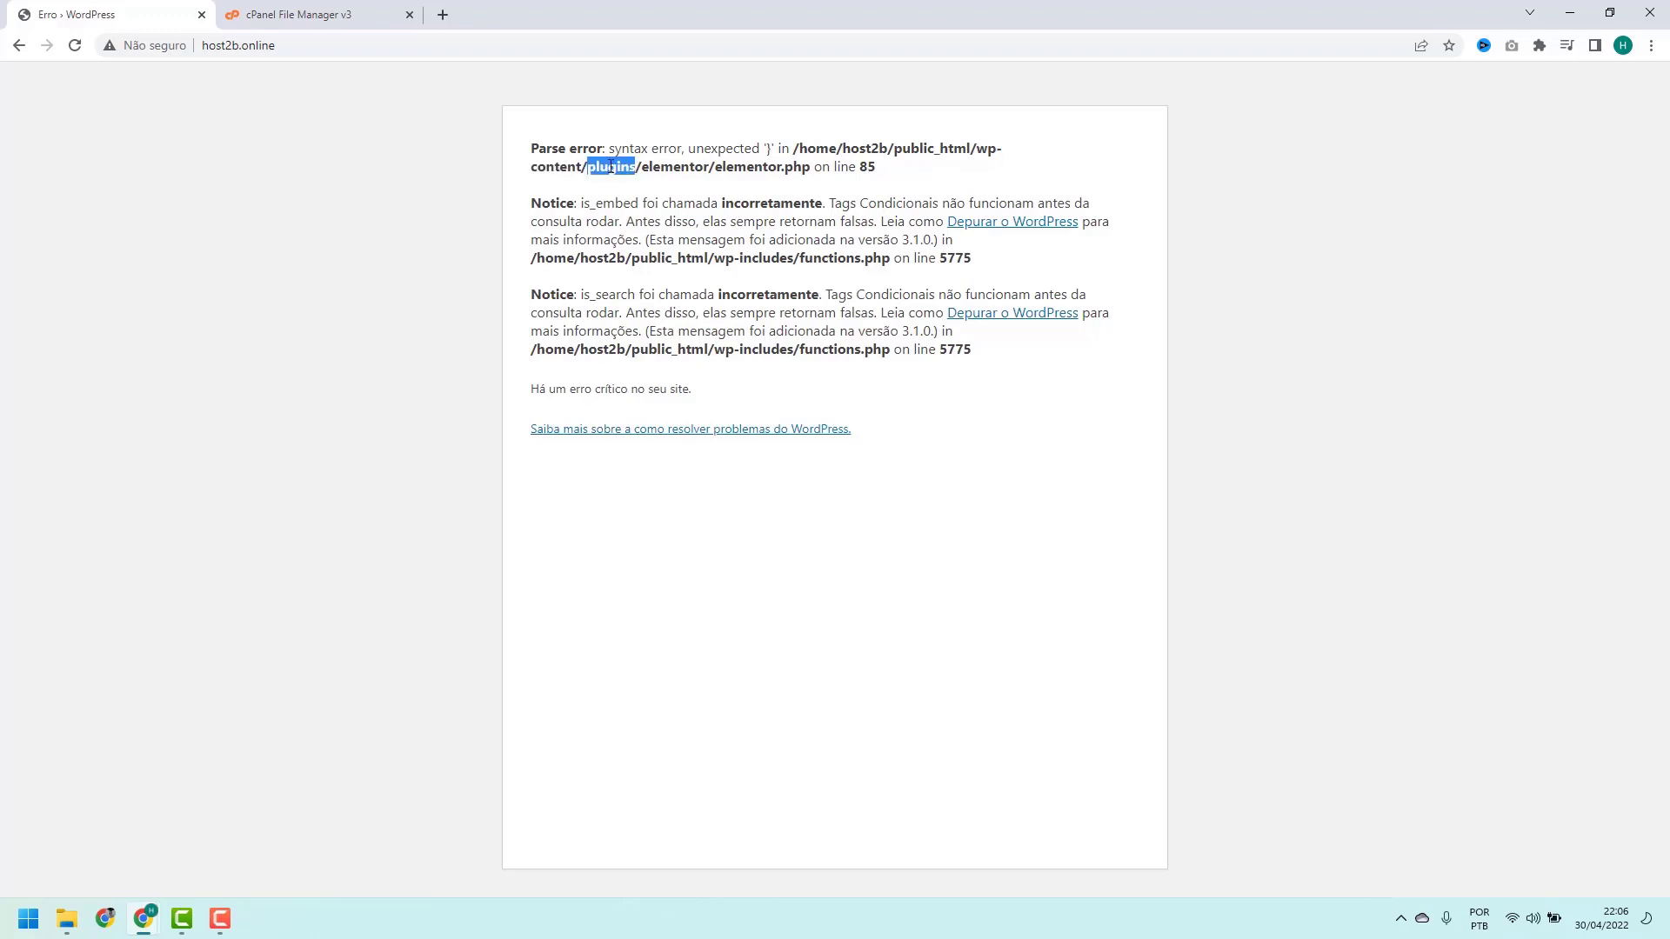
{"action": "left_click", "coordinate": [587, 166]}
{"action": "double_click", "coordinate": [602, 165]}
{"action": "left_click", "coordinate": [636, 170]}
{"action": "double_click", "coordinate": [651, 165]}
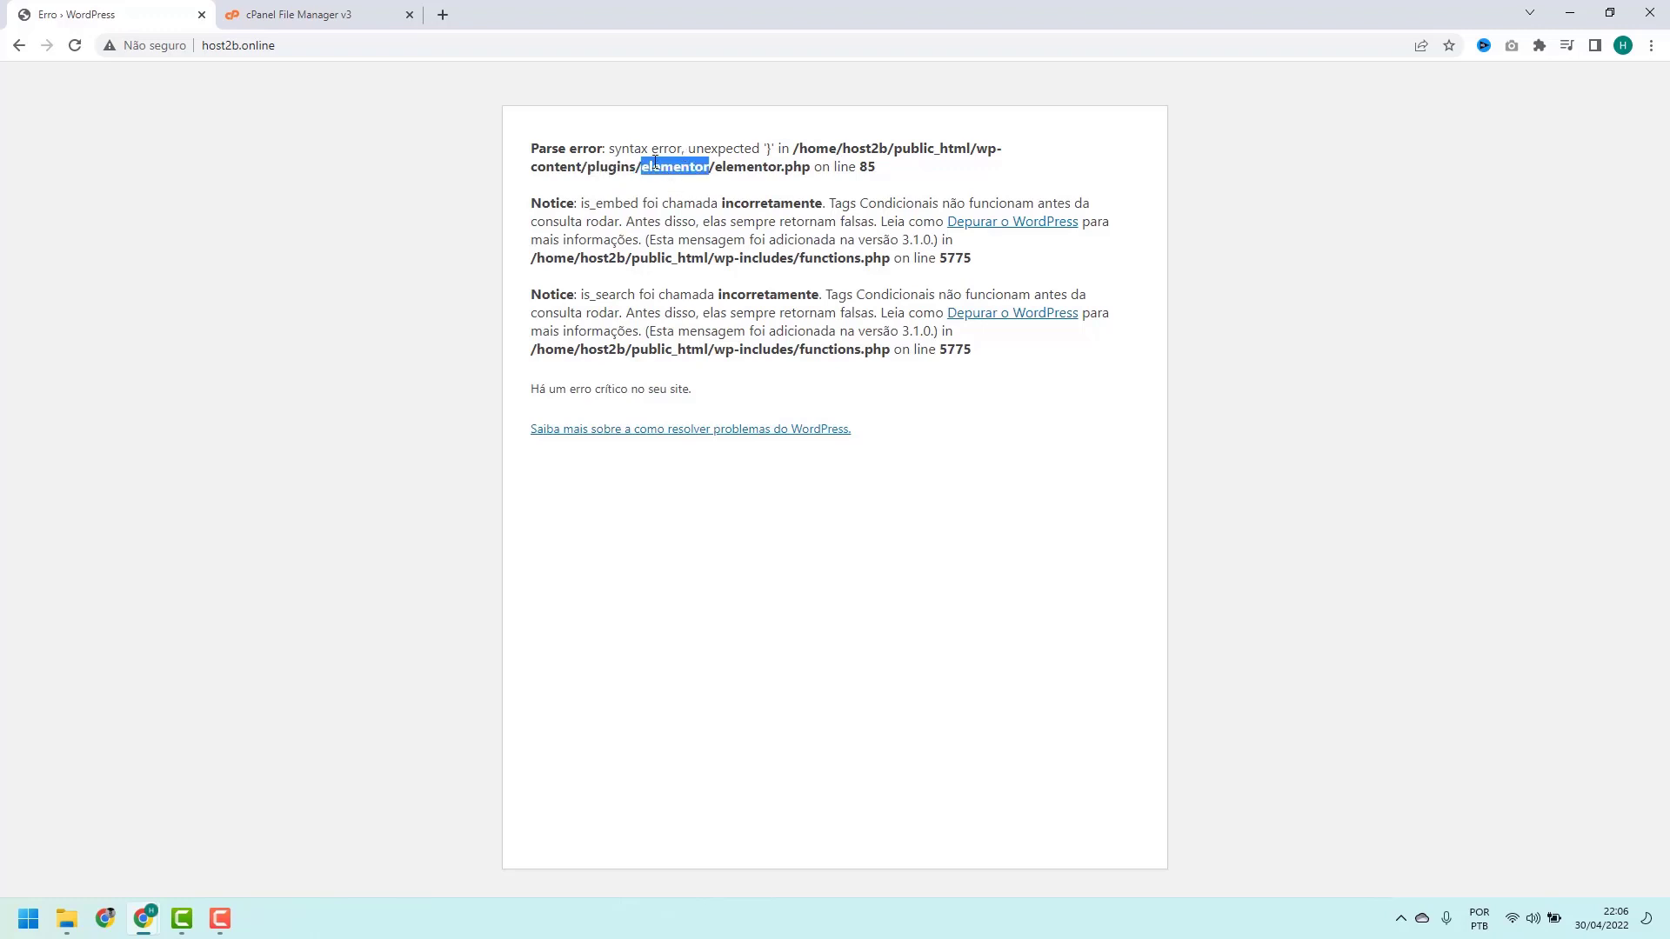
{"action": "left_click", "coordinate": [665, 173]}
{"action": "left_click_drag", "start_coordinate": [714, 167], "coordinate": [867, 167]}
{"action": "left_click", "coordinate": [811, 171]}
{"action": "left_click_drag", "start_coordinate": [714, 167], "coordinate": [884, 177]}
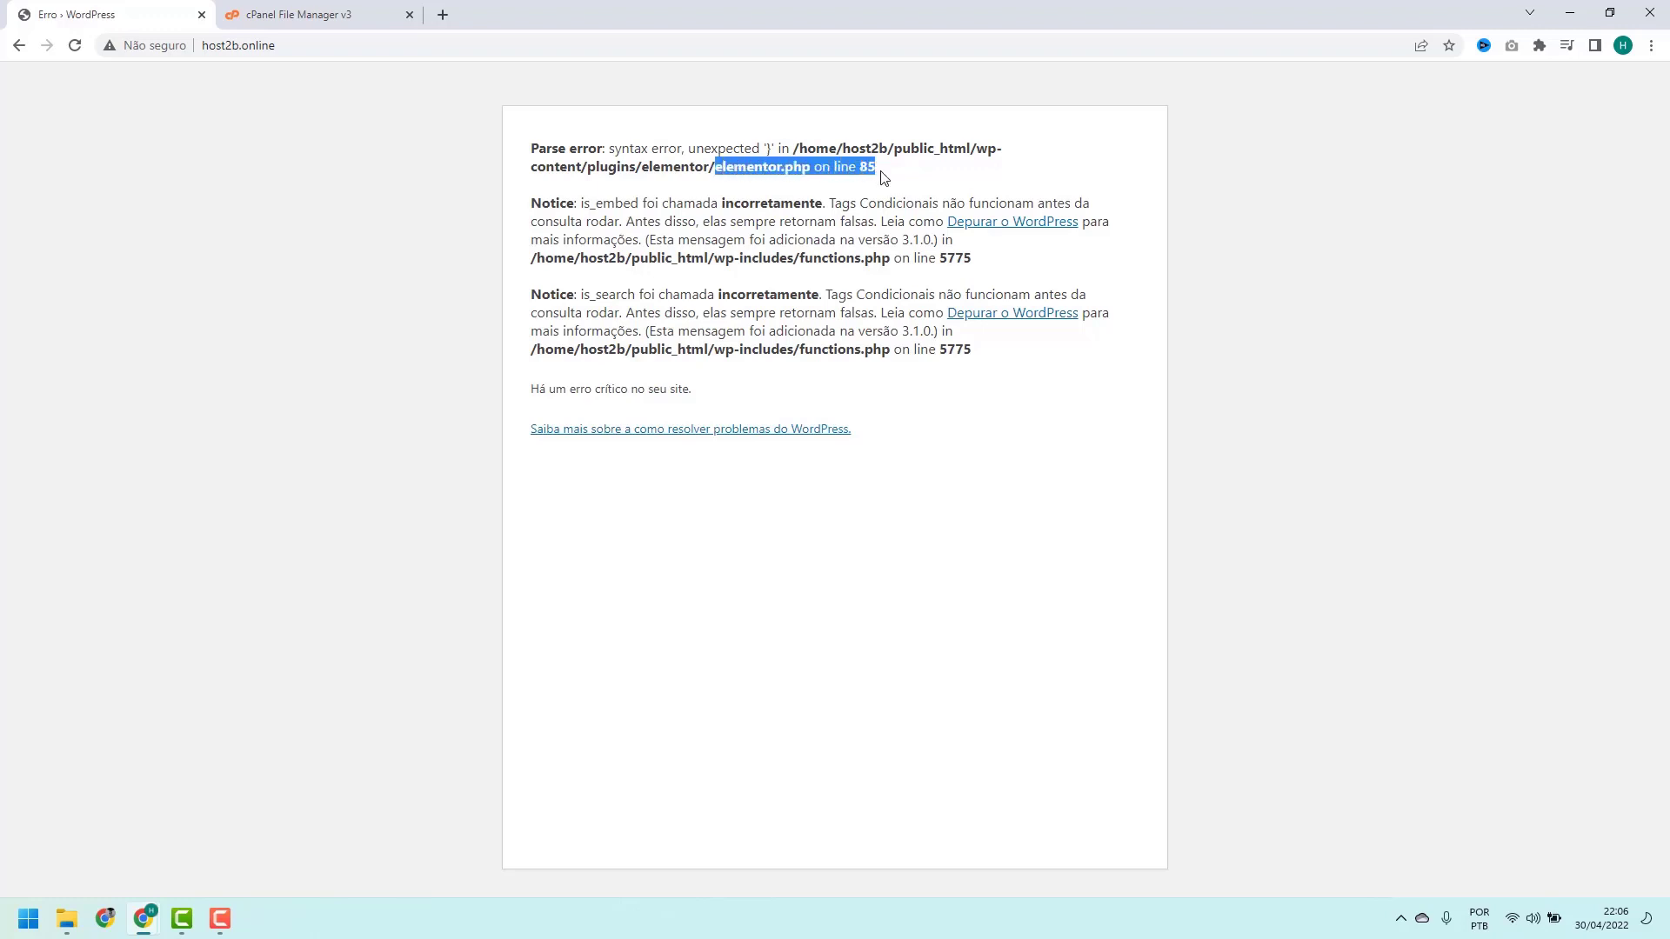
{"action": "left_click", "coordinate": [883, 177]}
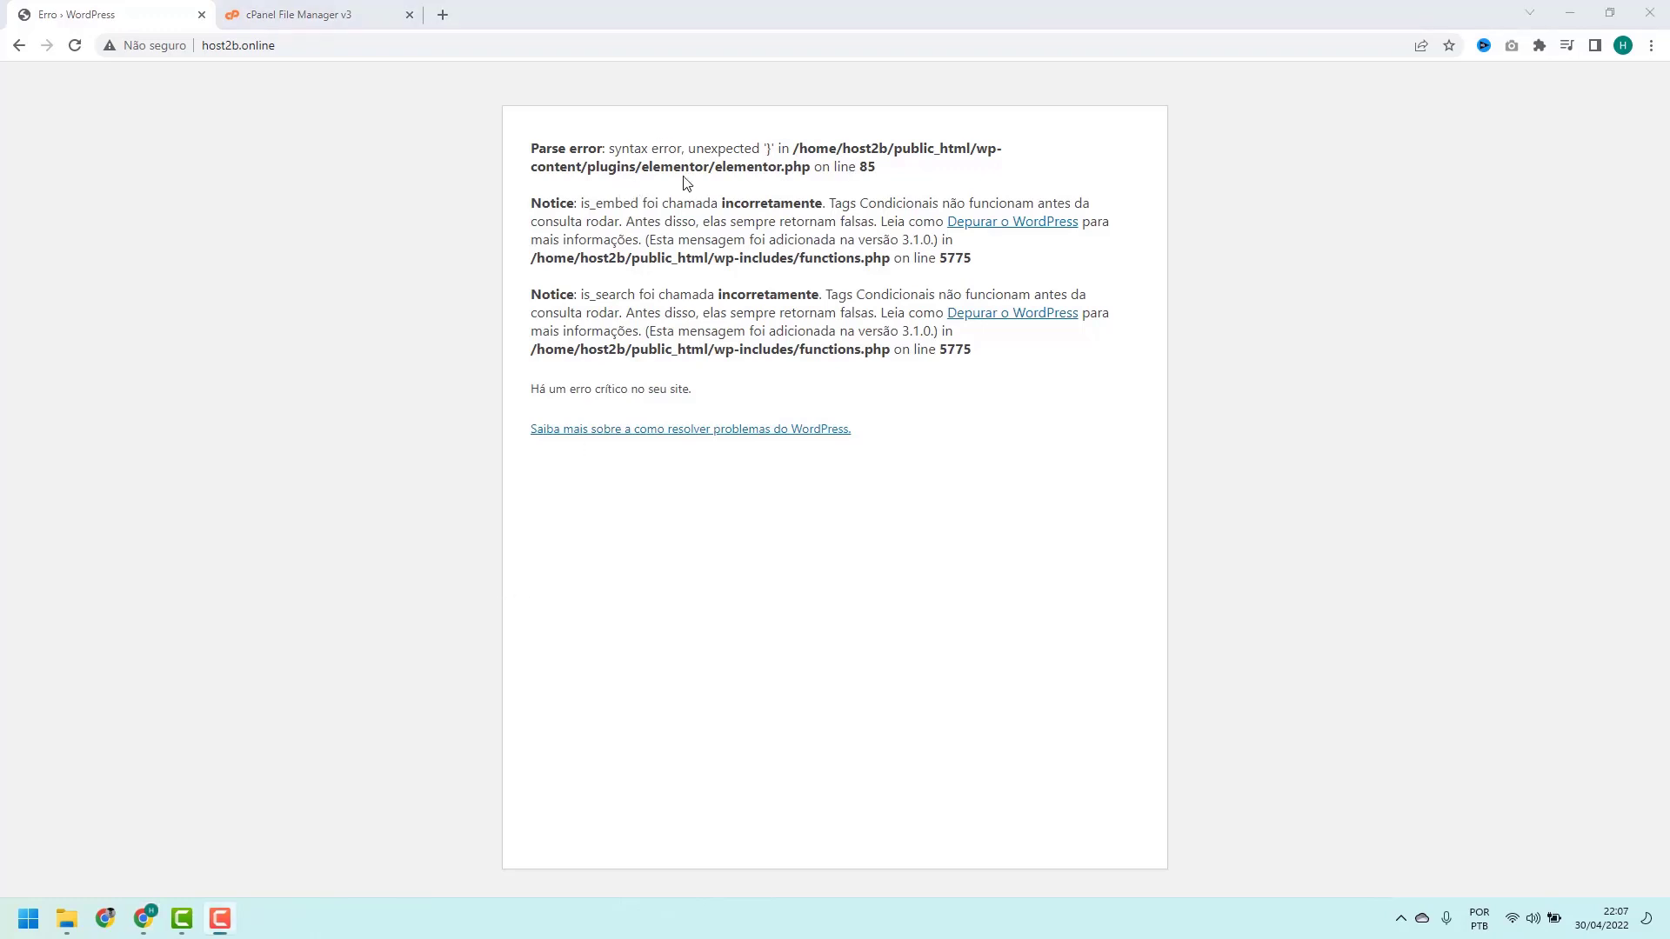
{"action": "double_click", "coordinate": [664, 168]}
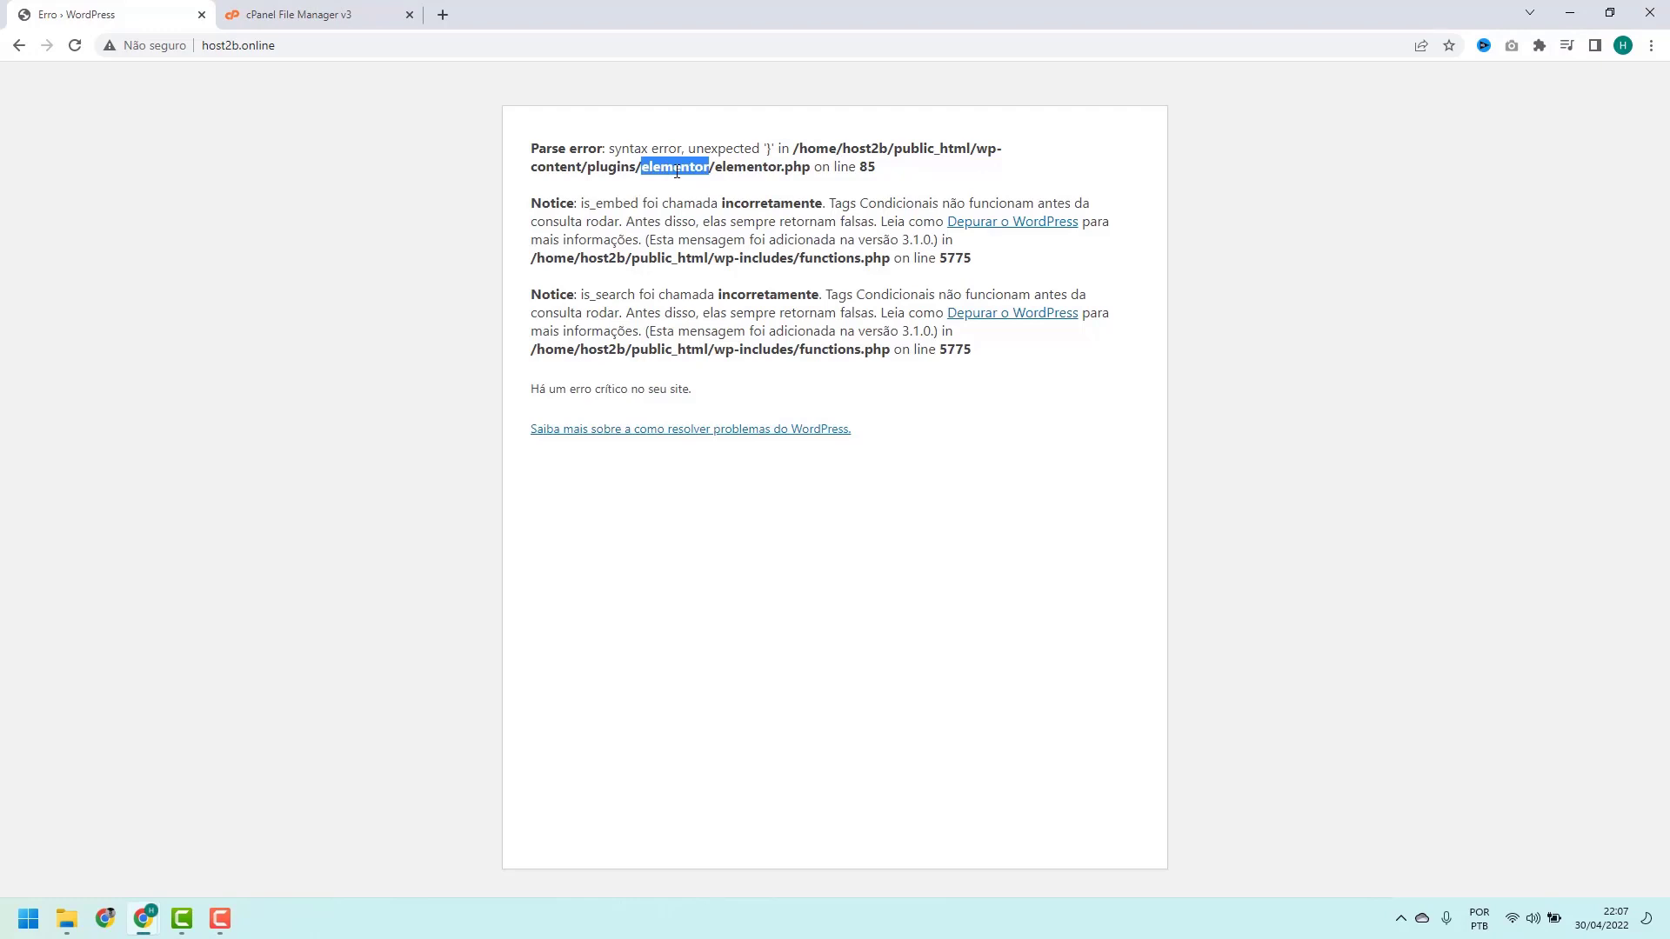
{"action": "left_click", "coordinate": [676, 172]}
Return to the cPanel file manager and open the public_html/wp-content/plugins folder
{"action": "left_click", "coordinate": [300, 14]}
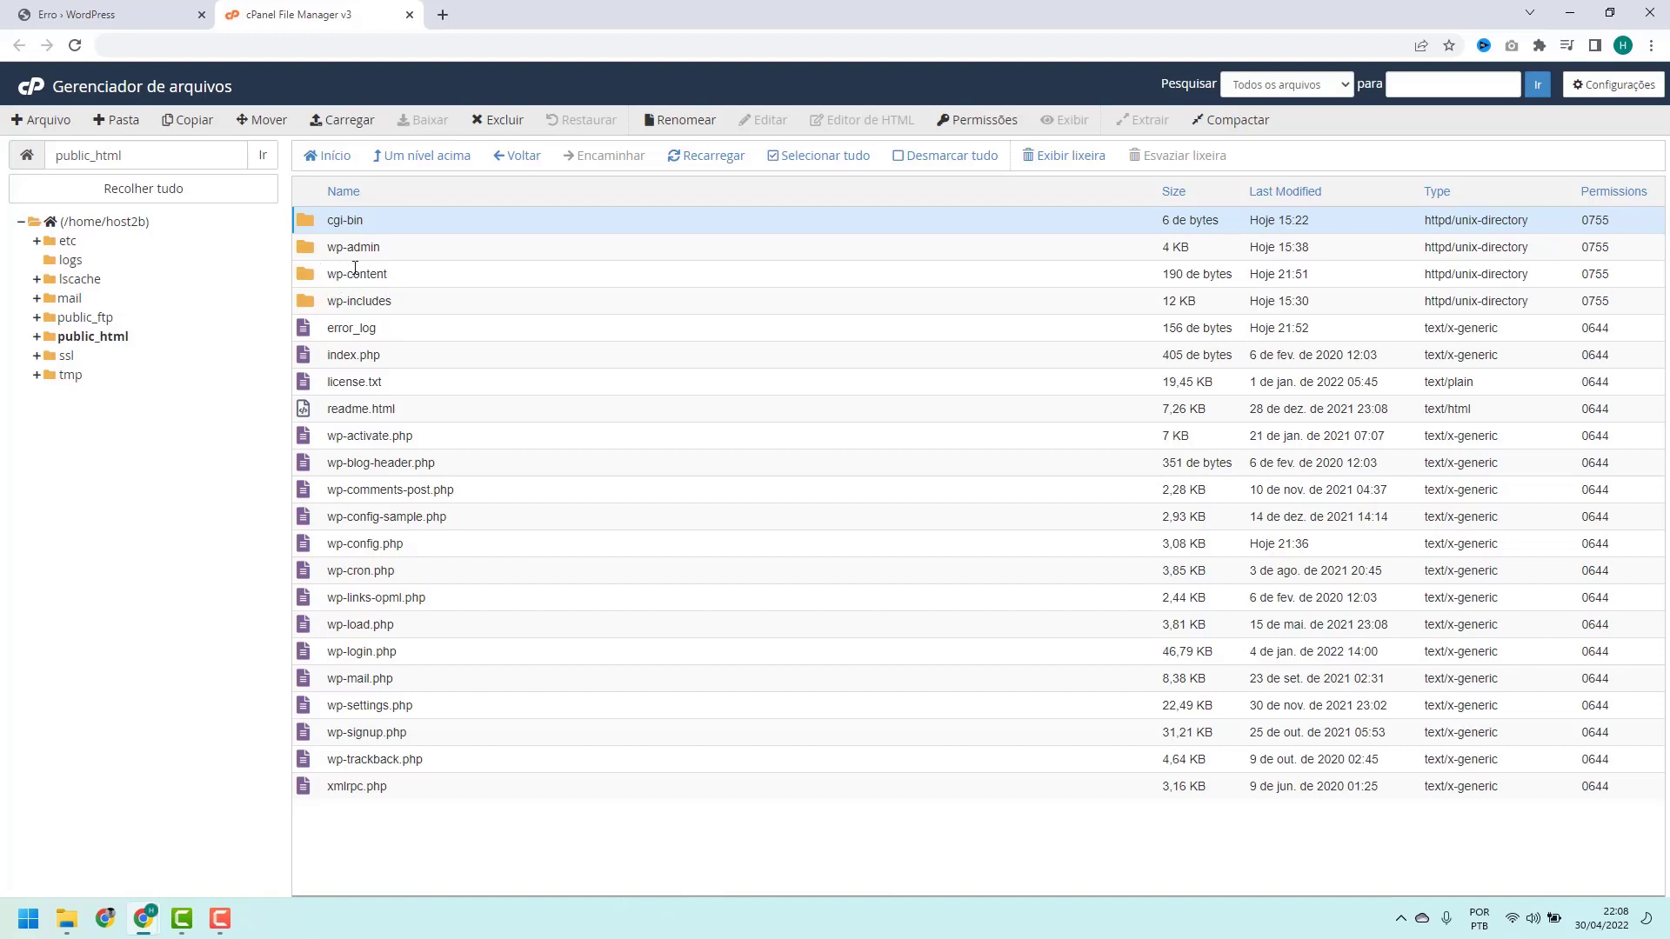
{"action": "double_click", "coordinate": [406, 279]}
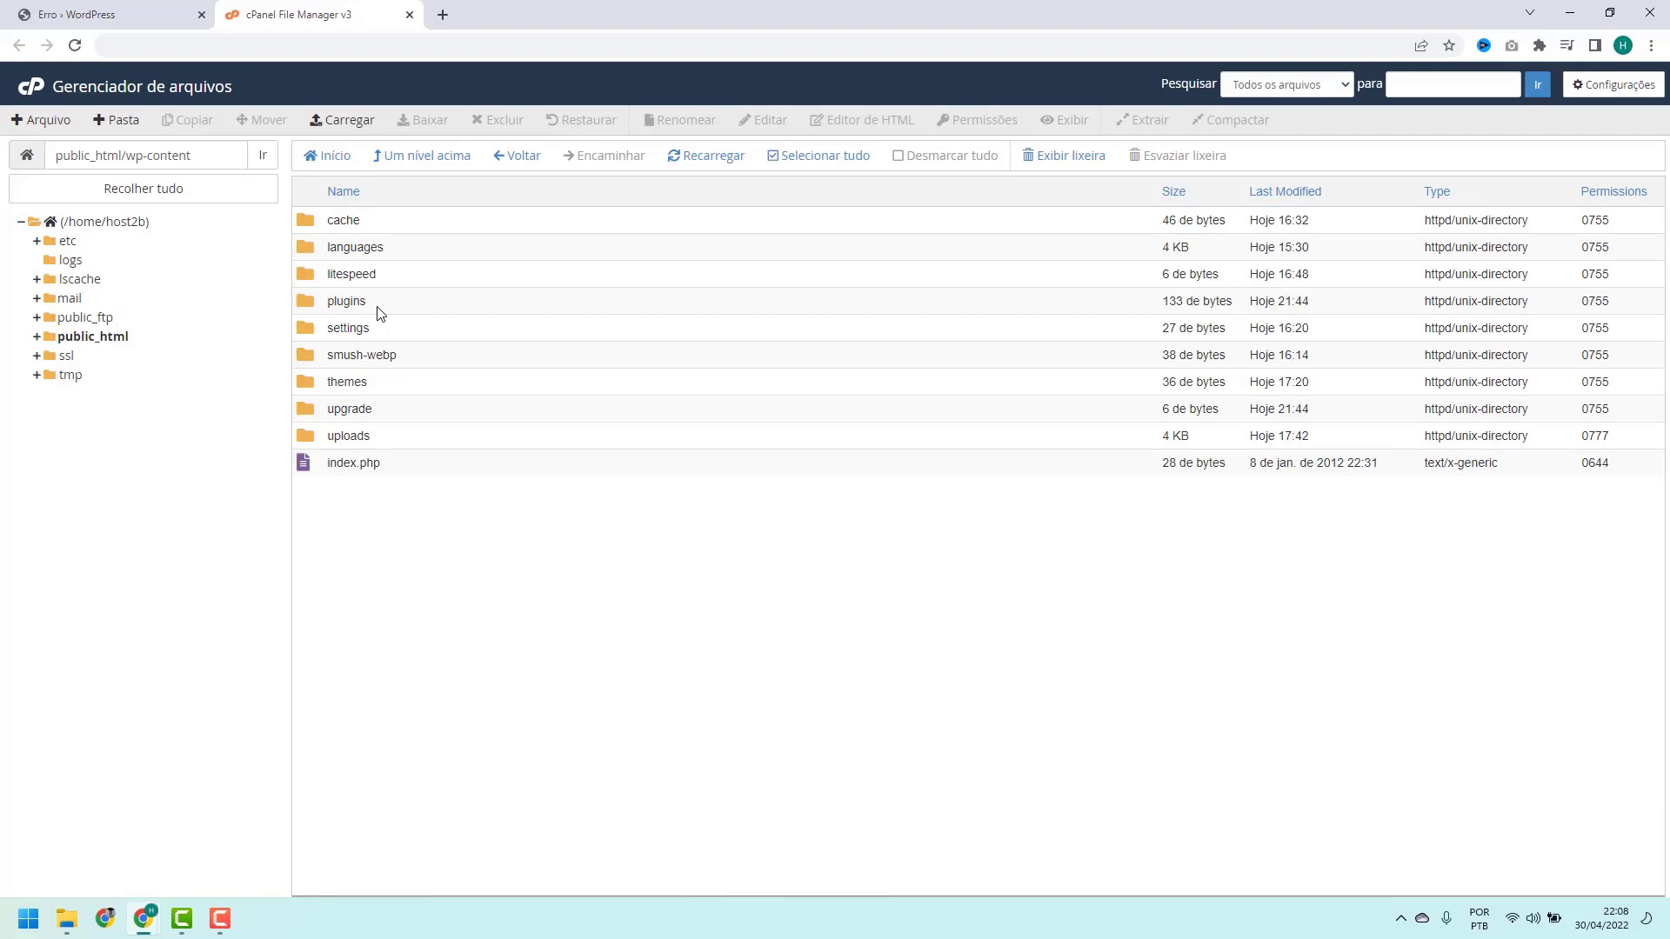
{"action": "double_click", "coordinate": [378, 306]}
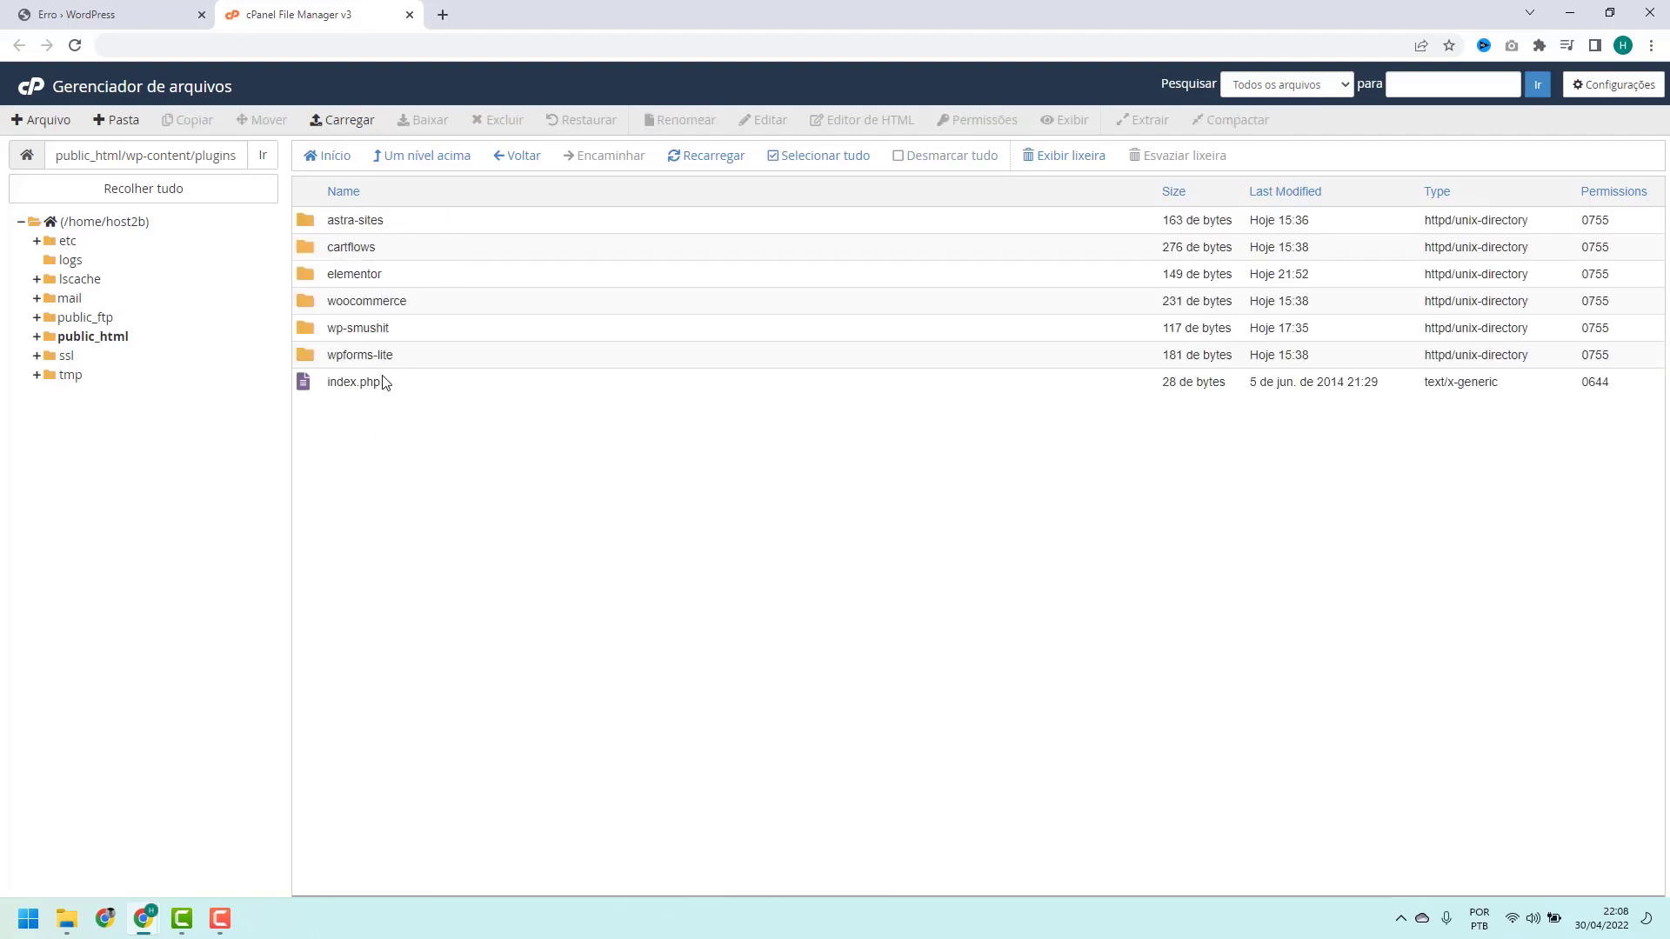
Rename the elementor plugin folder as elementor-antigo
{"action": "left_click", "coordinate": [403, 280]}
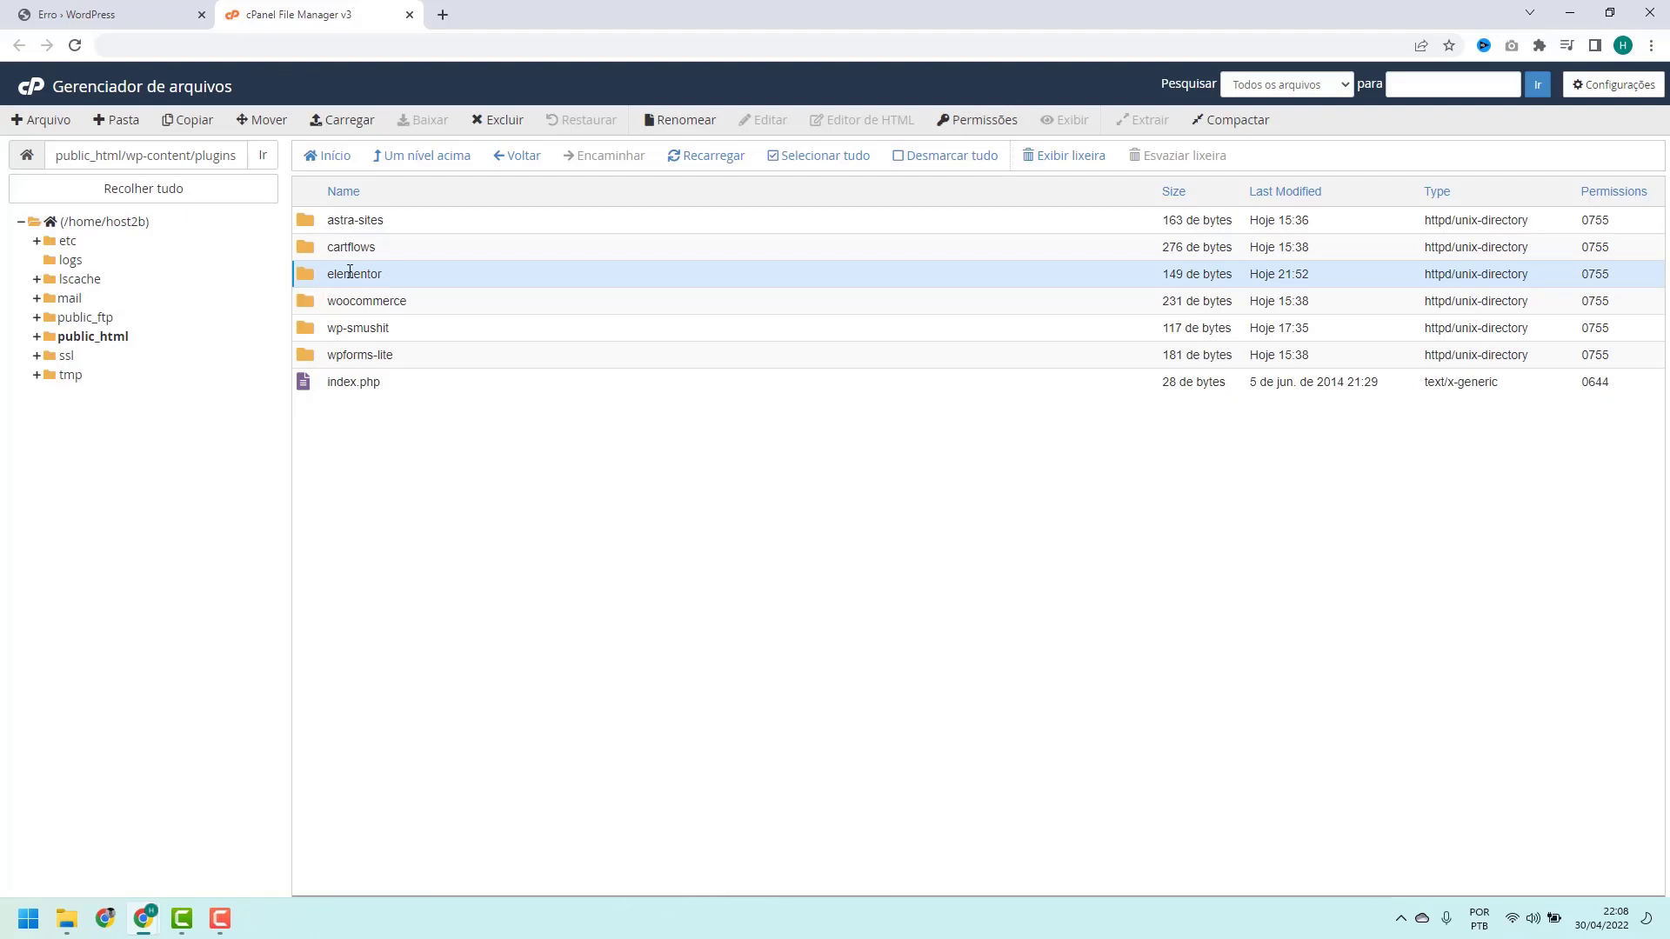
{"action": "right_click", "coordinate": [386, 277]}
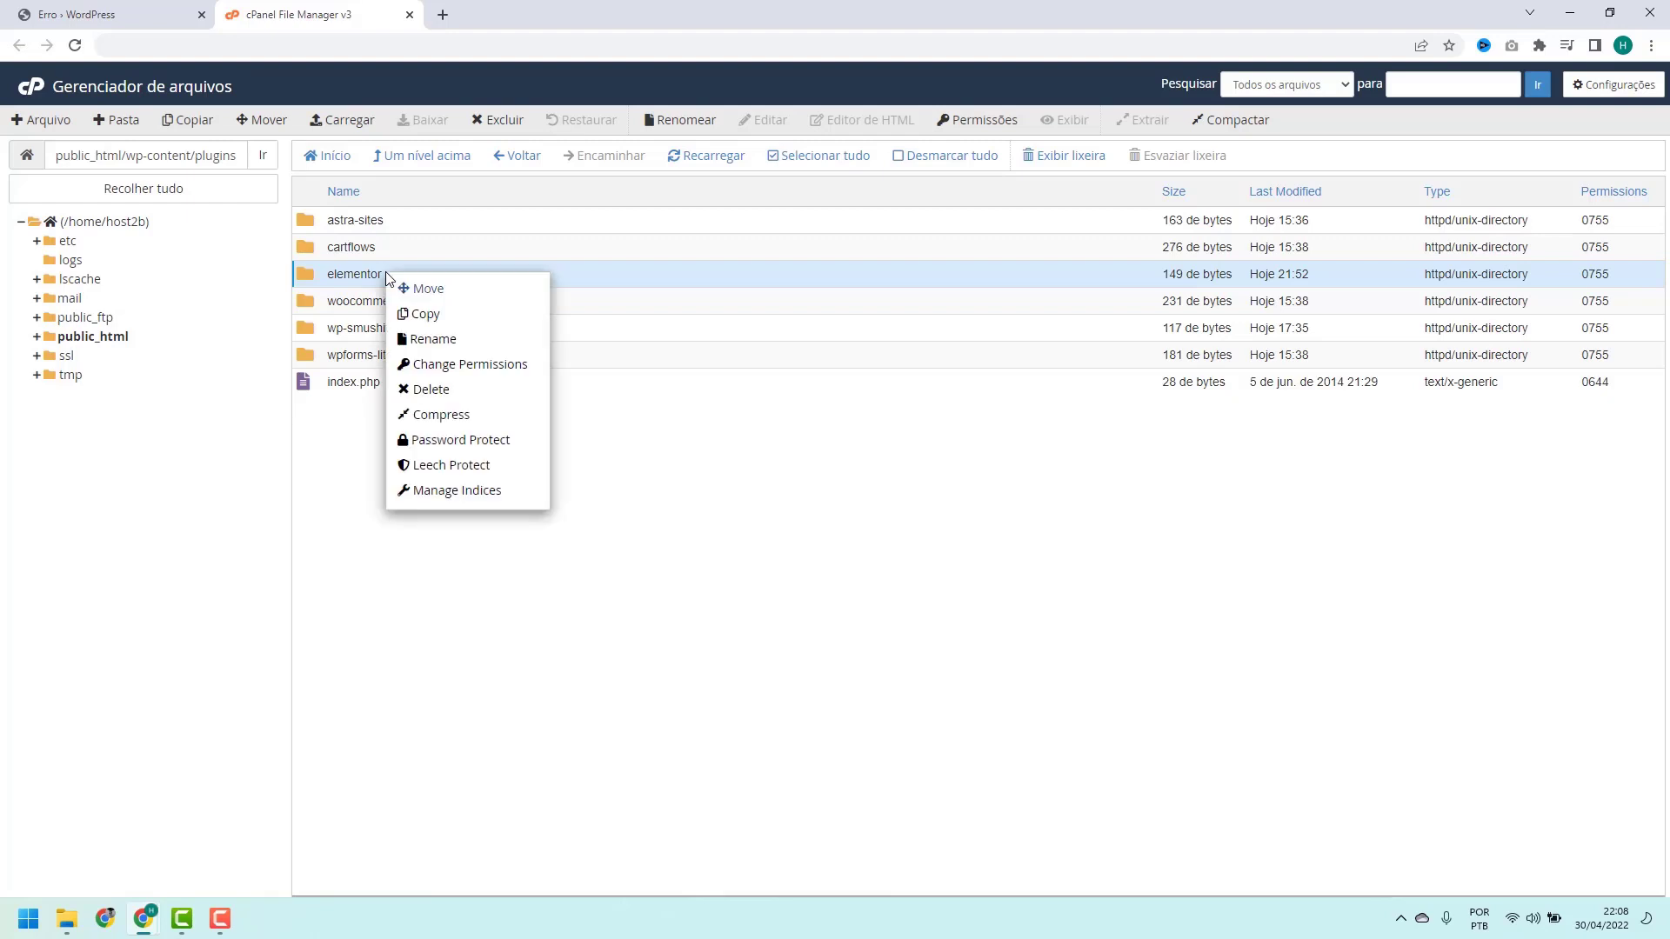
{"action": "left_click", "coordinate": [407, 339]}
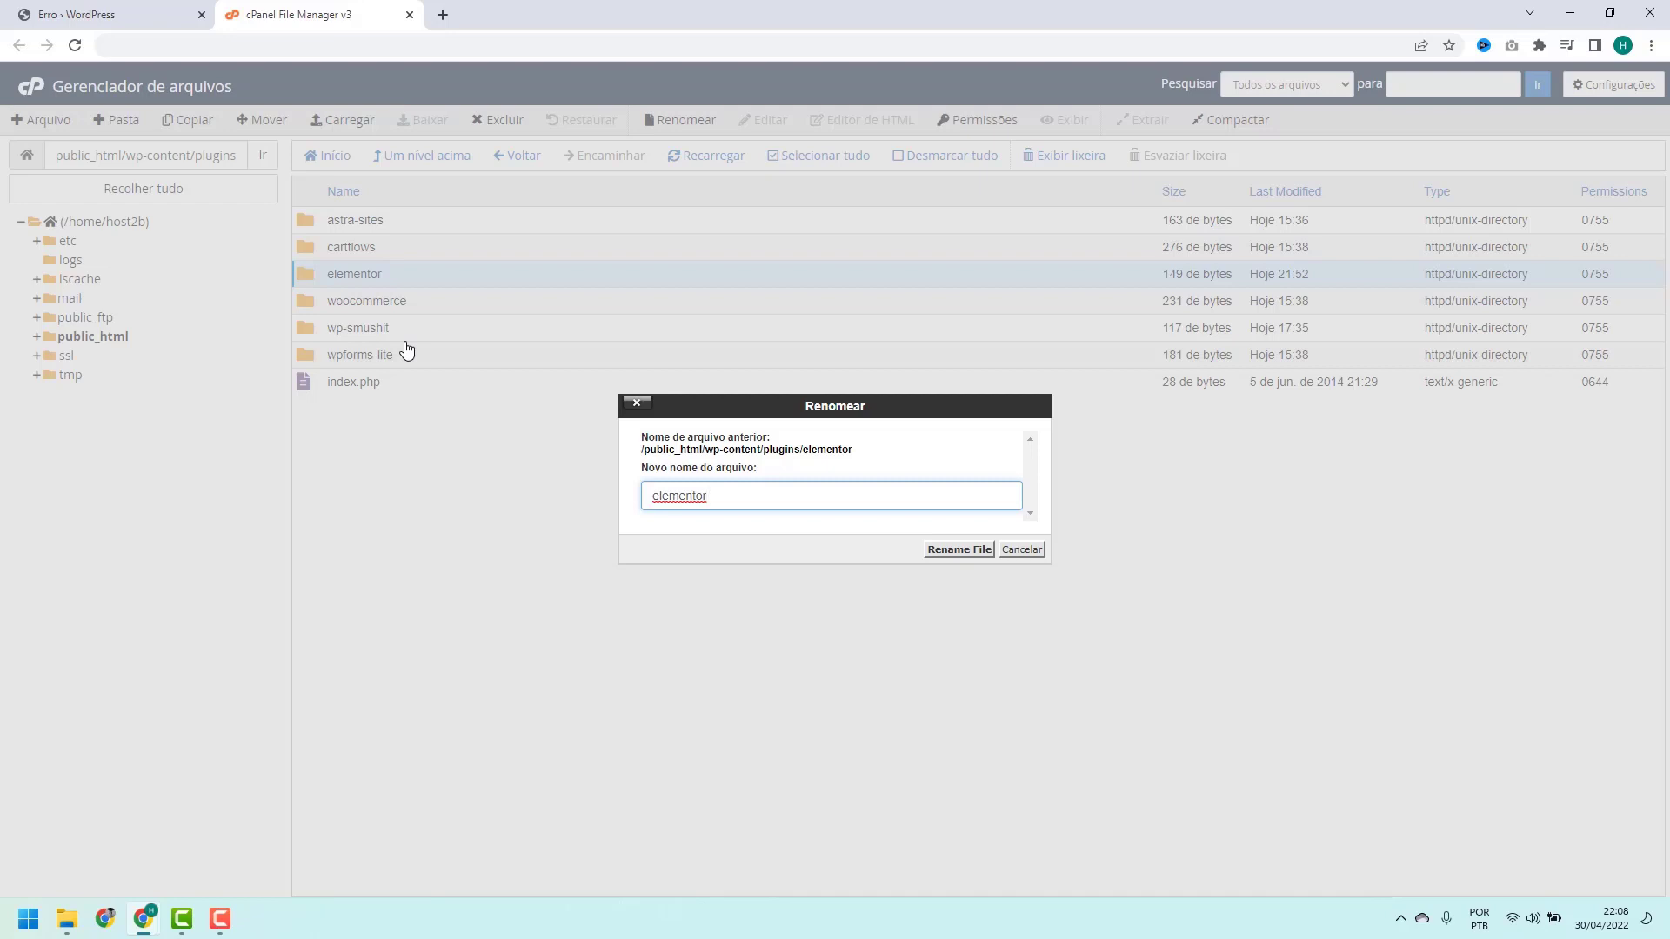
{"action": "type", "text": "antigo"}
{"action": "left_click", "coordinate": [958, 550]}
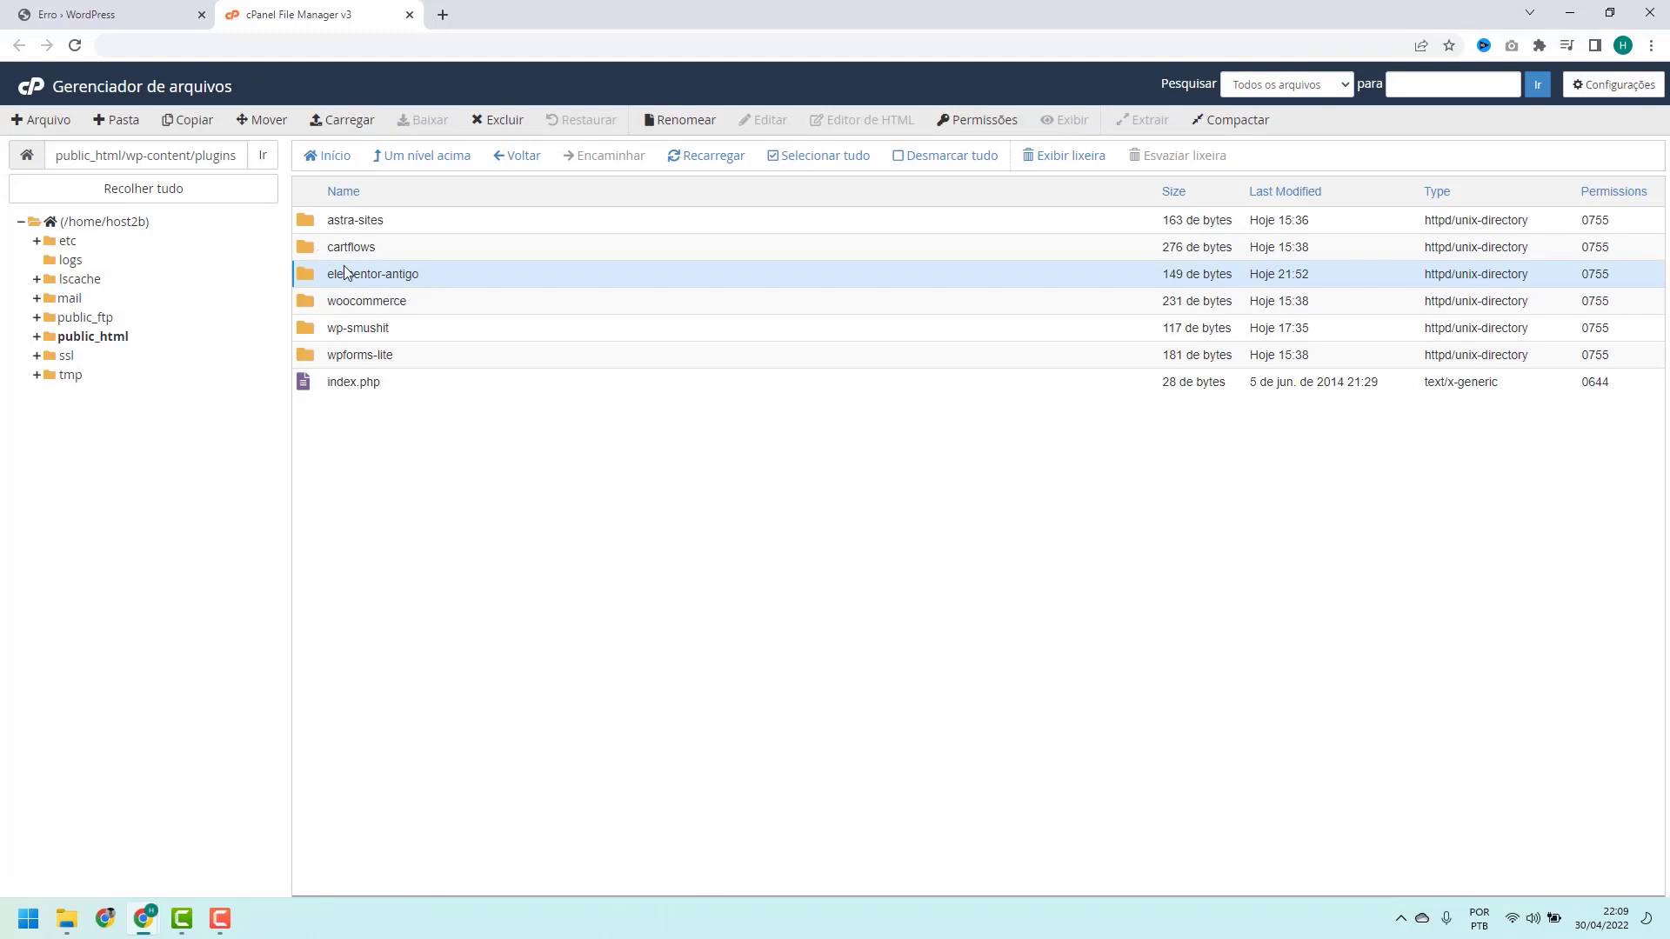
Reload the host2b.online home page to check whether the site loads
{"action": "left_click", "coordinate": [112, 19]}
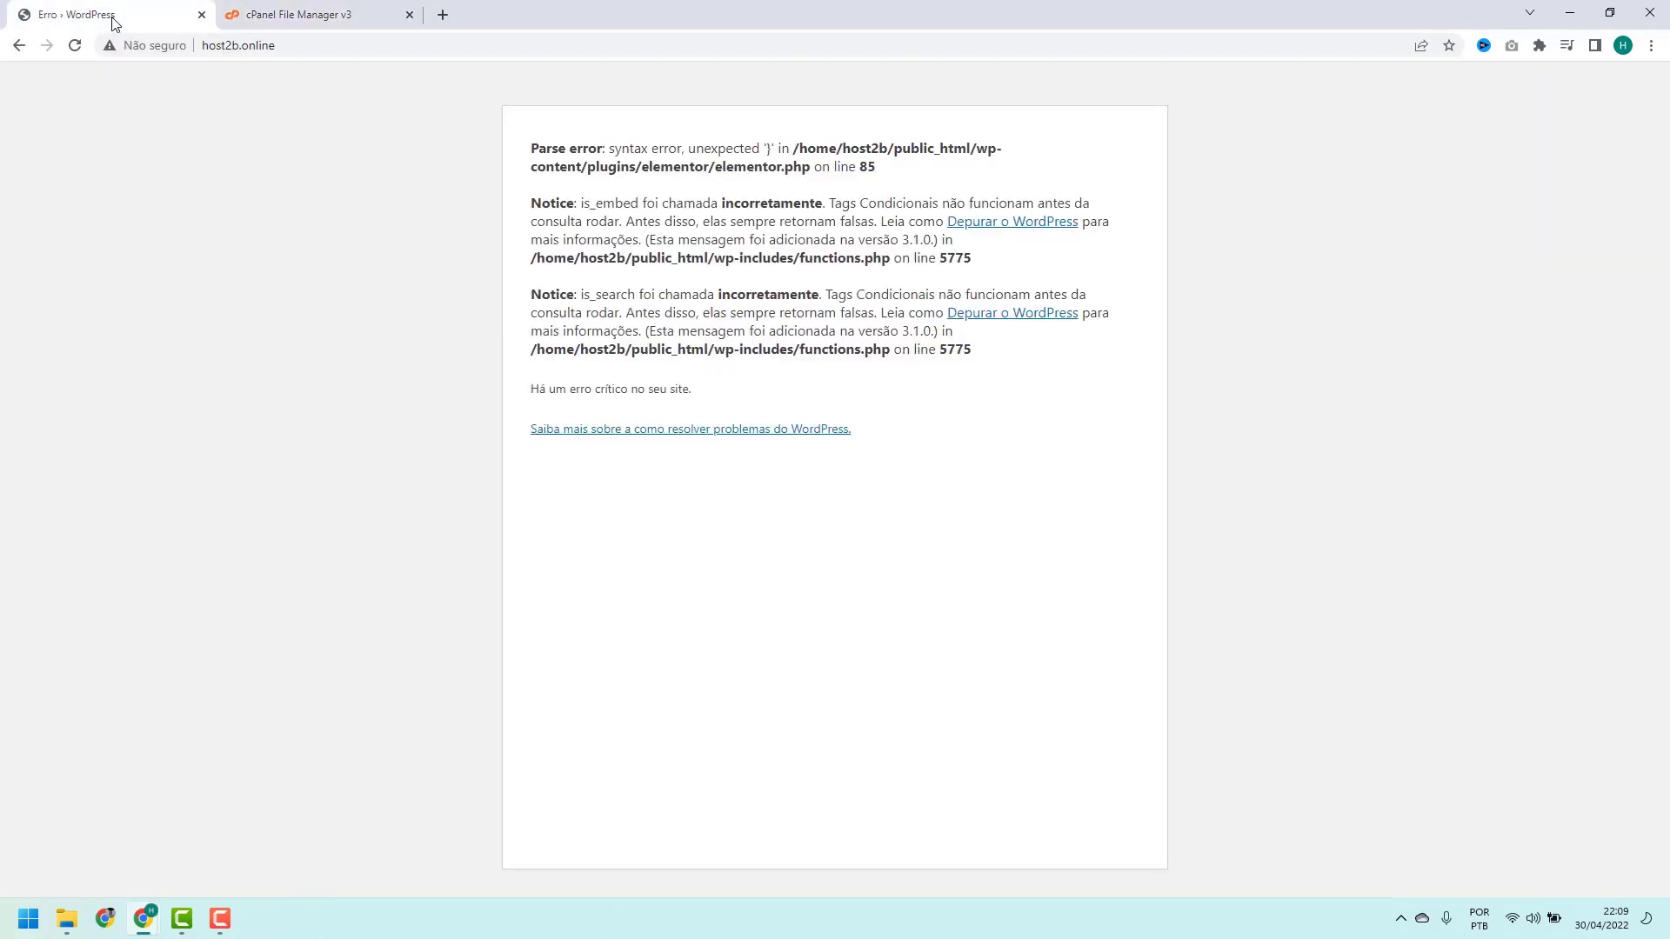
{"action": "left_click", "coordinate": [75, 48]}
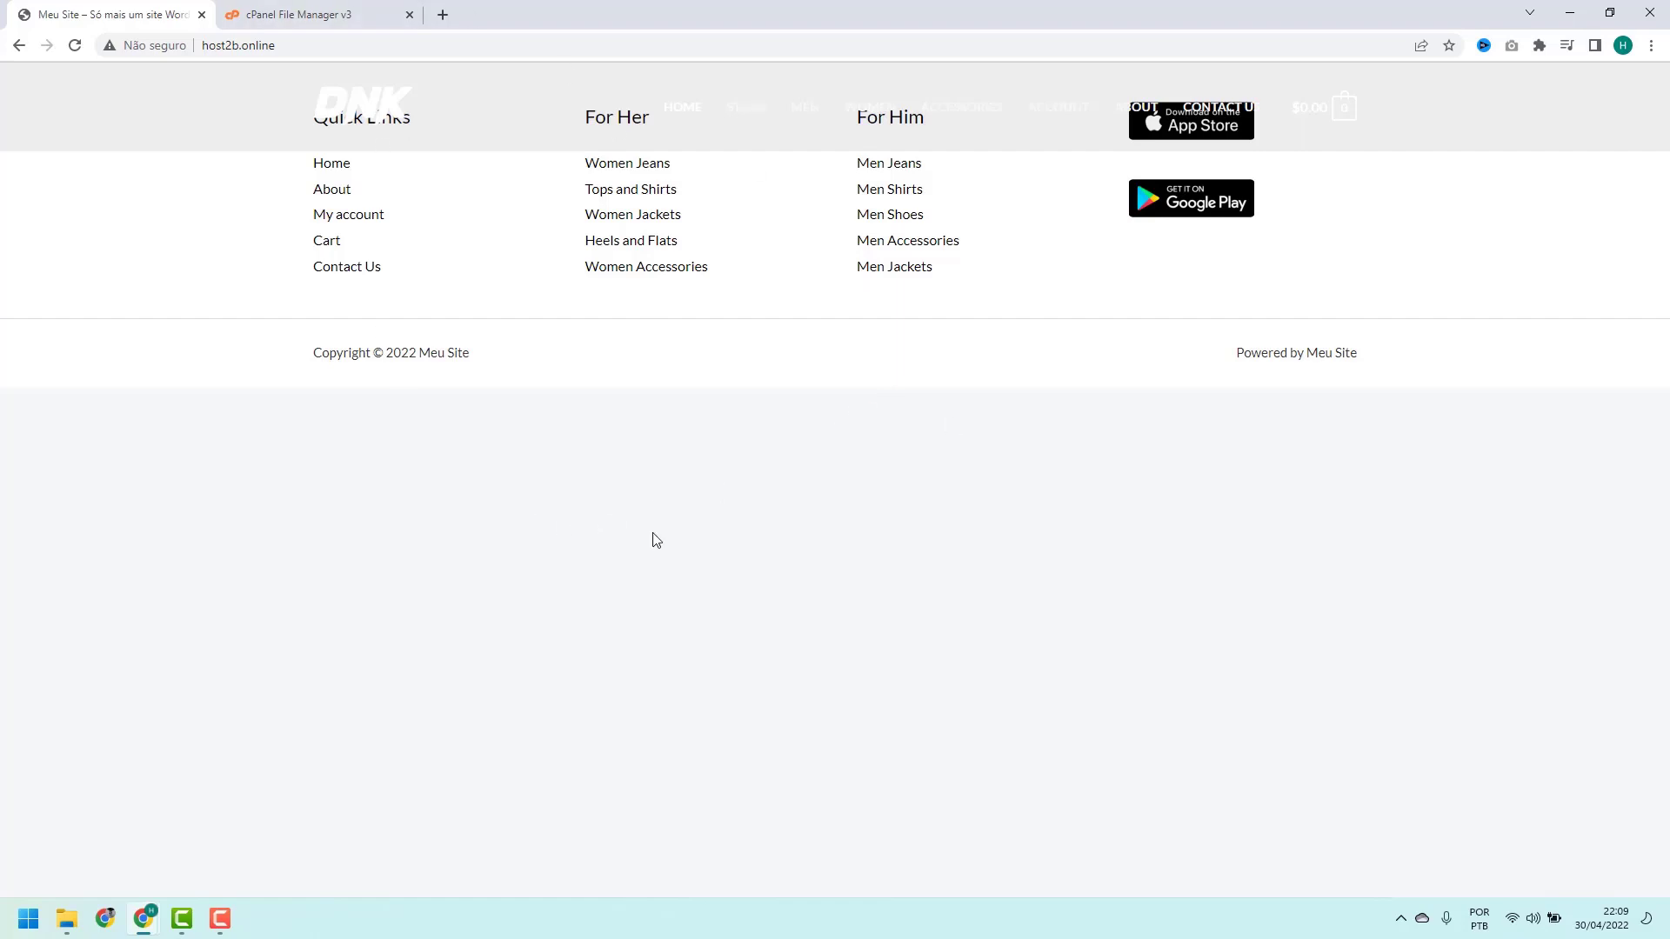
Open the site's WordPress login page at host2b.online/wp-admin
{"action": "left_click", "coordinate": [286, 48]}
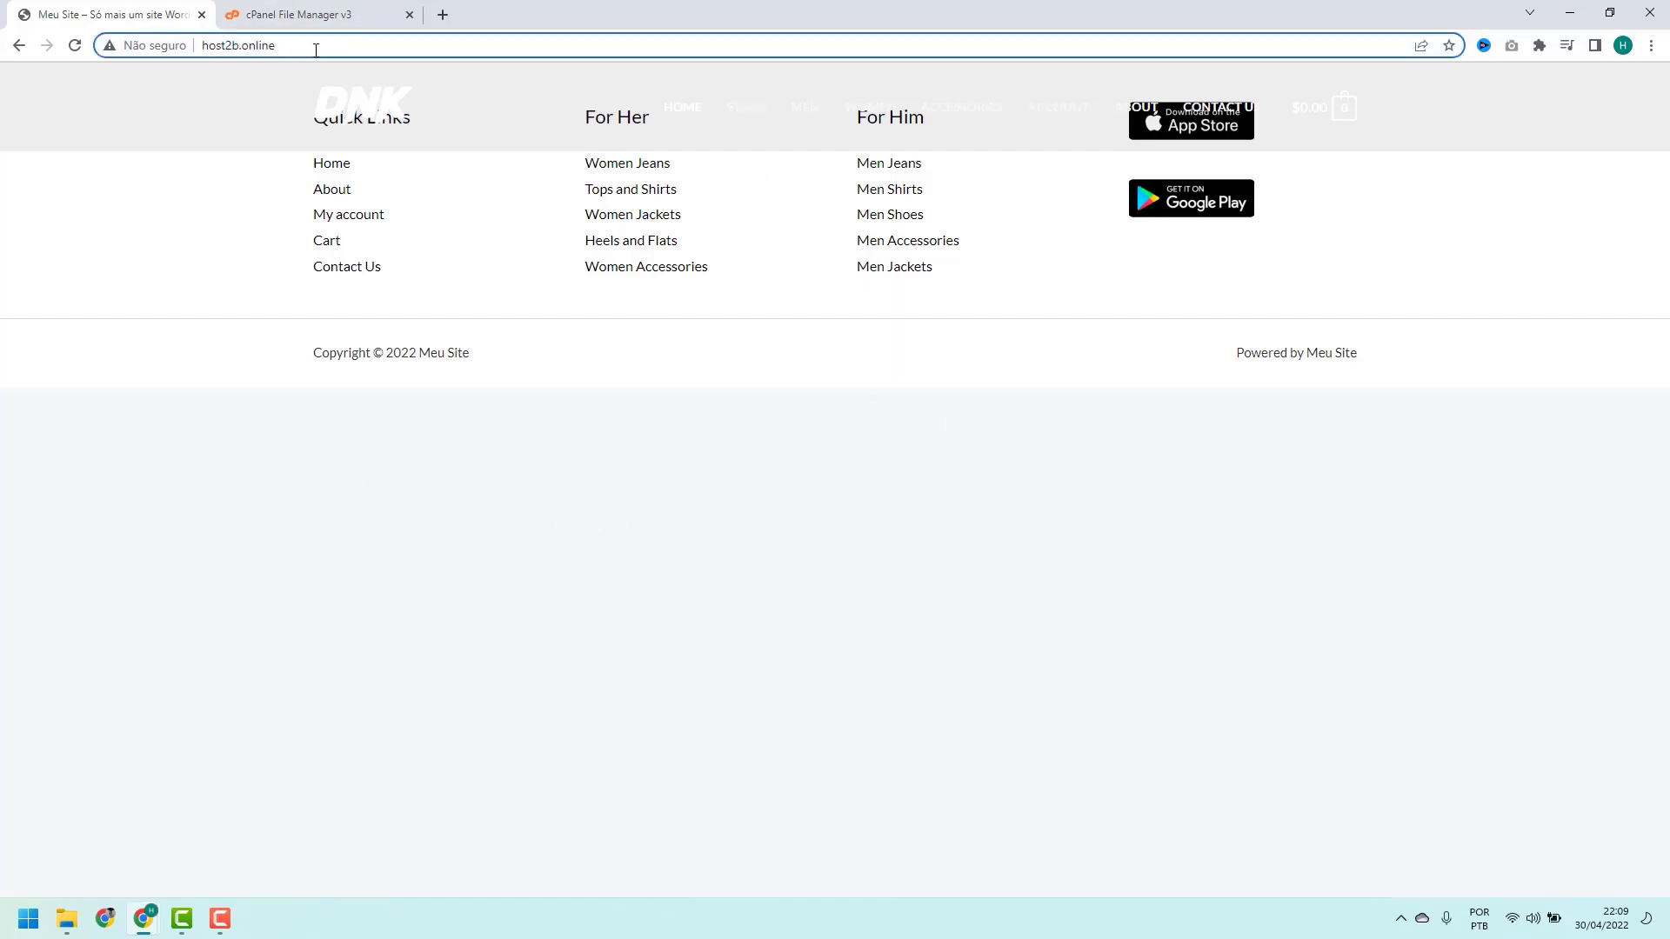
{"action": "type", "text": "/wp-admi"}
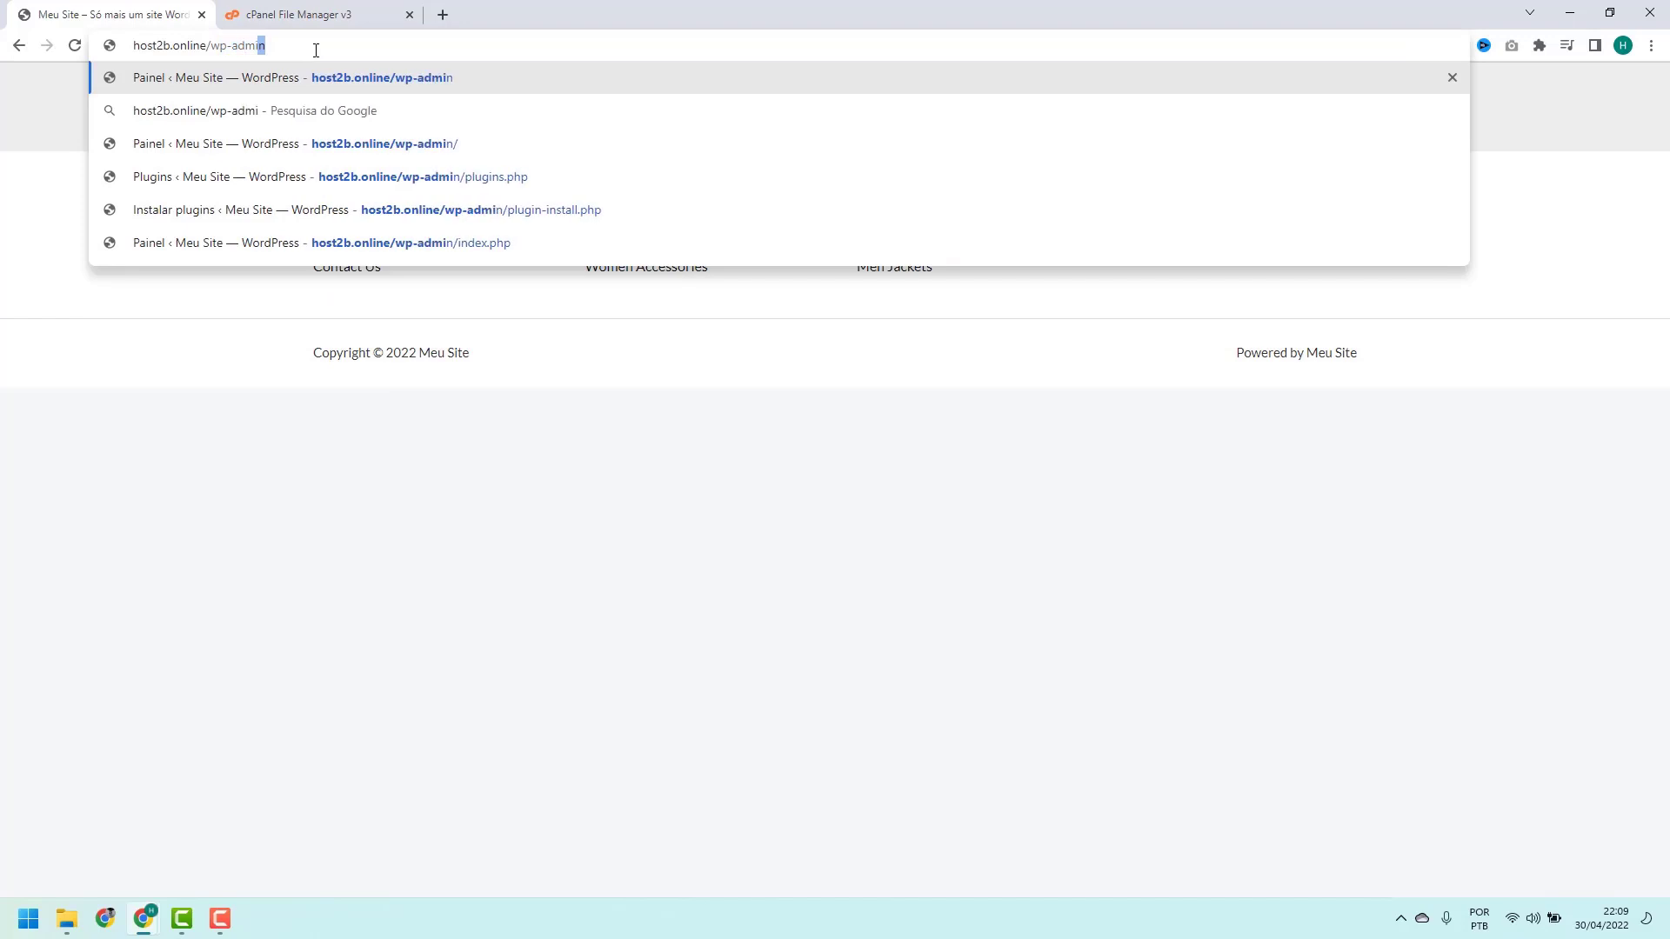
{"action": "key", "text": "Return"}
Log in to the WordPress dashboard with the administrator username and account password, and open the plugins section
{"action": "type", "text": "a"}
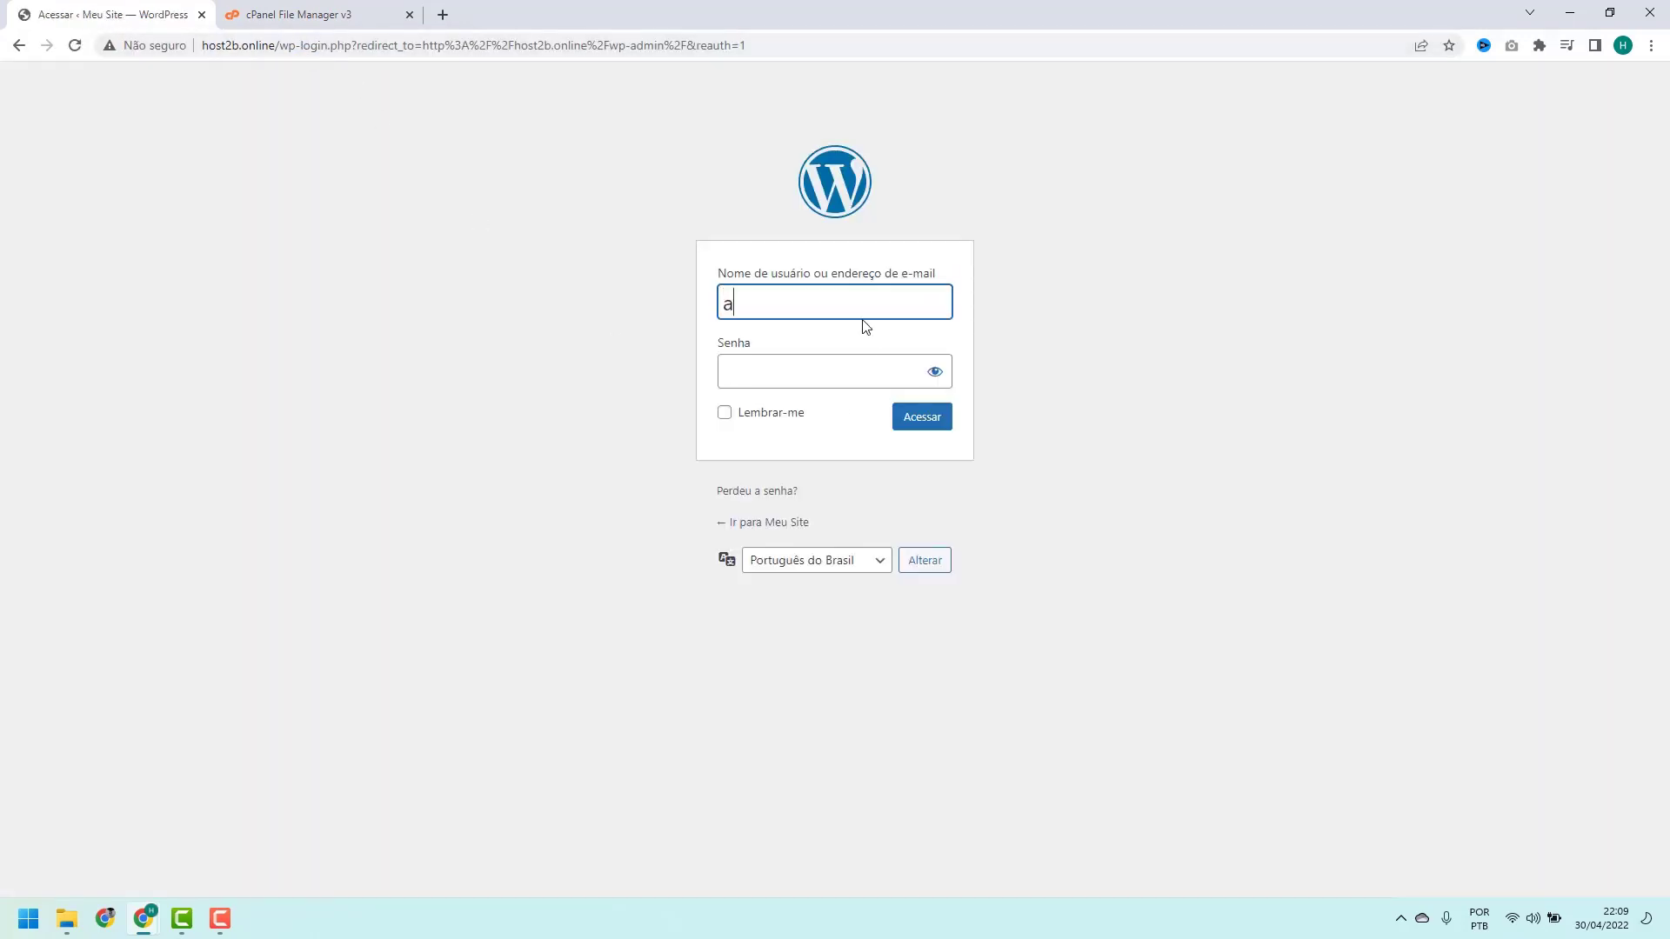
{"action": "left_click", "coordinate": [829, 346]}
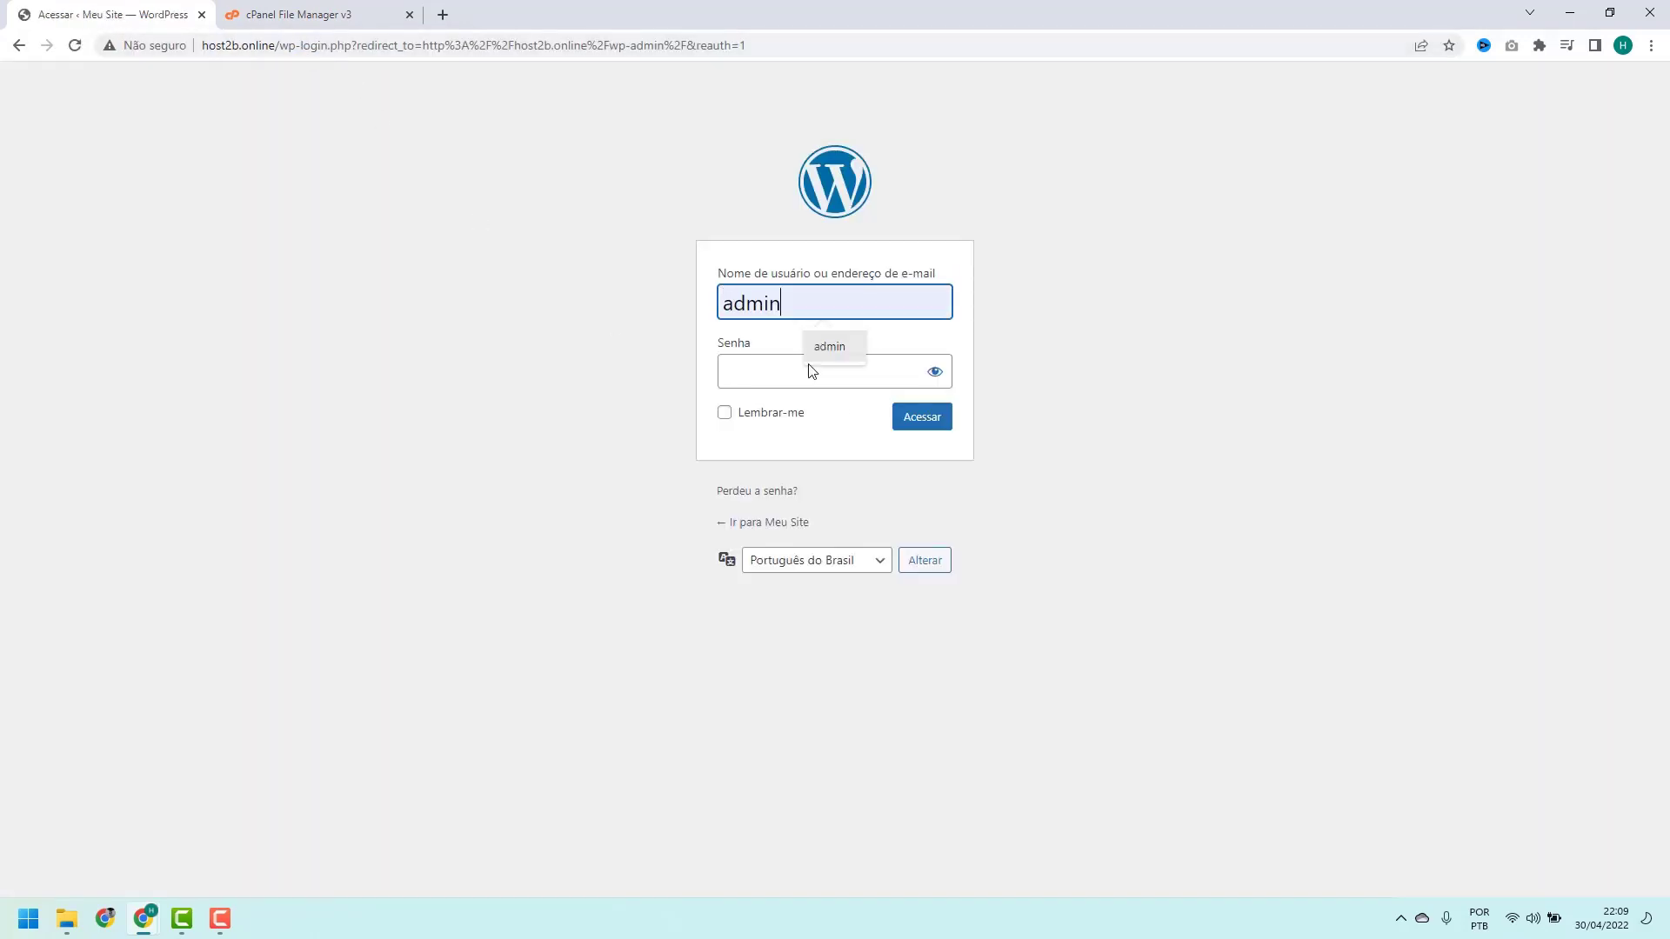
{"action": "left_click", "coordinate": [809, 368]}
{"action": "type", "text": "*******"}
{"action": "key", "text": "Return"}
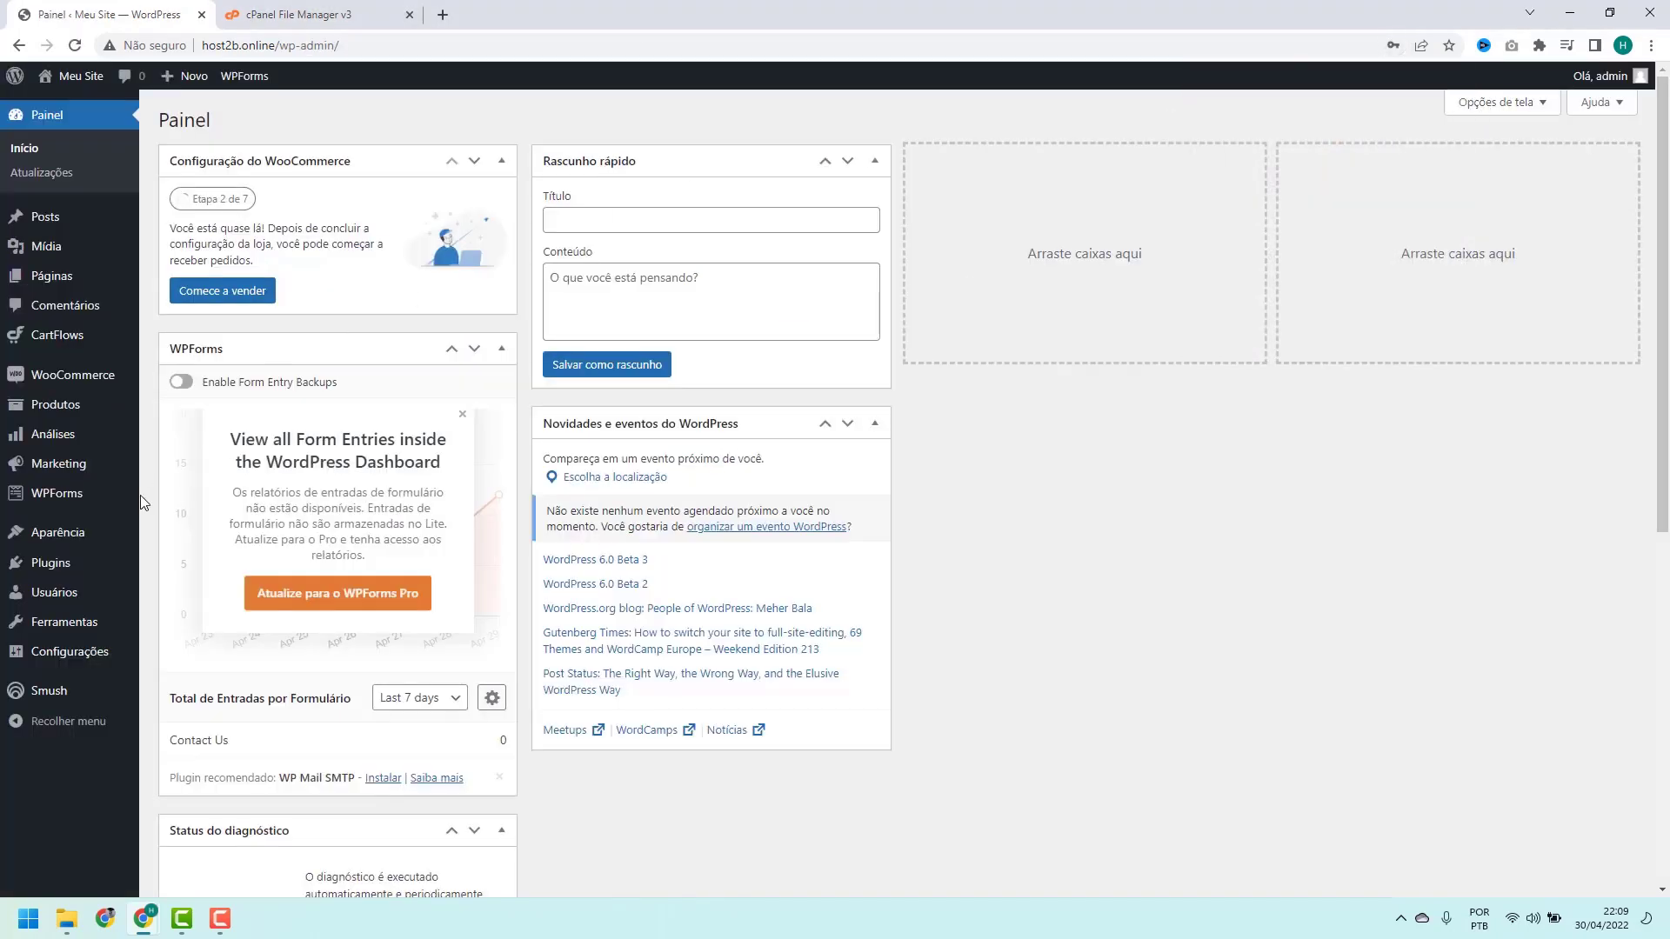
{"action": "left_click", "coordinate": [61, 563]}
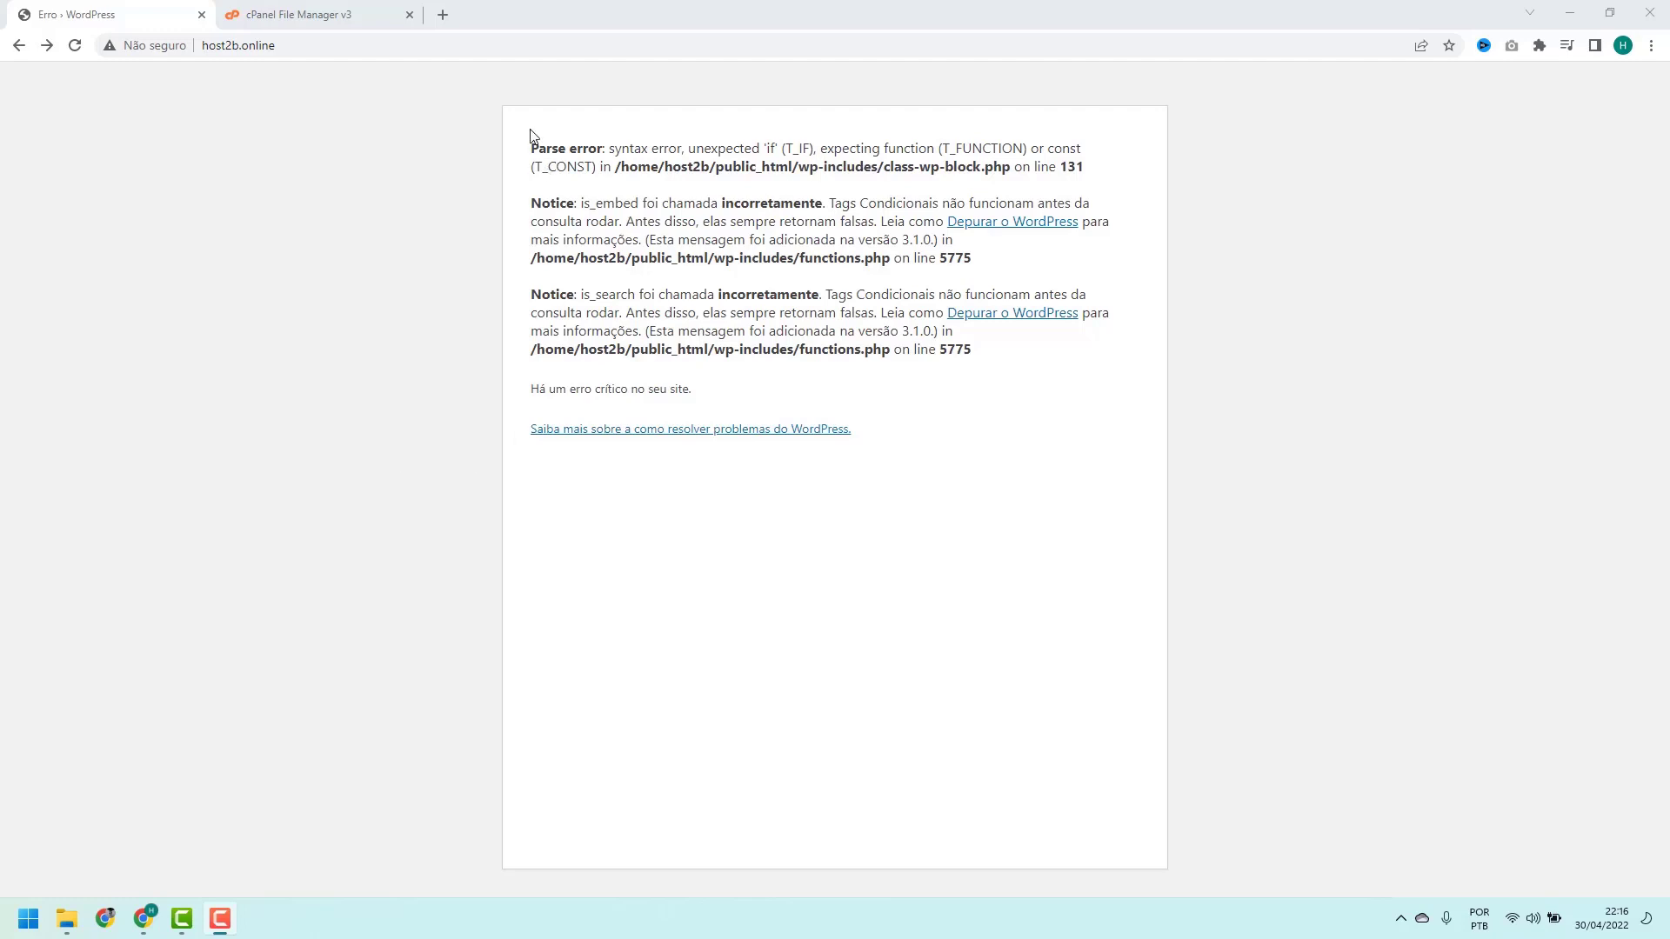
Examine the new parse error on the home page, tracing its path through public_html and wp-includes to the file name and line number
{"action": "left_click_drag", "start_coordinate": [529, 149], "coordinate": [605, 144]}
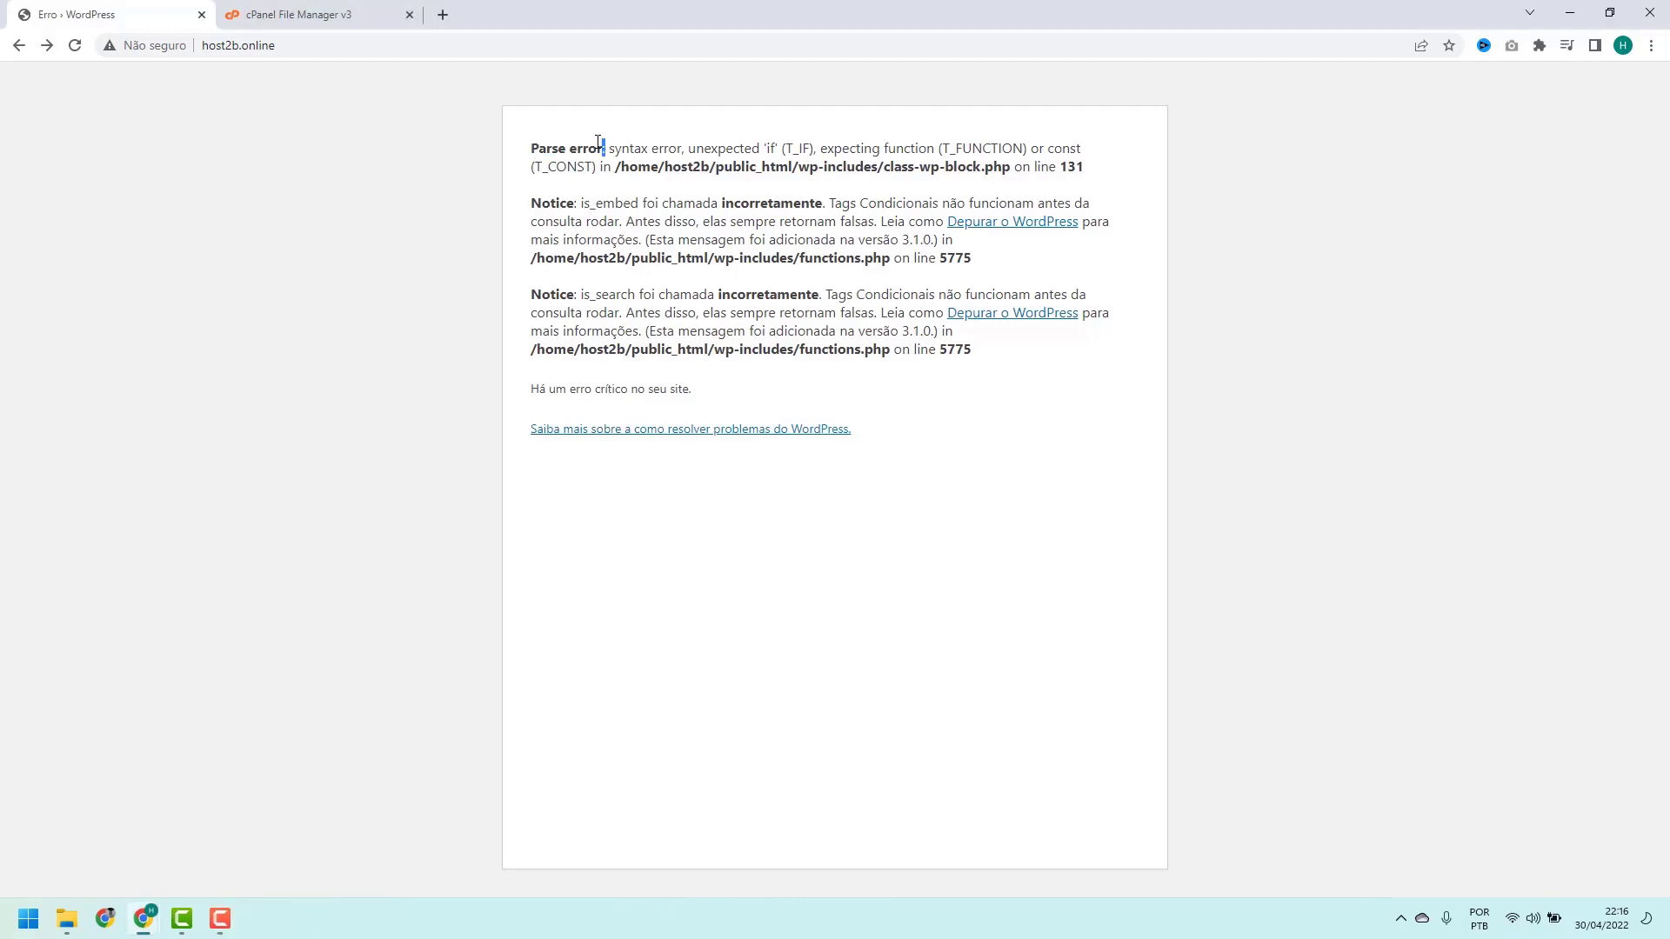
{"action": "left_click", "coordinate": [600, 146]}
{"action": "left_click_drag", "start_coordinate": [711, 168], "coordinate": [777, 165]}
{"action": "left_click", "coordinate": [777, 162]}
{"action": "left_click_drag", "start_coordinate": [798, 171], "coordinate": [817, 164]}
{"action": "left_click", "coordinate": [819, 165]}
{"action": "left_click_drag", "start_coordinate": [797, 164], "coordinate": [878, 165]}
{"action": "left_click", "coordinate": [877, 166]}
{"action": "left_click_drag", "start_coordinate": [799, 167], "coordinate": [876, 167]}
{"action": "left_click", "coordinate": [874, 166]}
{"action": "left_click_drag", "start_coordinate": [796, 166], "coordinate": [1082, 167]}
{"action": "left_click", "coordinate": [1078, 166]}
In the cPanel file manager, open version.php from public_html/wp-includes in the code editor
{"action": "left_click", "coordinate": [319, 24]}
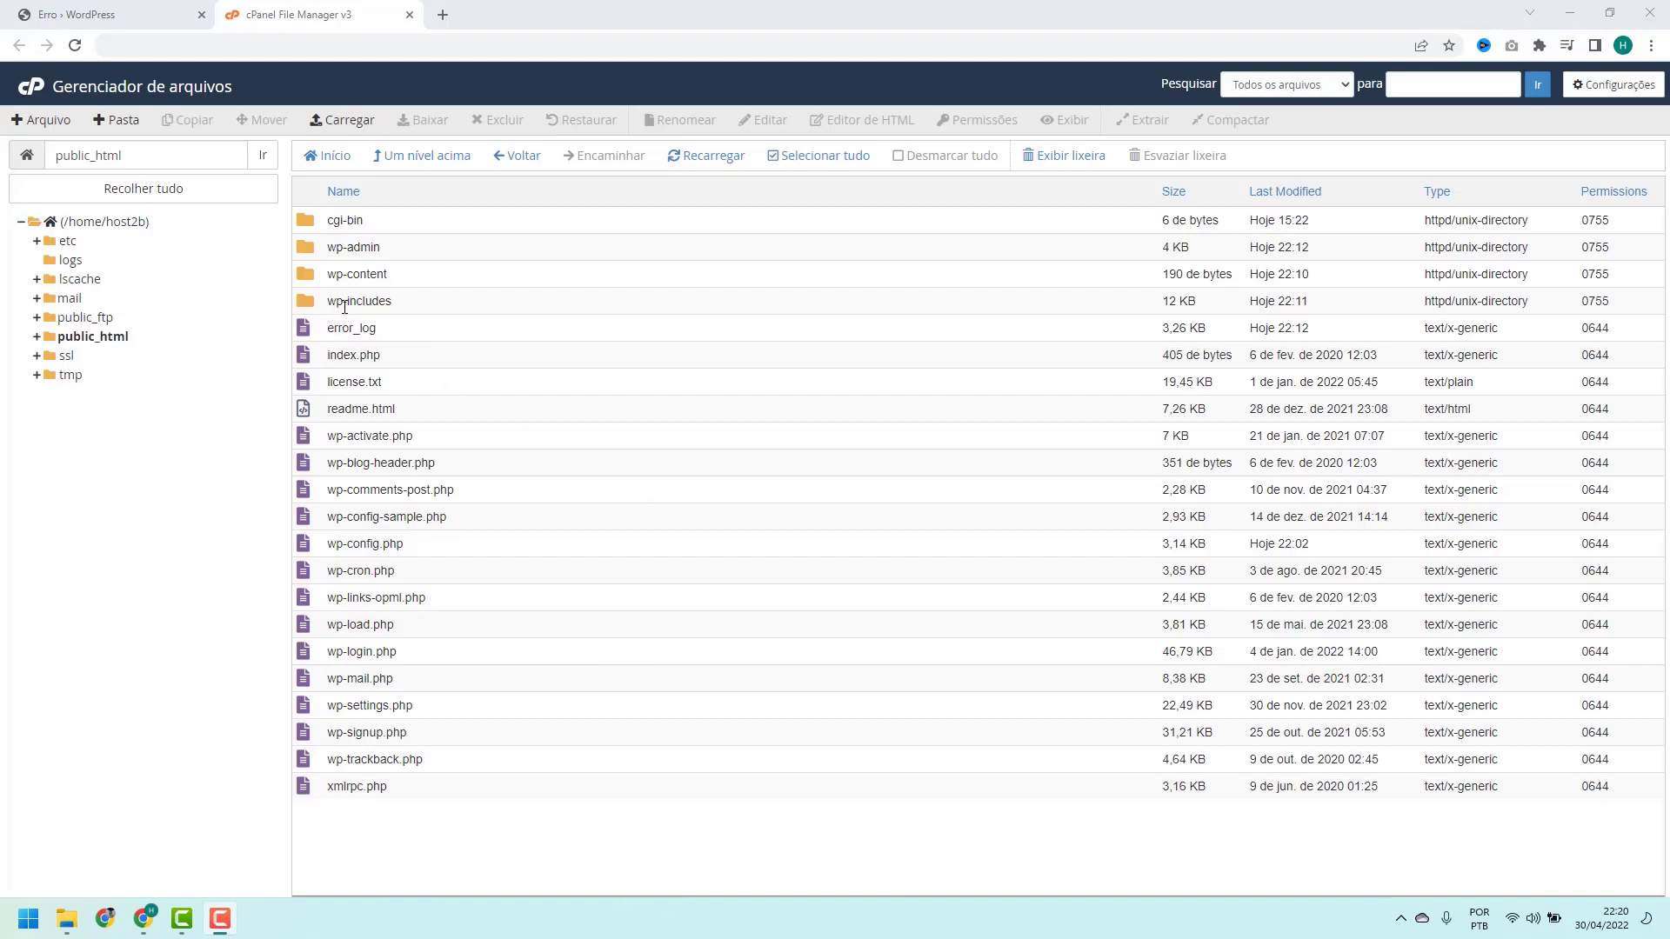
{"action": "double_click", "coordinate": [405, 308]}
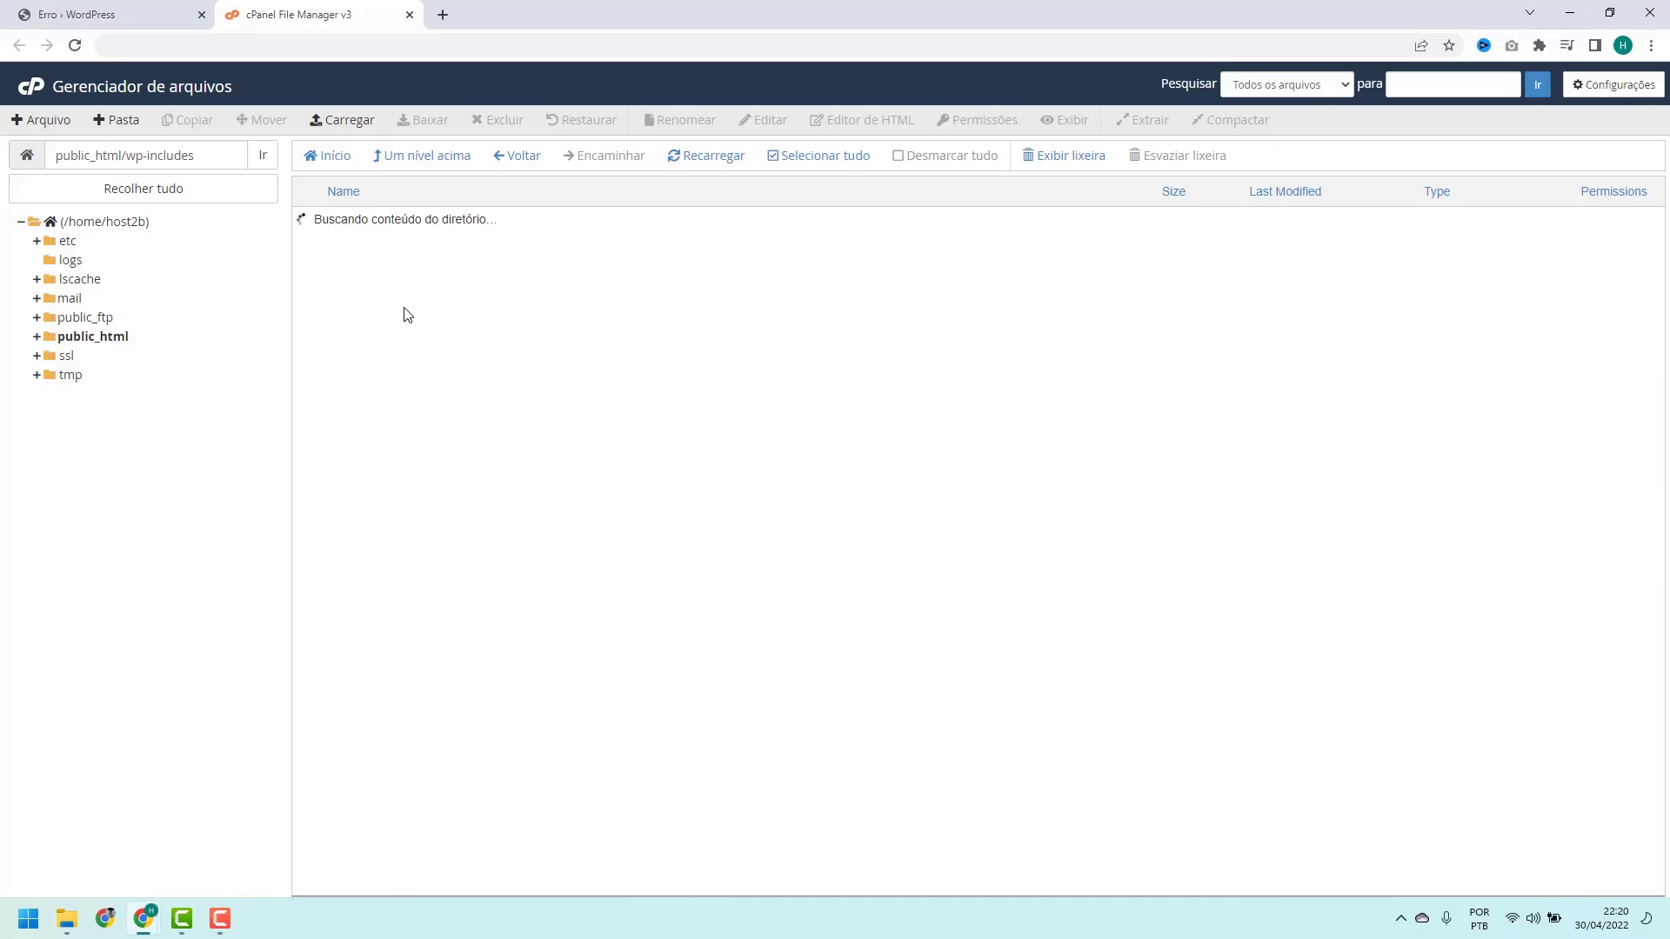
{"action": "scroll", "coordinate": [391, 213], "scroll_direction": "down", "scroll_amount": 15}
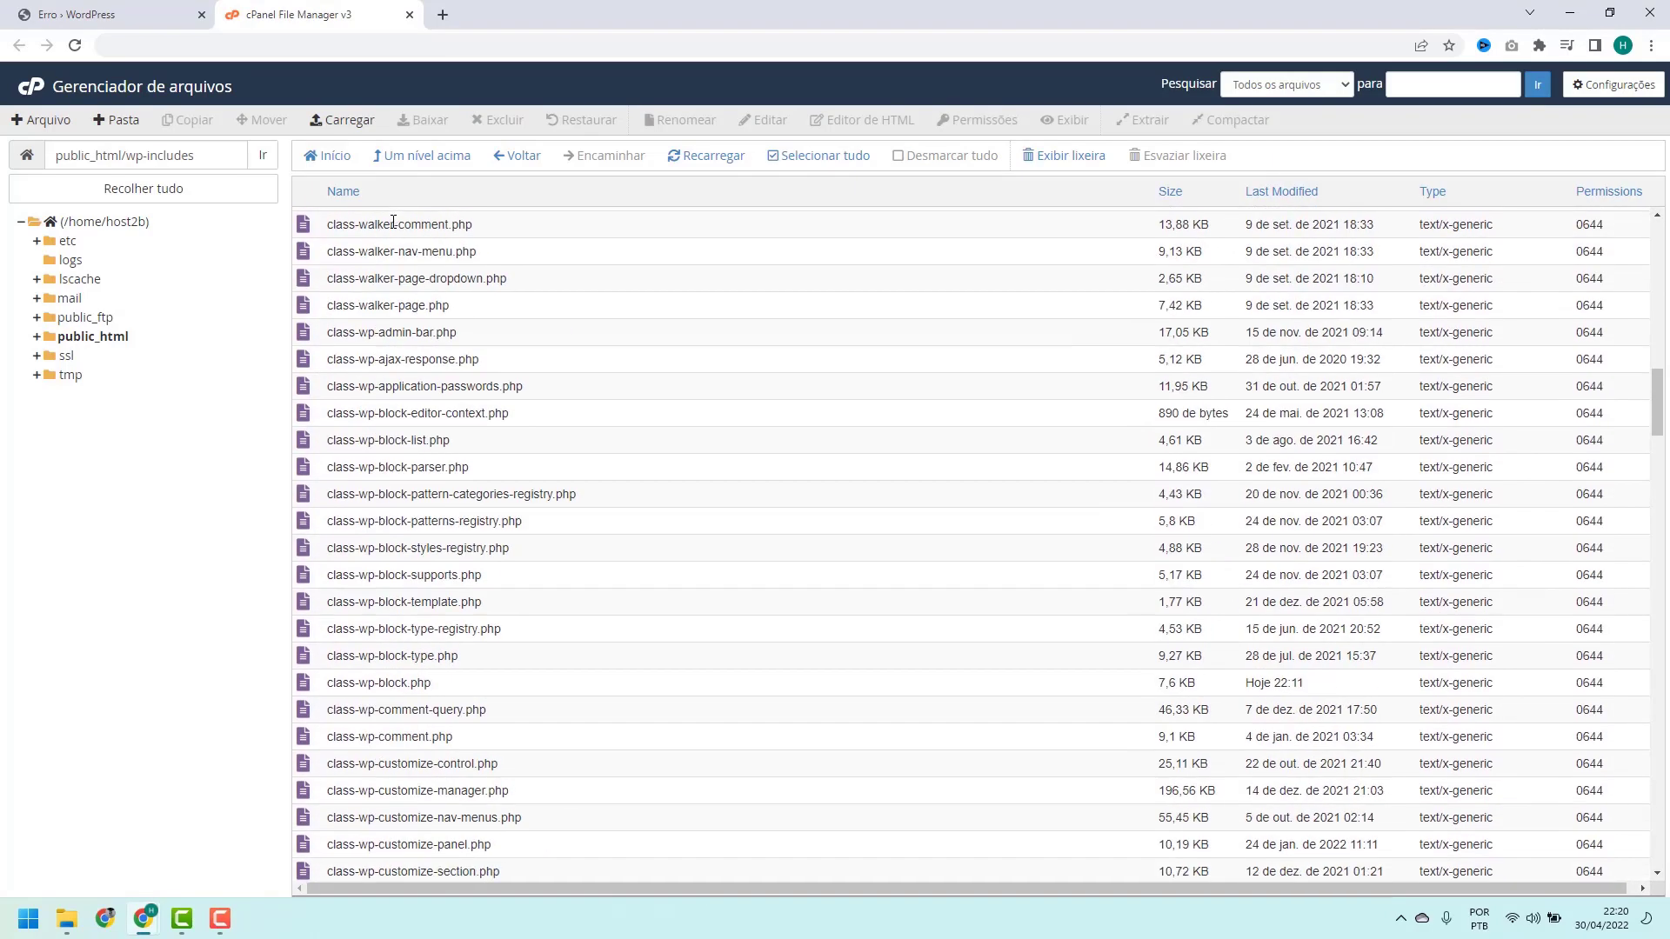
{"action": "scroll", "coordinate": [393, 221], "scroll_direction": "down", "scroll_amount": 20}
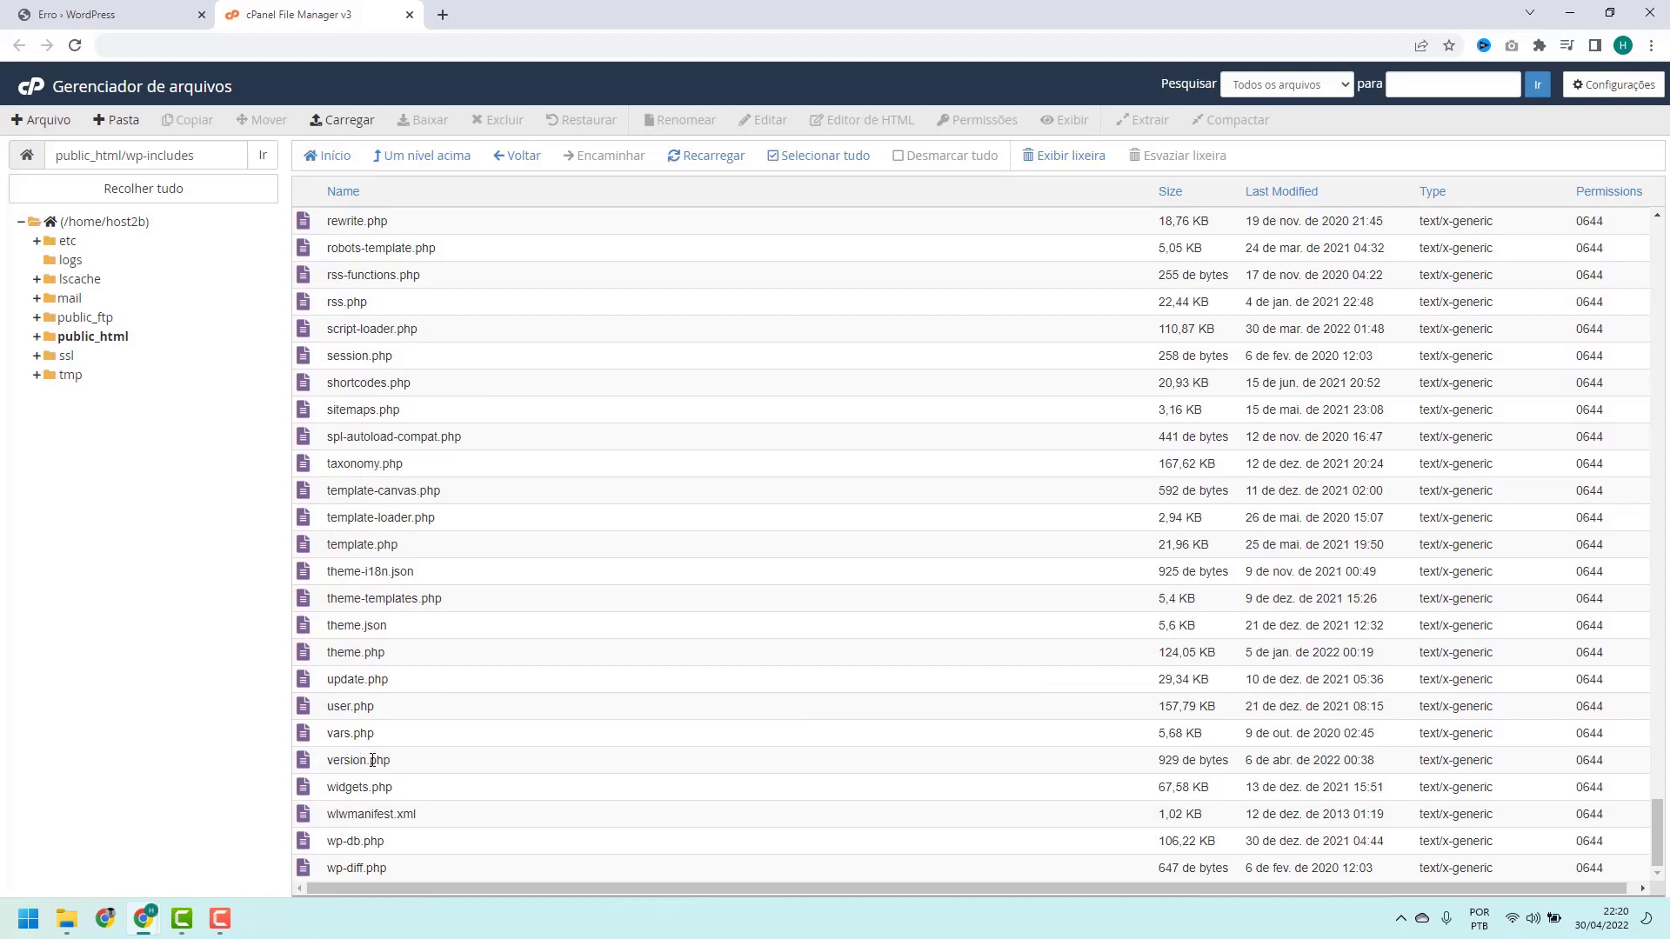
{"action": "left_click", "coordinate": [400, 762]}
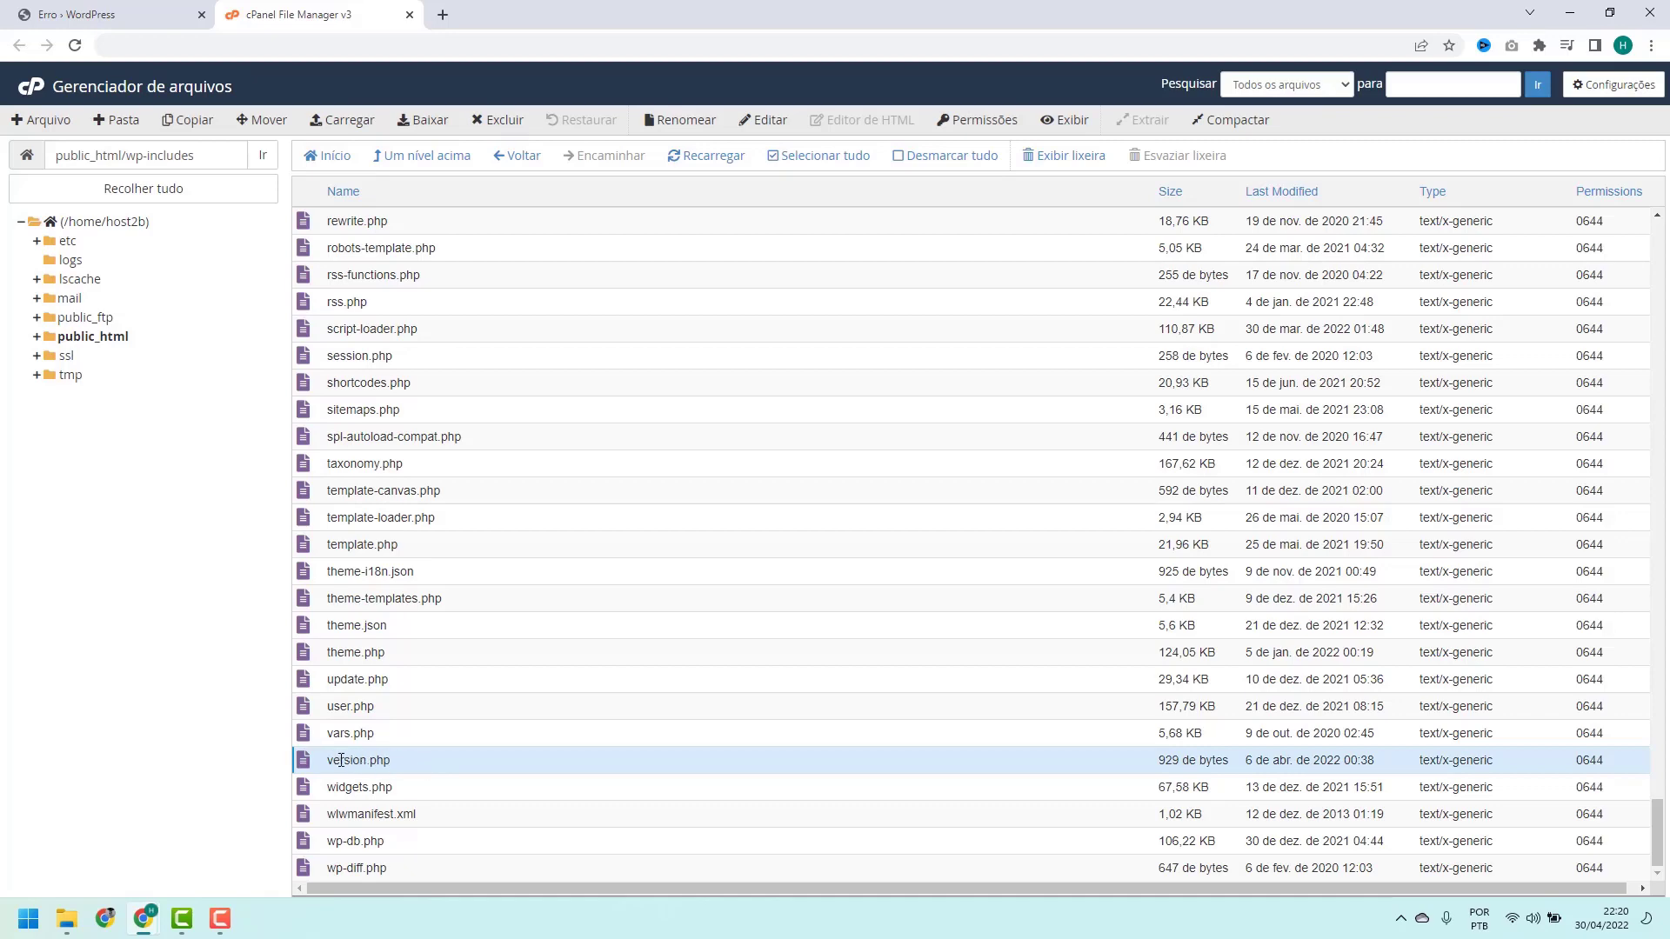
{"action": "right_click", "coordinate": [414, 764]}
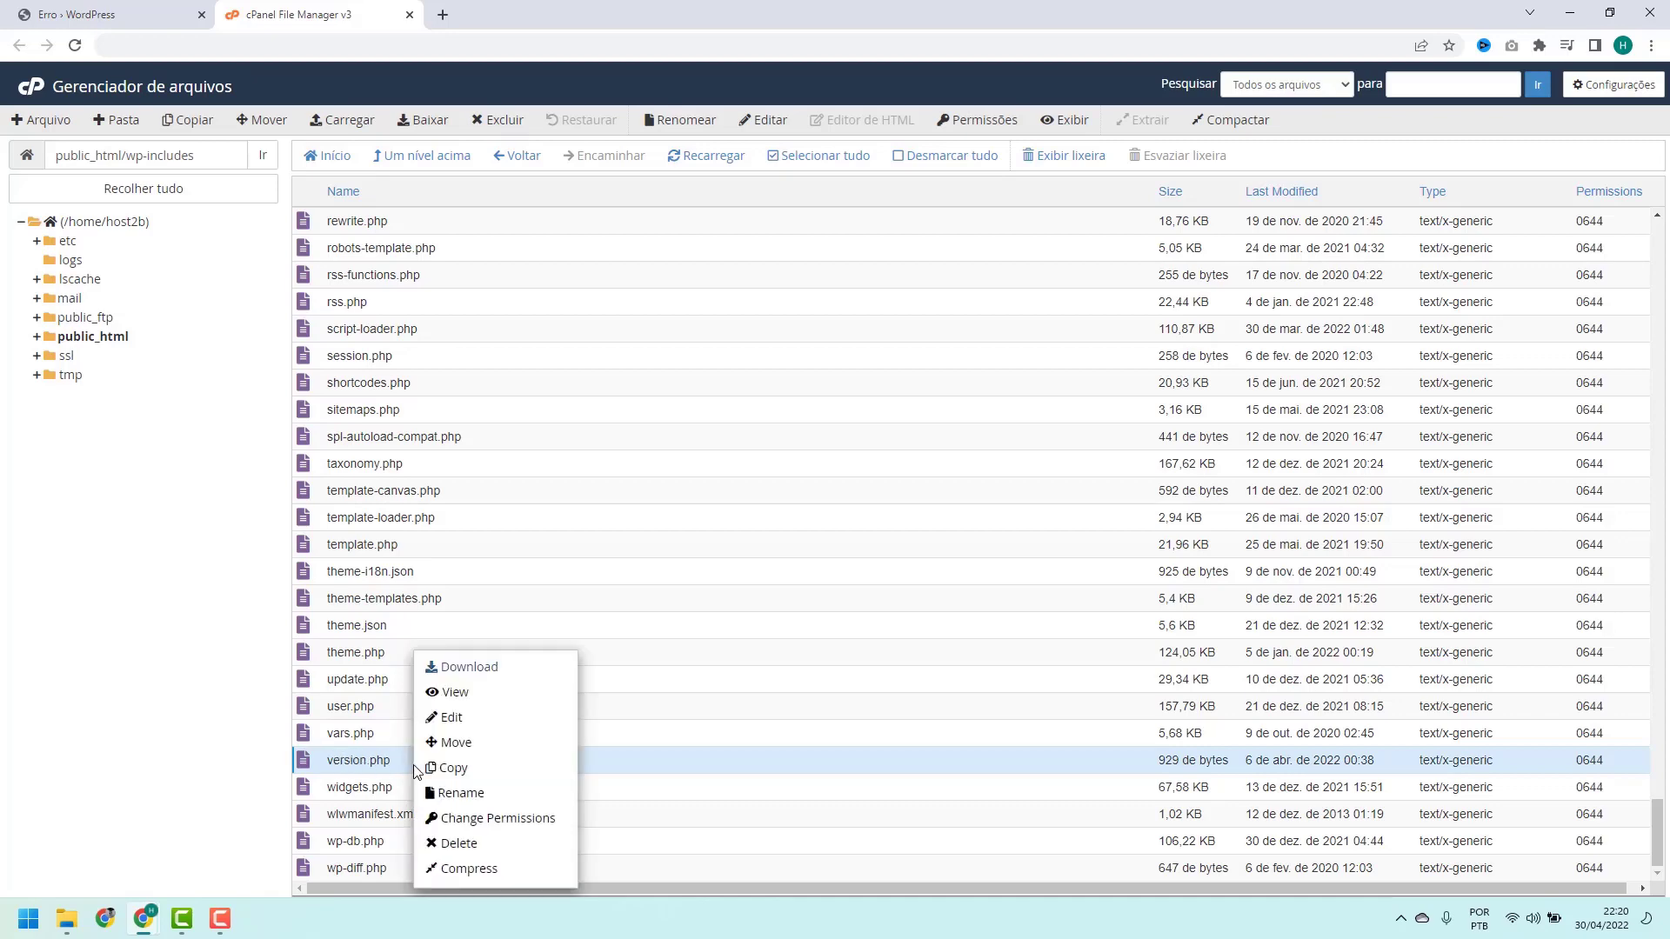
{"action": "left_click", "coordinate": [451, 717]}
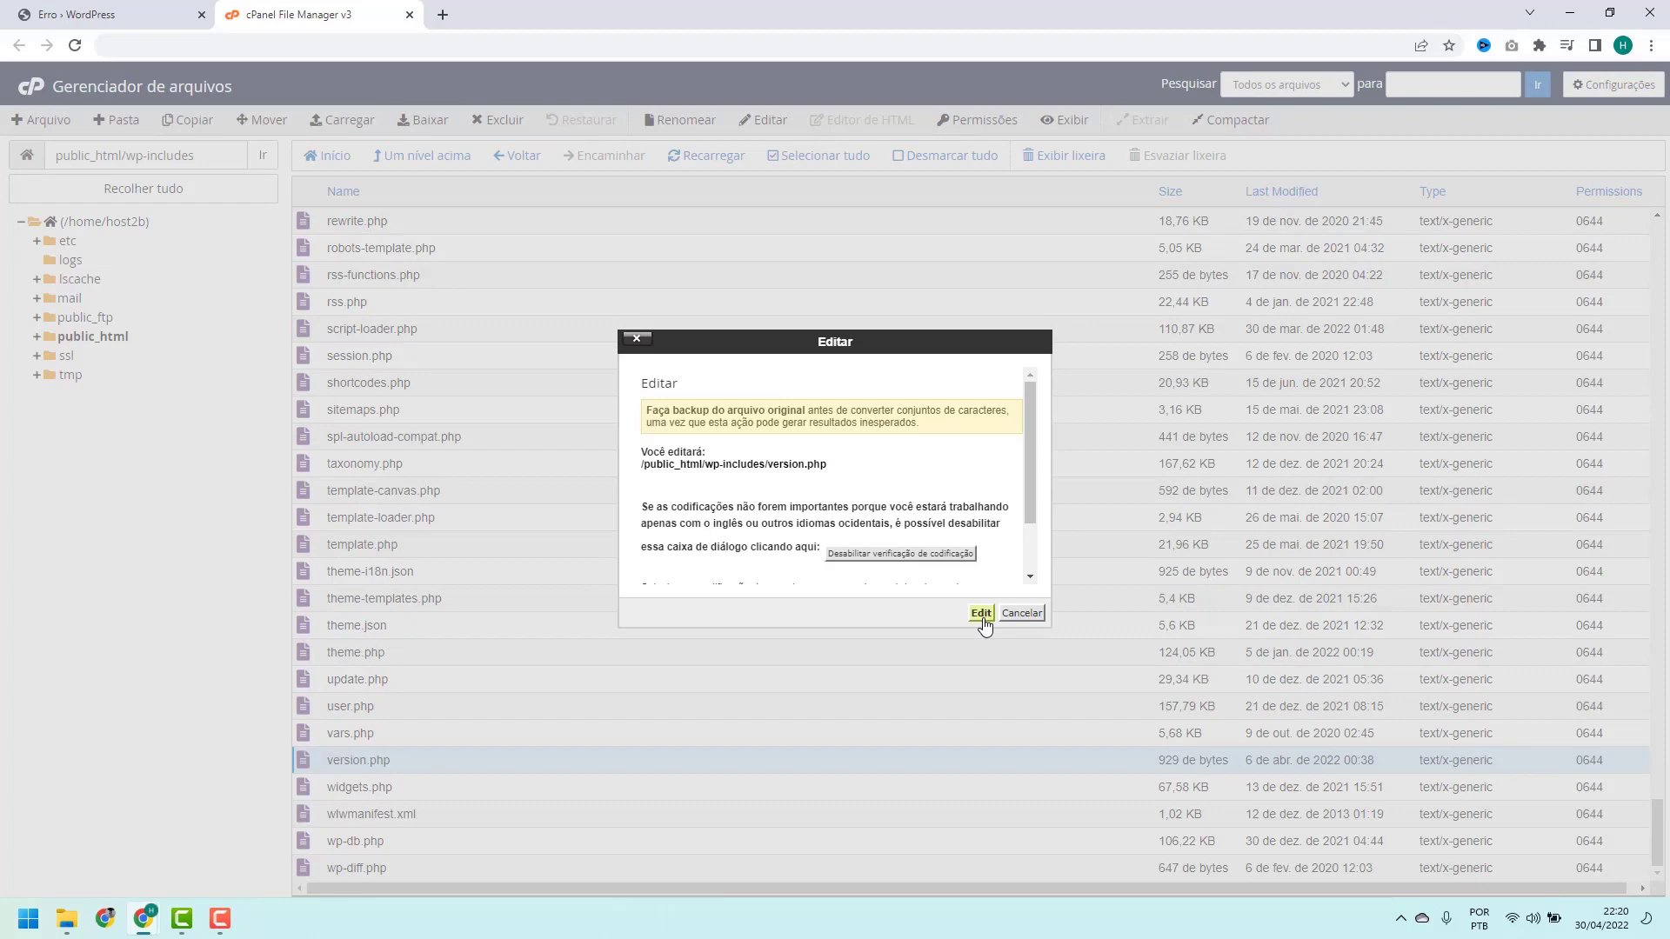
{"action": "left_click", "coordinate": [981, 616]}
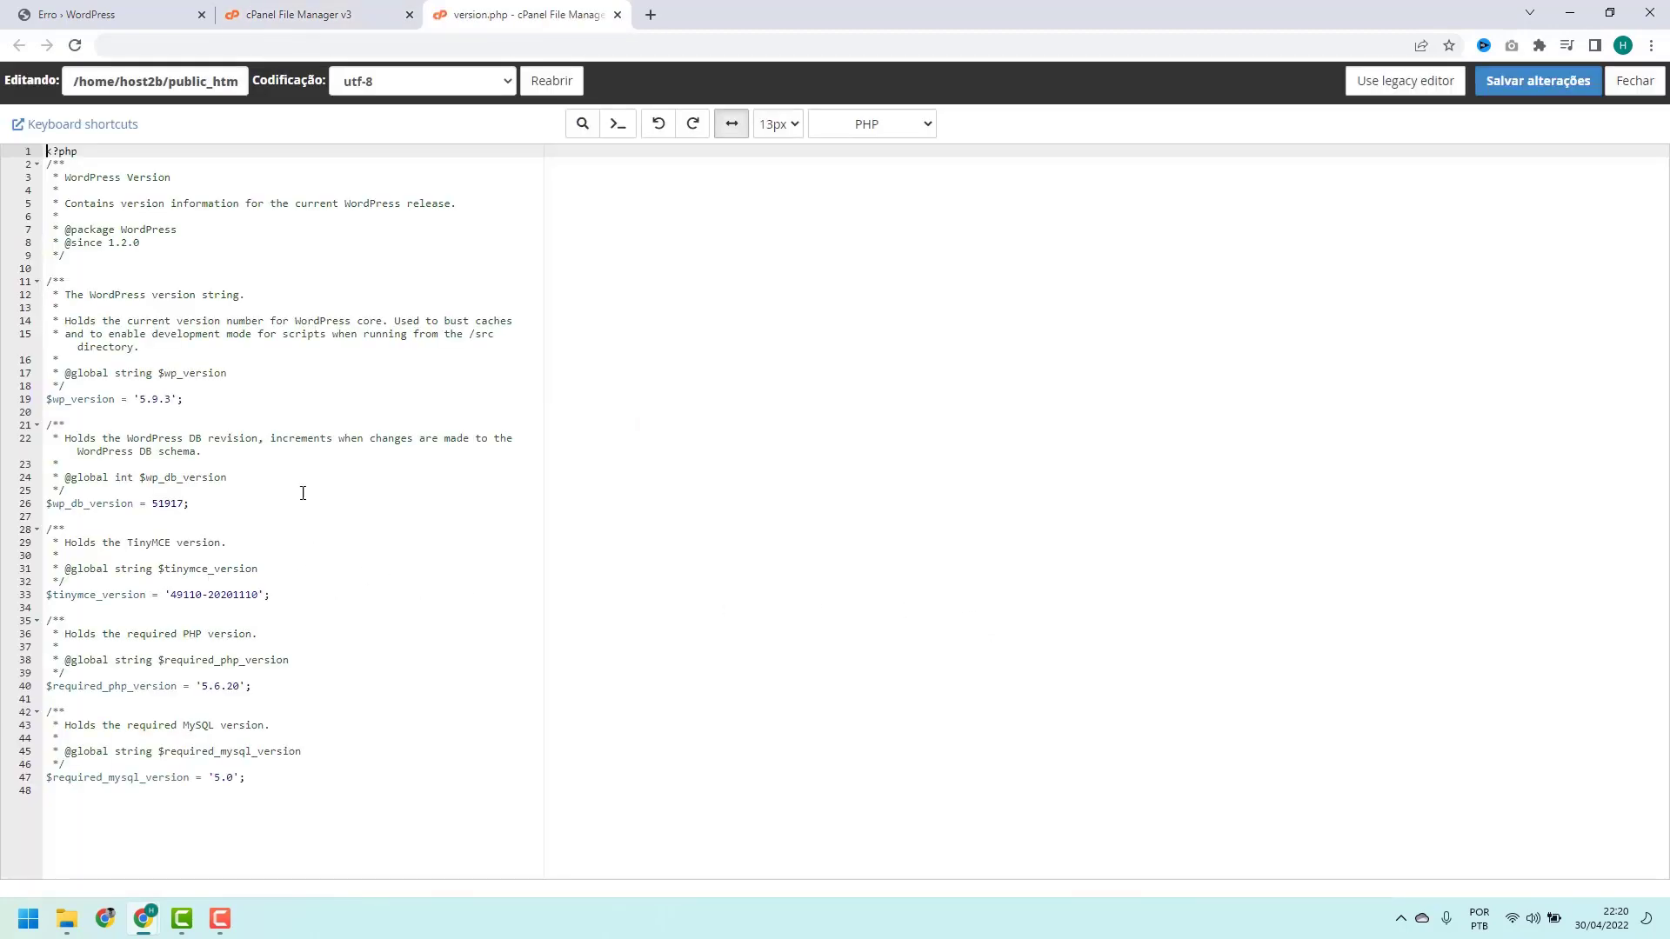
Check the WordPress version assigned to $wp_version in version.php, and close the file
{"action": "left_click", "coordinate": [54, 399]}
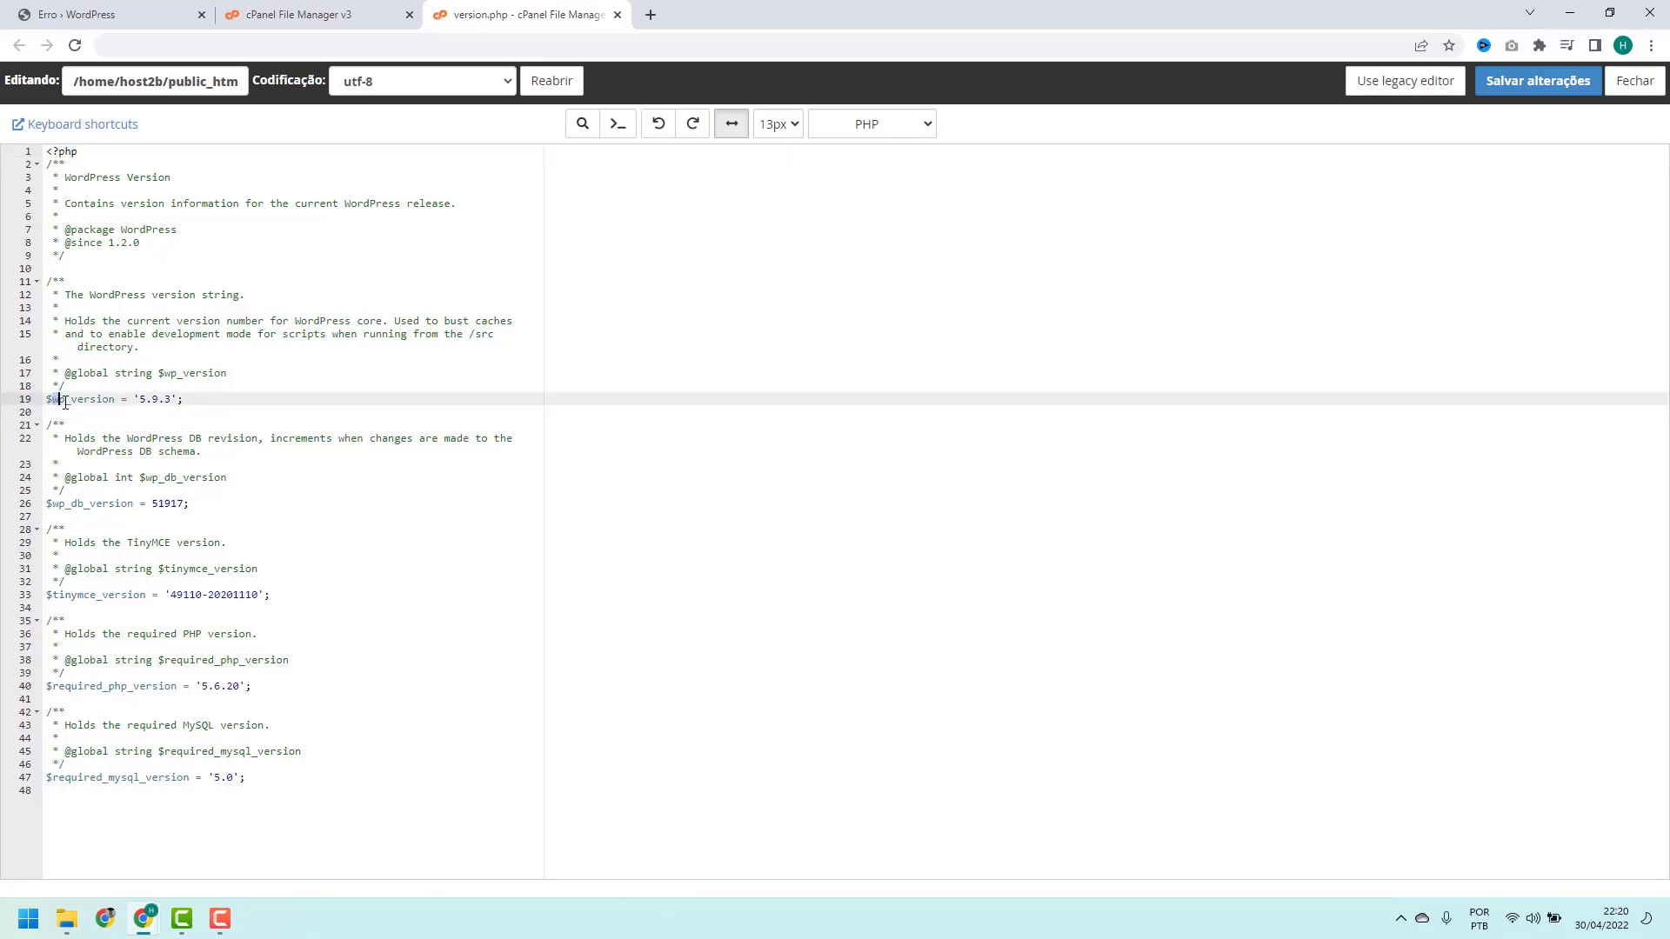
{"action": "left_click_drag", "start_coordinate": [72, 401], "coordinate": [168, 401]}
{"action": "left_click", "coordinate": [171, 400]}
{"action": "left_click_drag", "start_coordinate": [170, 399], "coordinate": [141, 402]}
{"action": "left_click", "coordinate": [618, 15]}
Open wordpress.org in a new browser tab
{"action": "left_click", "coordinate": [434, 15]}
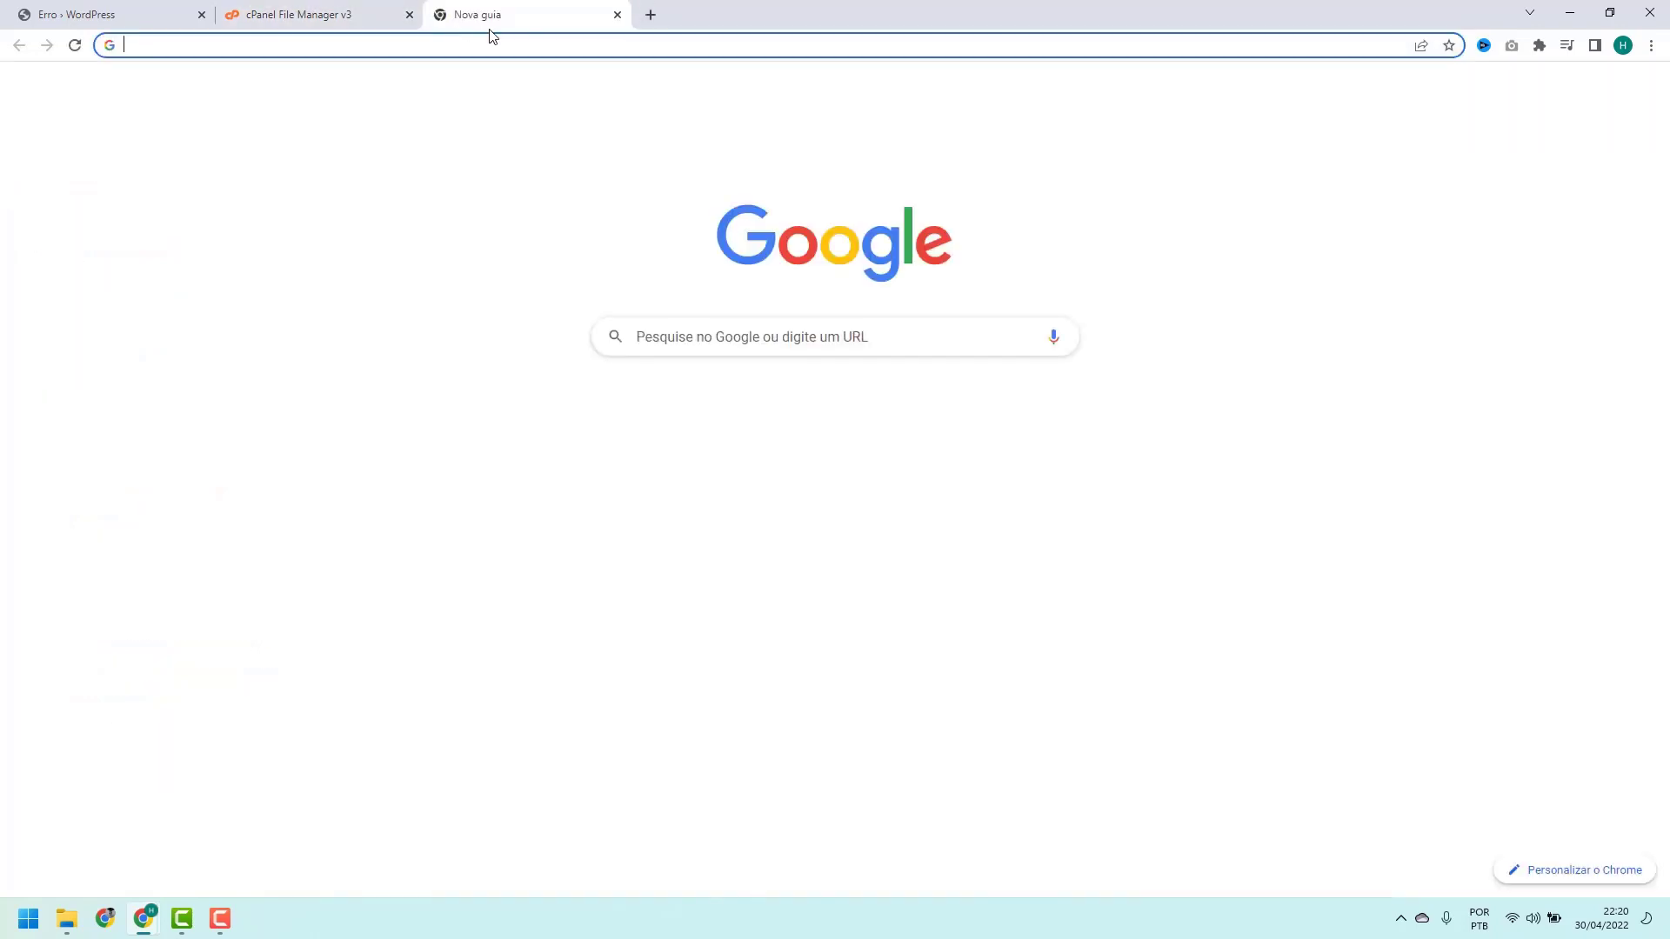
{"action": "type", "text": "wordpress.o"}
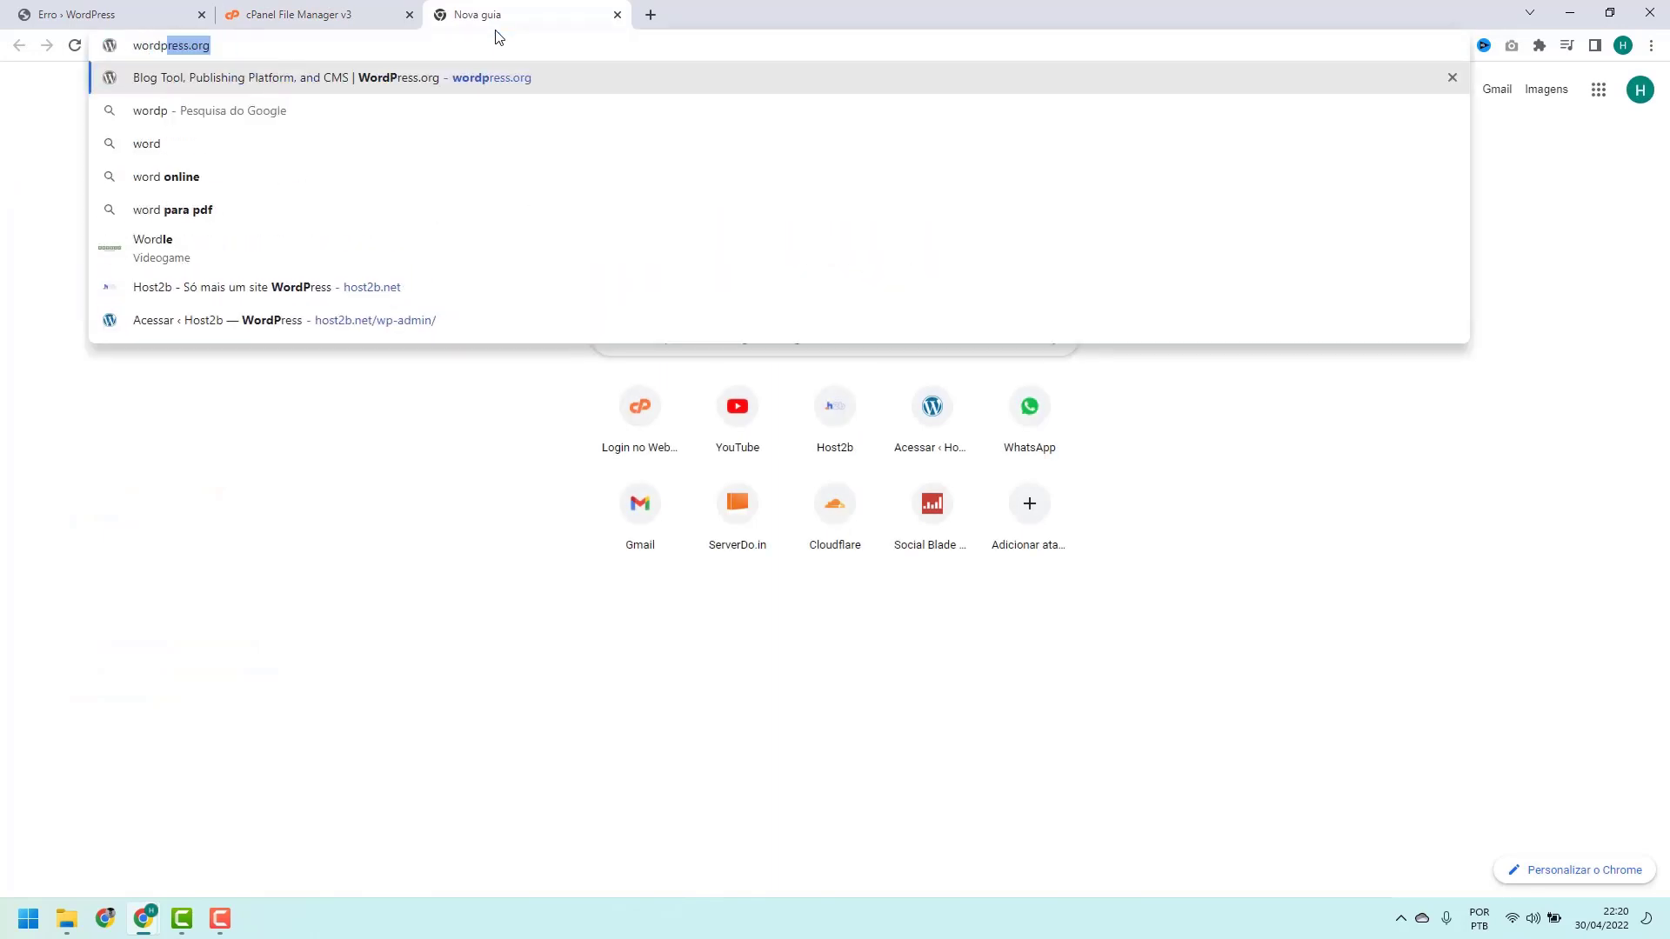
{"action": "type", "text": "rg"}
{"action": "key", "text": "Return"}
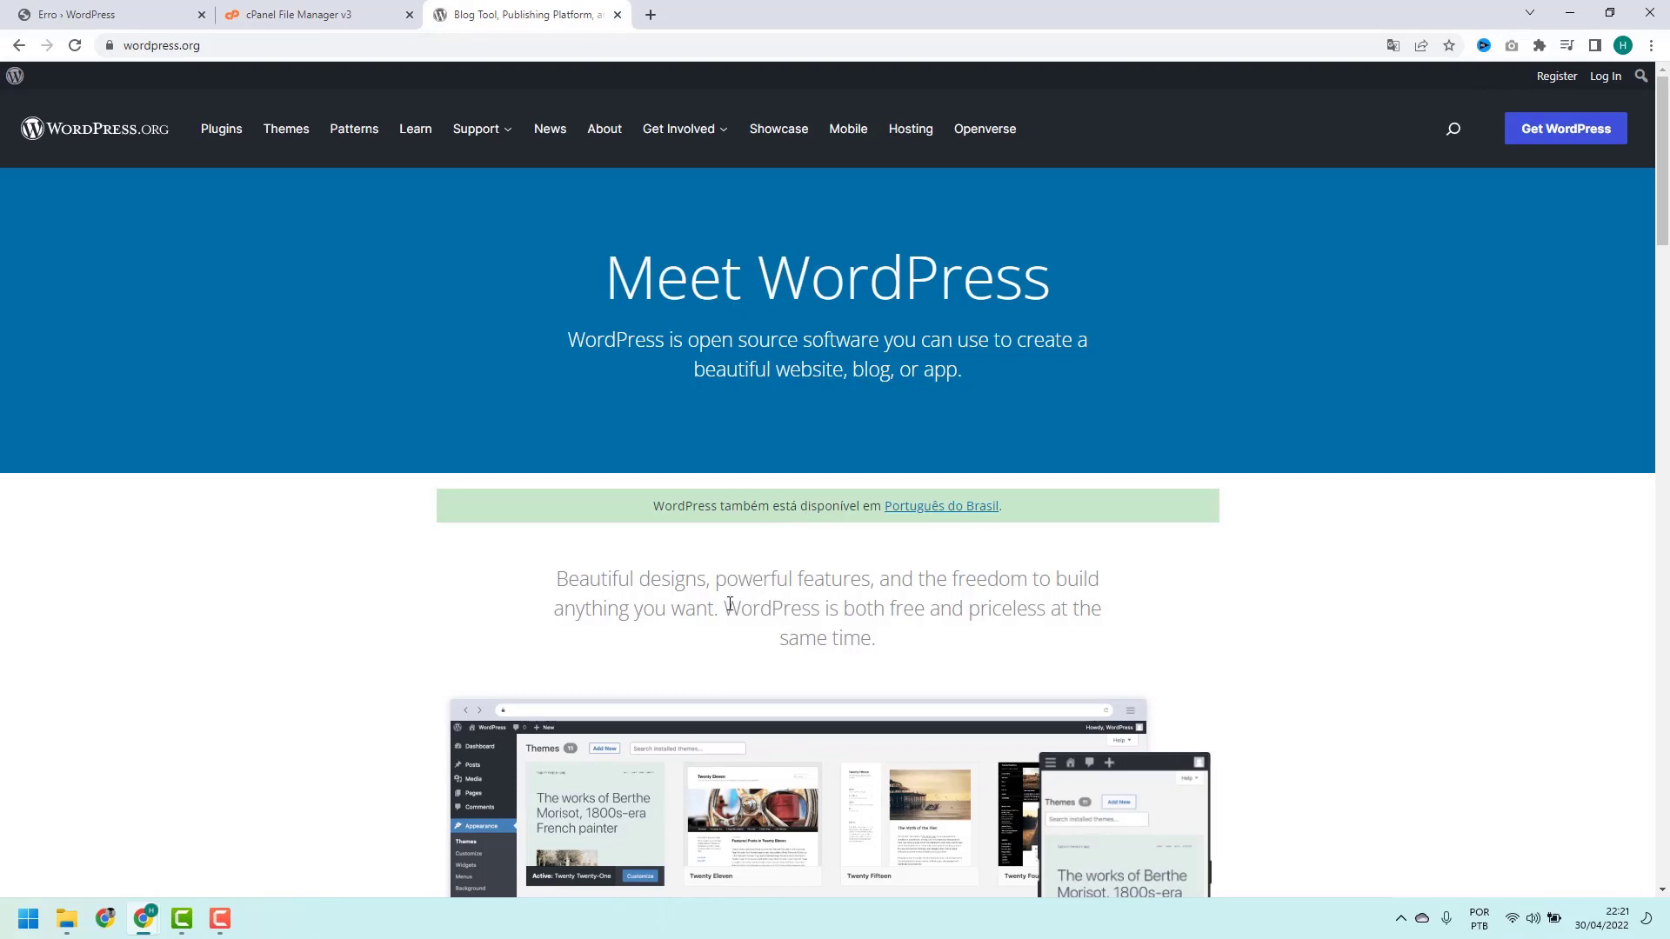
Go to the Get WordPress download page and open the archive of all releases
{"action": "left_click", "coordinate": [1557, 135]}
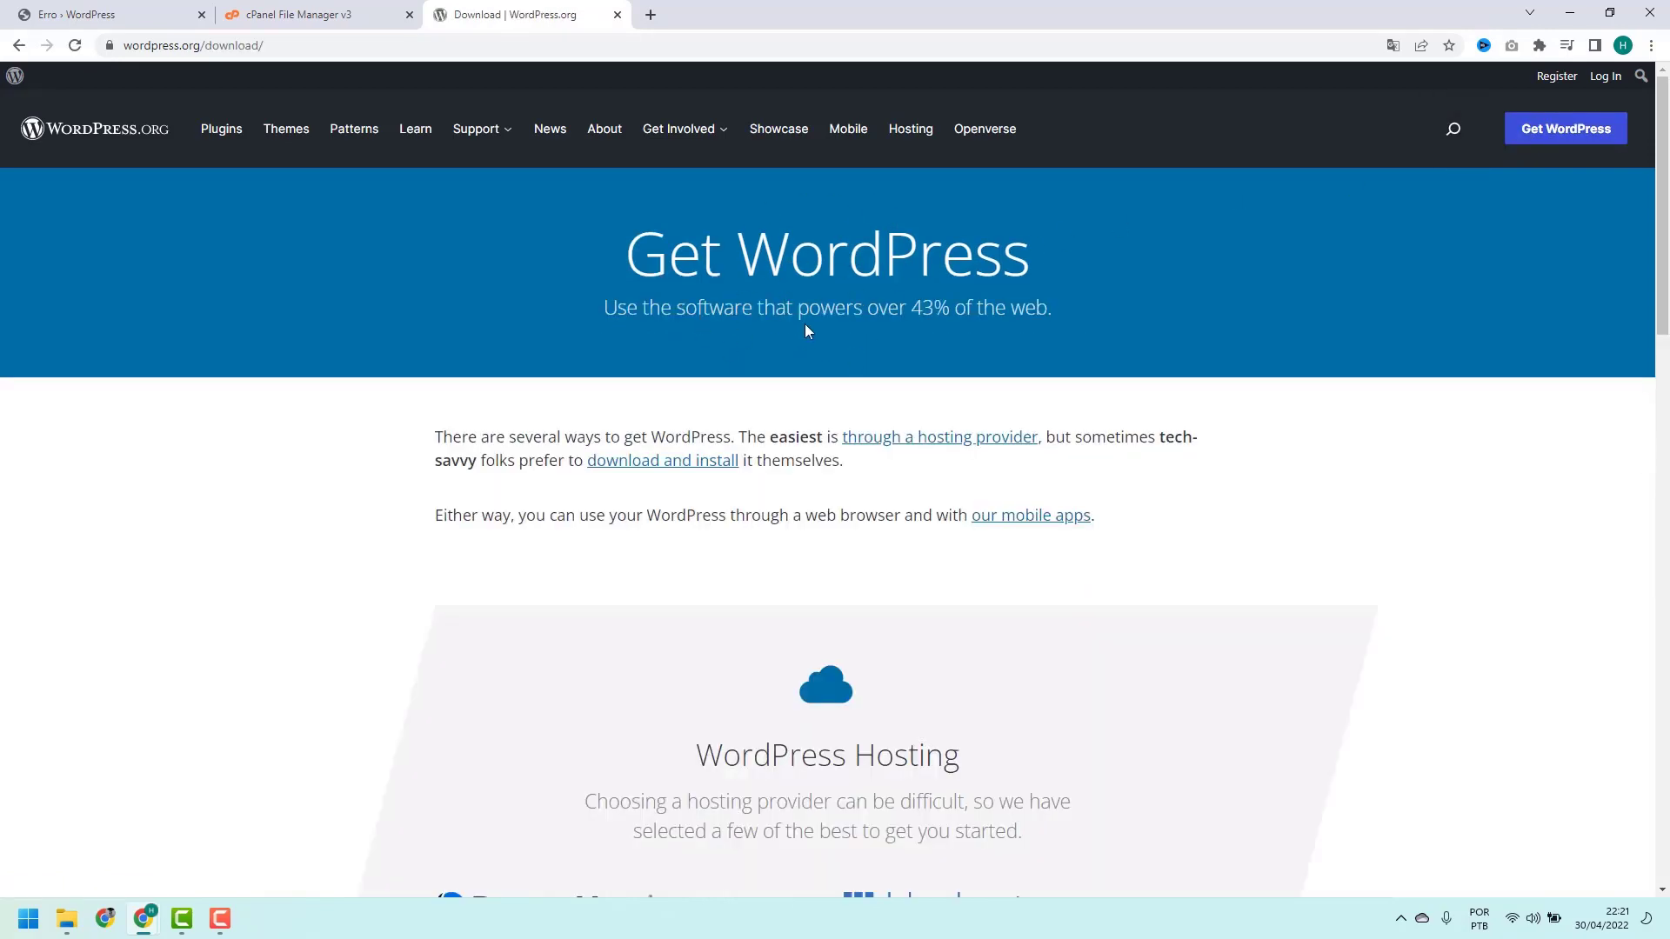
{"action": "scroll", "coordinate": [786, 297], "scroll_direction": "down", "scroll_amount": 10}
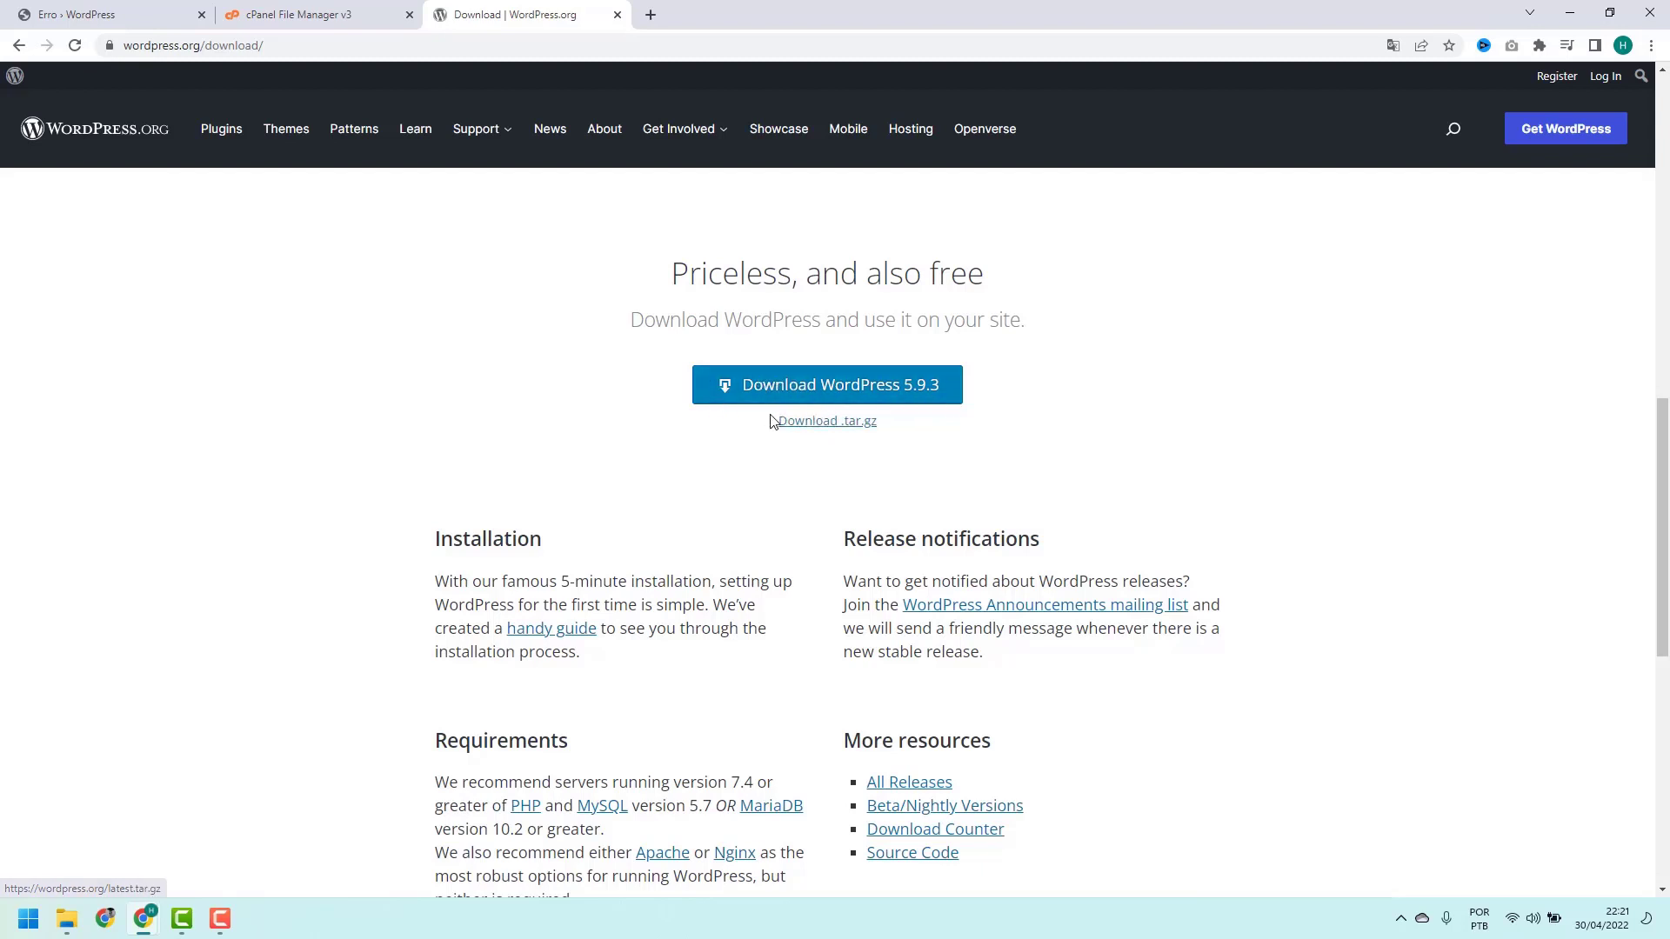
{"action": "scroll", "coordinate": [805, 414], "scroll_direction": "down", "scroll_amount": 1}
{"action": "scroll", "coordinate": [805, 414], "scroll_direction": "down", "scroll_amount": 3}
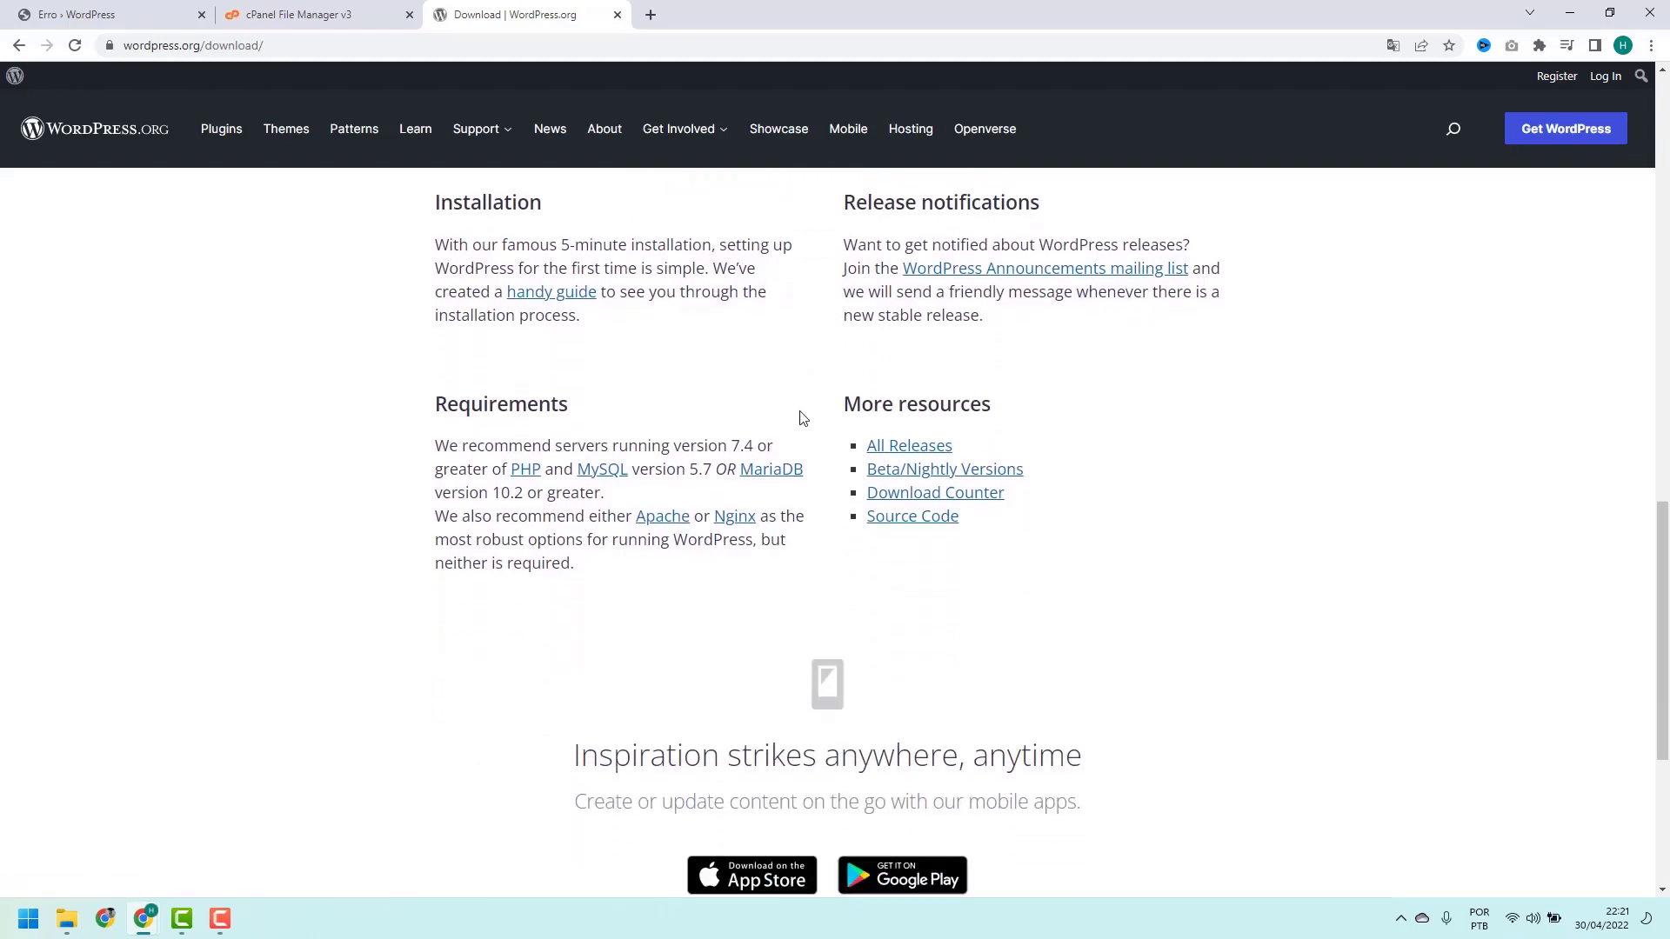
{"action": "left_click", "coordinate": [910, 441]}
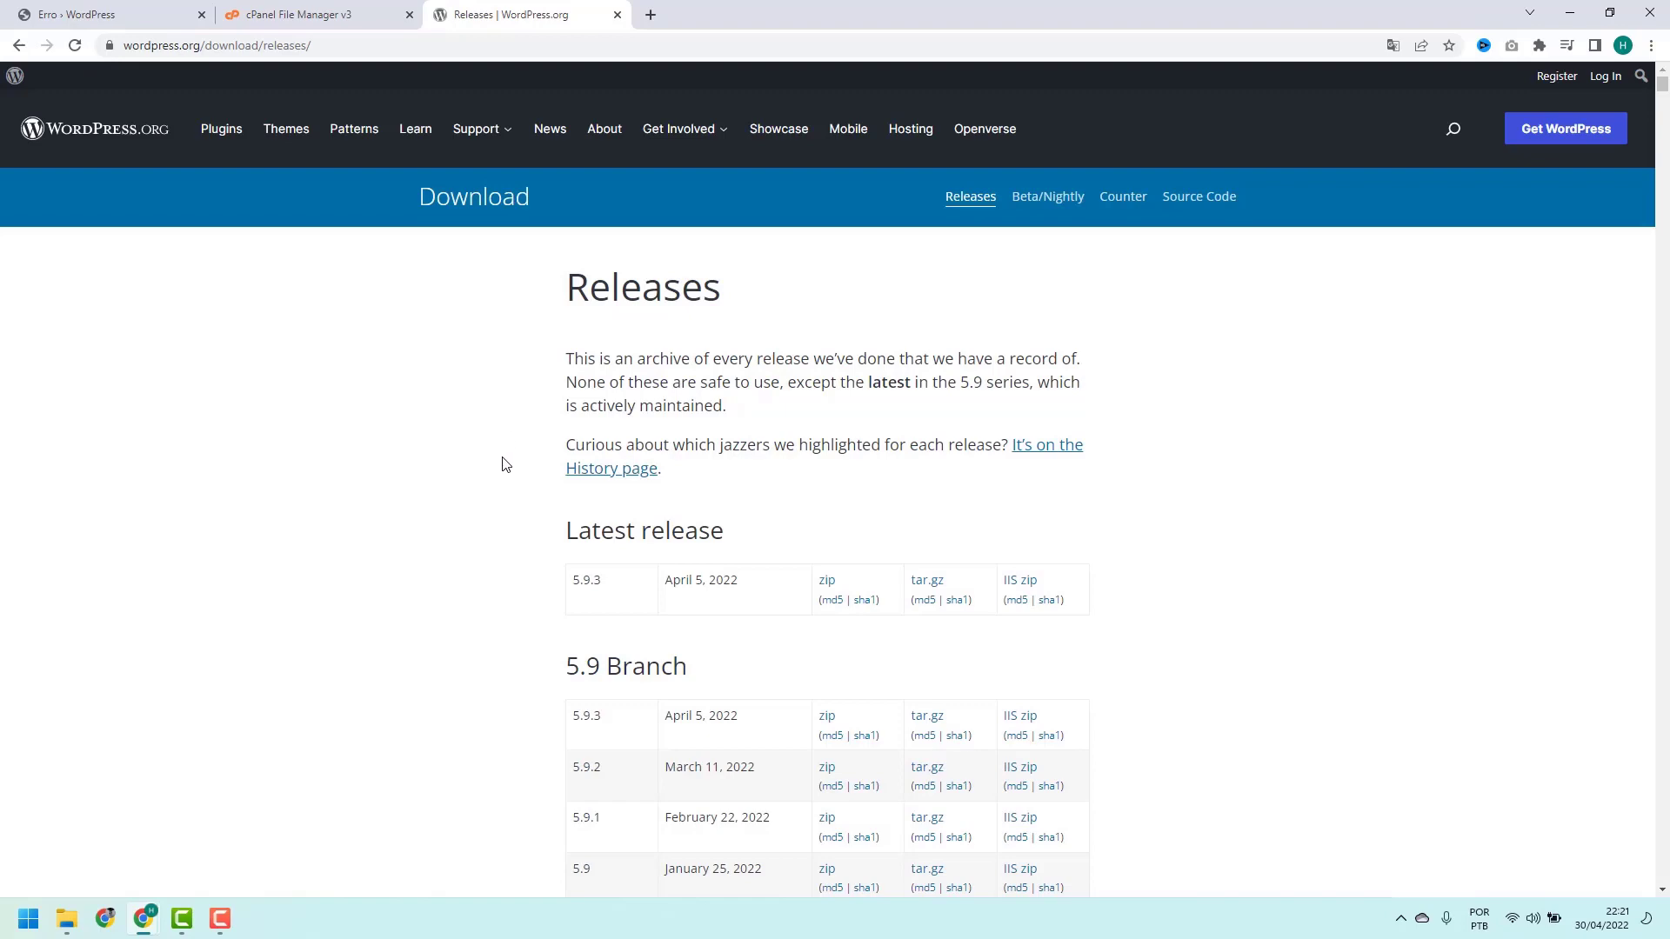
Browse the WordPress releases archive, comparing the versions listed under the 5.9 branch and the older branches
{"action": "scroll", "coordinate": [512, 485], "scroll_direction": "down", "scroll_amount": 15}
{"action": "scroll", "coordinate": [511, 489], "scroll_direction": "down", "scroll_amount": 20}
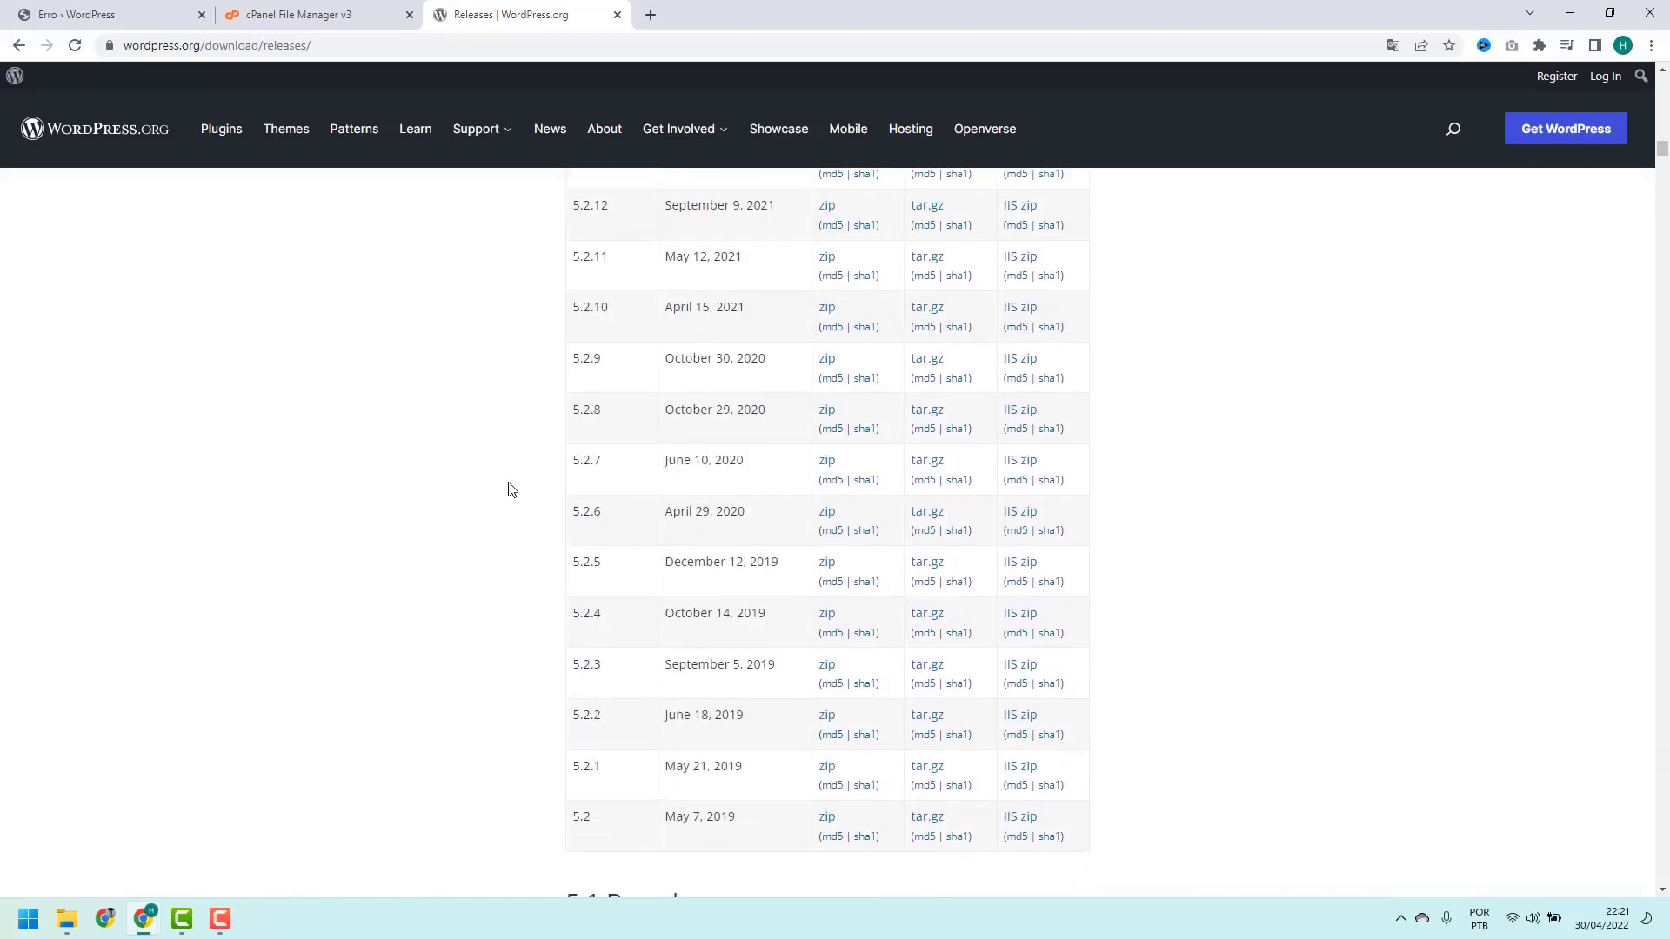
{"action": "scroll", "coordinate": [511, 489], "scroll_direction": "up", "scroll_amount": 20}
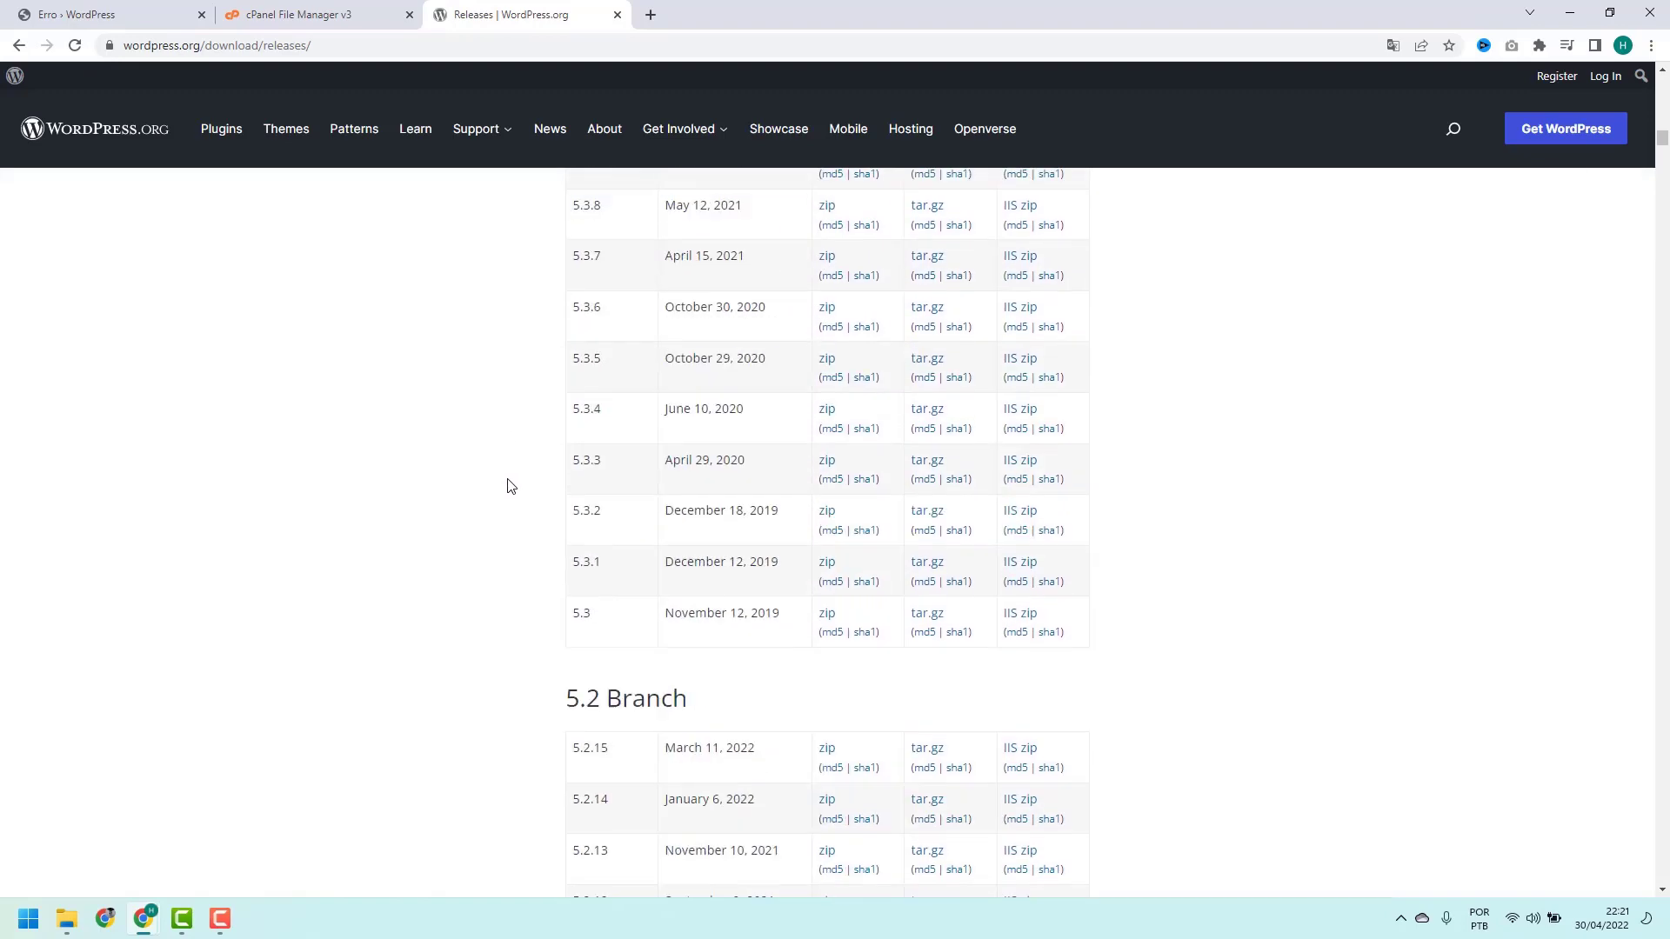
{"action": "scroll", "coordinate": [511, 486], "scroll_direction": "up", "scroll_amount": 11}
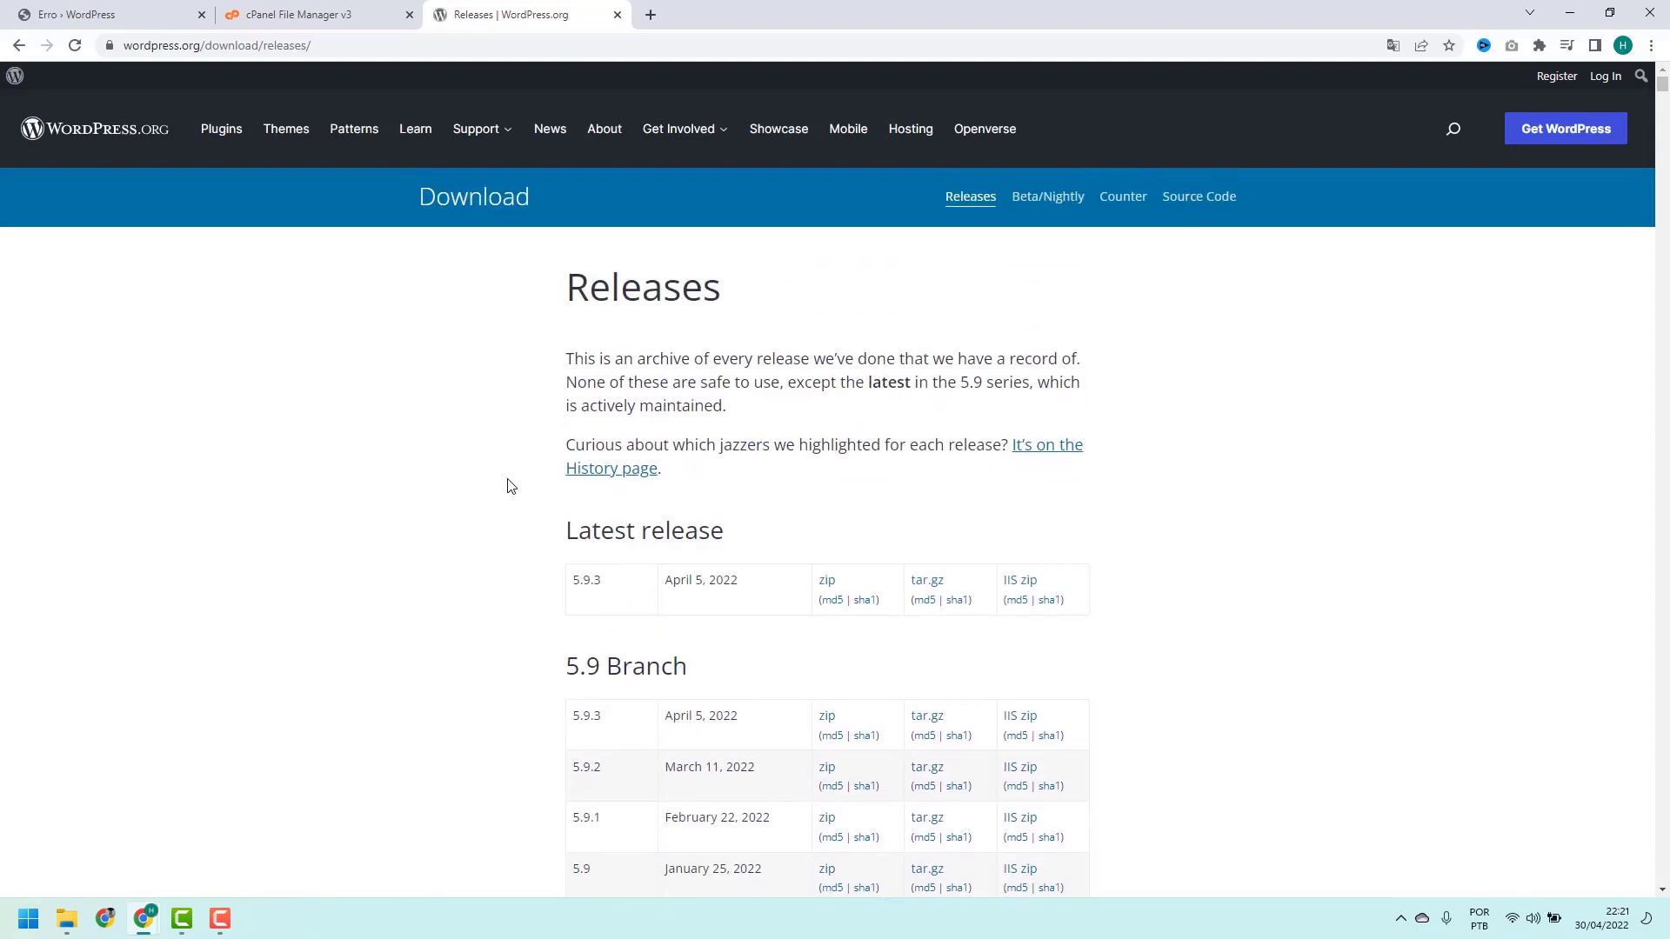
{"action": "scroll", "coordinate": [509, 487], "scroll_direction": "down", "scroll_amount": 3}
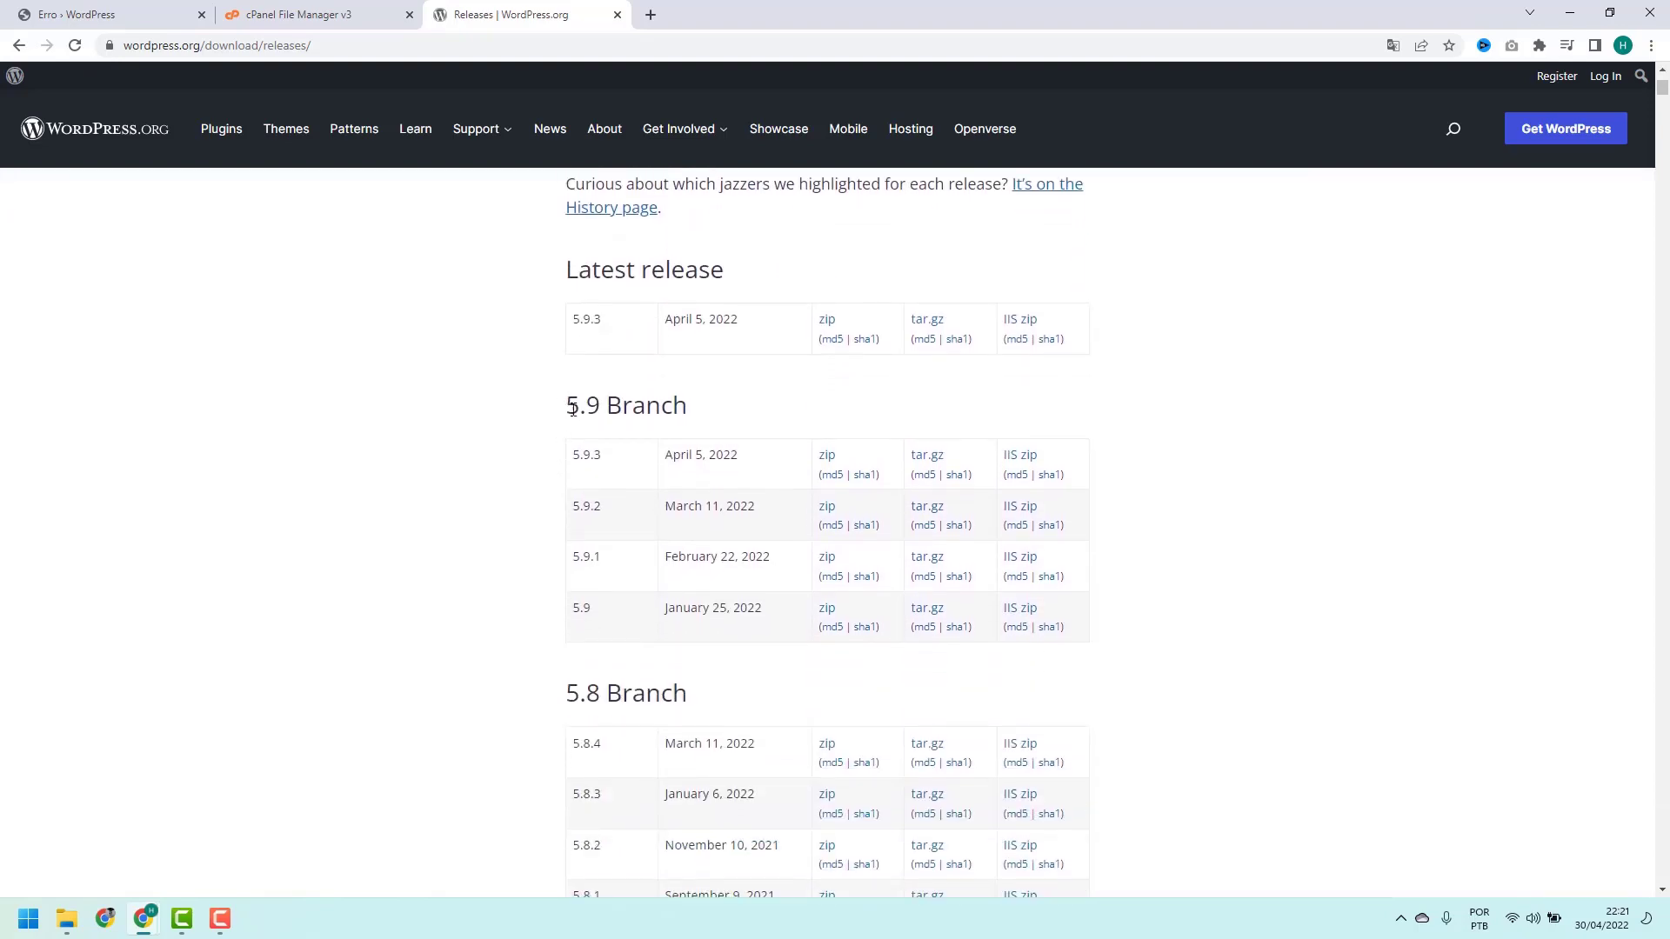
{"action": "left_click_drag", "start_coordinate": [573, 410], "coordinate": [595, 407]}
{"action": "left_click", "coordinate": [576, 460]}
{"action": "scroll", "coordinate": [570, 485], "scroll_direction": "down", "scroll_amount": 15}
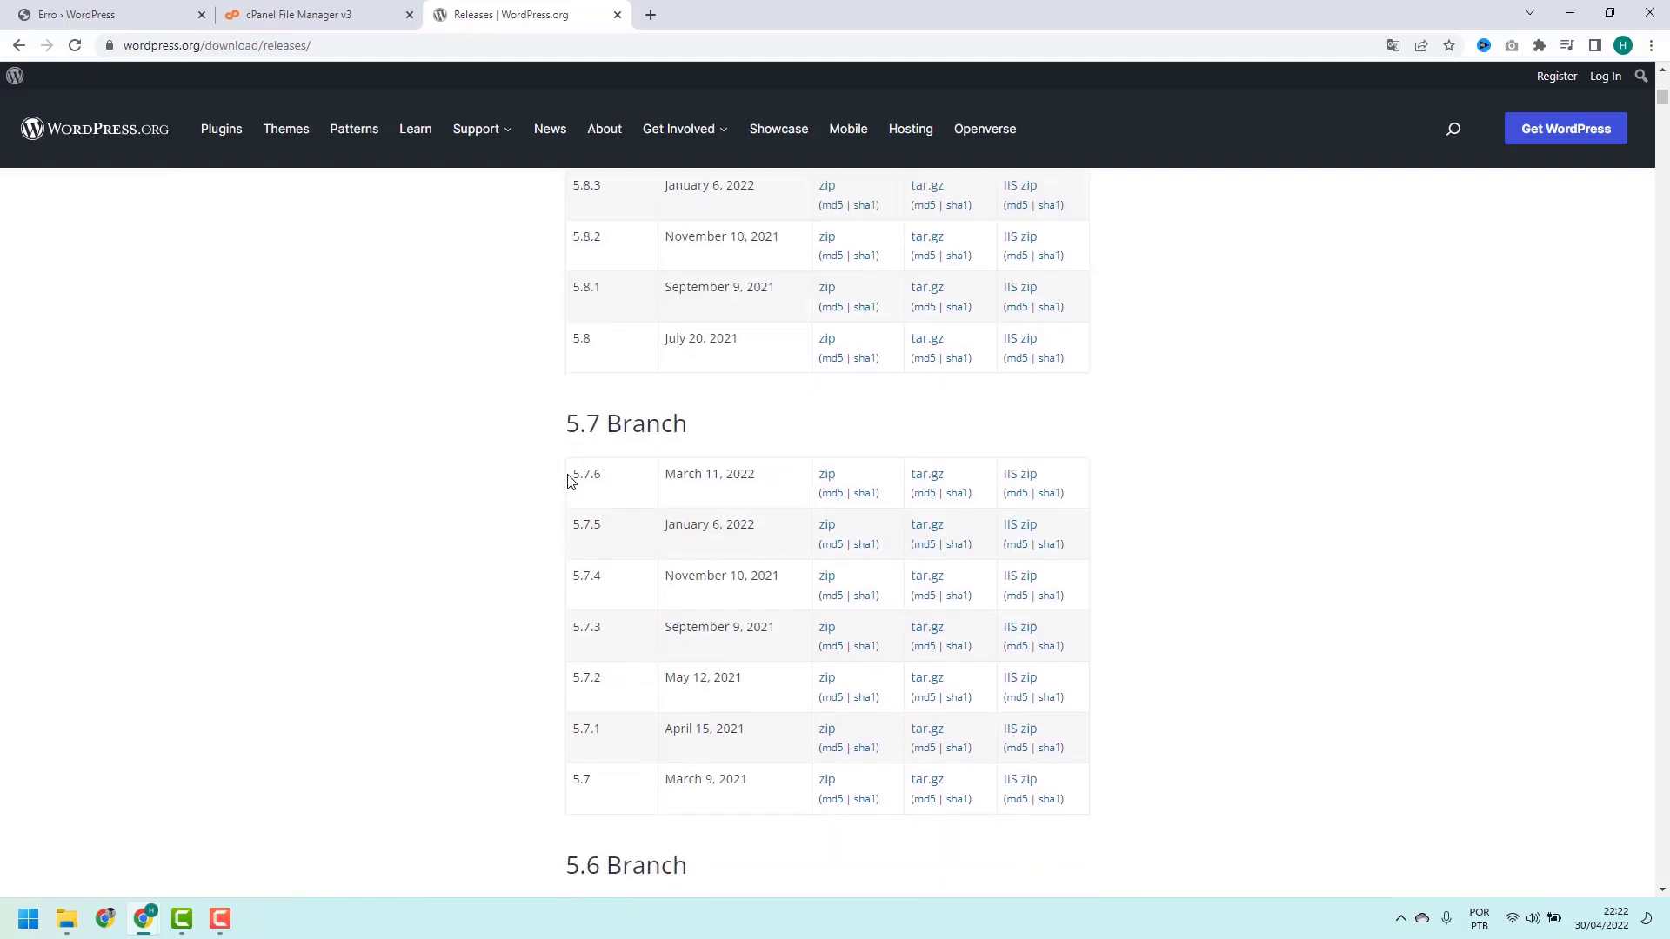
{"action": "scroll", "coordinate": [545, 619], "scroll_direction": "down", "scroll_amount": 1}
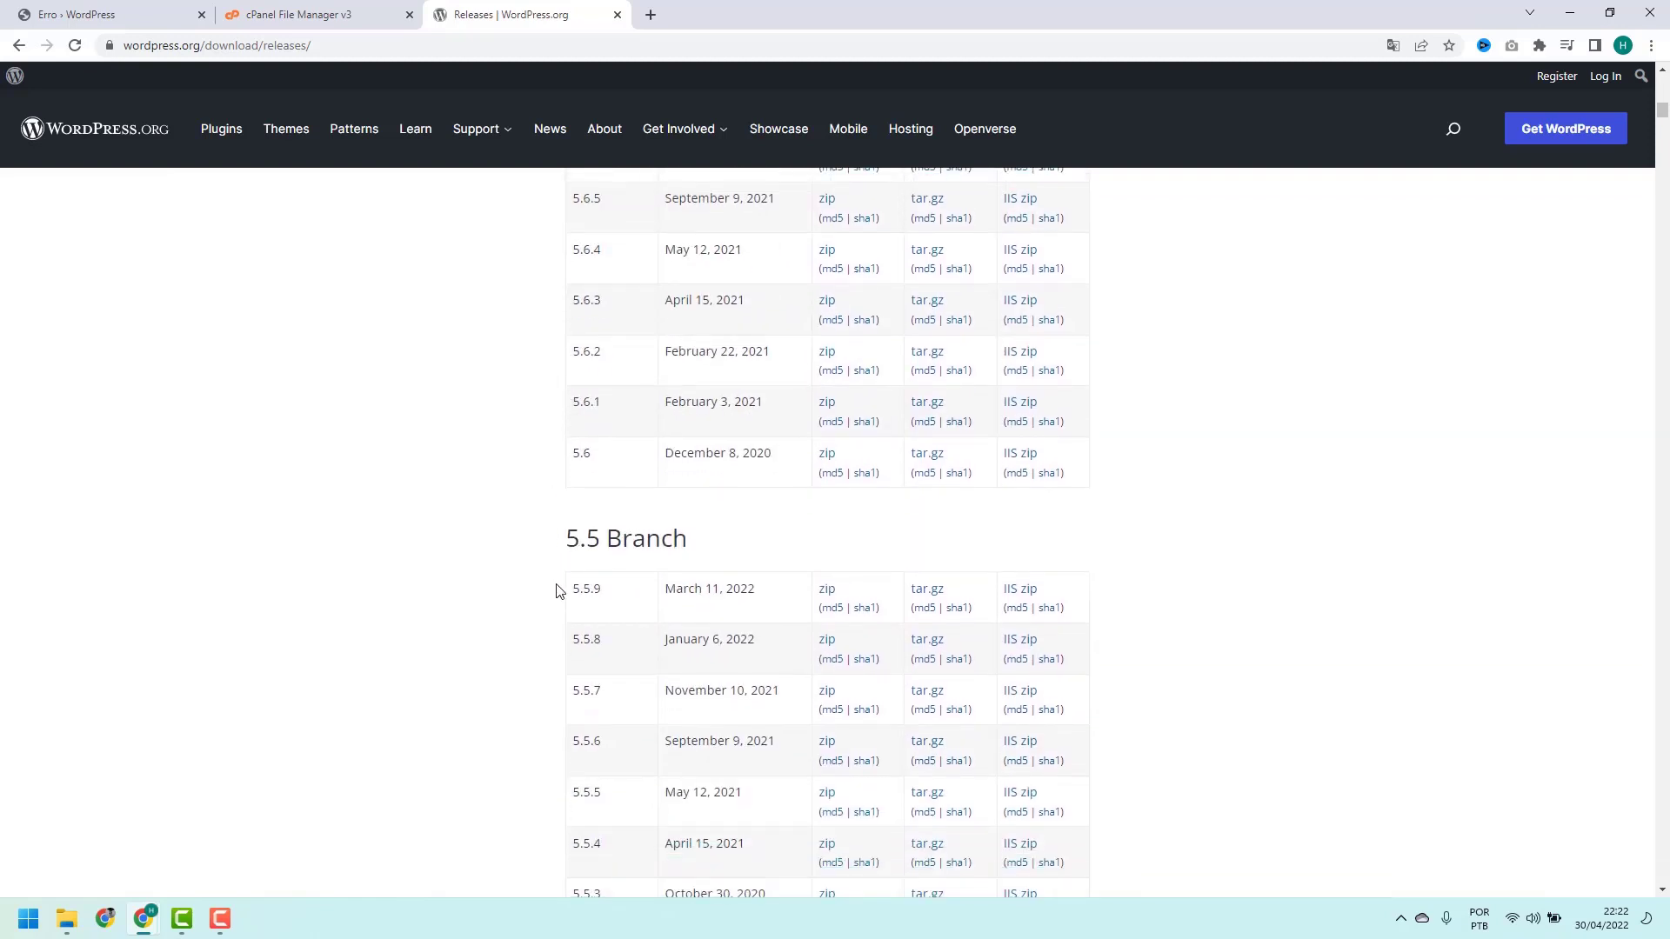
{"action": "left_click_drag", "start_coordinate": [571, 600], "coordinate": [599, 593]}
{"action": "left_click", "coordinate": [586, 594]}
{"action": "scroll", "coordinate": [592, 595], "scroll_direction": "down", "scroll_amount": 6}
{"action": "scroll", "coordinate": [608, 596], "scroll_direction": "up", "scroll_amount": 5}
{"action": "scroll", "coordinate": [608, 596], "scroll_direction": "up", "scroll_amount": 20}
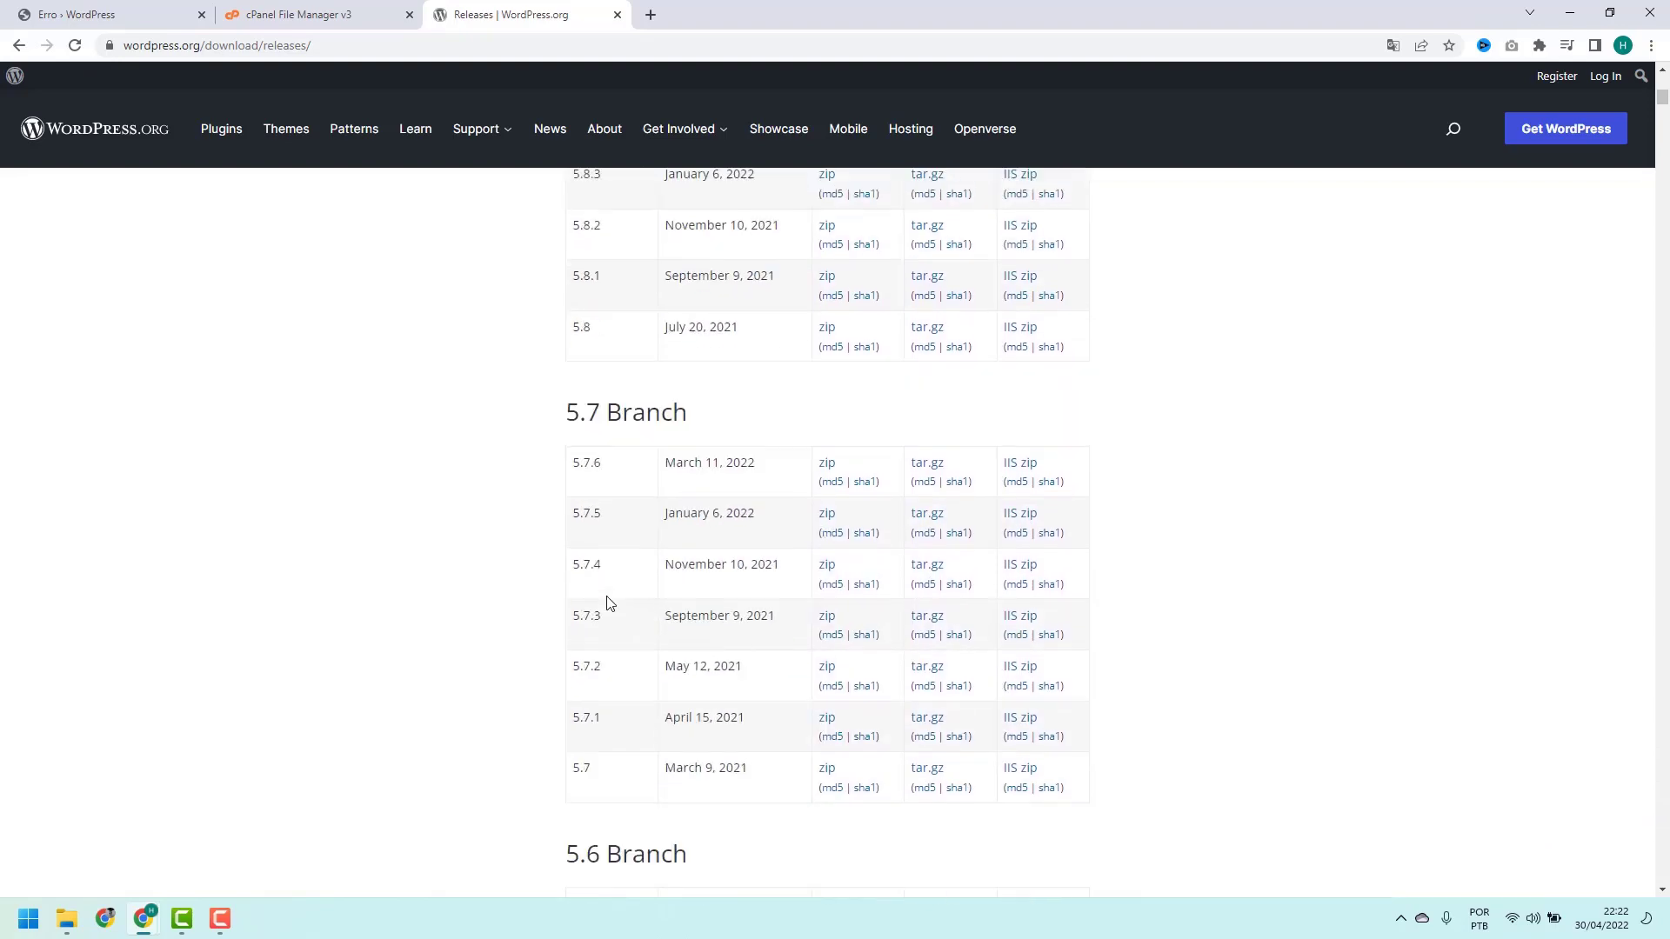
Download the zip package of WordPress 5.9.3 from the 5.9 branch
{"action": "scroll", "coordinate": [628, 619], "scroll_direction": "down", "scroll_amount": 3}
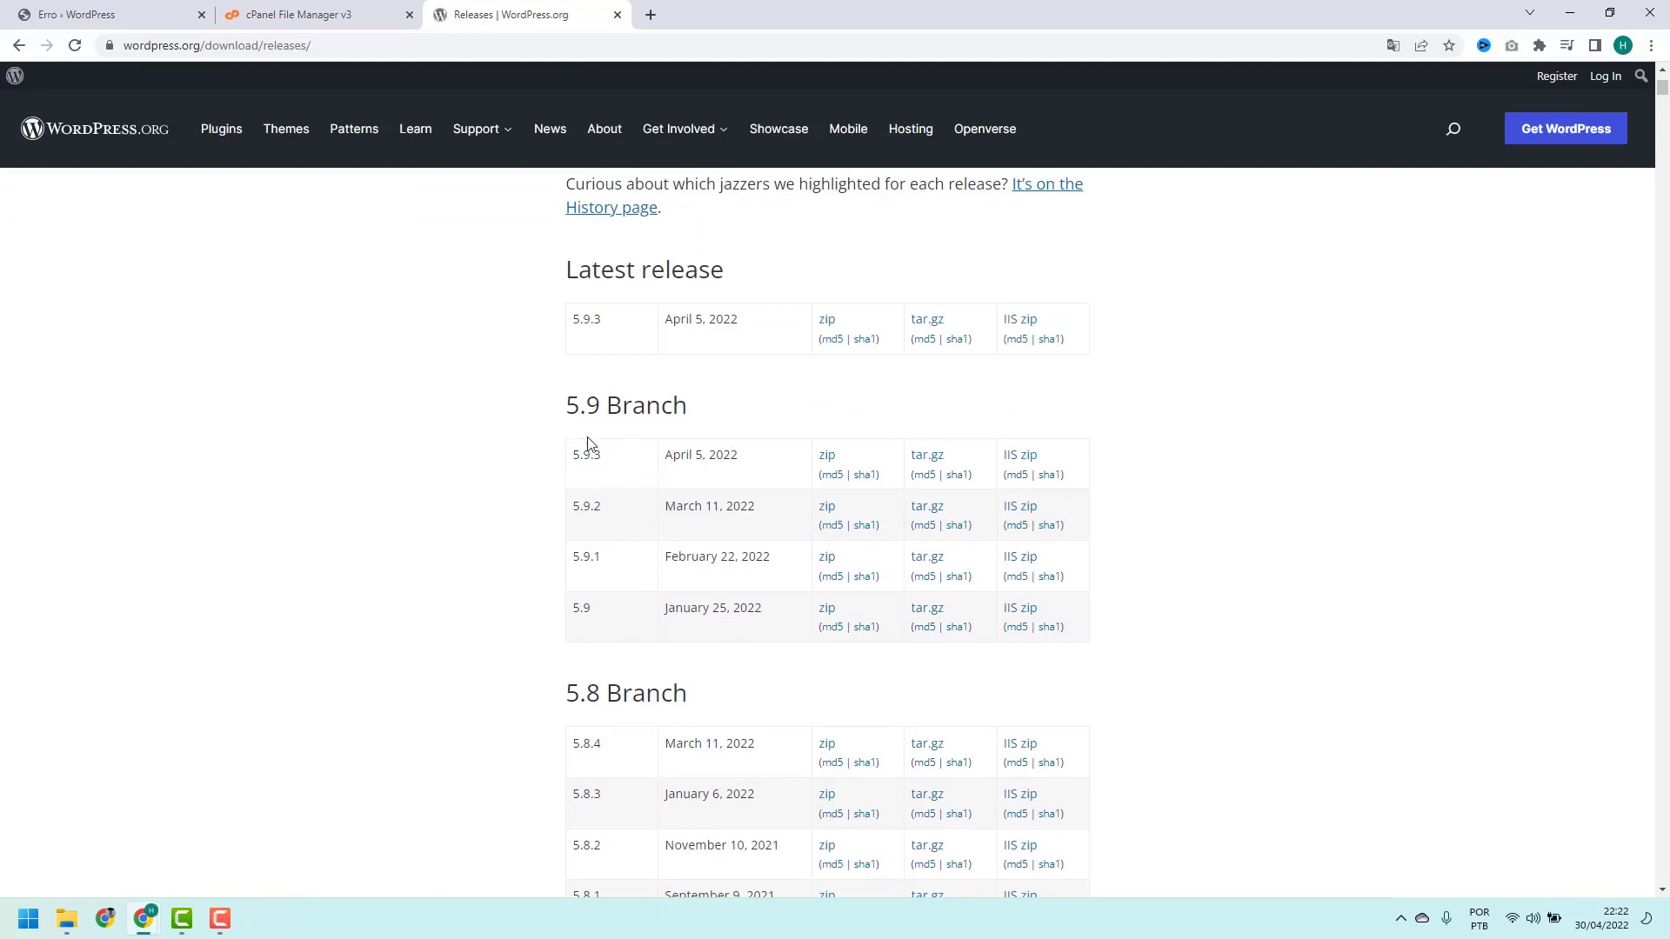
{"action": "double_click", "coordinate": [577, 458]}
{"action": "left_click", "coordinate": [579, 457]}
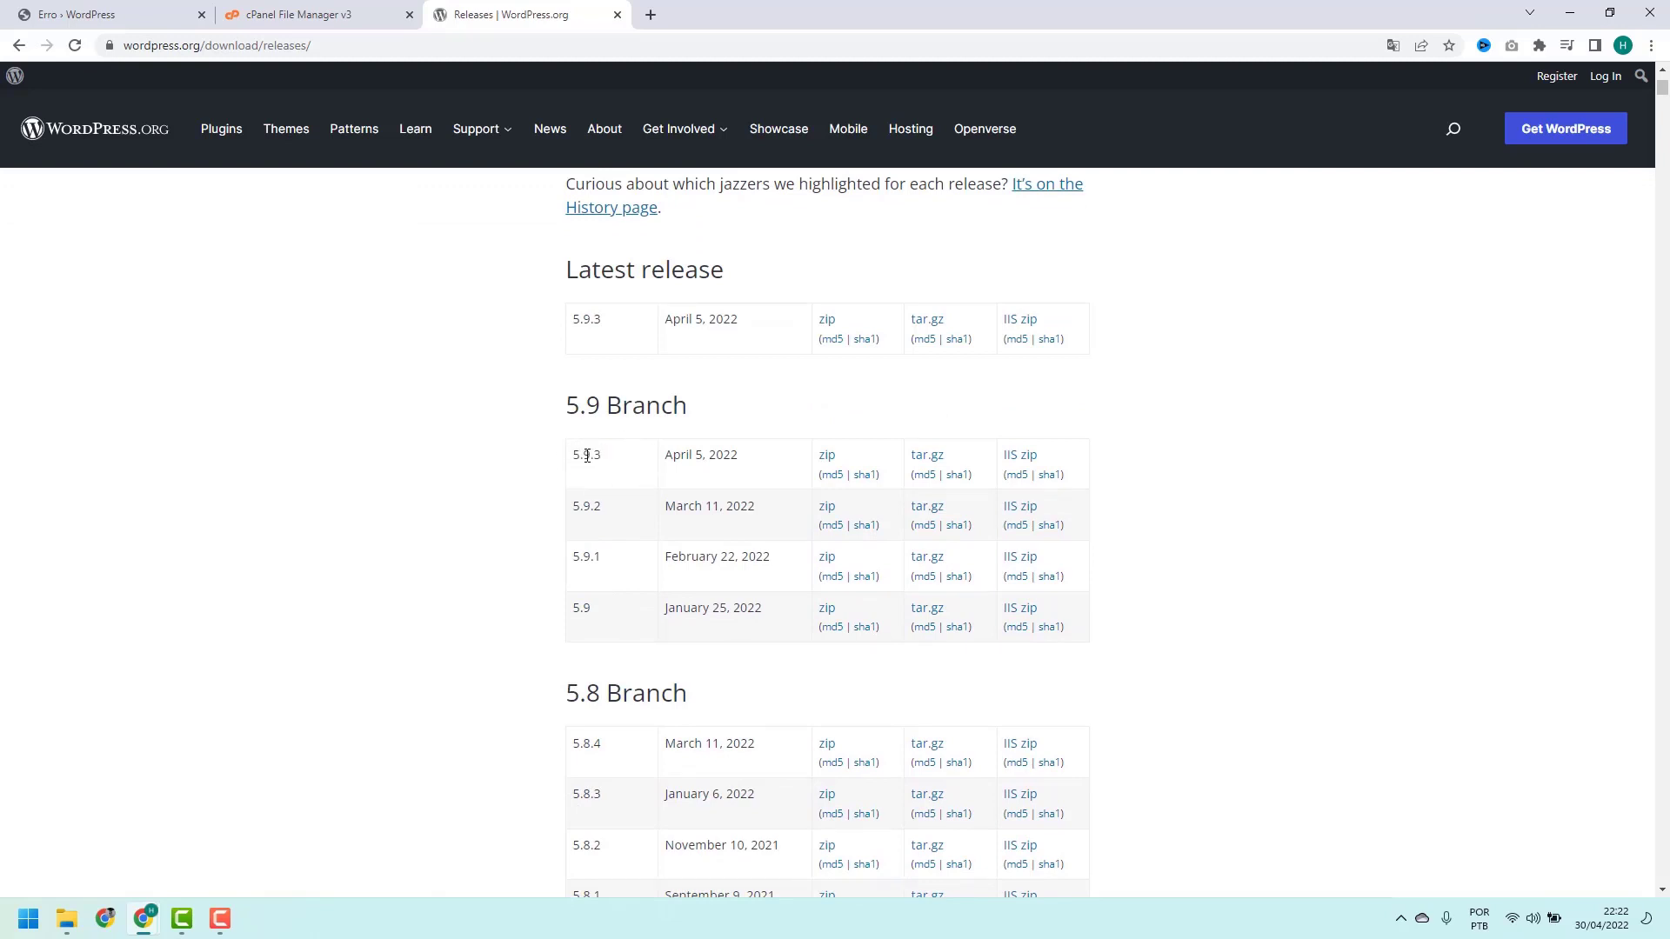
{"action": "left_click", "coordinate": [826, 460]}
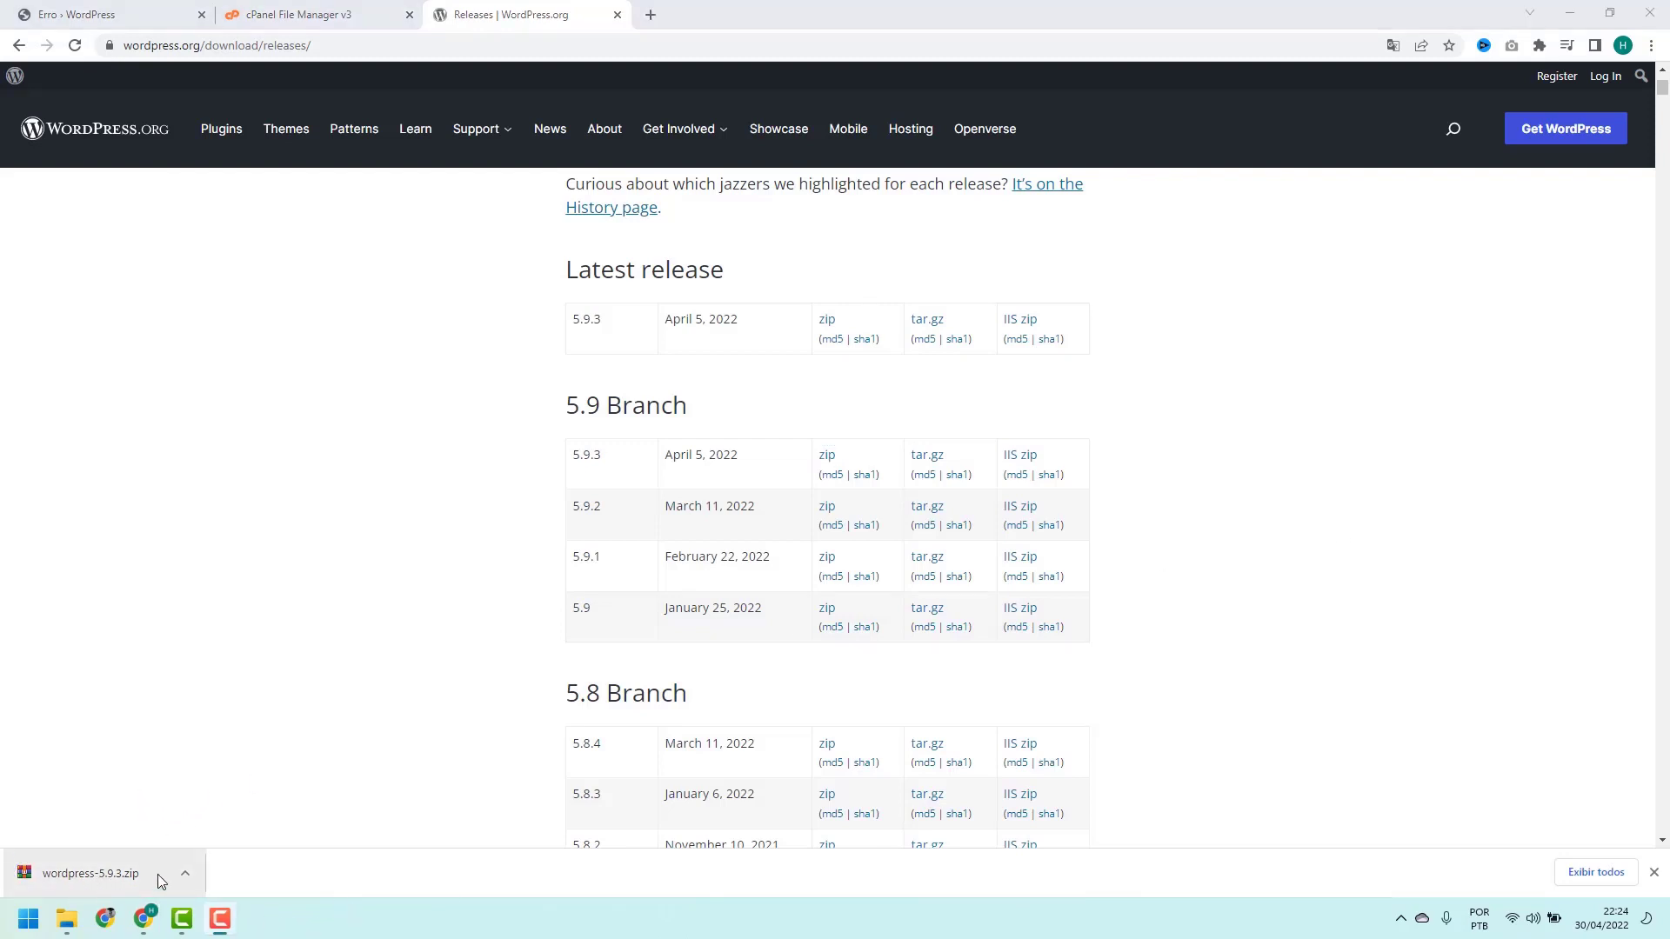
Return to the cPanel file manager and go up from wp-includes to the public_html folder
{"action": "left_click", "coordinate": [346, 26]}
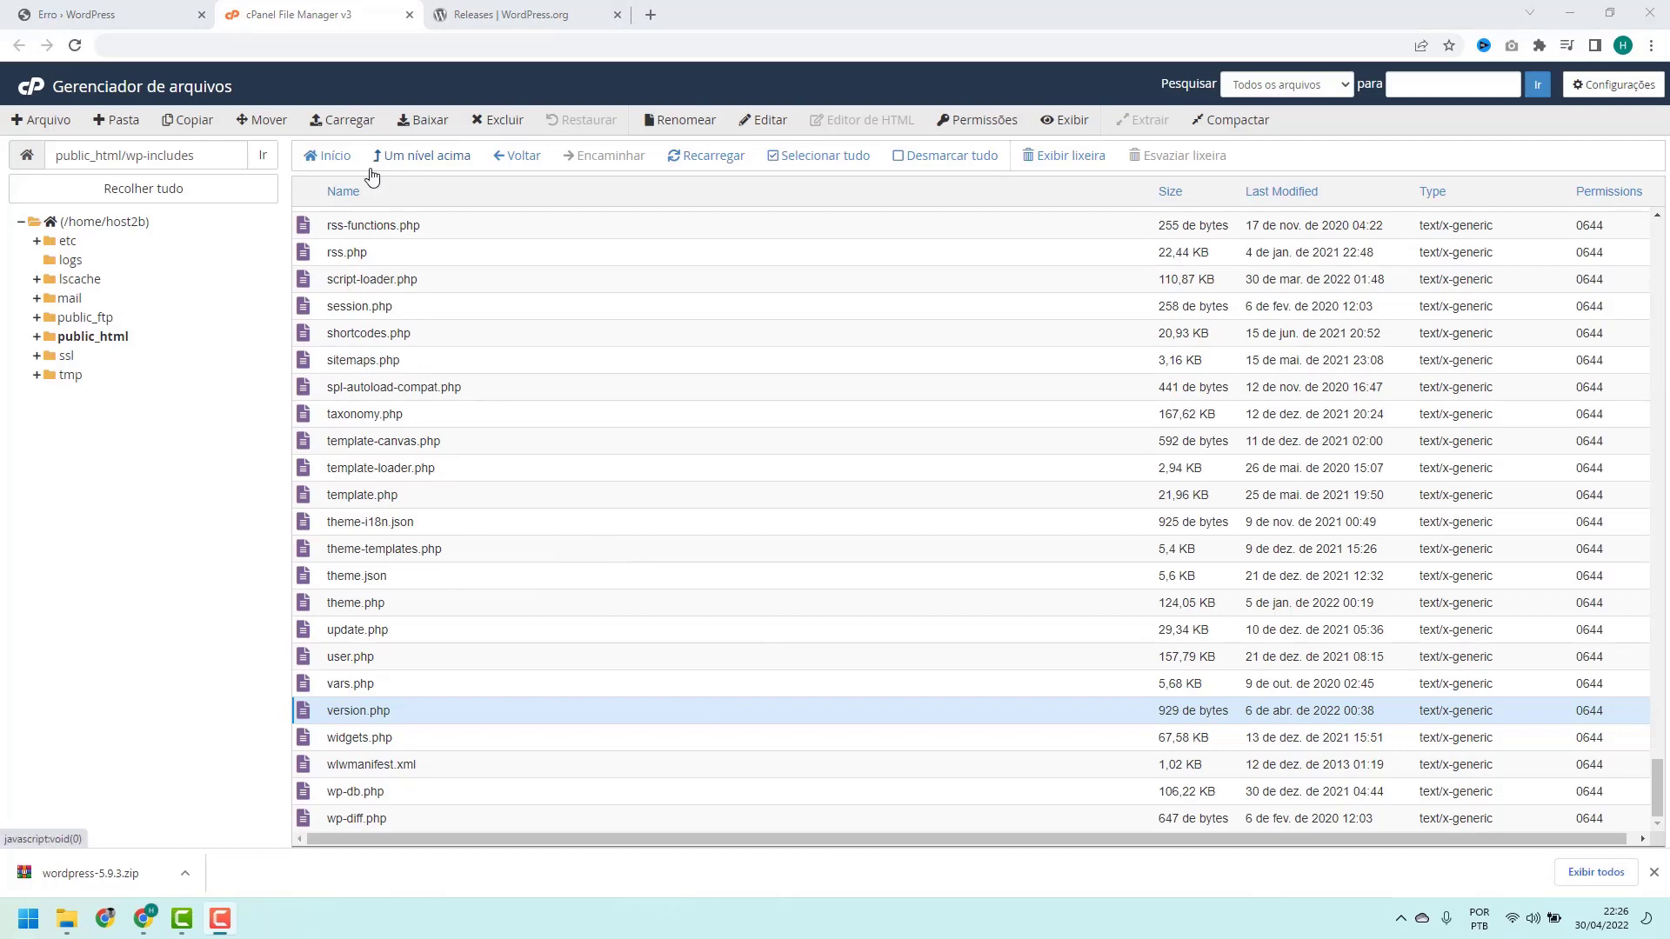
{"action": "left_click", "coordinate": [439, 162]}
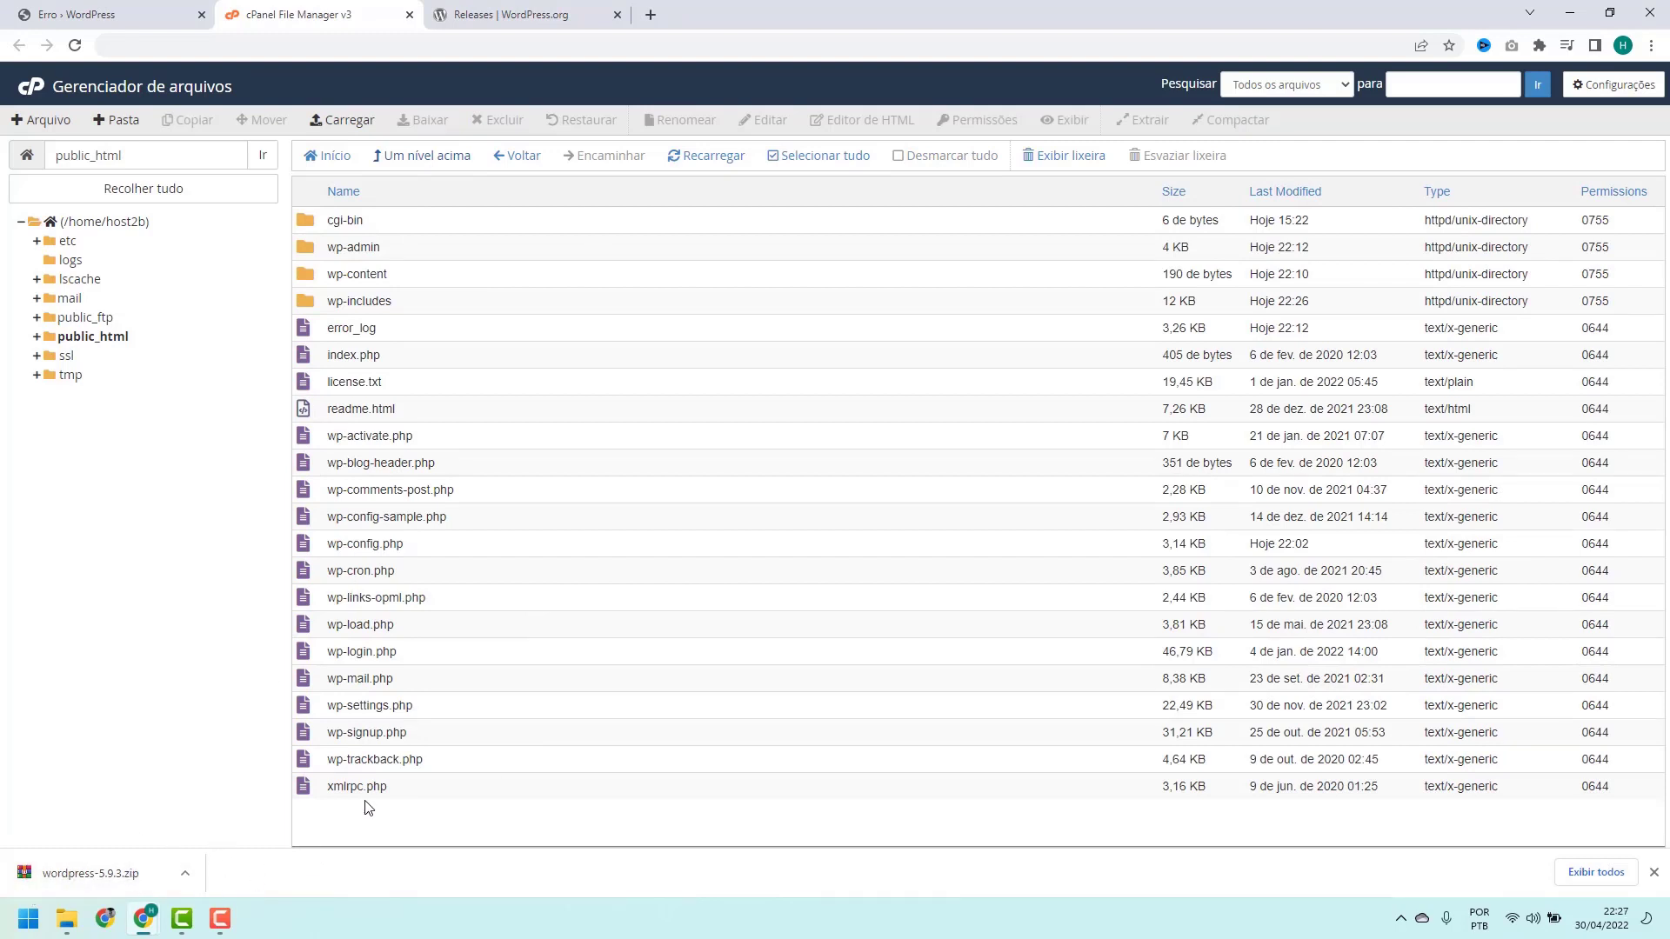
Upload wordpress-5.9.3.zip from the Downloads folder into public_html and return to the file manager
{"action": "left_click", "coordinate": [338, 130]}
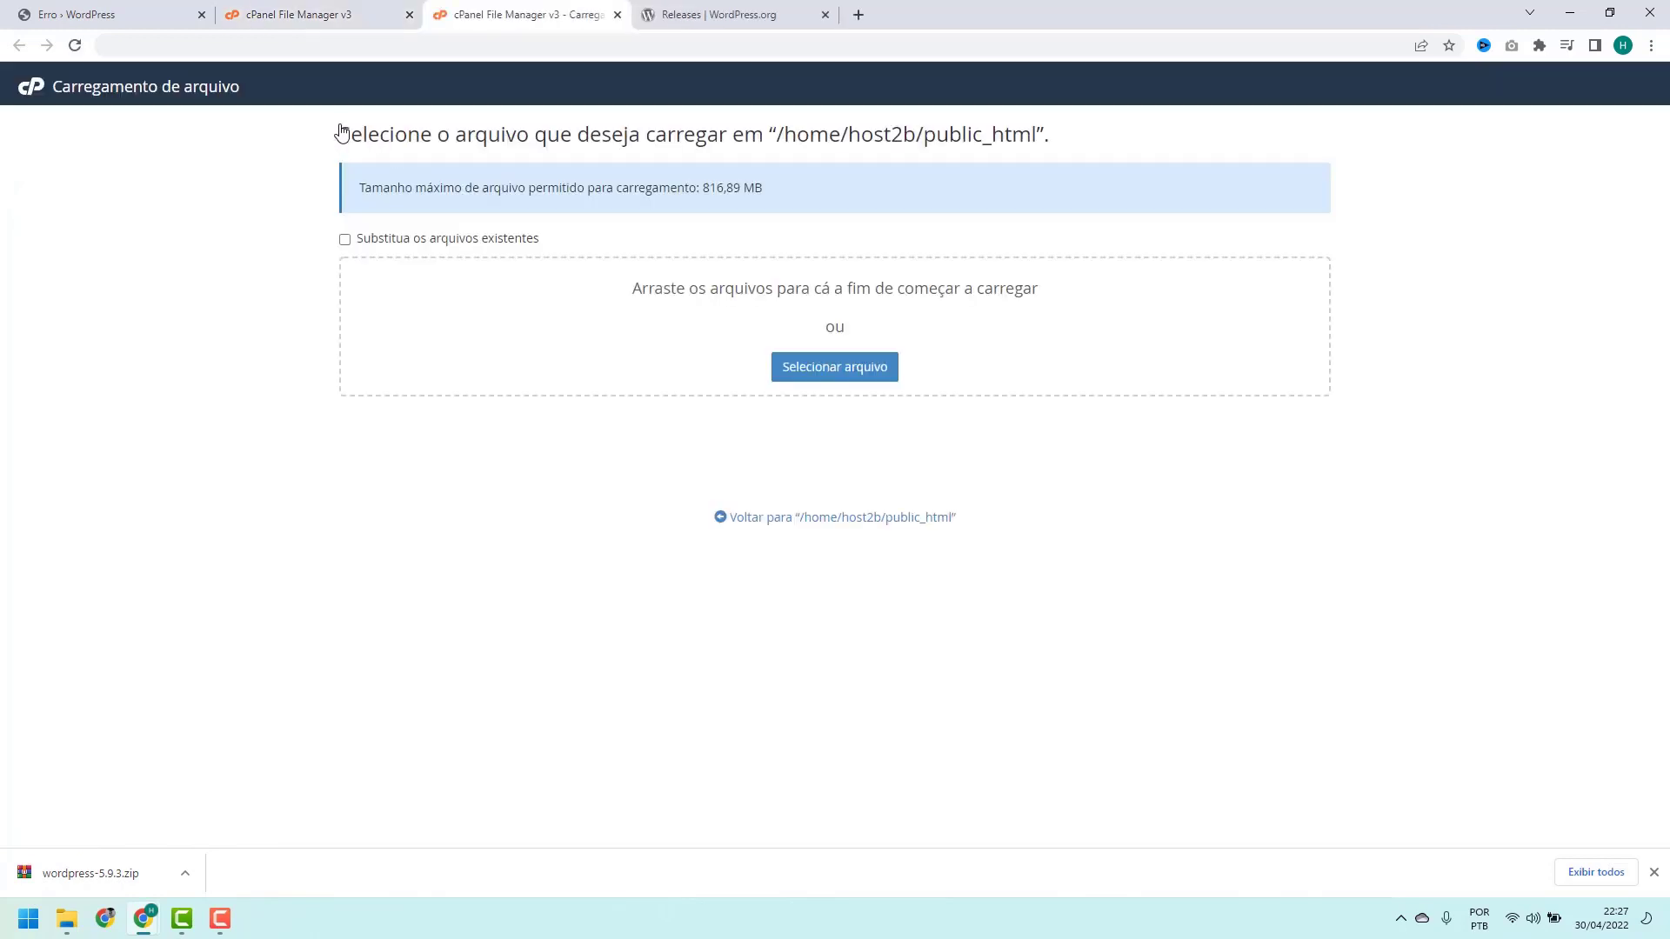
{"action": "left_click", "coordinate": [827, 377]}
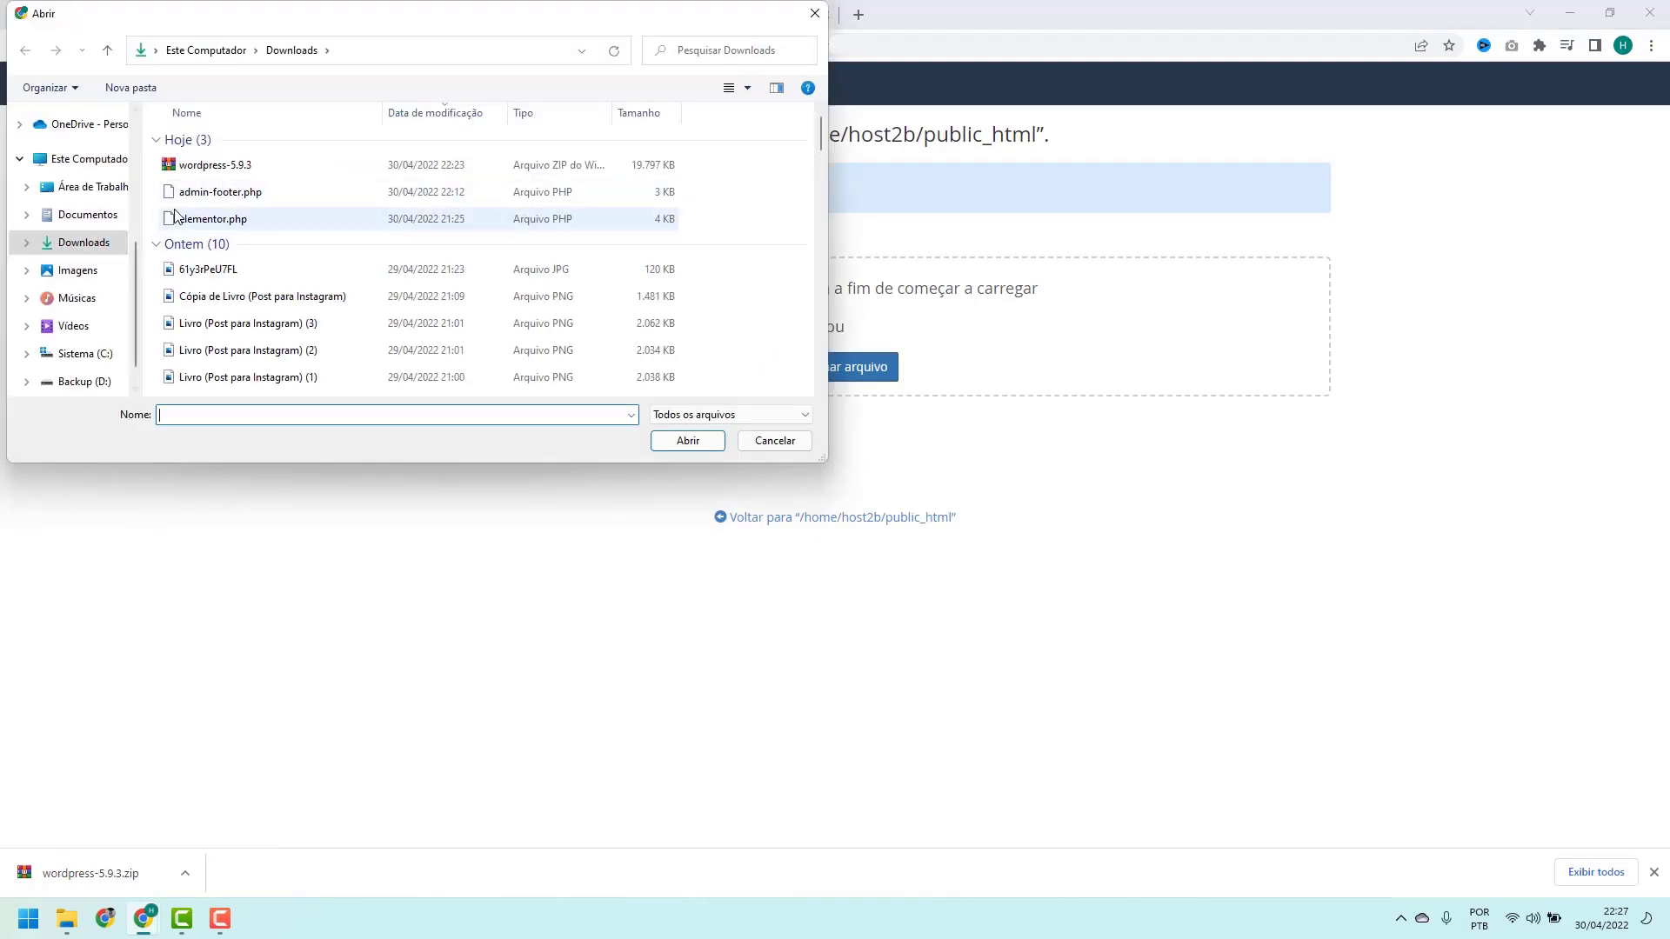
{"action": "left_click", "coordinate": [207, 166]}
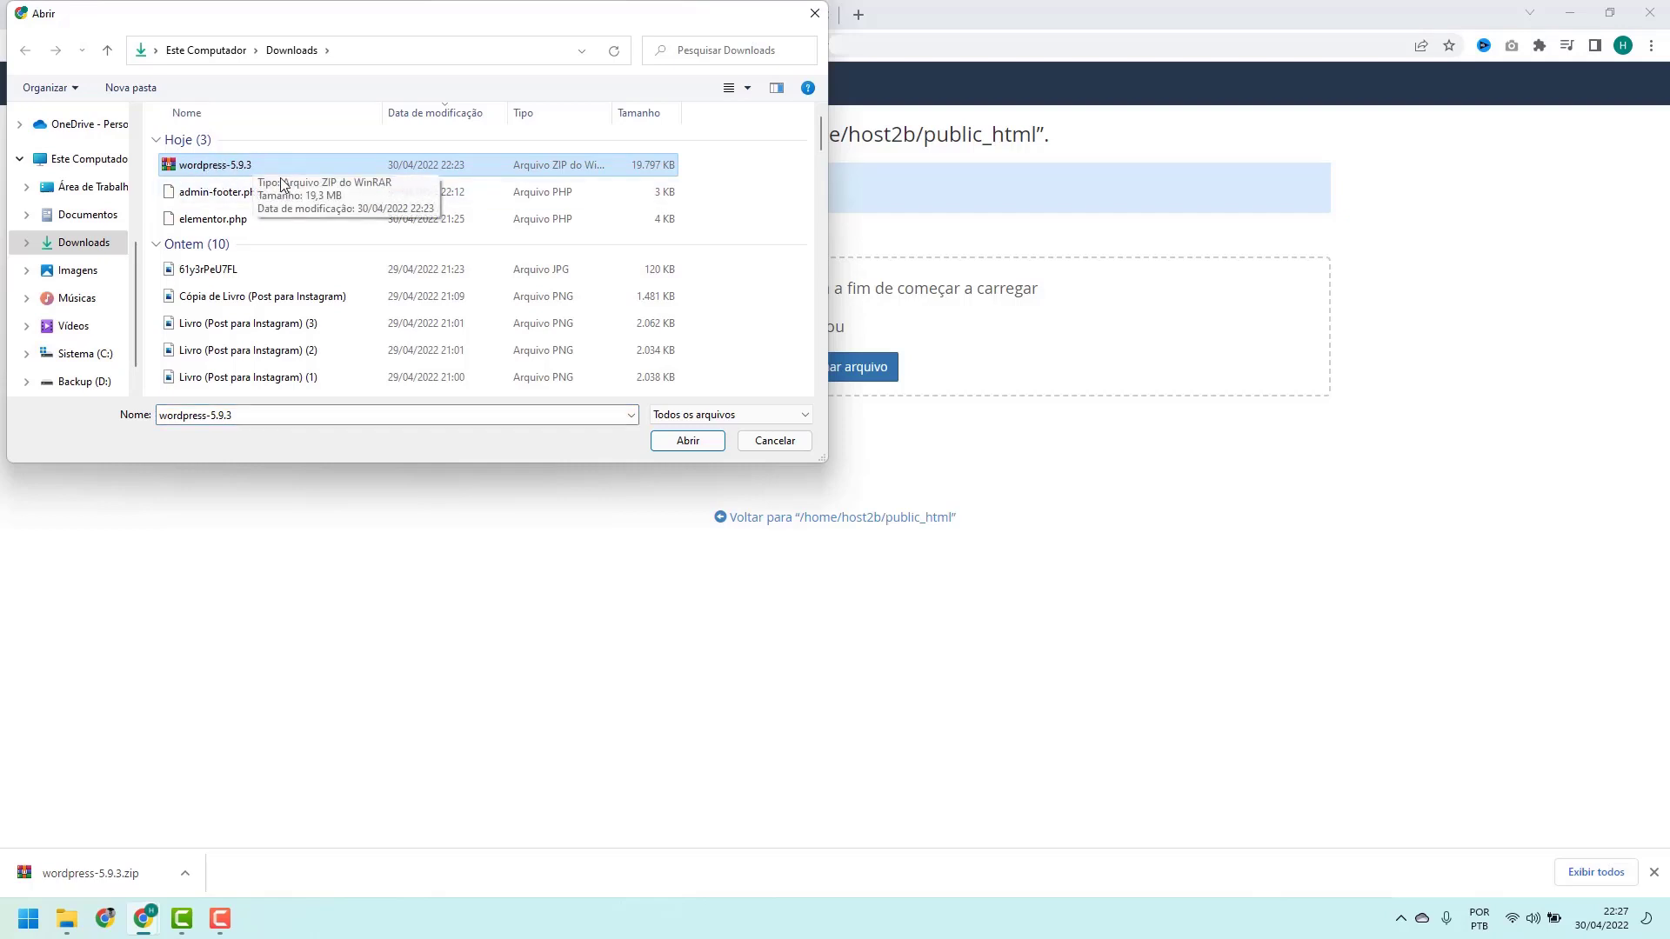
{"action": "left_click", "coordinate": [688, 441]}
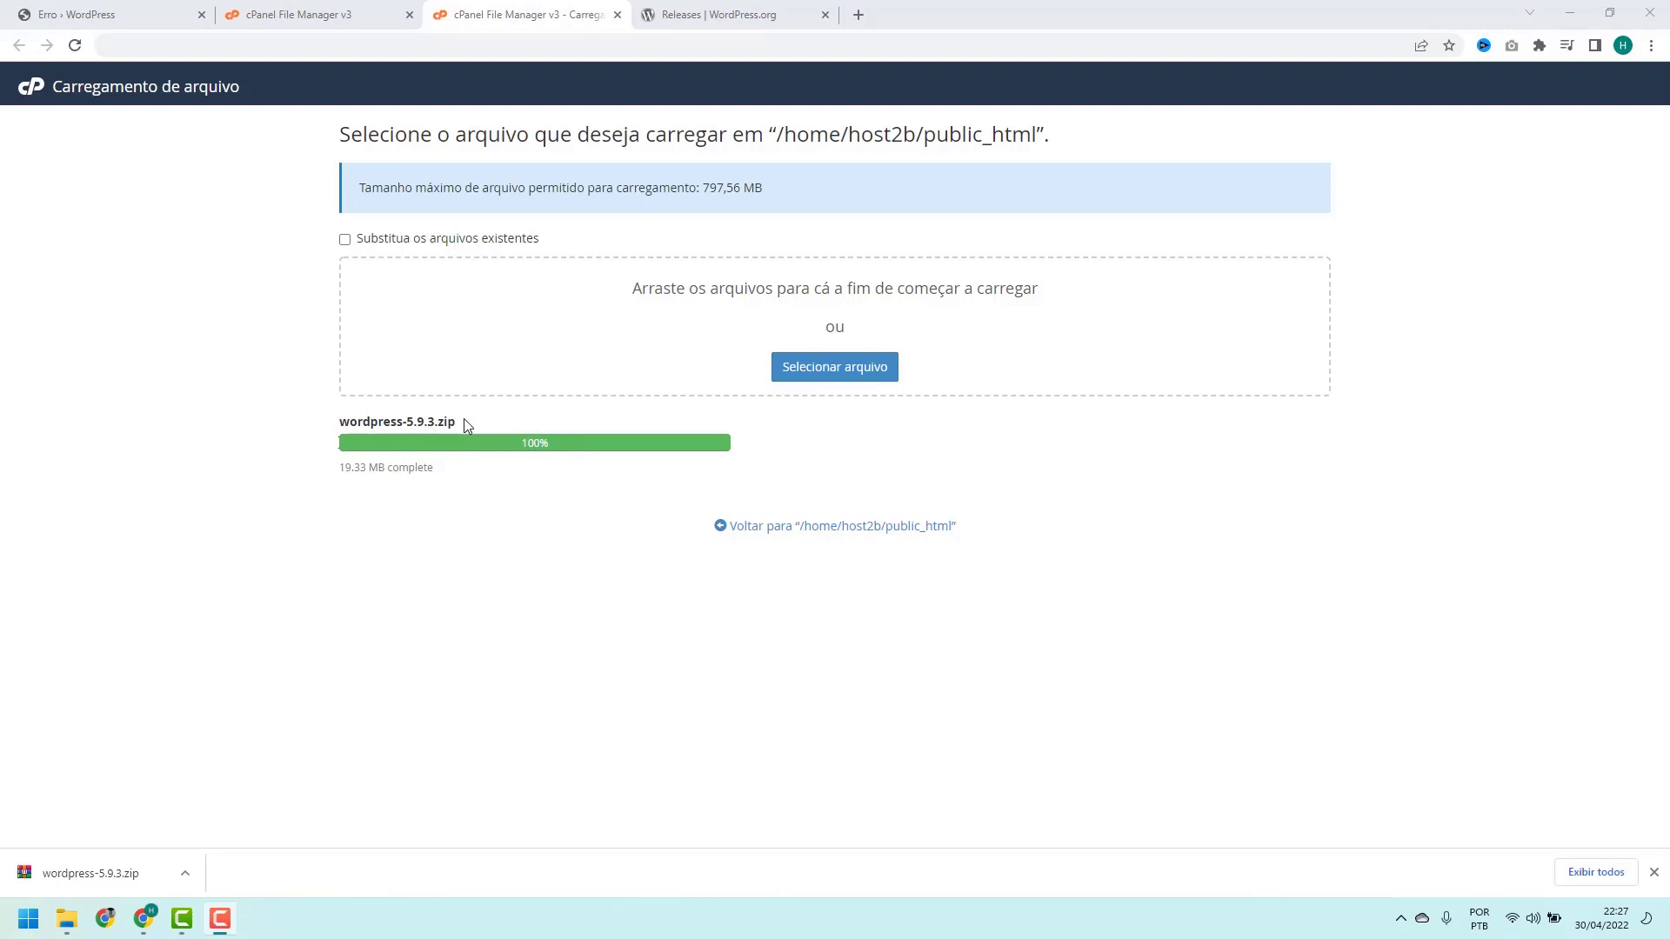
{"action": "left_click", "coordinate": [759, 532]}
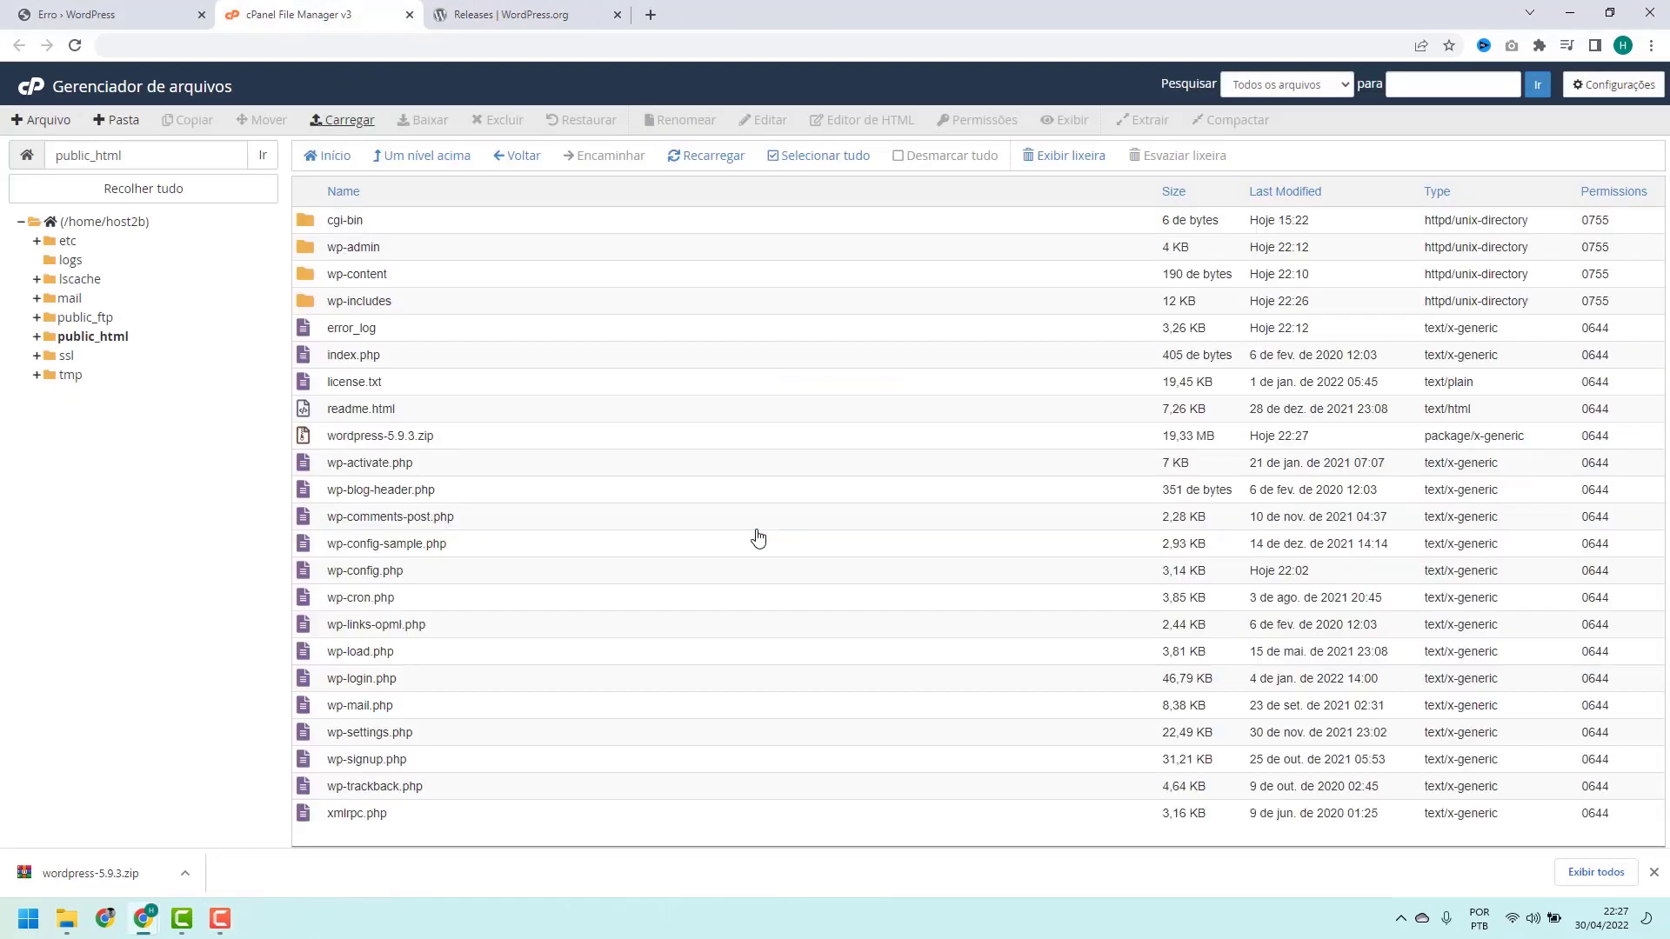
Extract wordpress-5.9.3.zip into /public_html and close the extraction results
{"action": "left_click", "coordinate": [365, 435]}
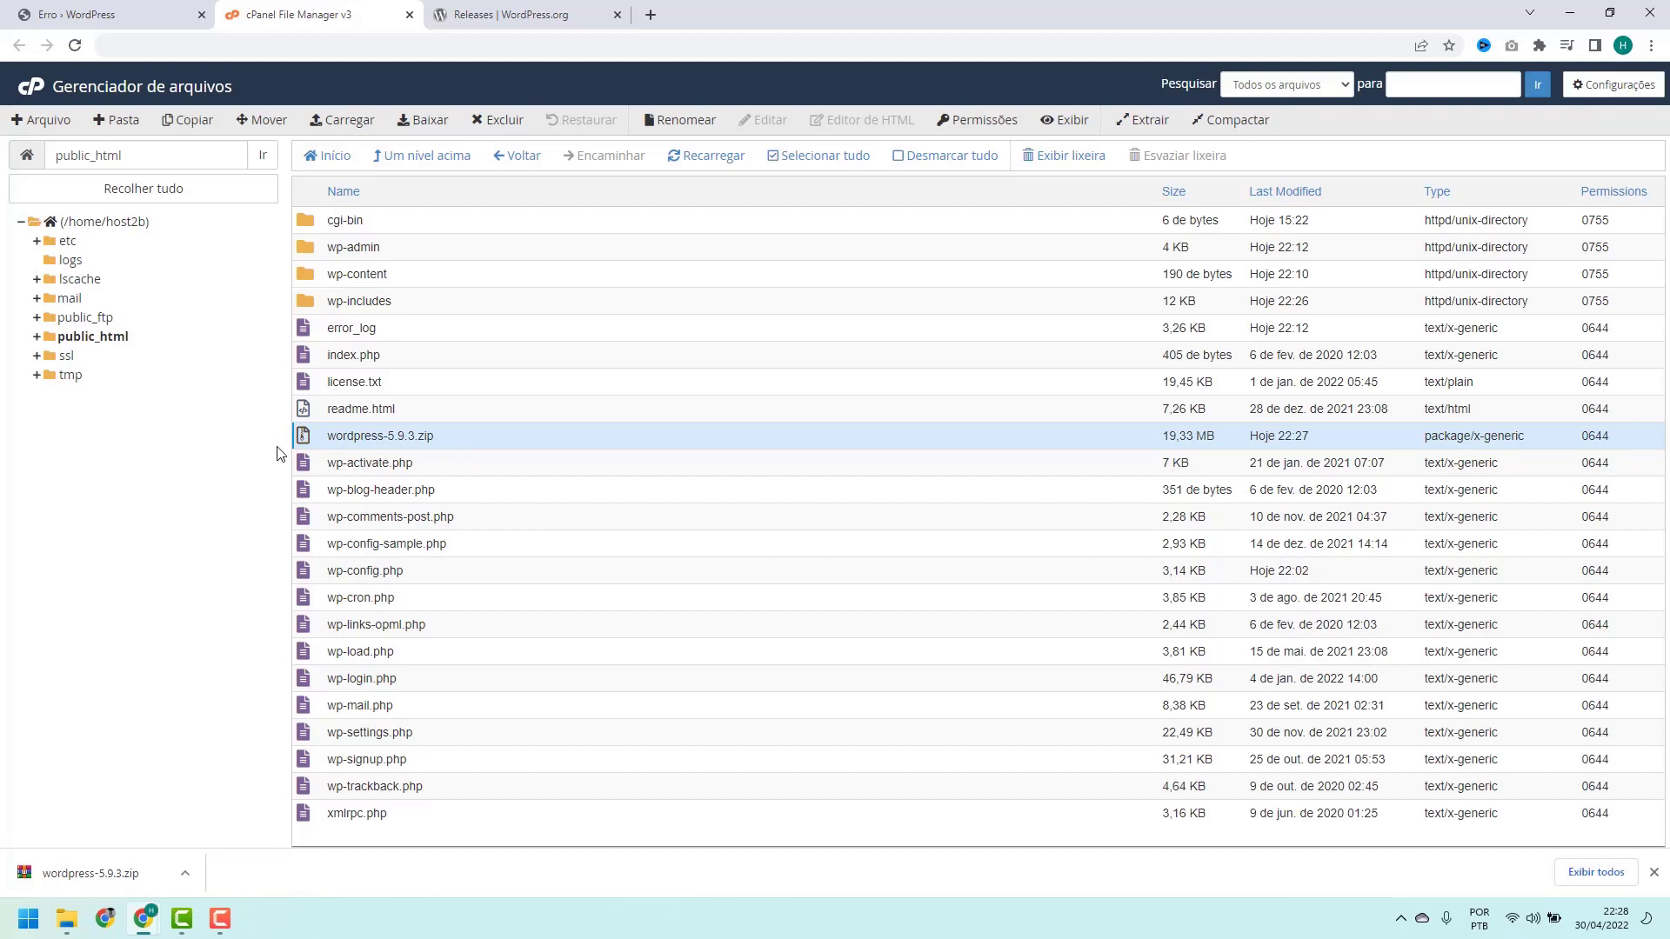
{"action": "right_click", "coordinate": [456, 446]}
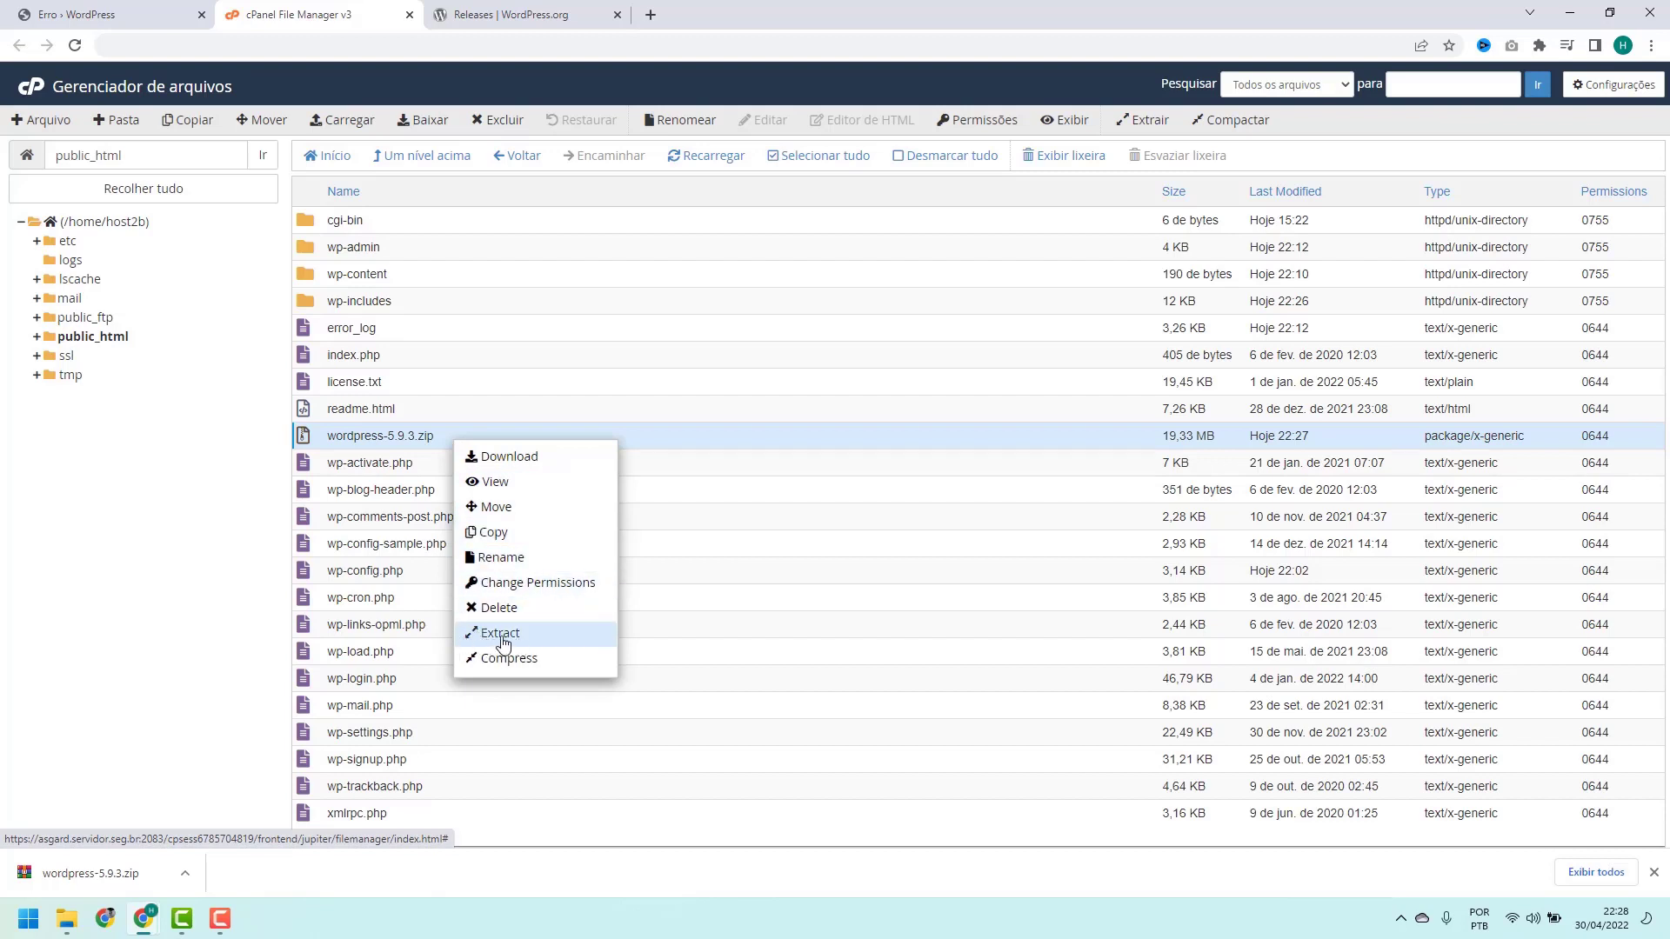
{"action": "left_click", "coordinate": [443, 445]}
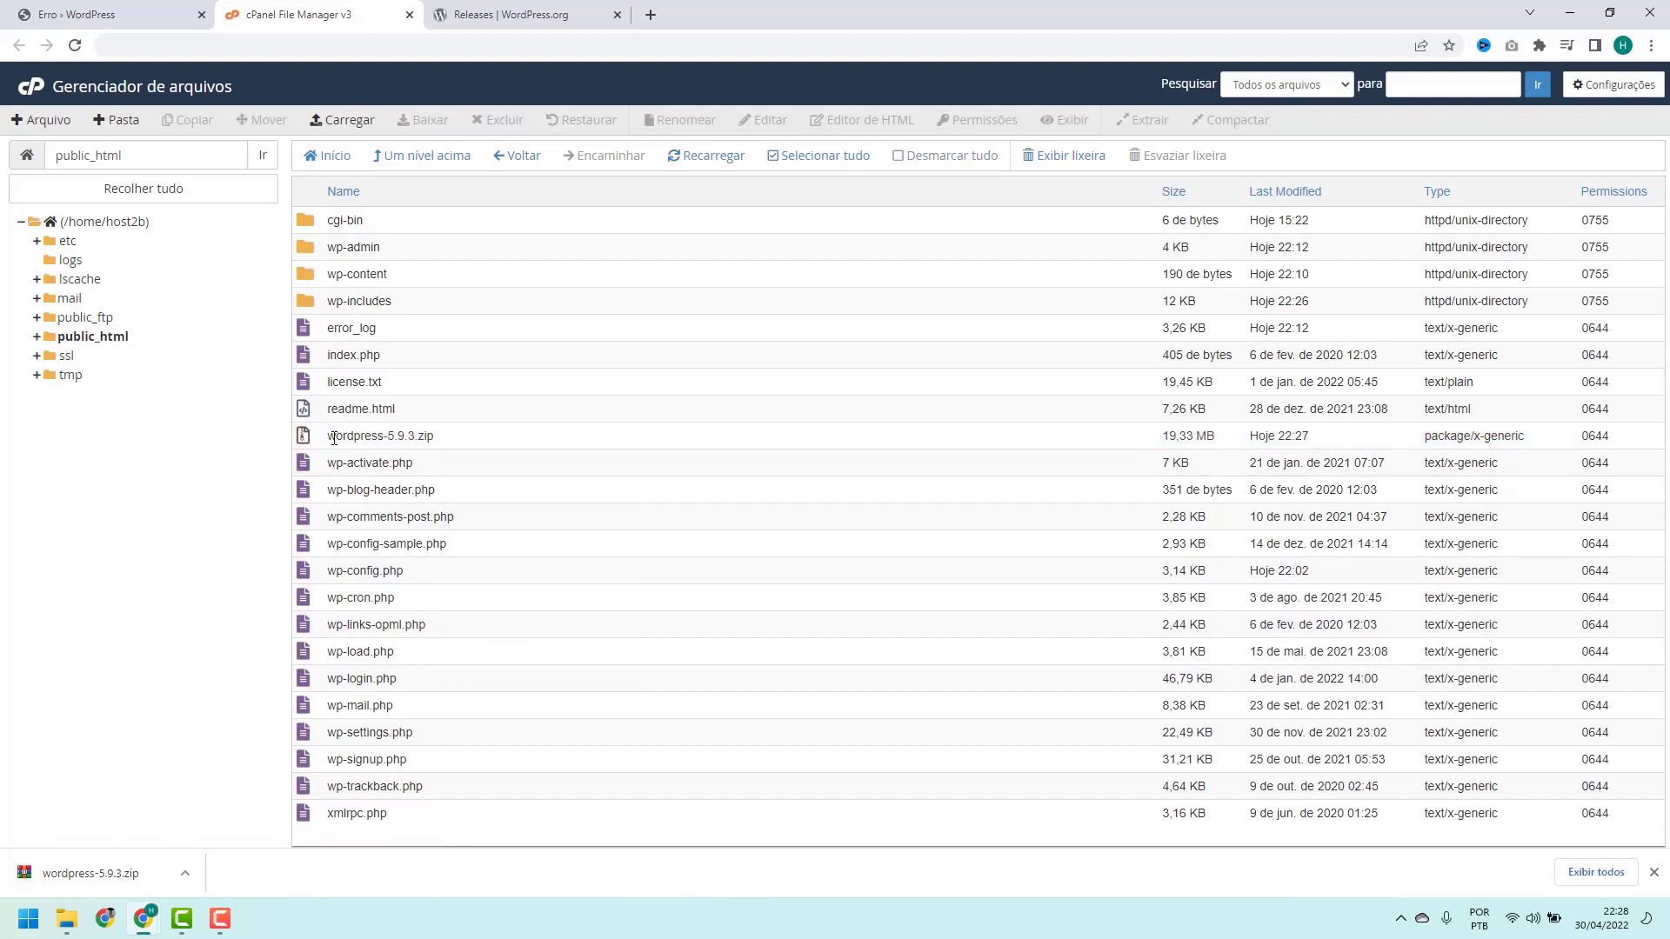
{"action": "left_click", "coordinate": [451, 447]}
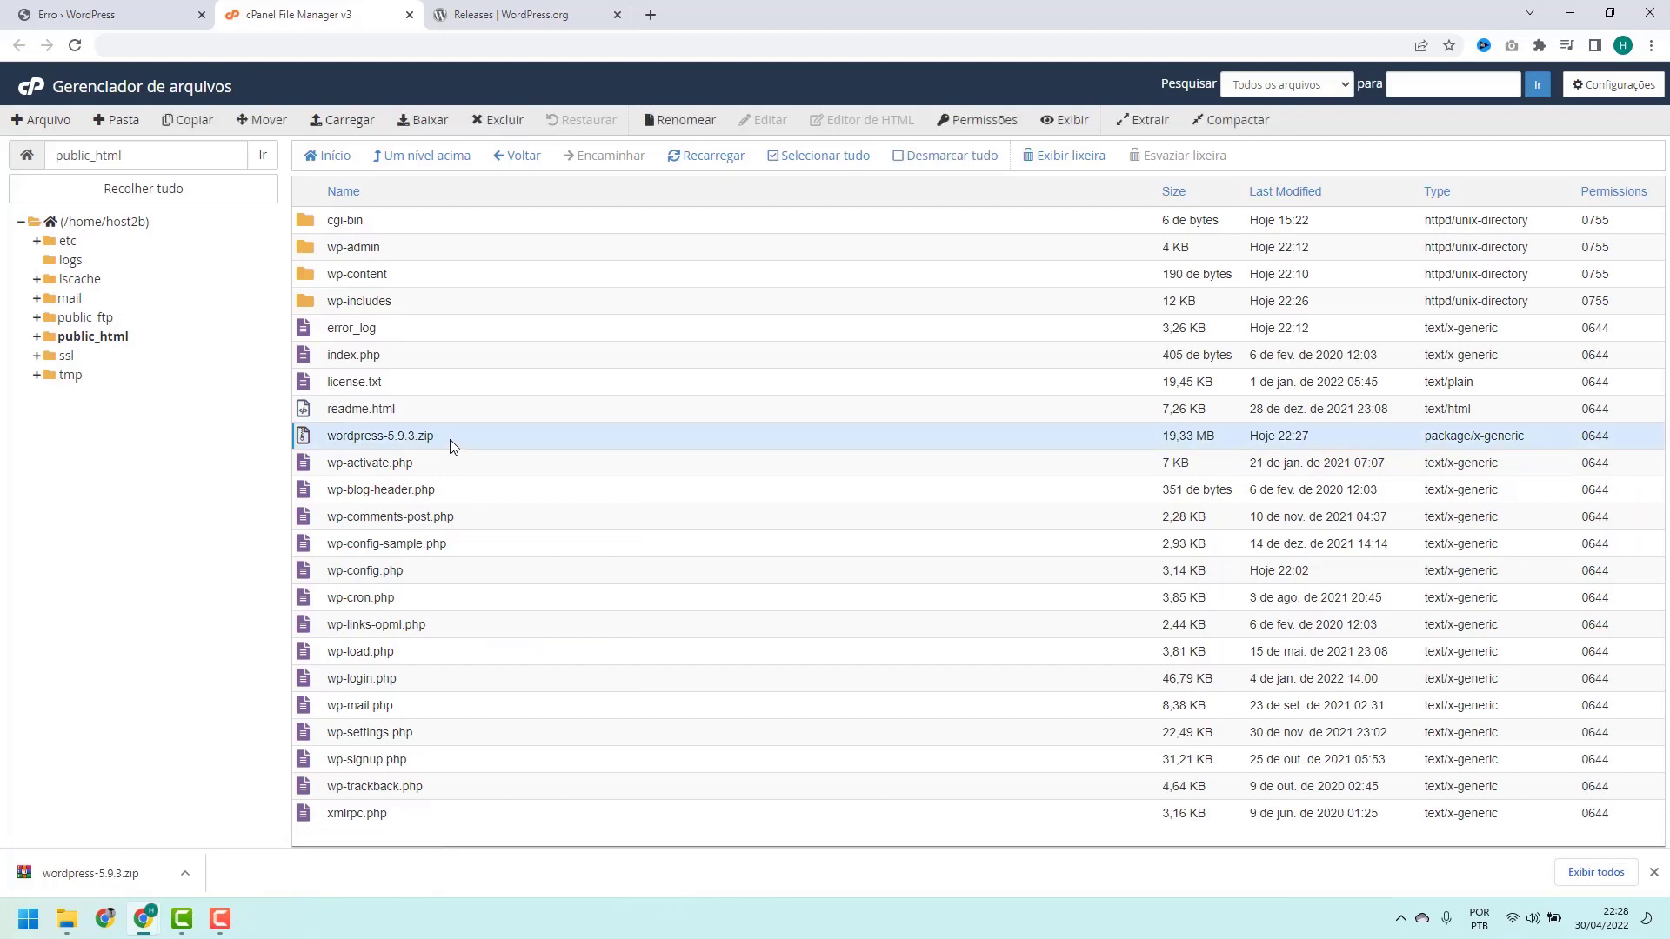
{"action": "right_click", "coordinate": [453, 445]}
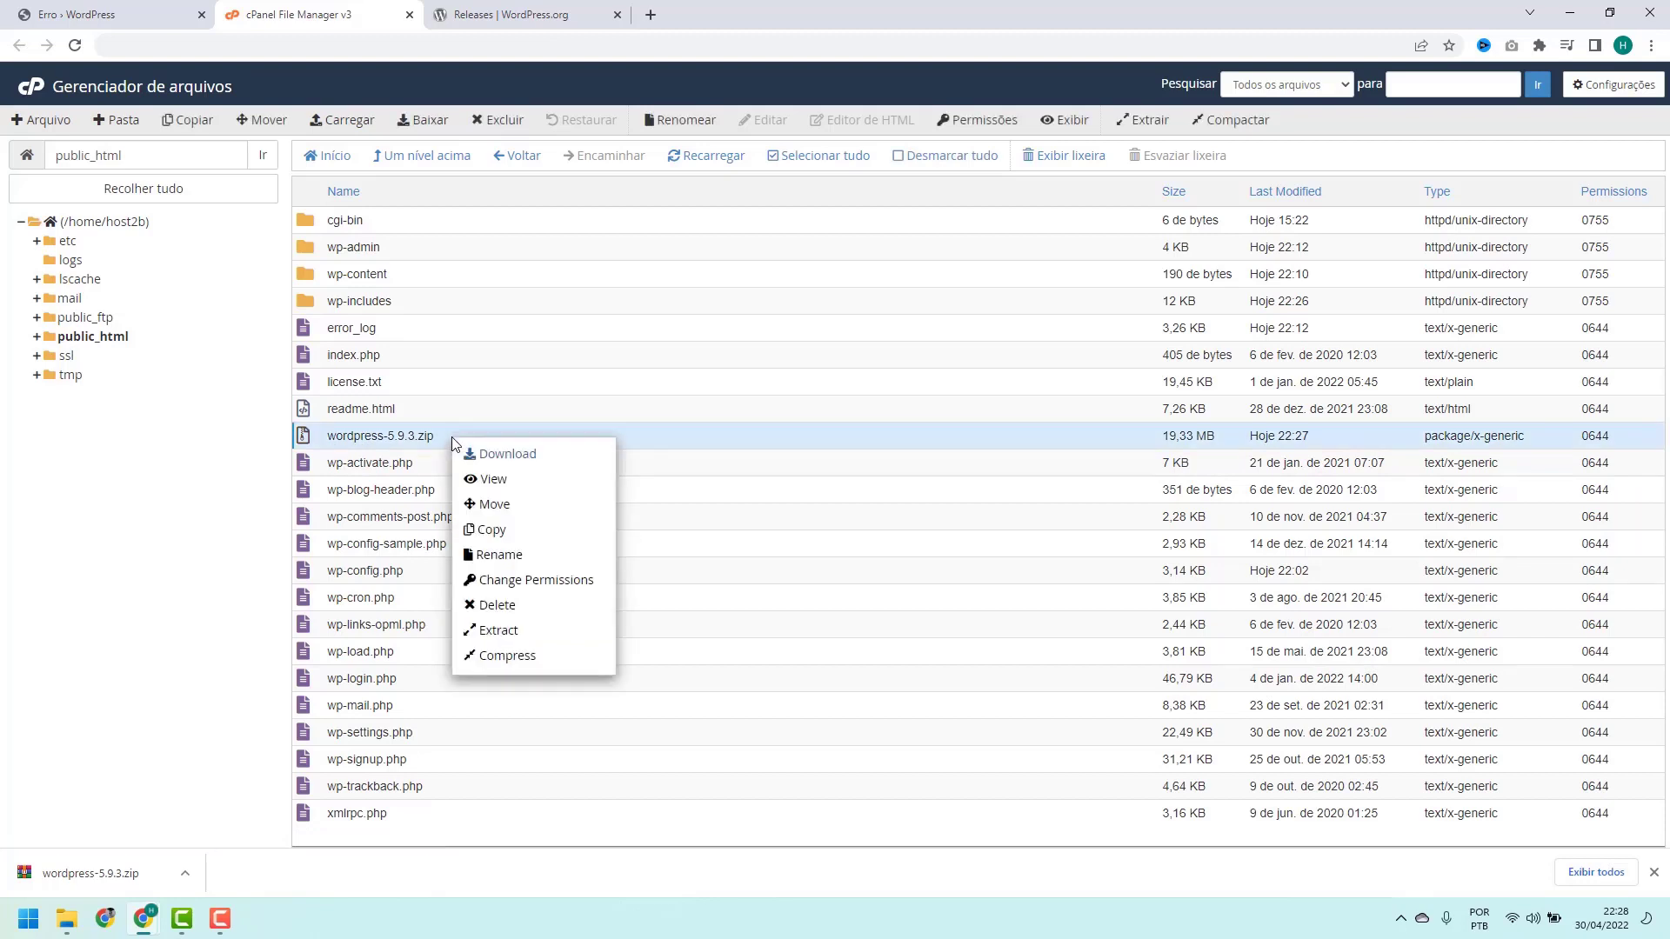
{"action": "left_click", "coordinate": [508, 638]}
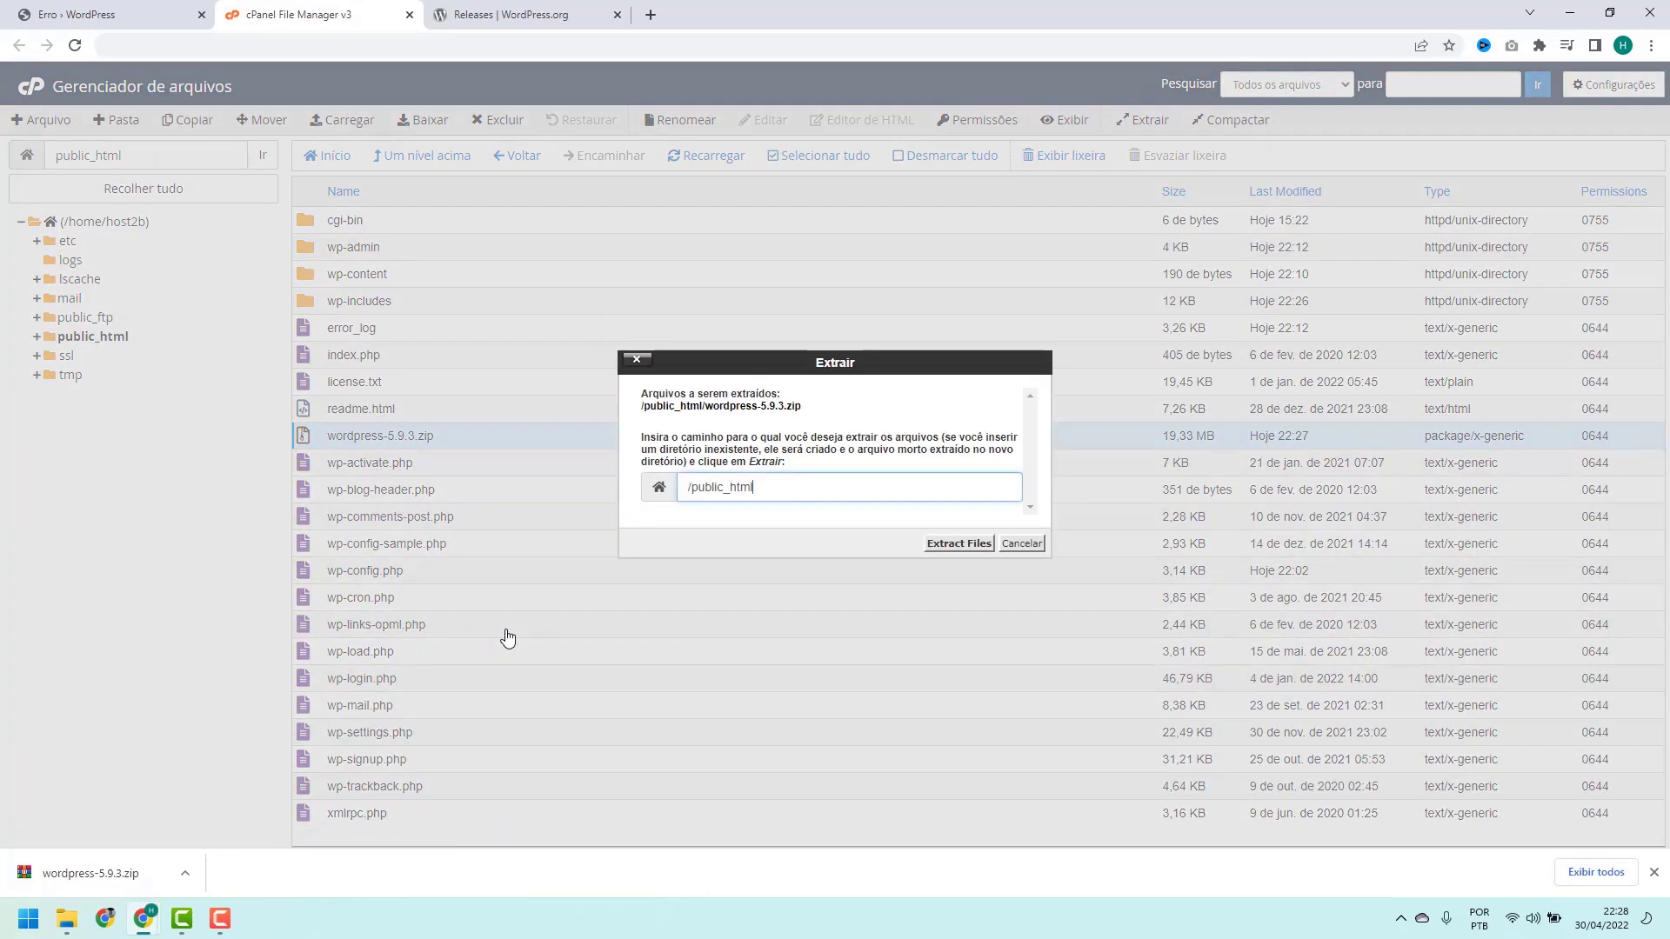
{"action": "left_click", "coordinate": [959, 545]}
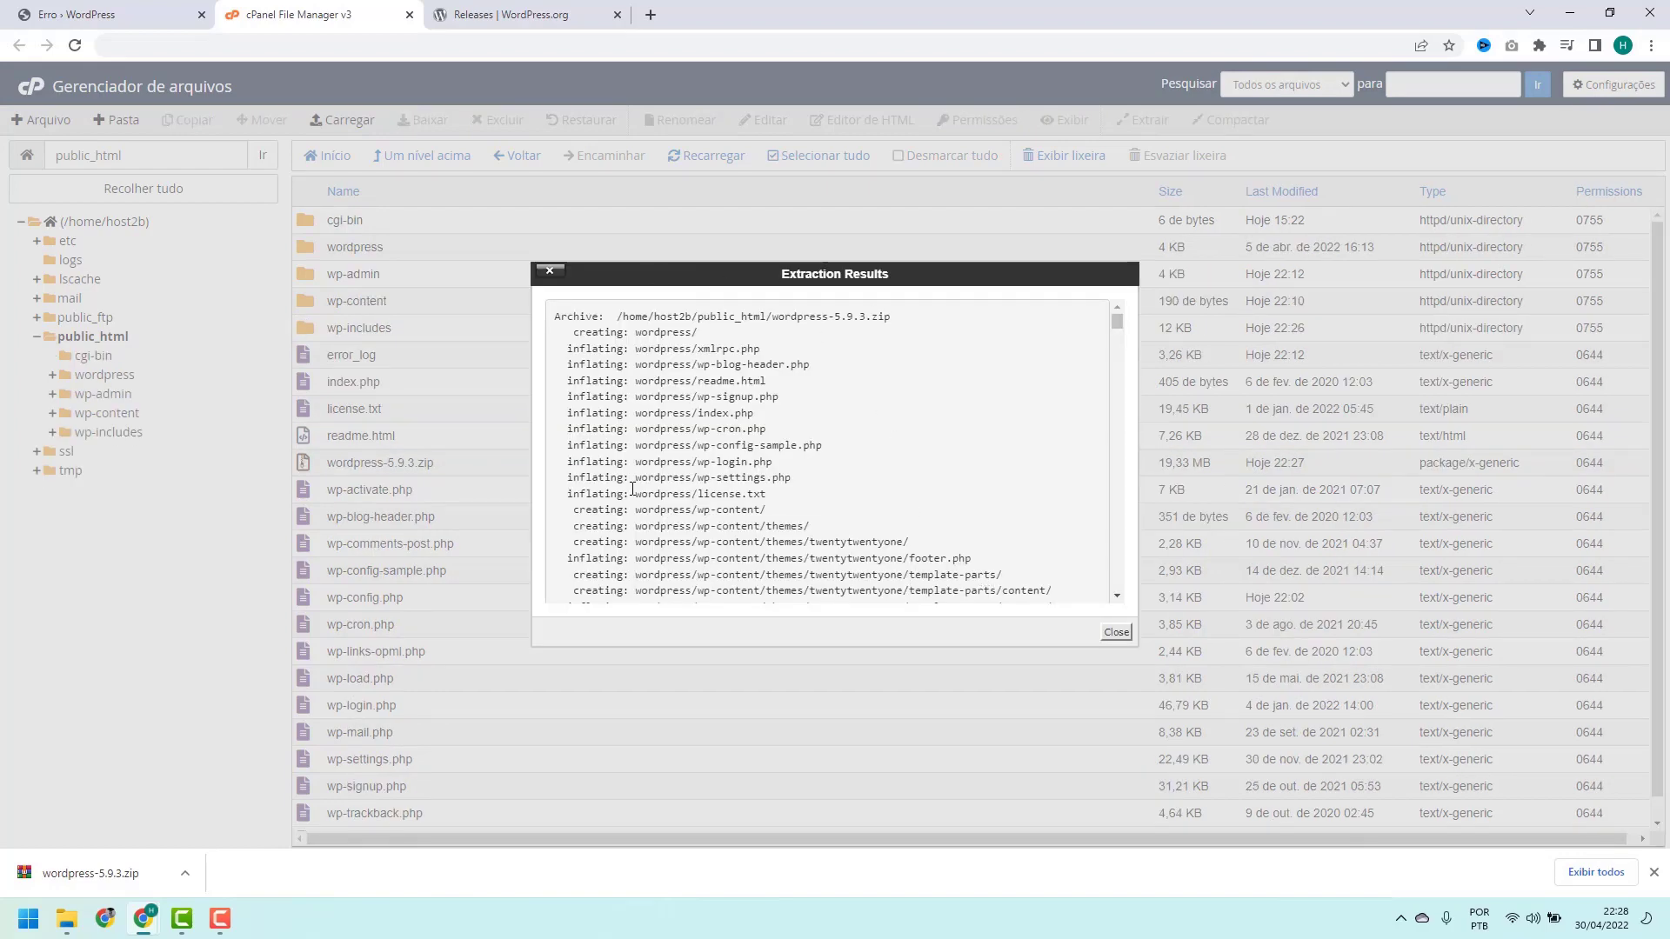
{"action": "scroll", "coordinate": [639, 487], "scroll_direction": "down", "scroll_amount": 10}
{"action": "scroll", "coordinate": [645, 489], "scroll_direction": "up", "scroll_amount": 10}
{"action": "left_click", "coordinate": [1116, 632]}
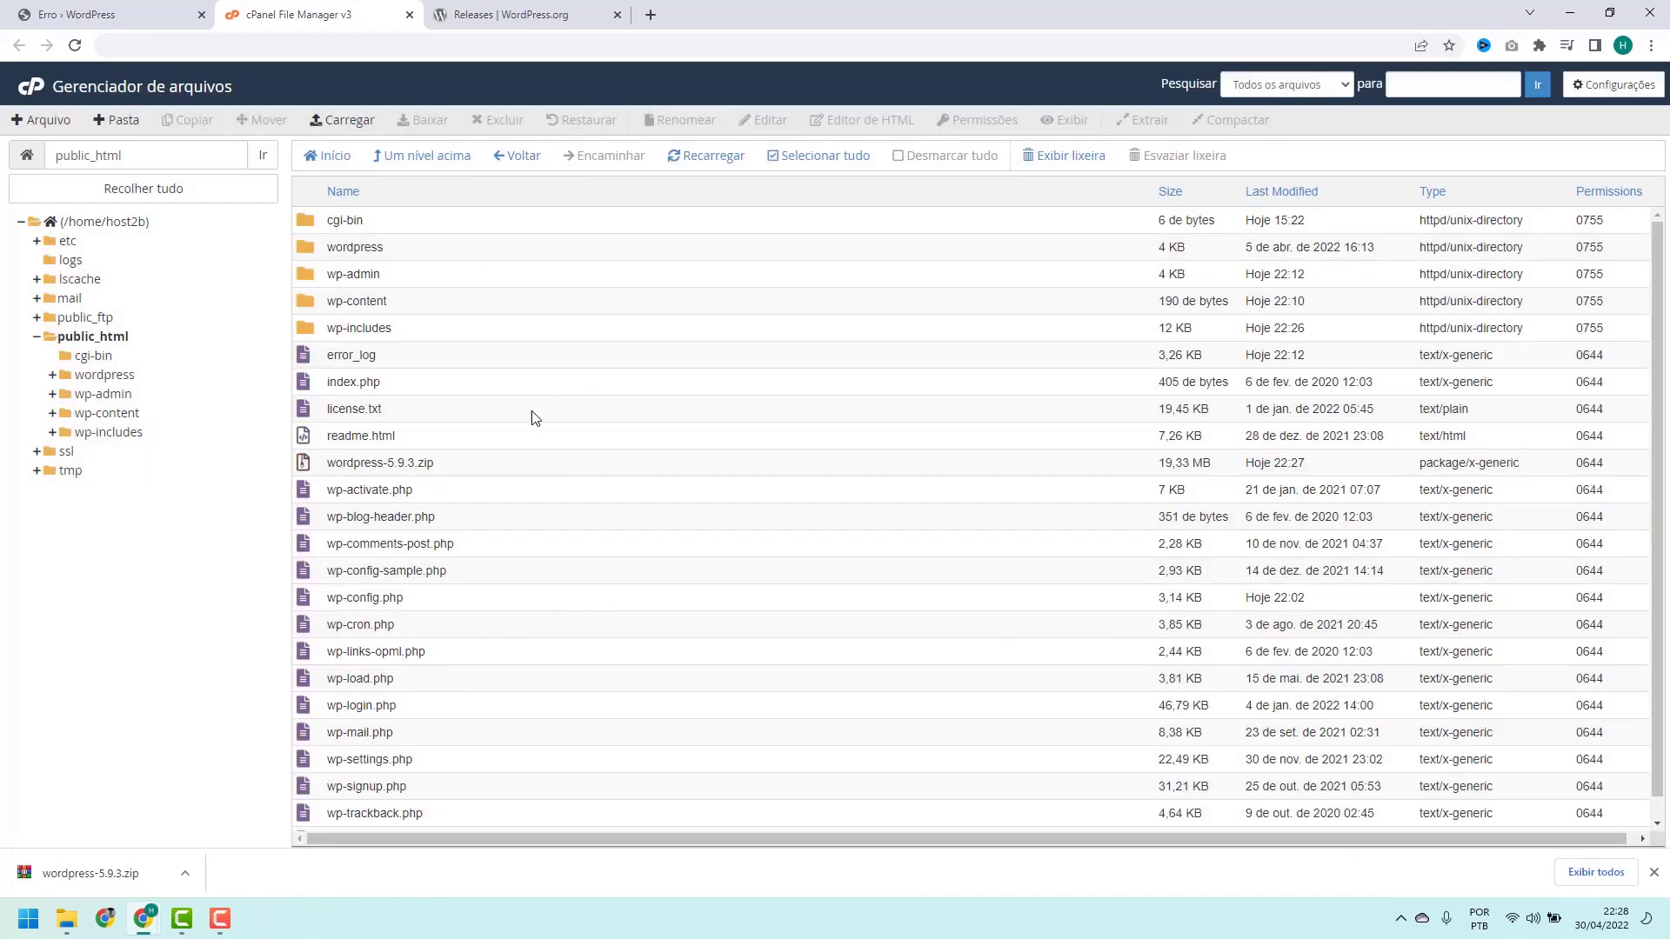
Examine the contents of the extracted wordpress folder and compare them with the existing files in public_html
{"action": "double_click", "coordinate": [403, 253]}
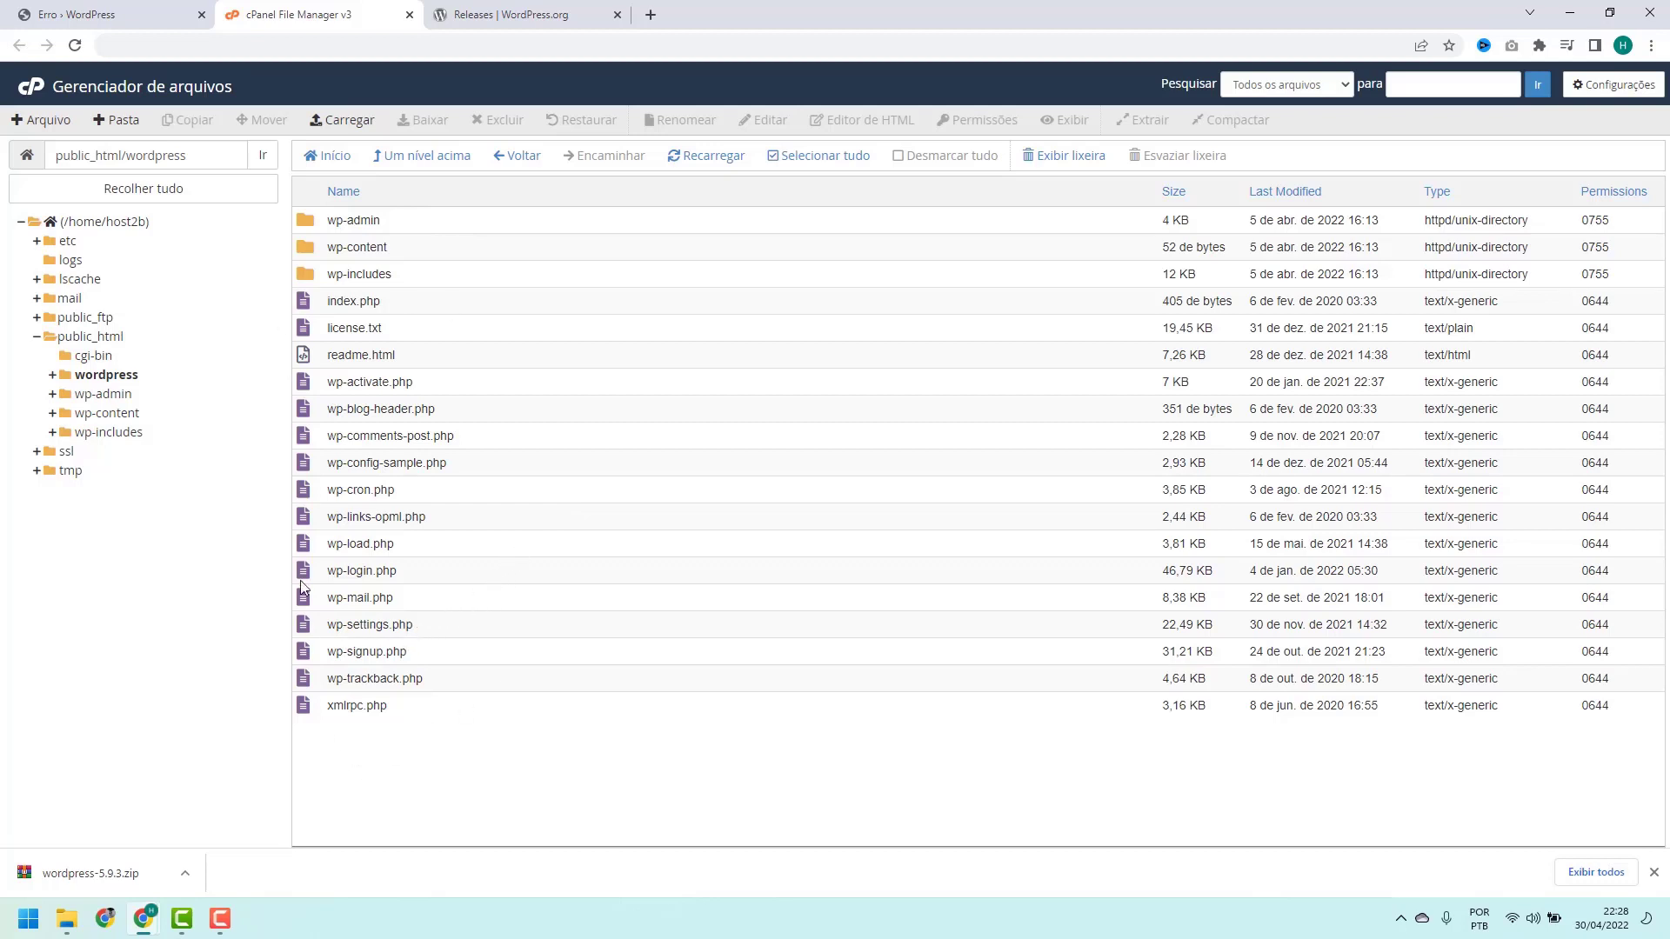
{"action": "left_click", "coordinate": [407, 165]}
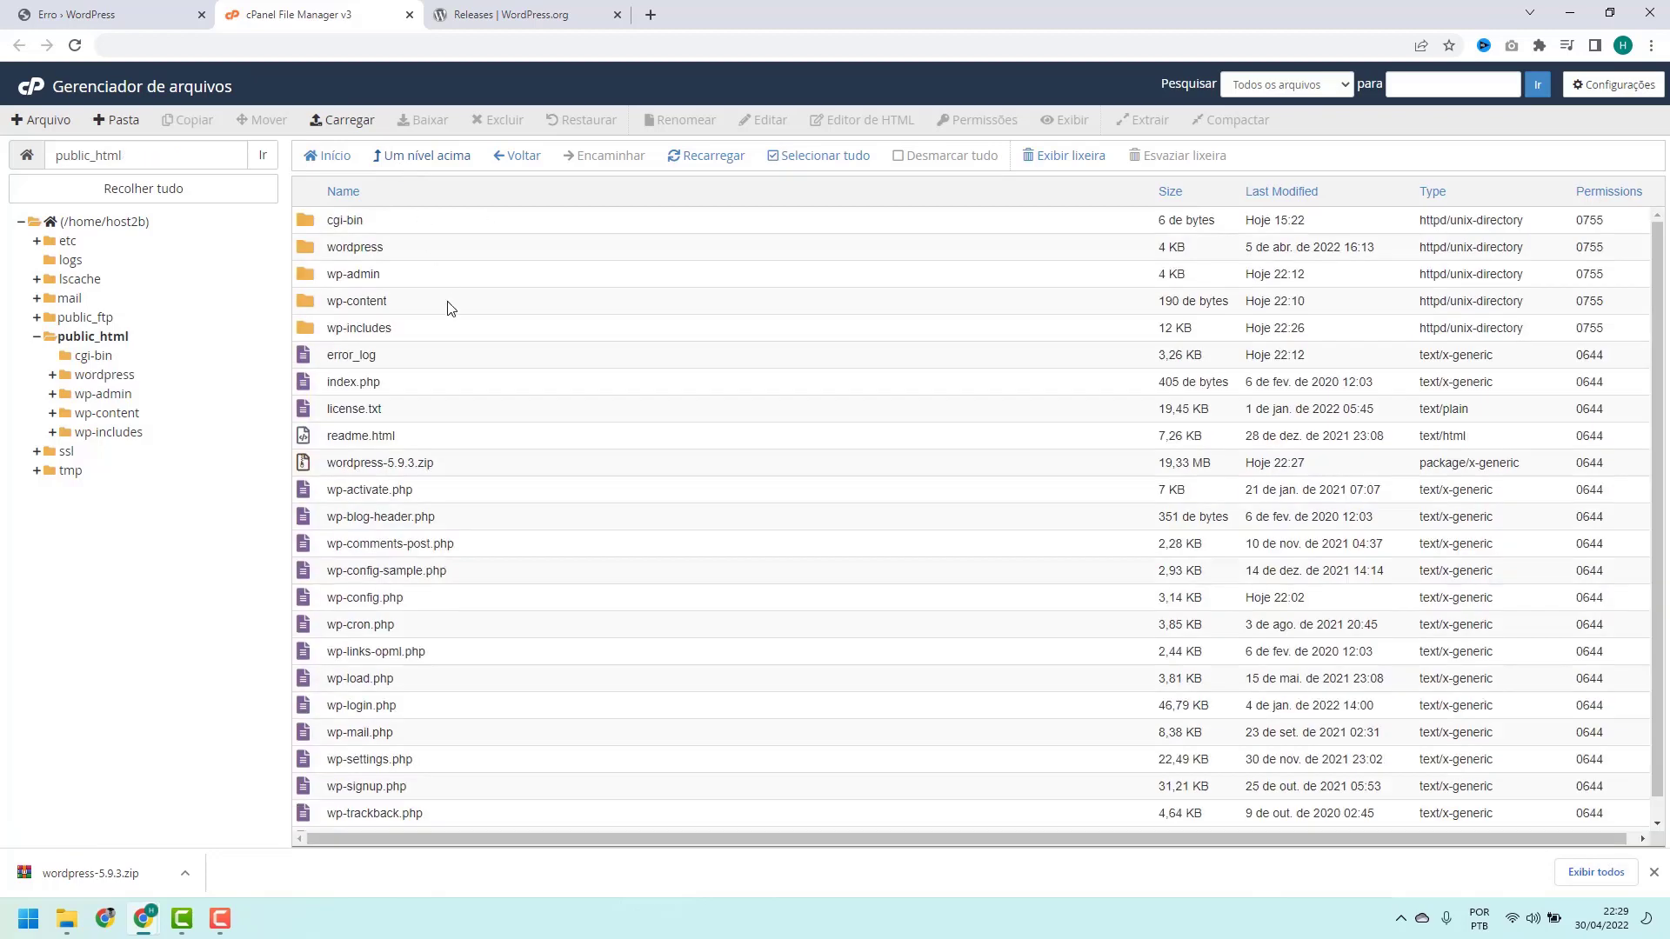
{"action": "scroll", "coordinate": [398, 301], "scroll_direction": "down", "scroll_amount": 1}
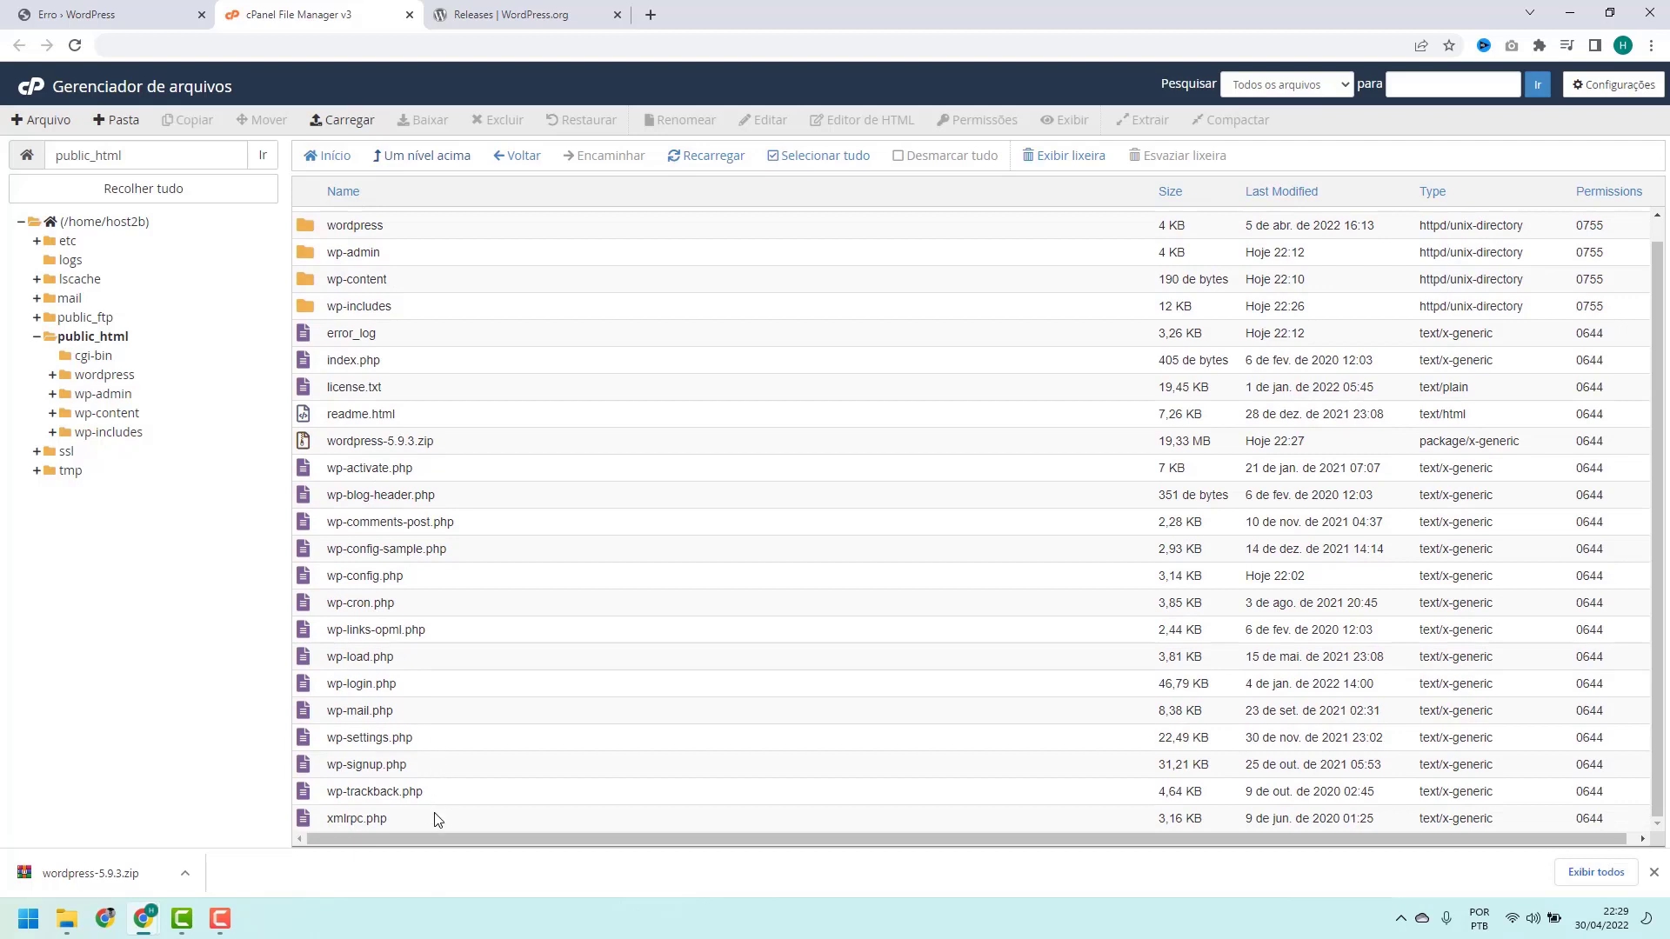
{"action": "scroll", "coordinate": [431, 727], "scroll_direction": "up", "scroll_amount": 1}
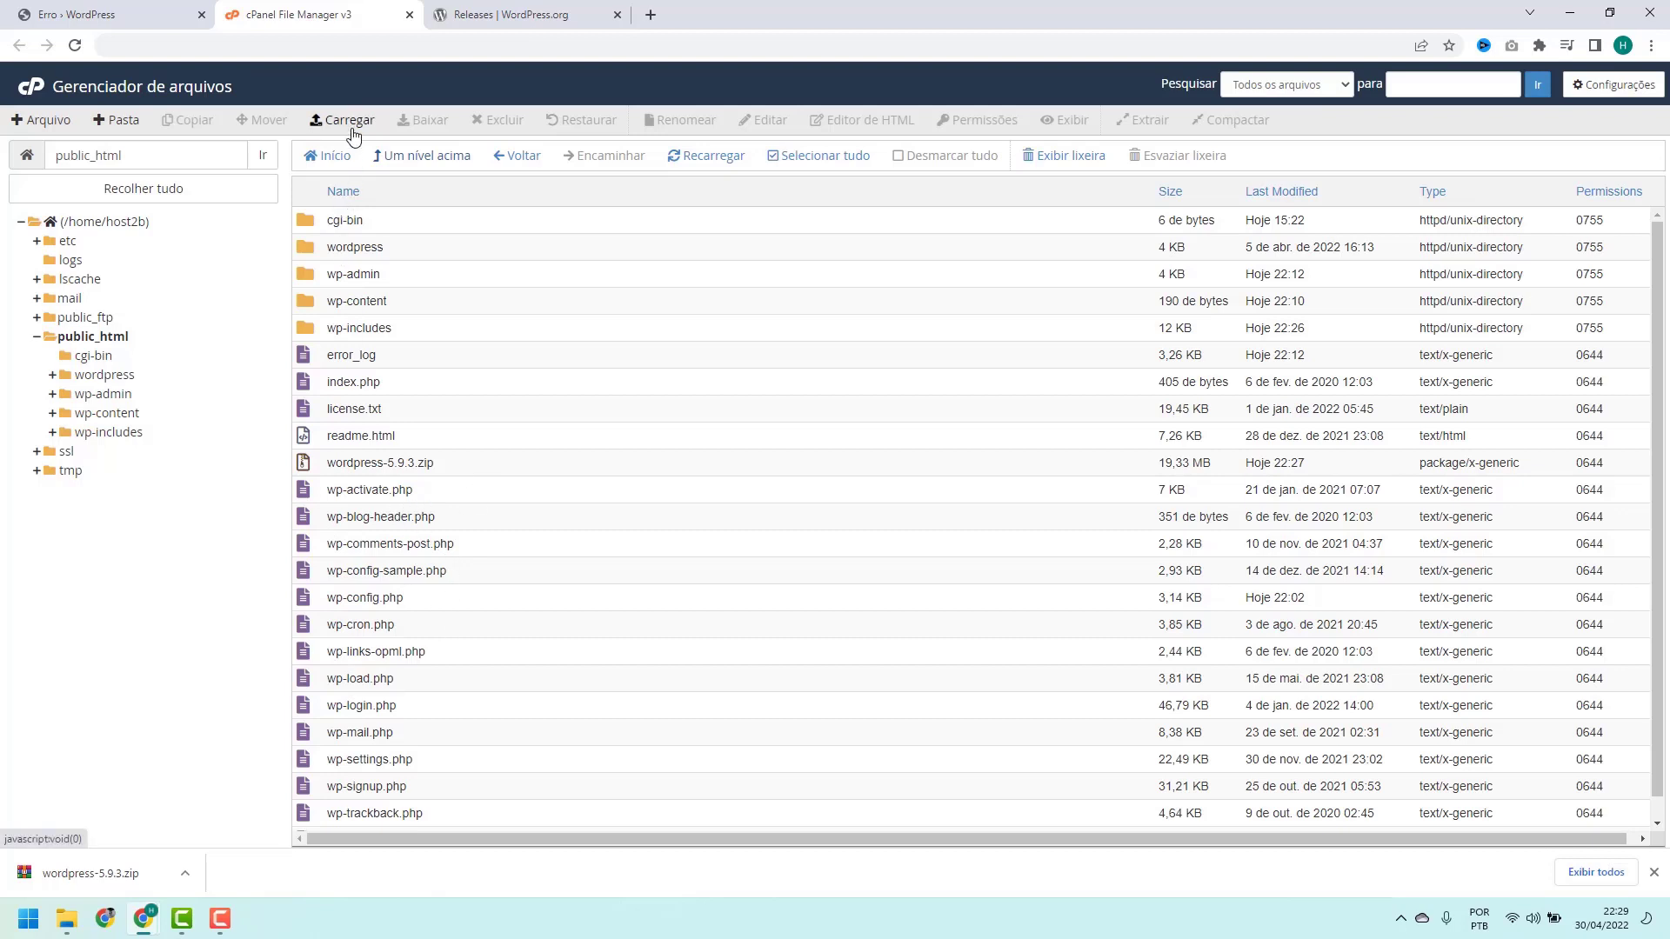
Create a new folder named backup inside public_html
{"action": "left_click", "coordinate": [118, 130]}
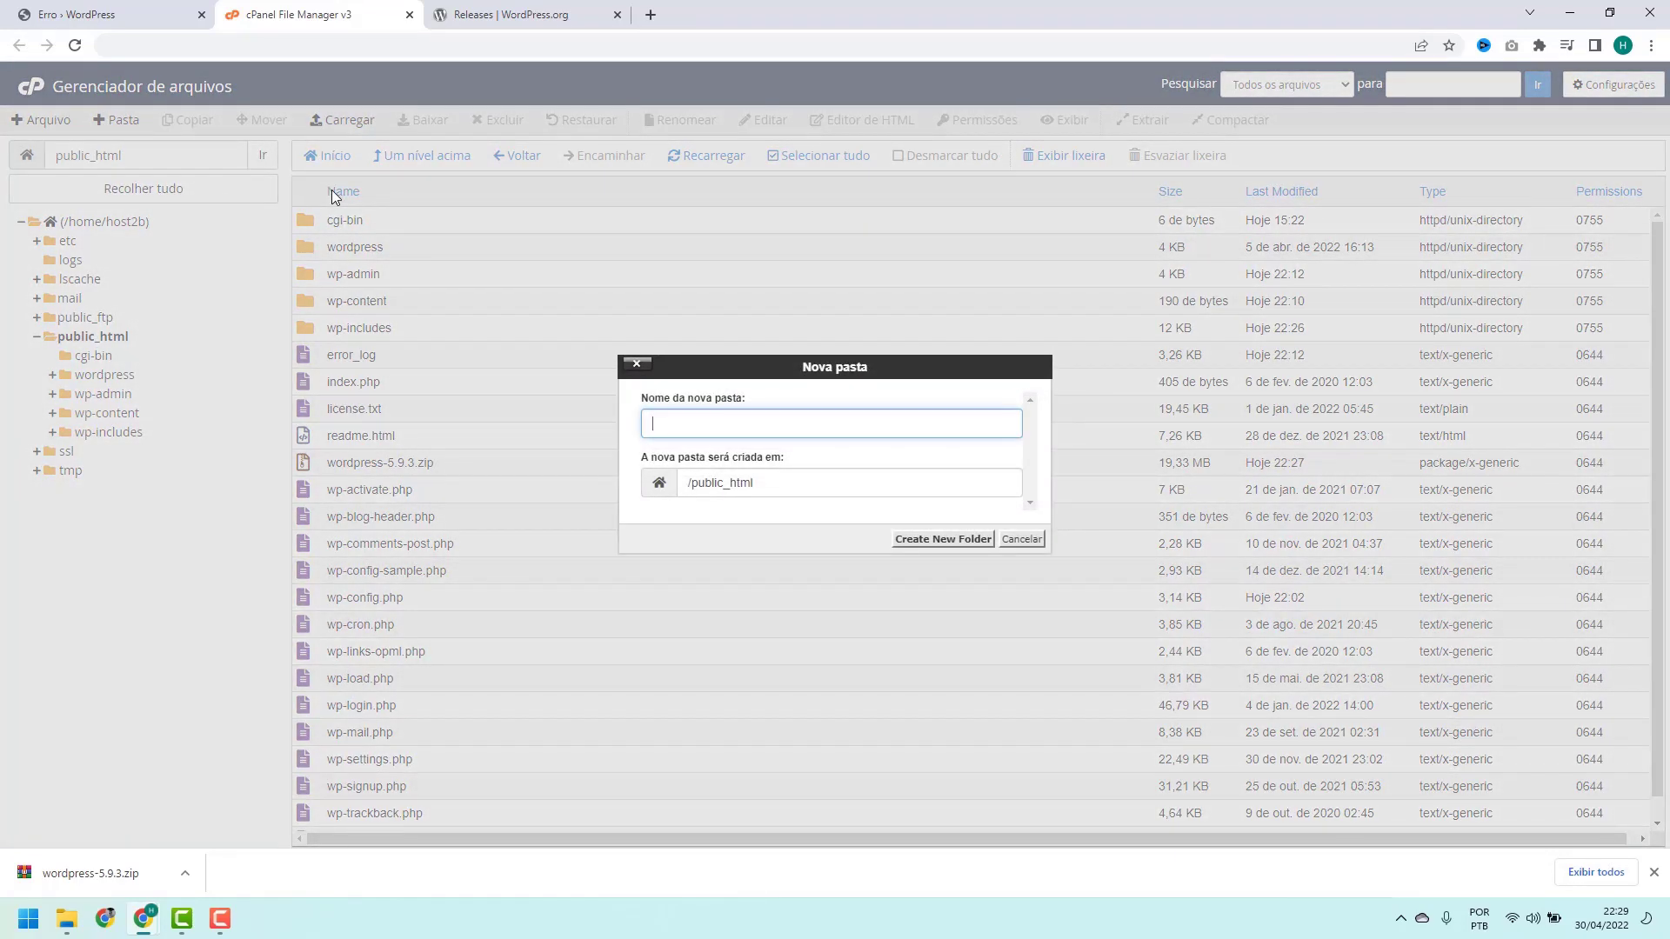
{"action": "type", "text": "backup"}
{"action": "left_click", "coordinate": [921, 541]}
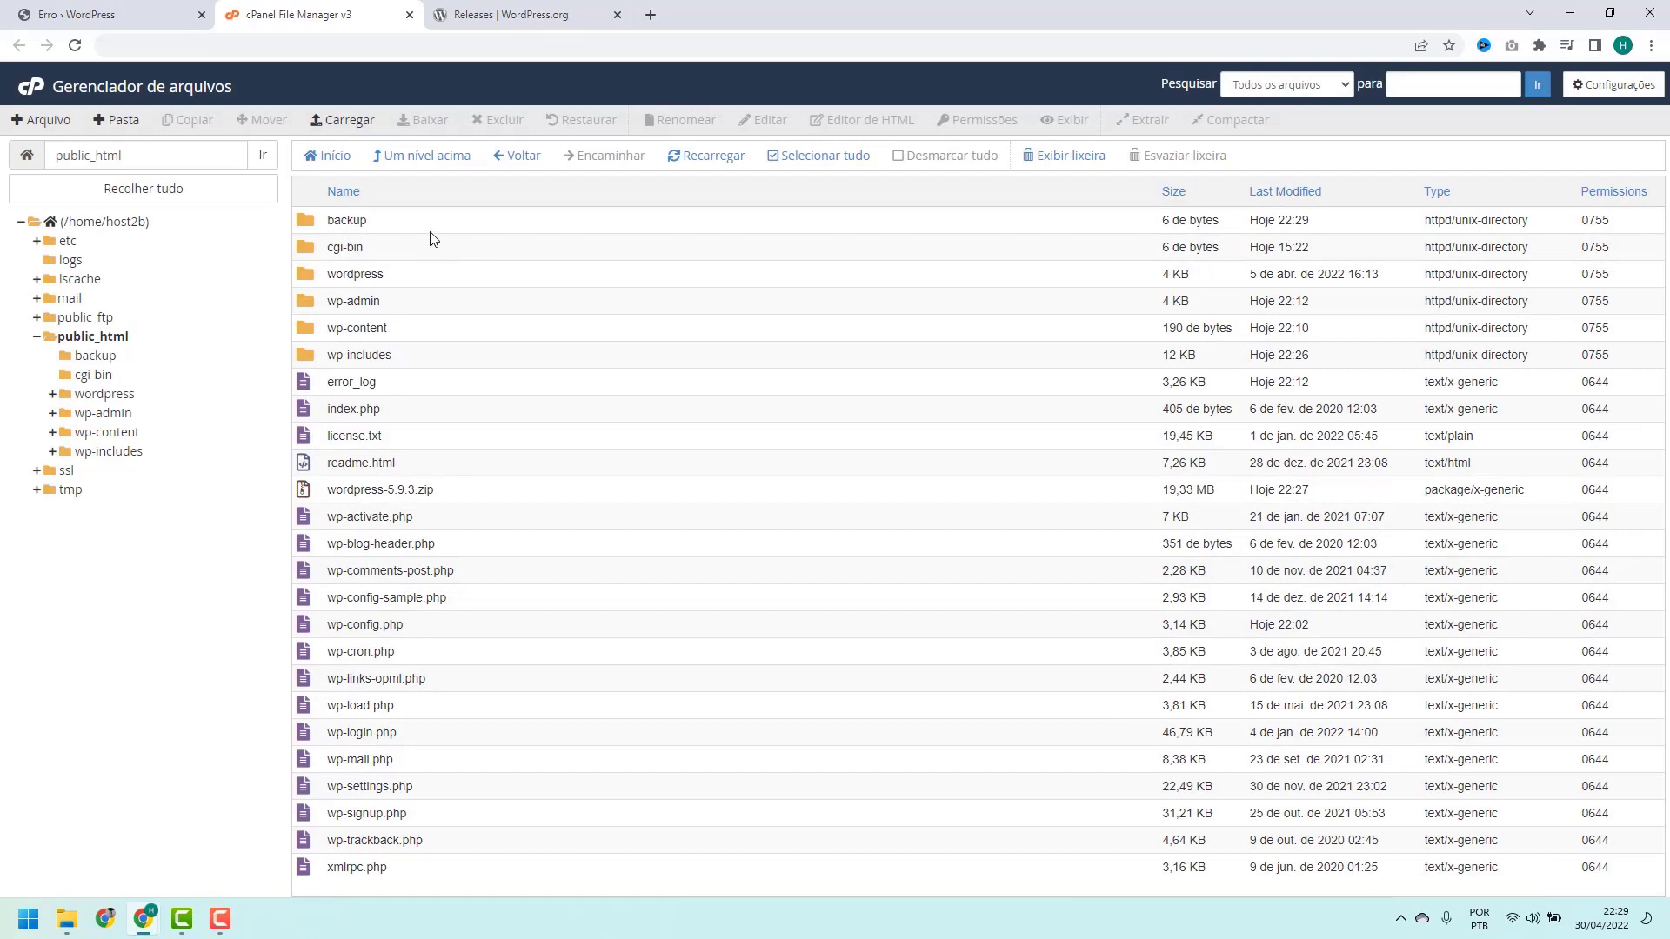
Move the old items from wp-admin through xmlrpc.php, except wp-content and wp-config.php, to /public_html/backup
{"action": "left_click", "coordinate": [435, 310]}
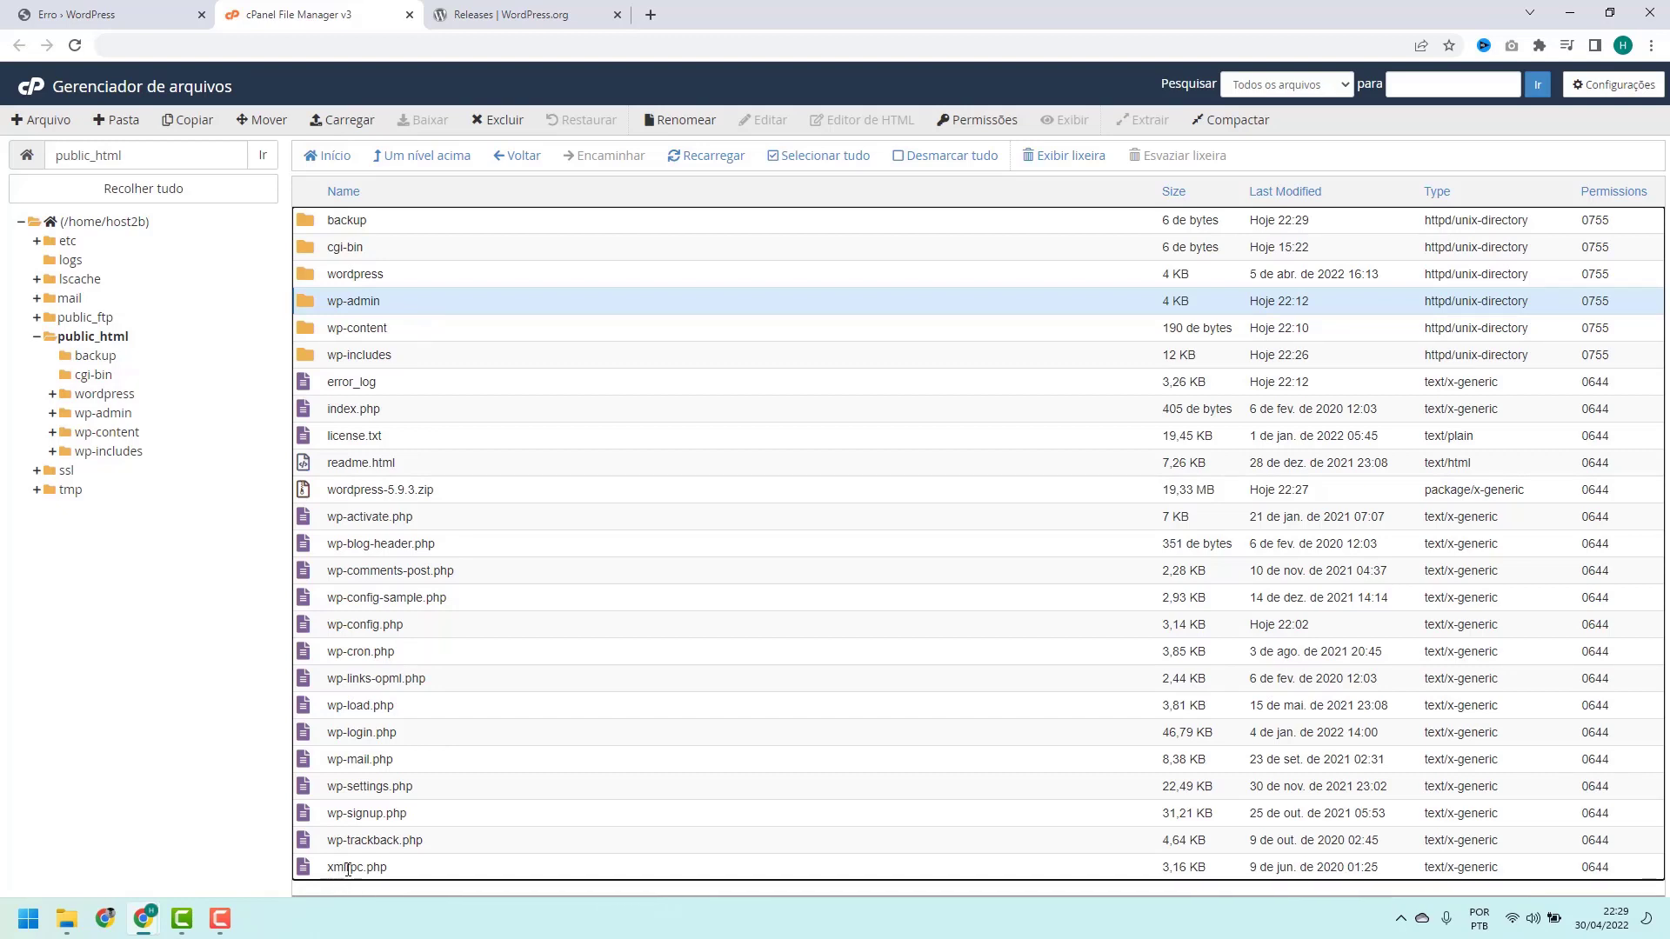
{"action": "left_click", "coordinate": [403, 875], "text": "shift"}
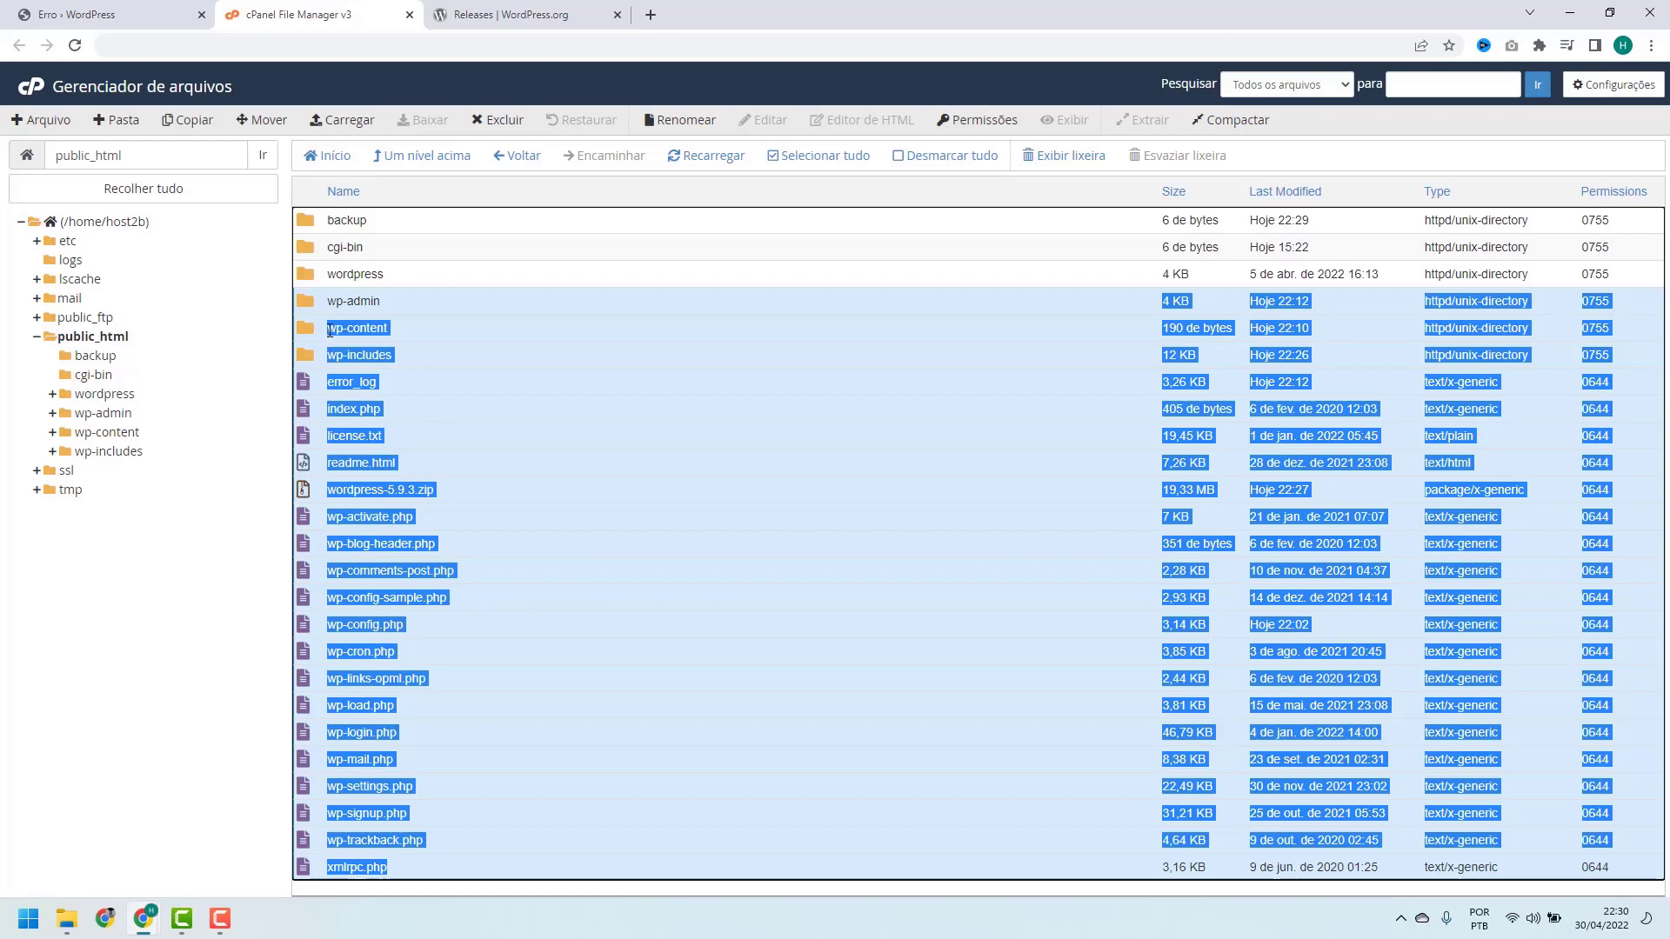
{"action": "left_click", "coordinate": [404, 332], "text": "ctrl"}
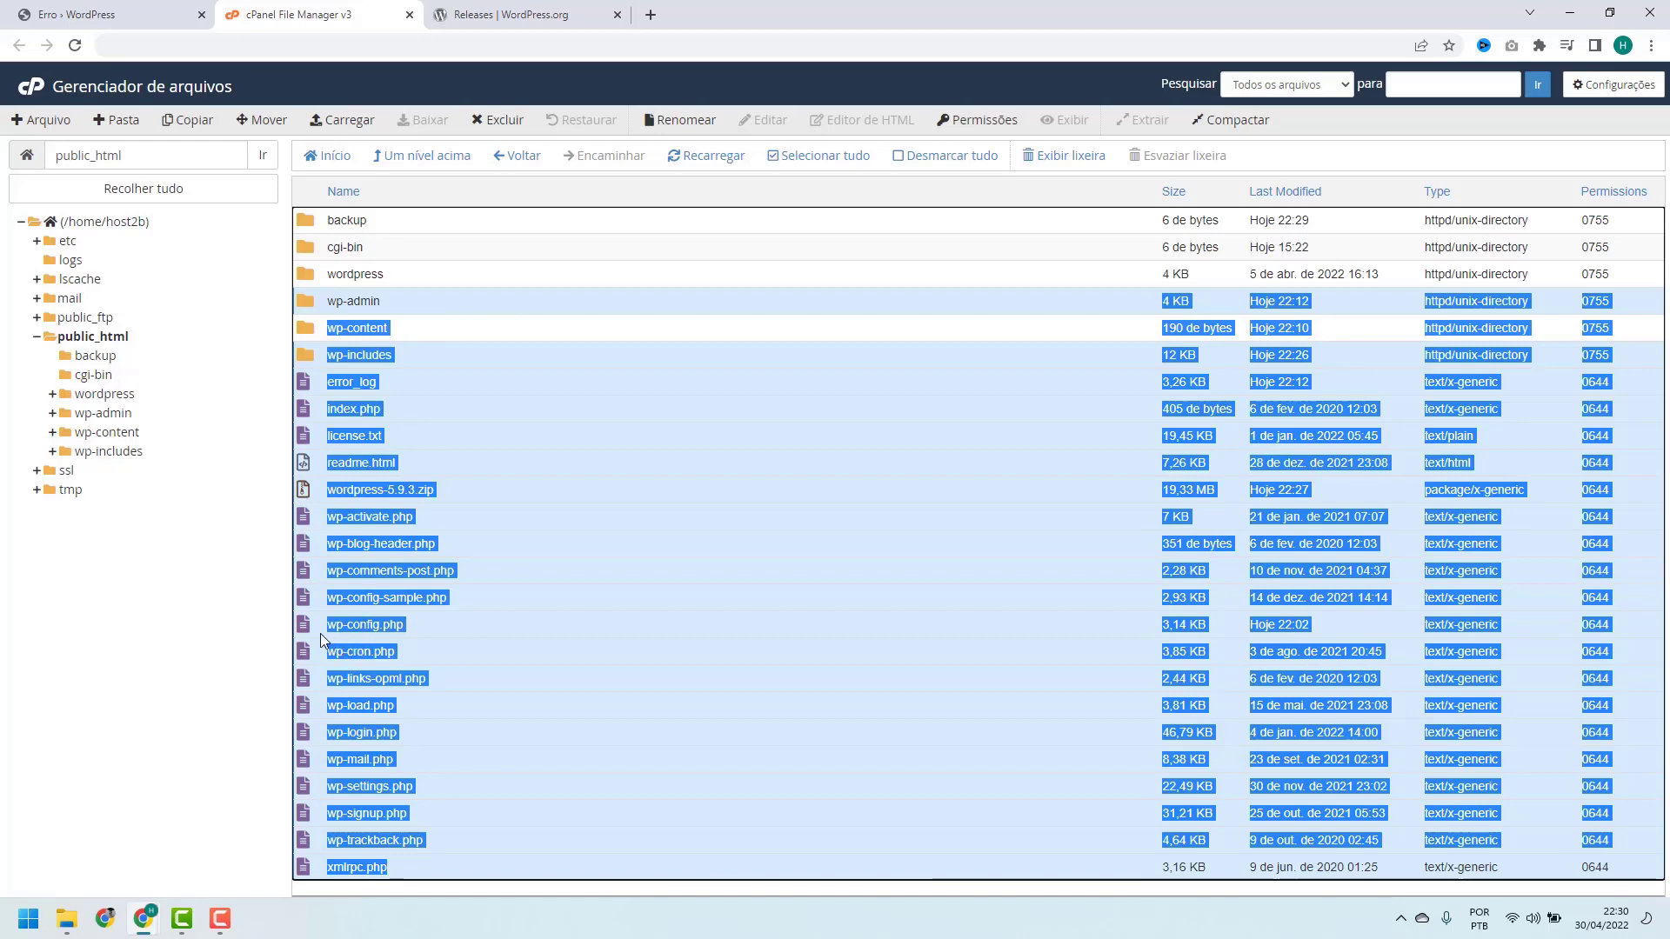
{"action": "left_click", "coordinate": [435, 626], "text": "ctrl"}
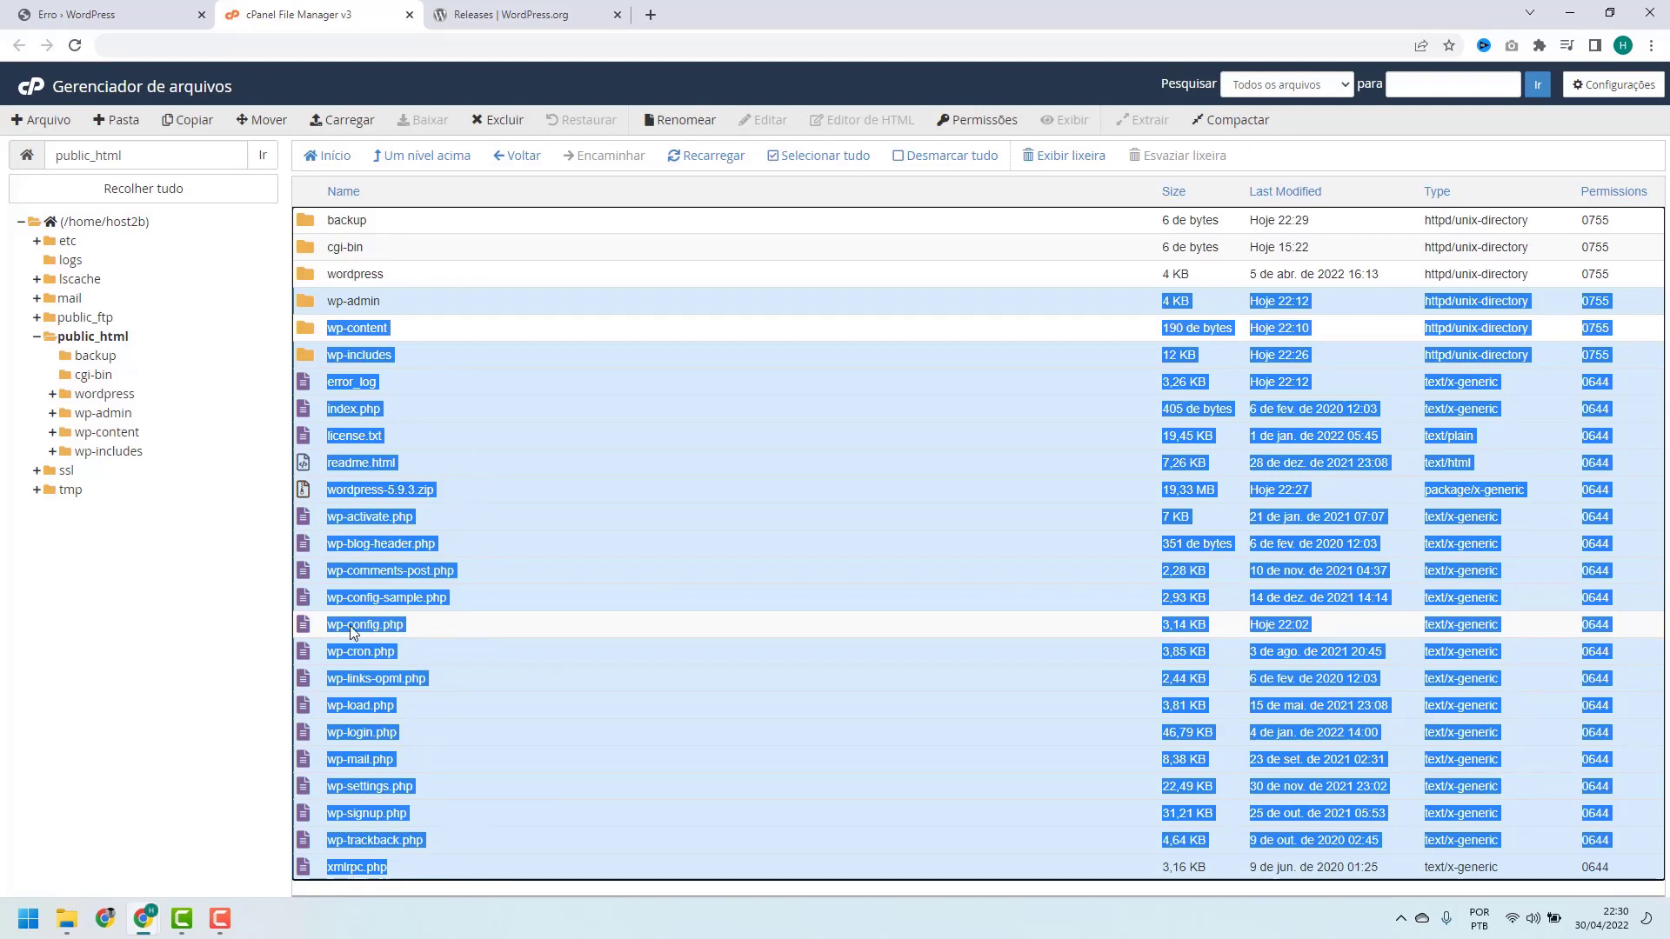
{"action": "left_click", "coordinate": [261, 124]}
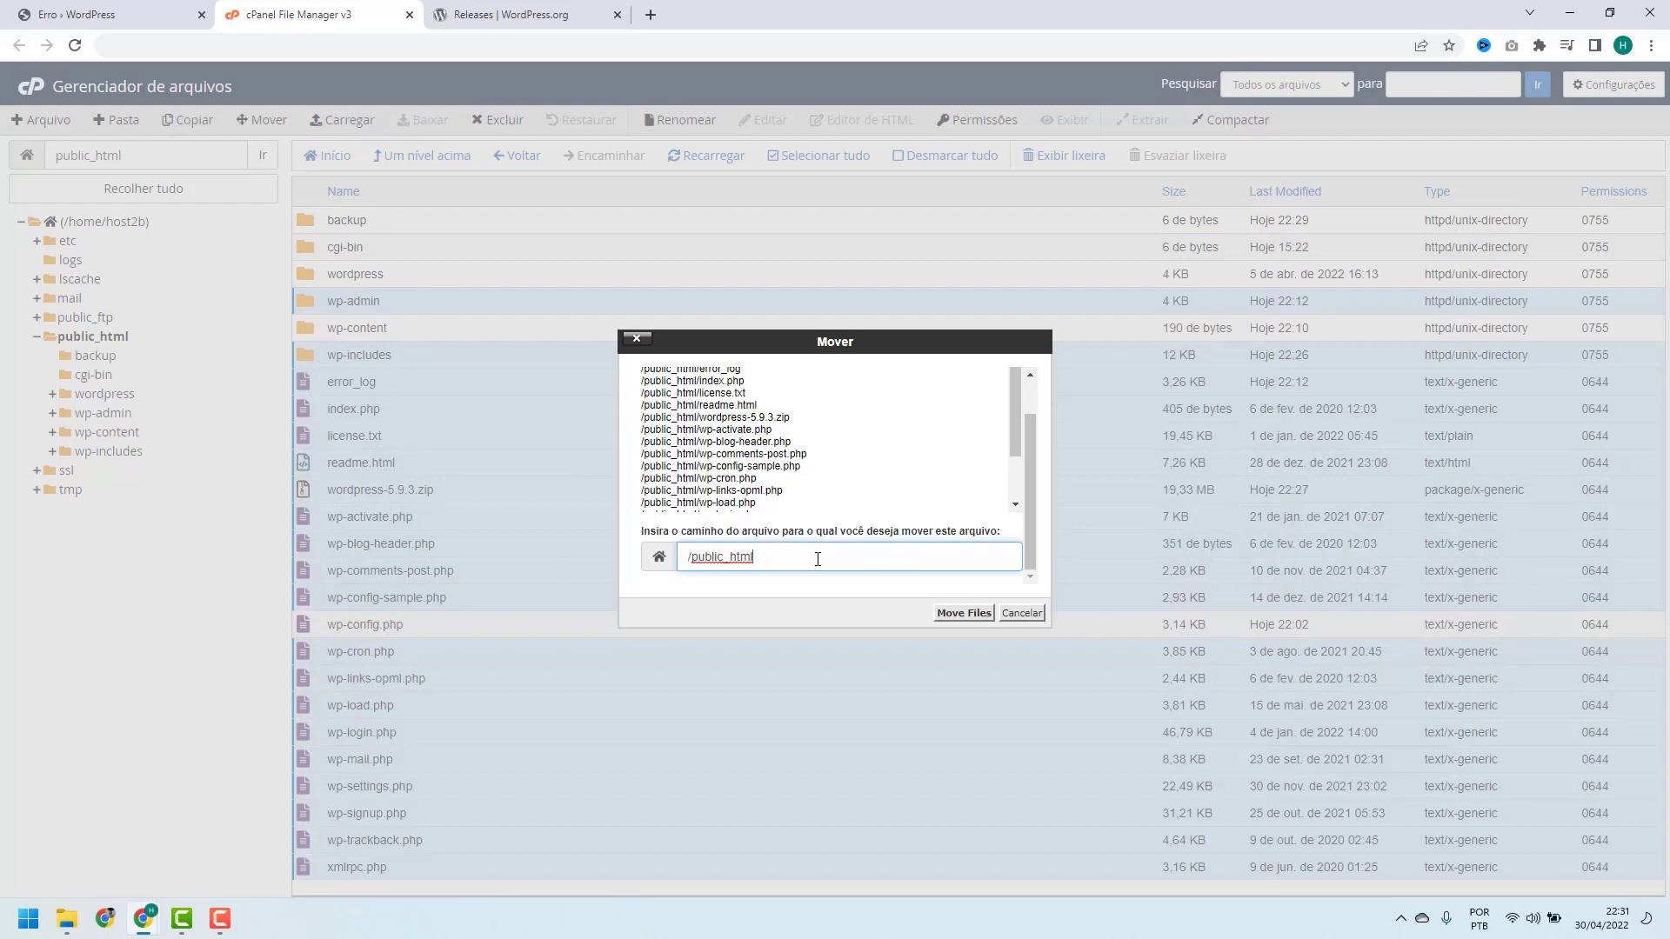
{"action": "type", "text": "/b"}
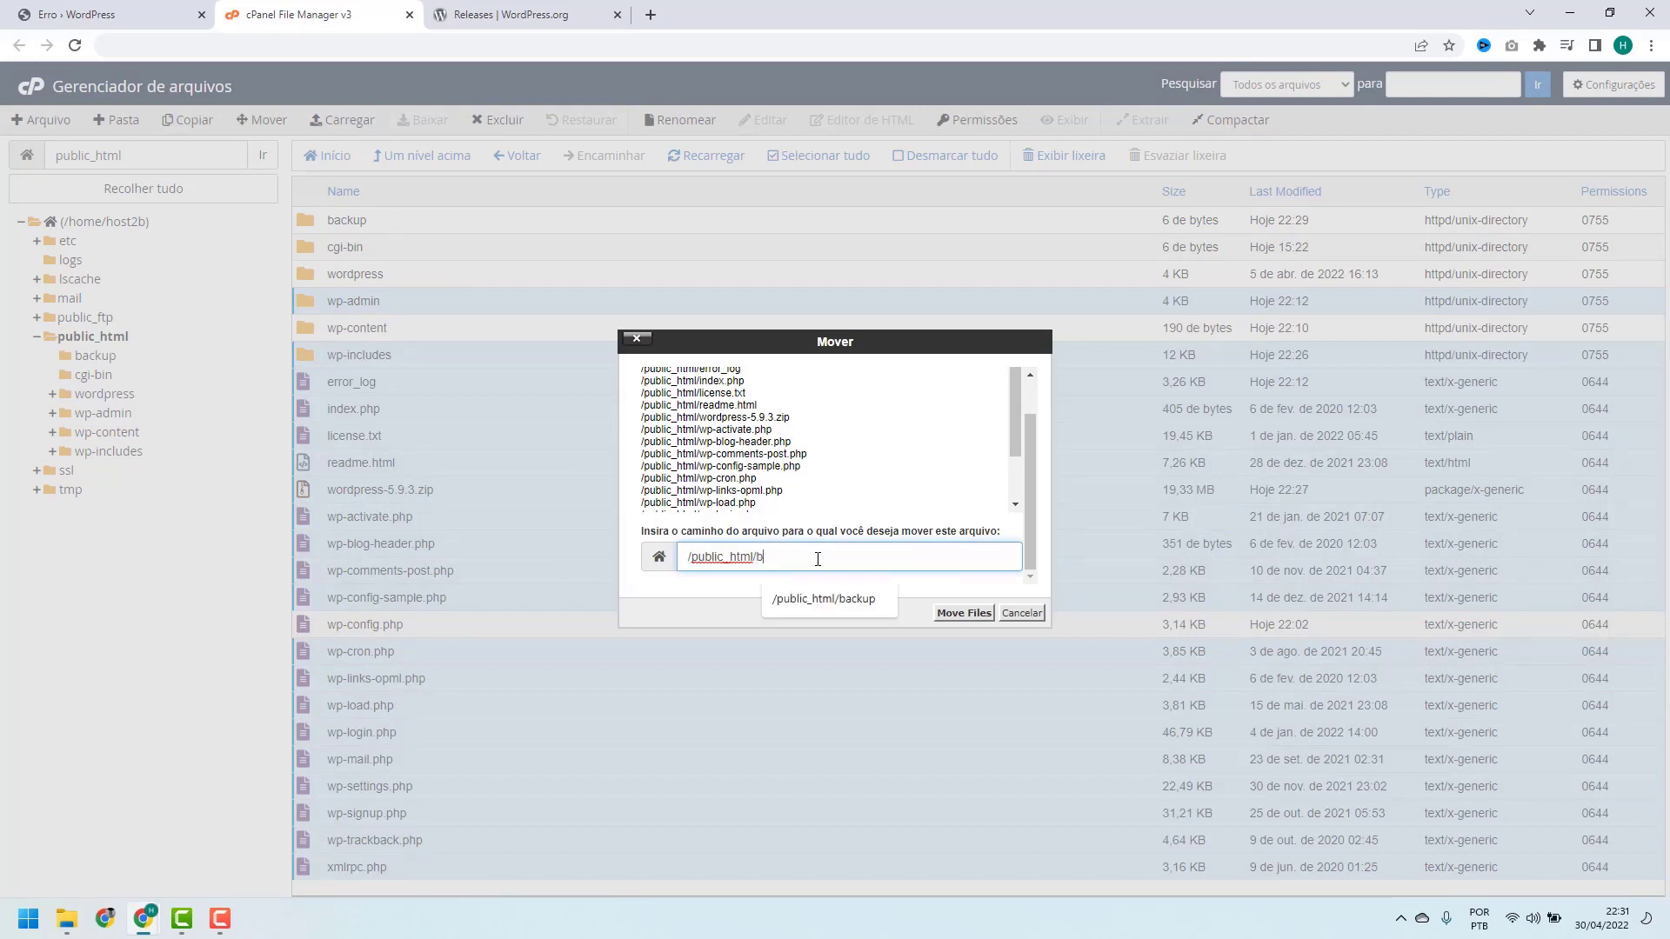
{"action": "type", "text": "ackup"}
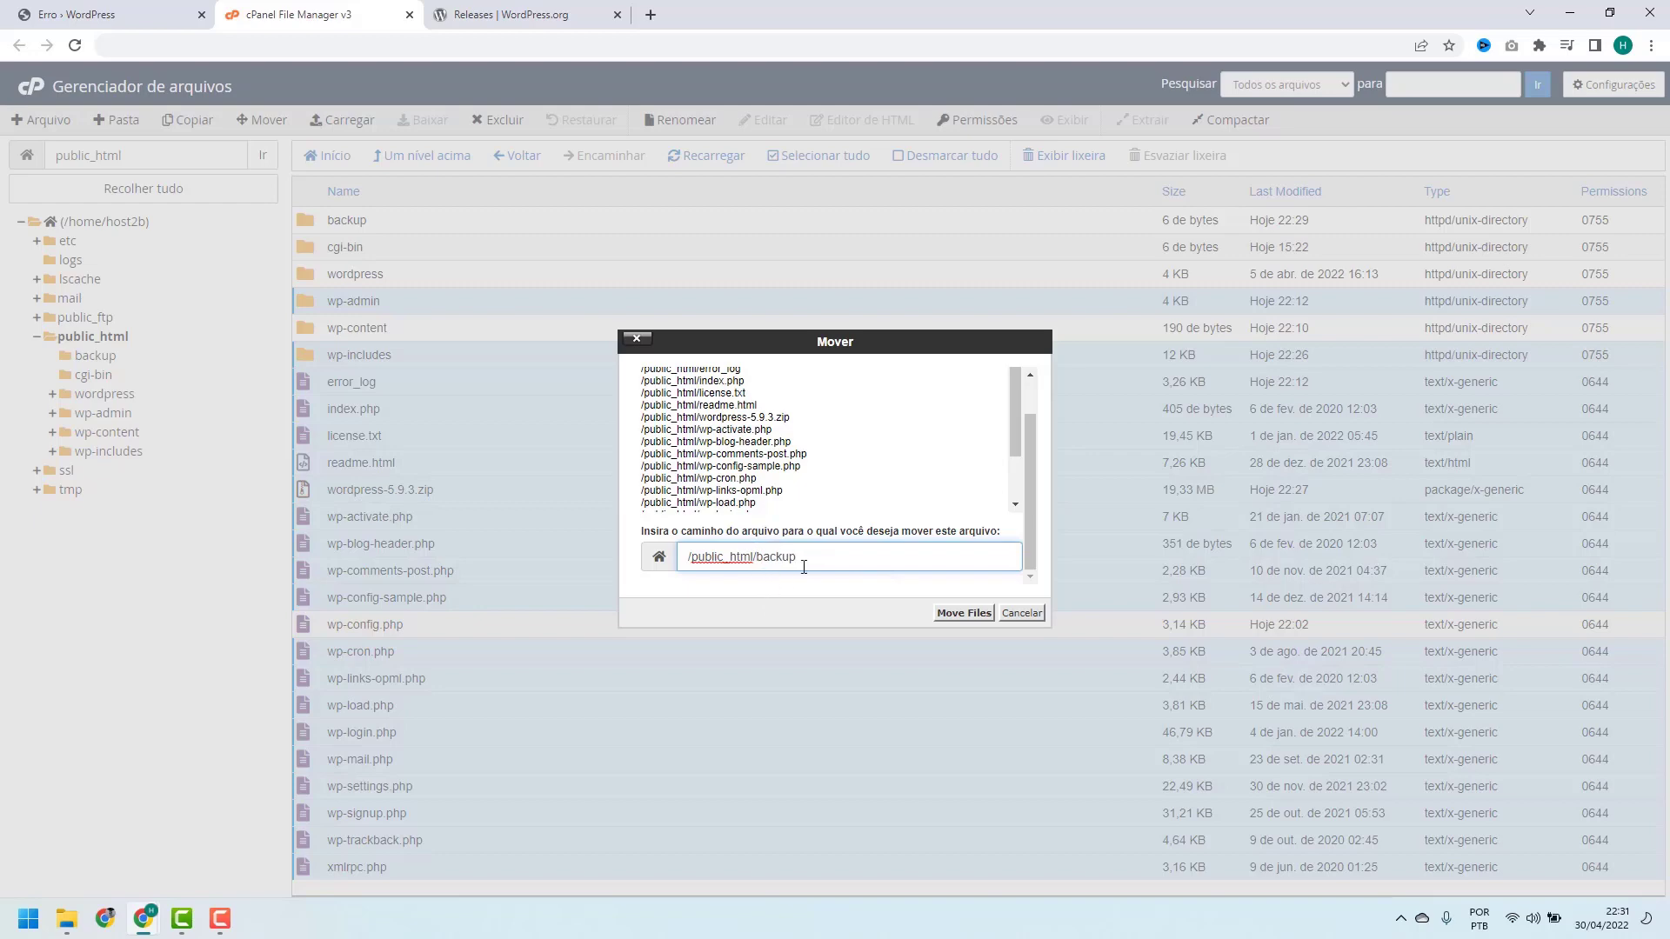
{"action": "left_click", "coordinate": [956, 614]}
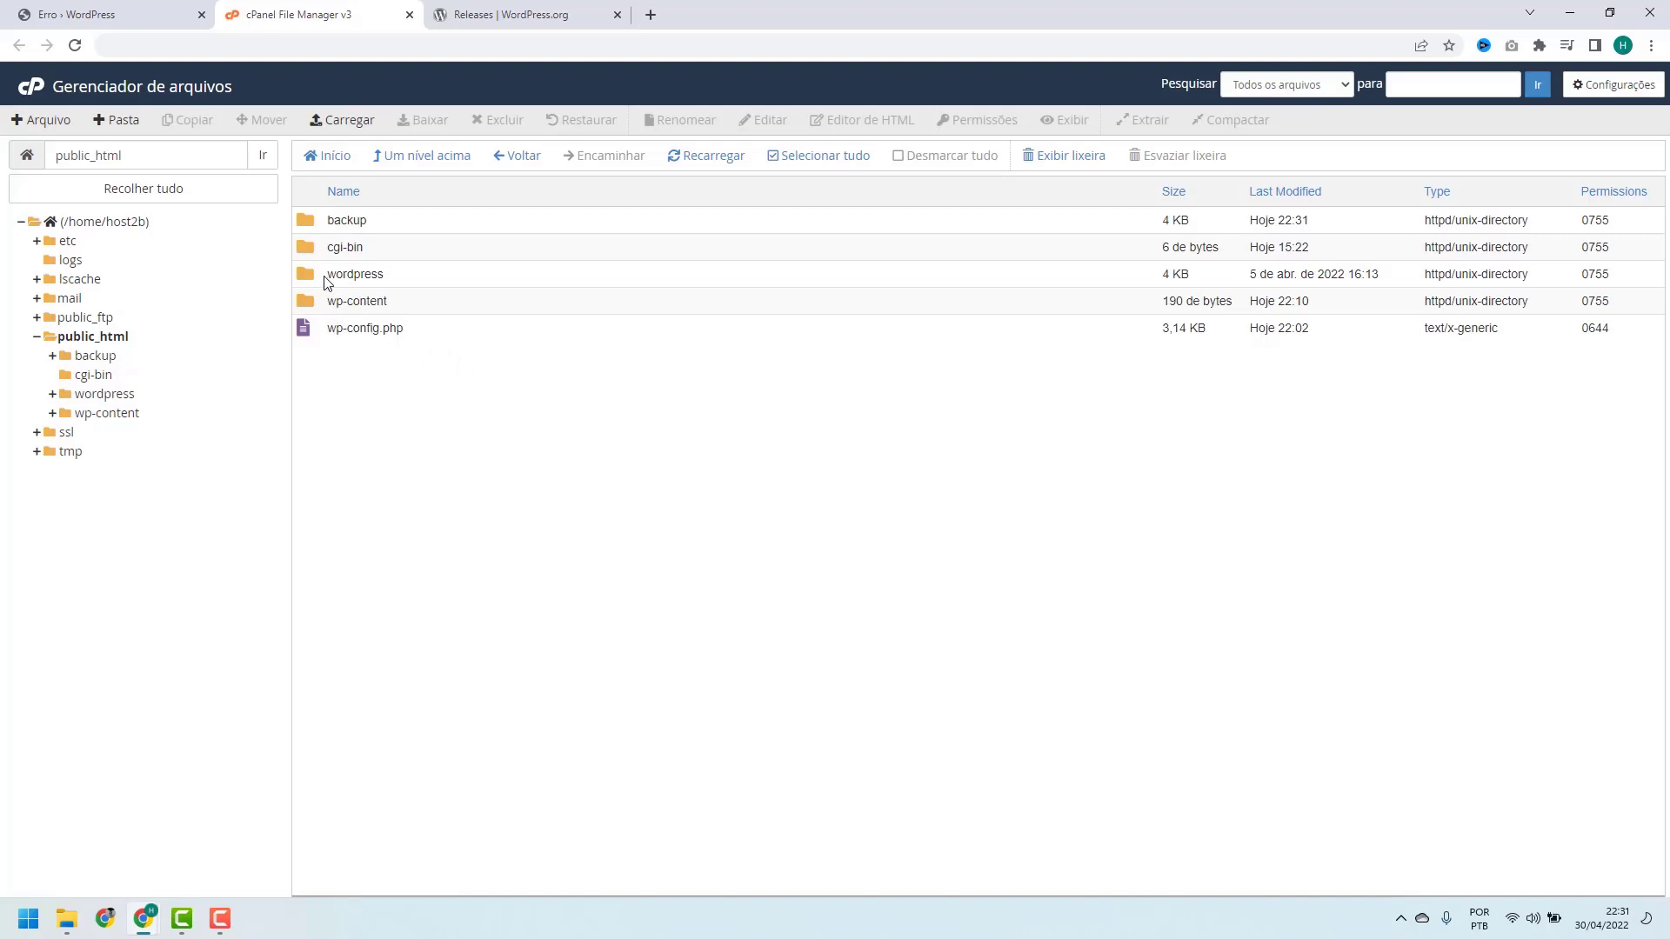
Move everything in the extracted wordpress folder except wp-content to /public_html, and go back up to public_html
{"action": "double_click", "coordinate": [388, 272]}
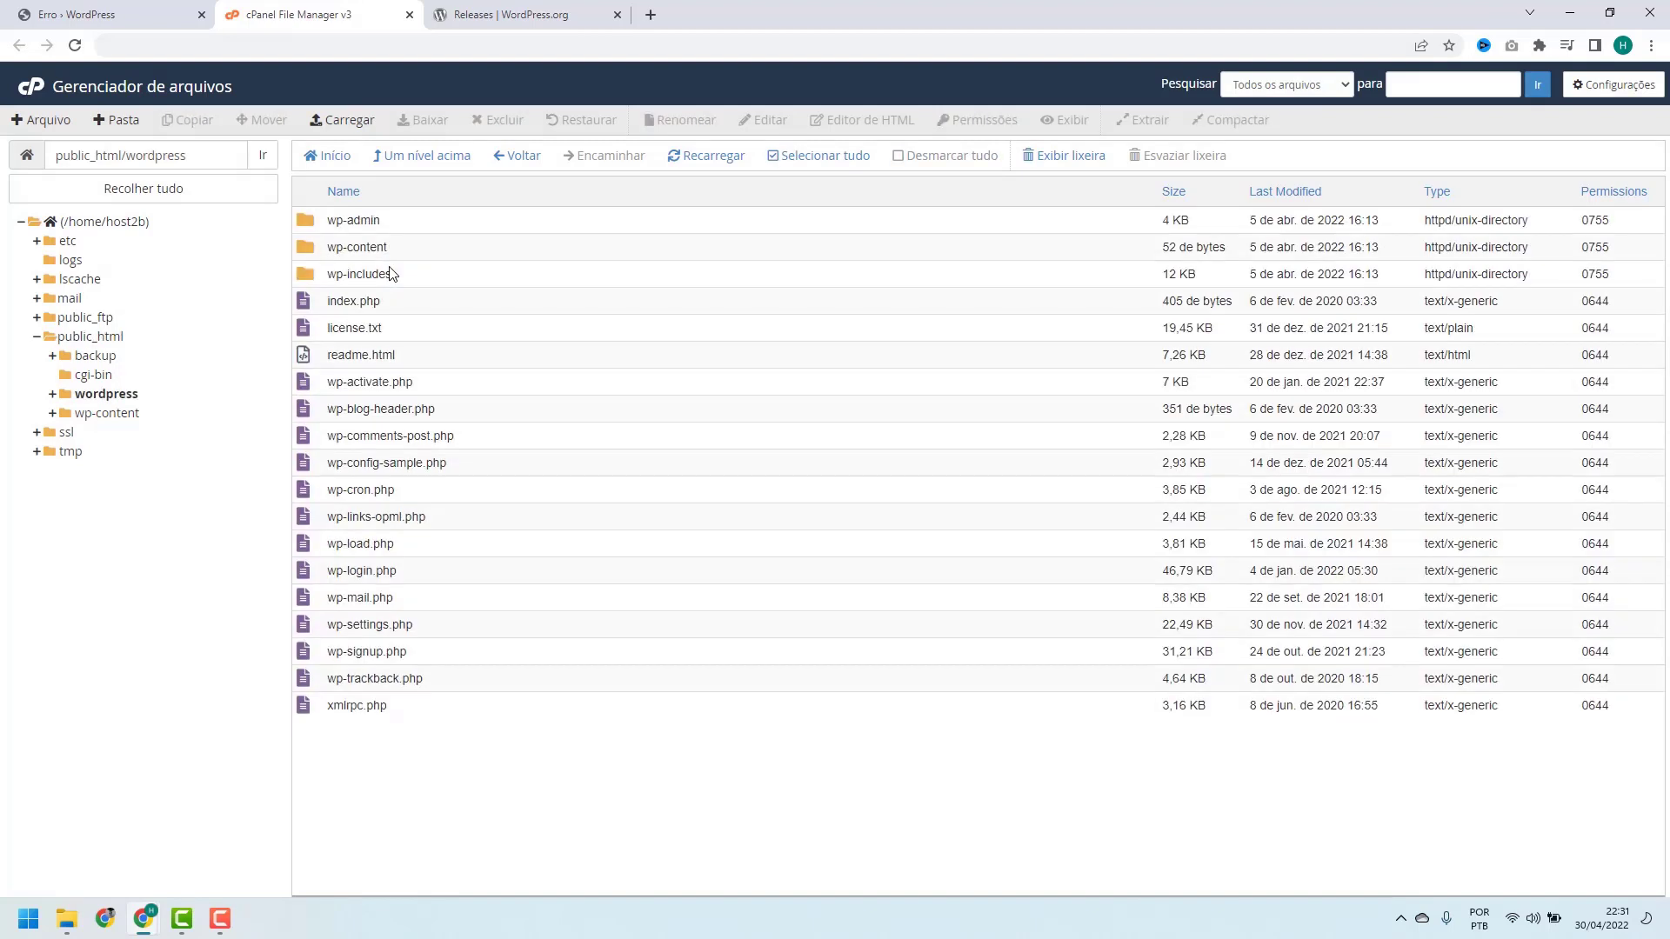
{"action": "left_click", "coordinate": [419, 230]}
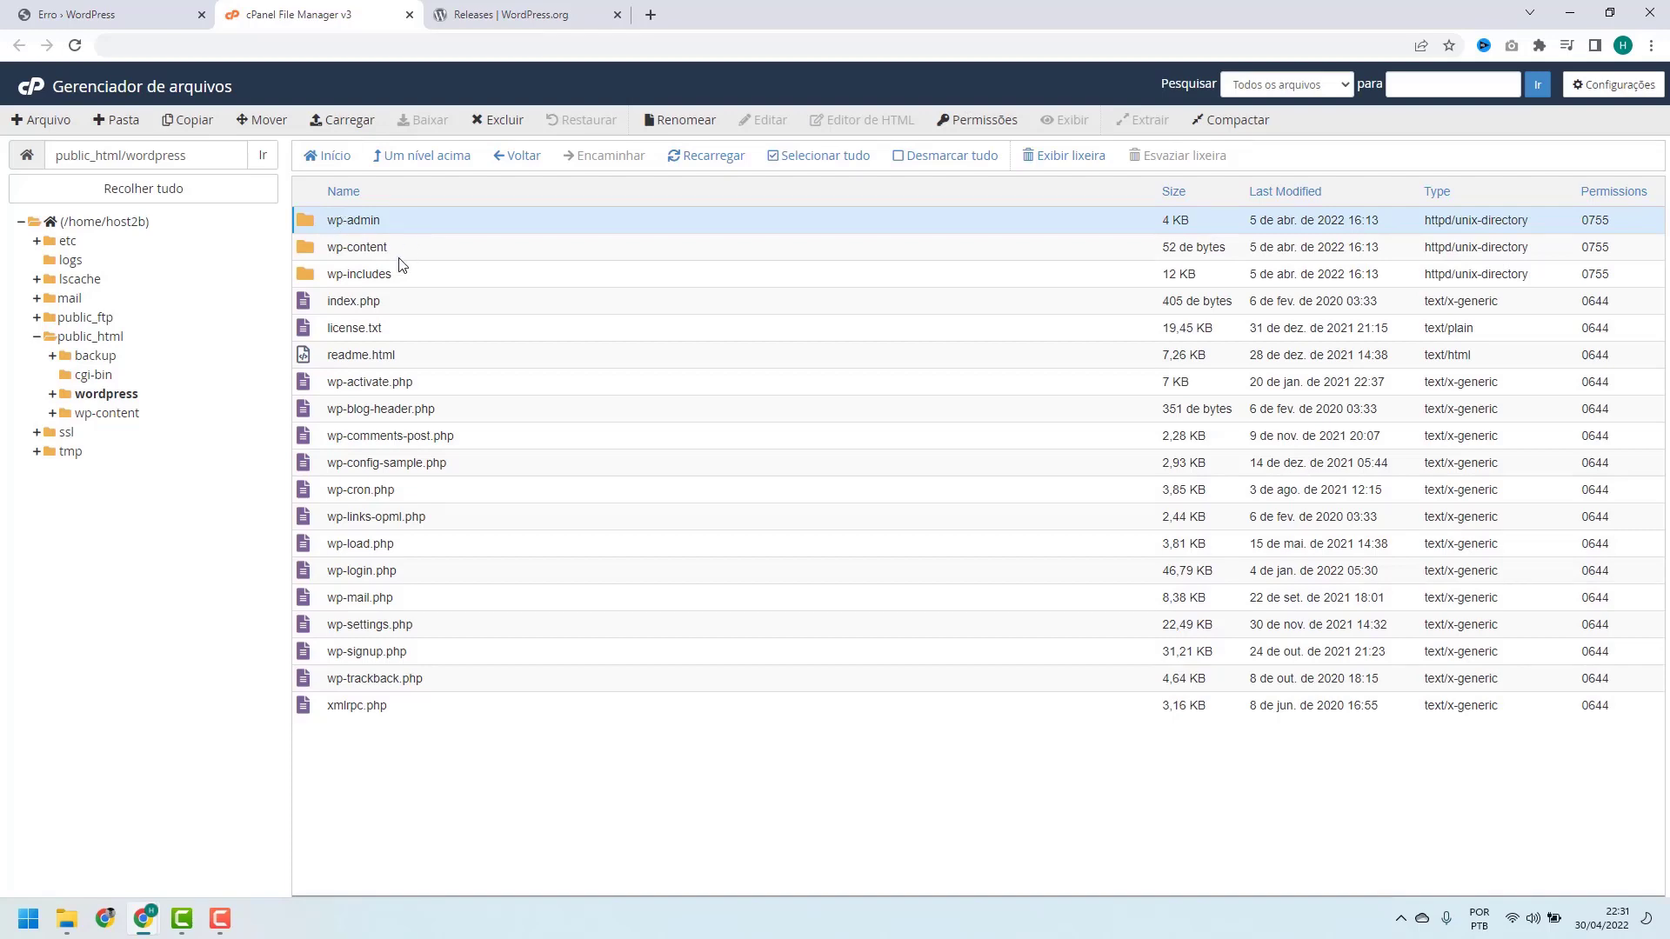
{"action": "left_click", "coordinate": [419, 709], "text": "shift"}
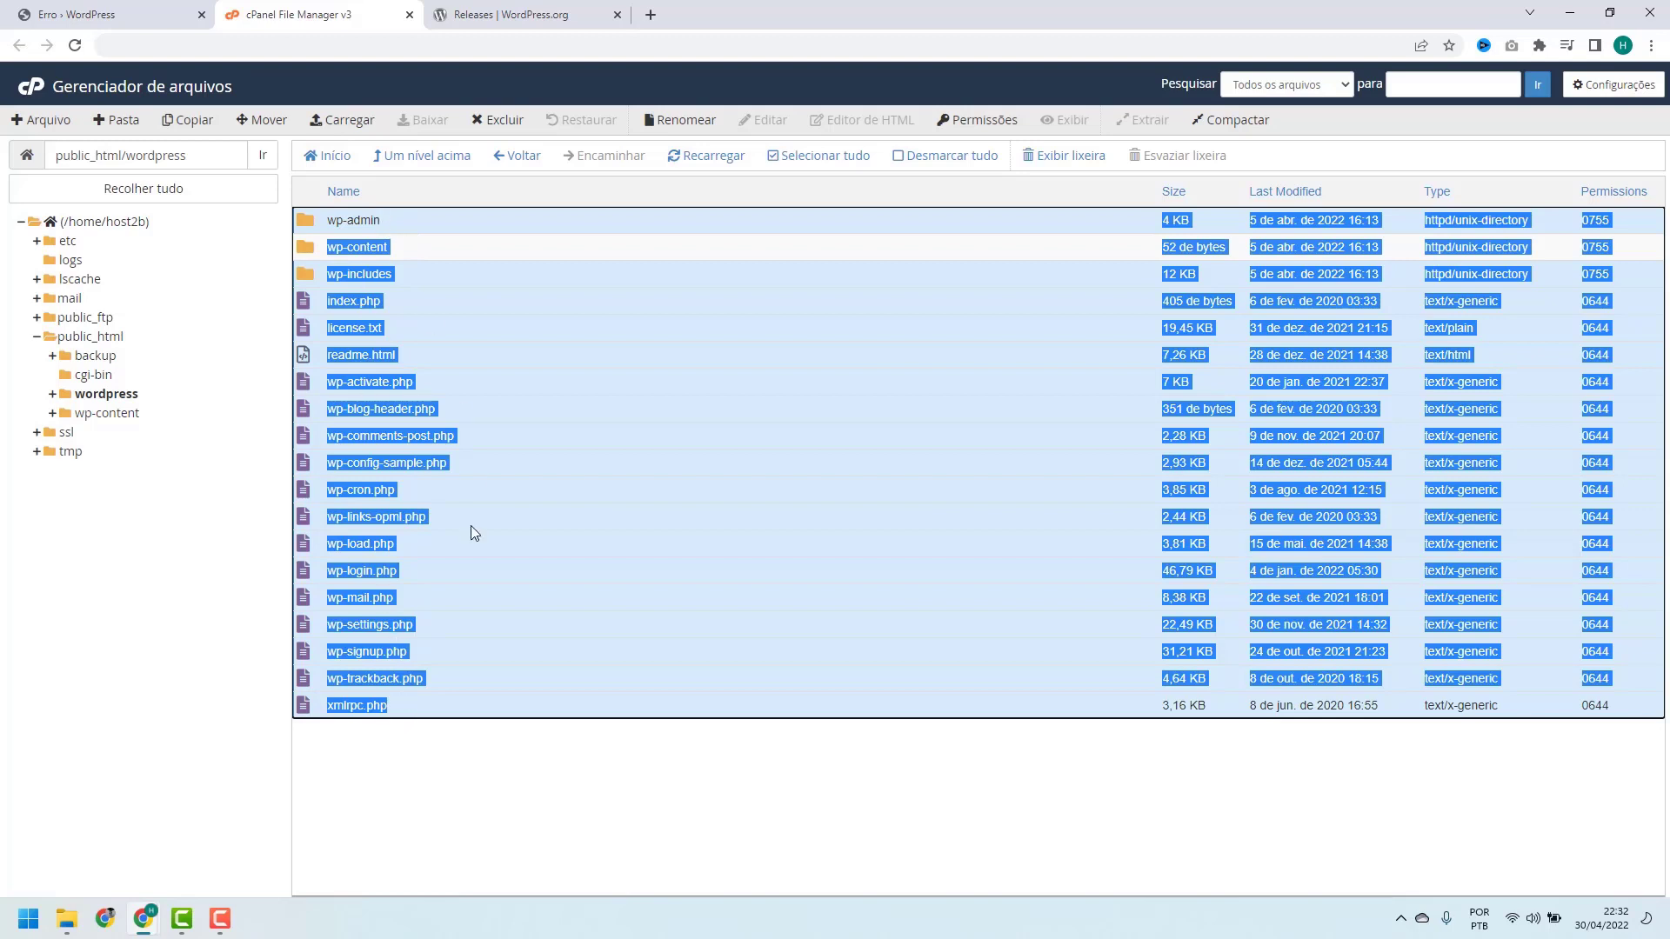
{"action": "left_click", "coordinate": [269, 127]}
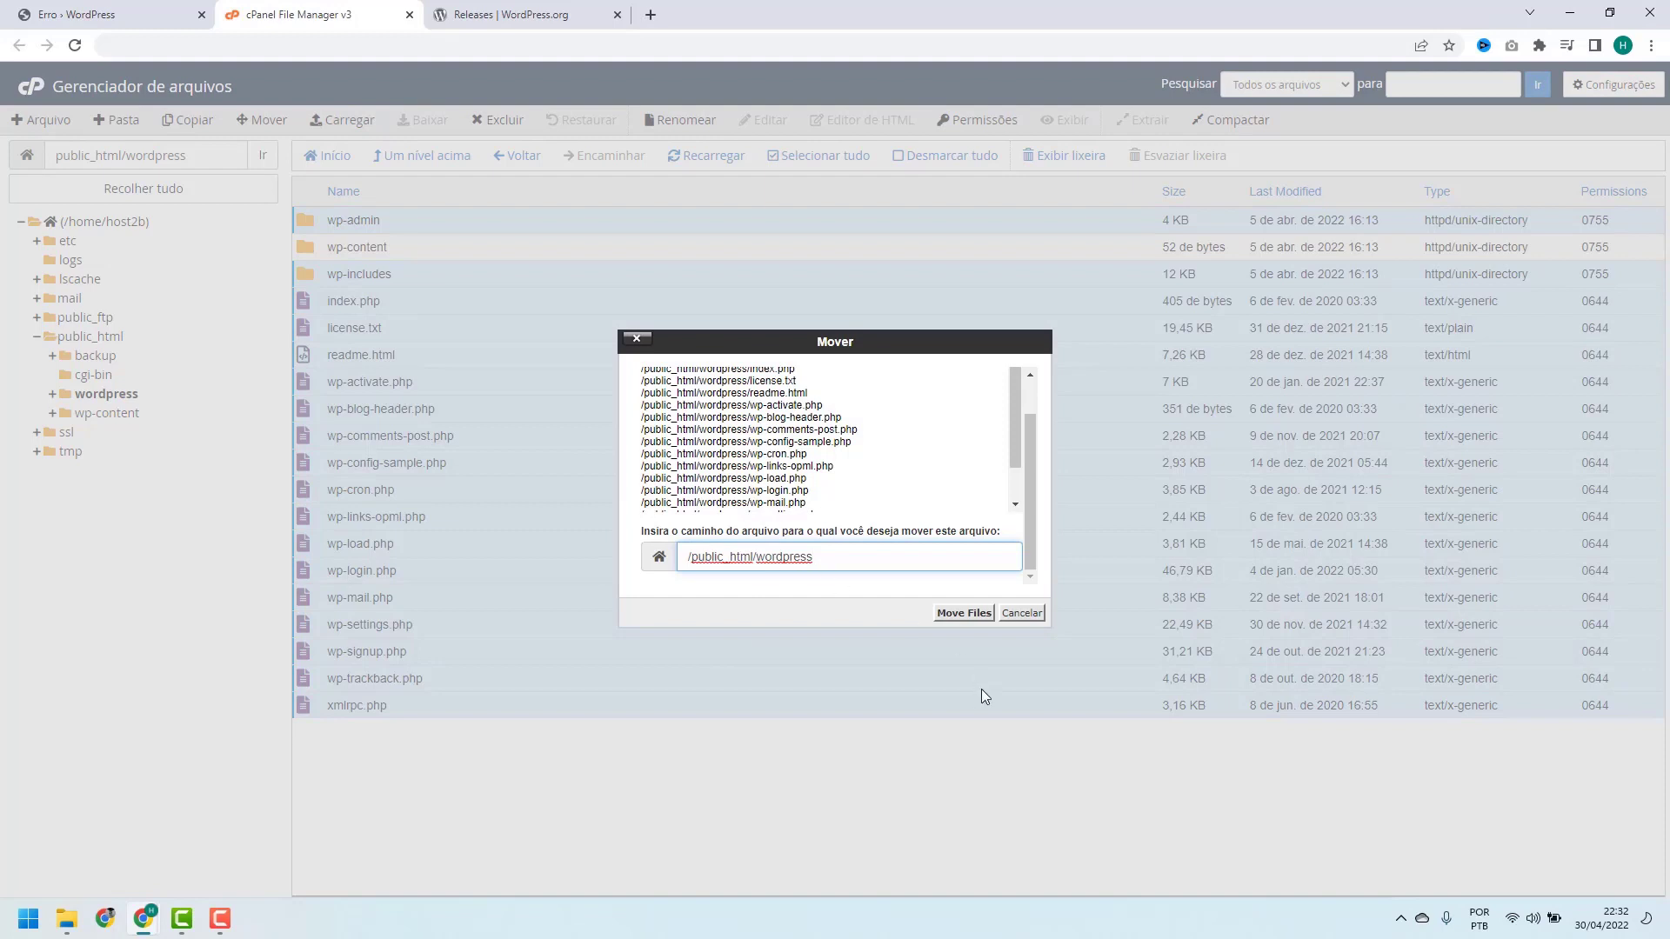
{"action": "key", "text": "BackSpace"}
{"action": "key", "text": "BackSpace"}
{"action": "key", "text": "BackSpace"}
{"action": "key", "text": "BackSpace"}
{"action": "key", "text": "BackSpace"}
{"action": "key", "text": "BackSpace"}
{"action": "key", "text": "BackSpace"}
{"action": "key", "text": "BackSpace"}
{"action": "key", "text": "BackSpace"}
{"action": "key", "text": "BackSpace"}
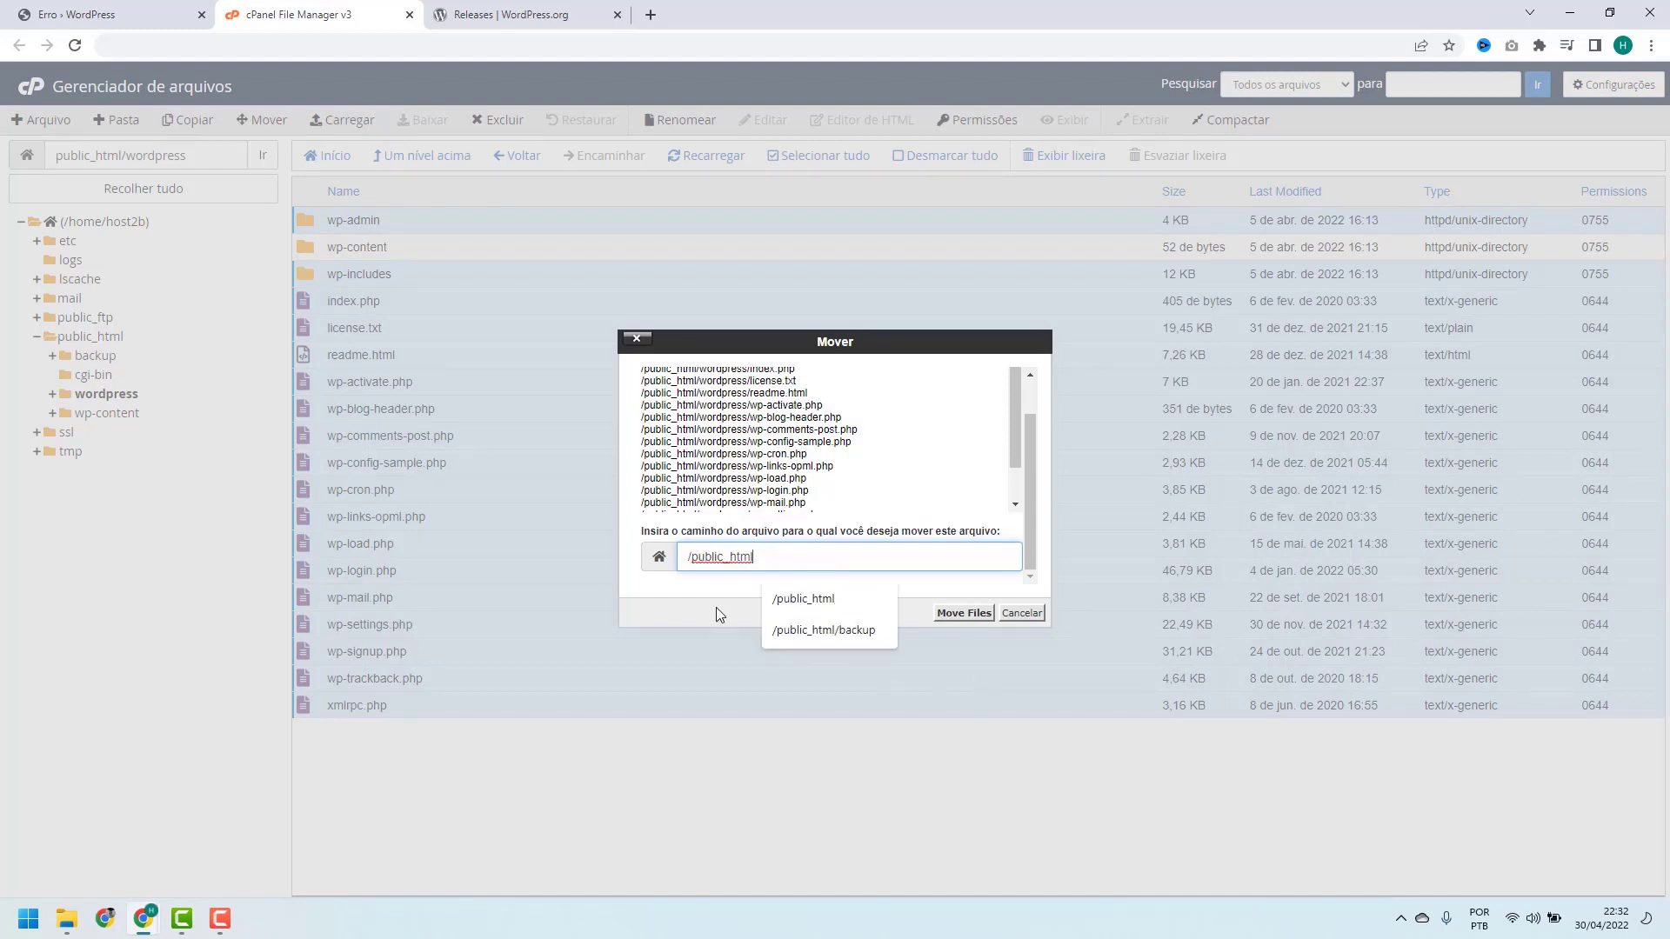
{"action": "left_click", "coordinate": [686, 541]}
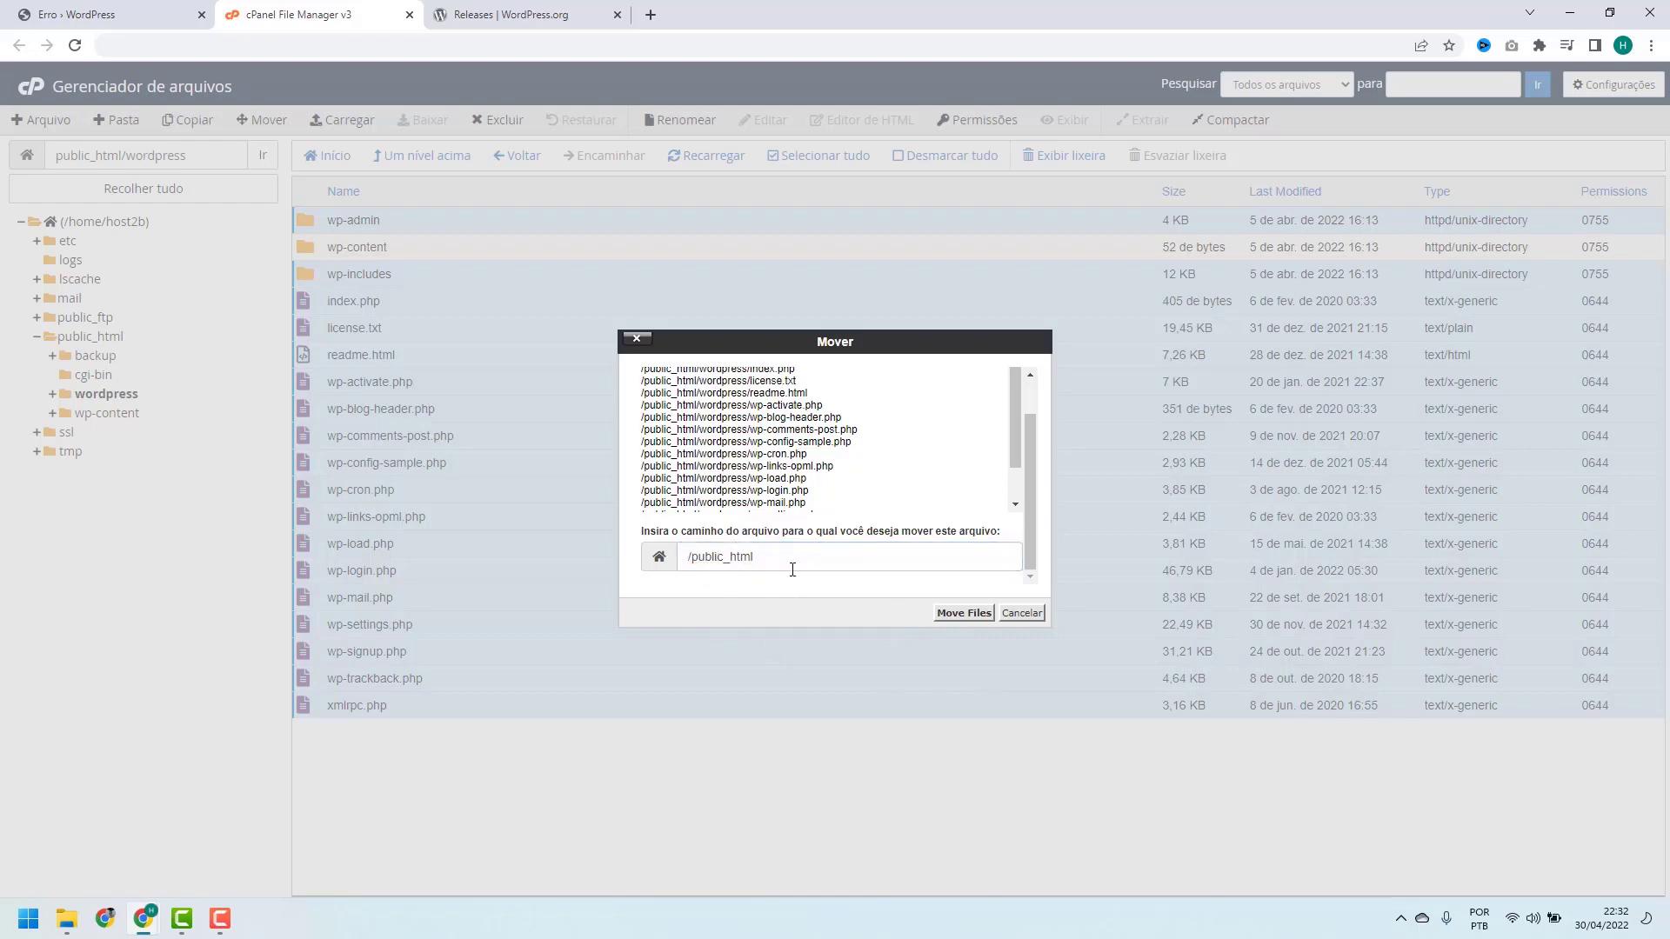
{"action": "left_click", "coordinate": [952, 615]}
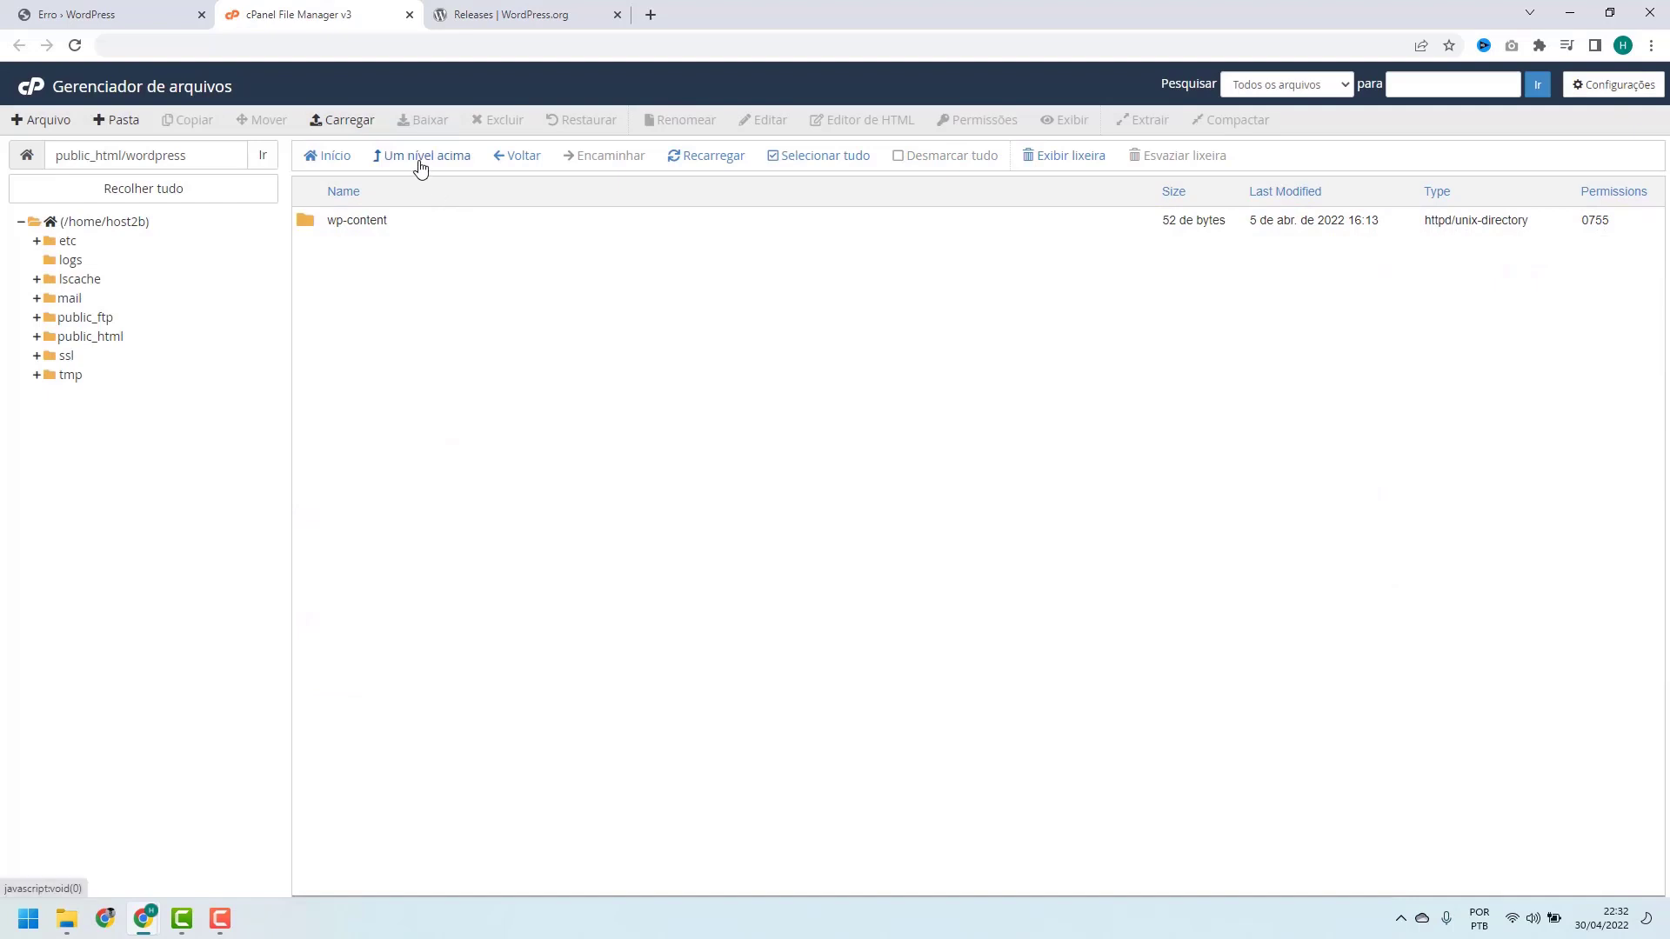
{"action": "left_click", "coordinate": [428, 161]}
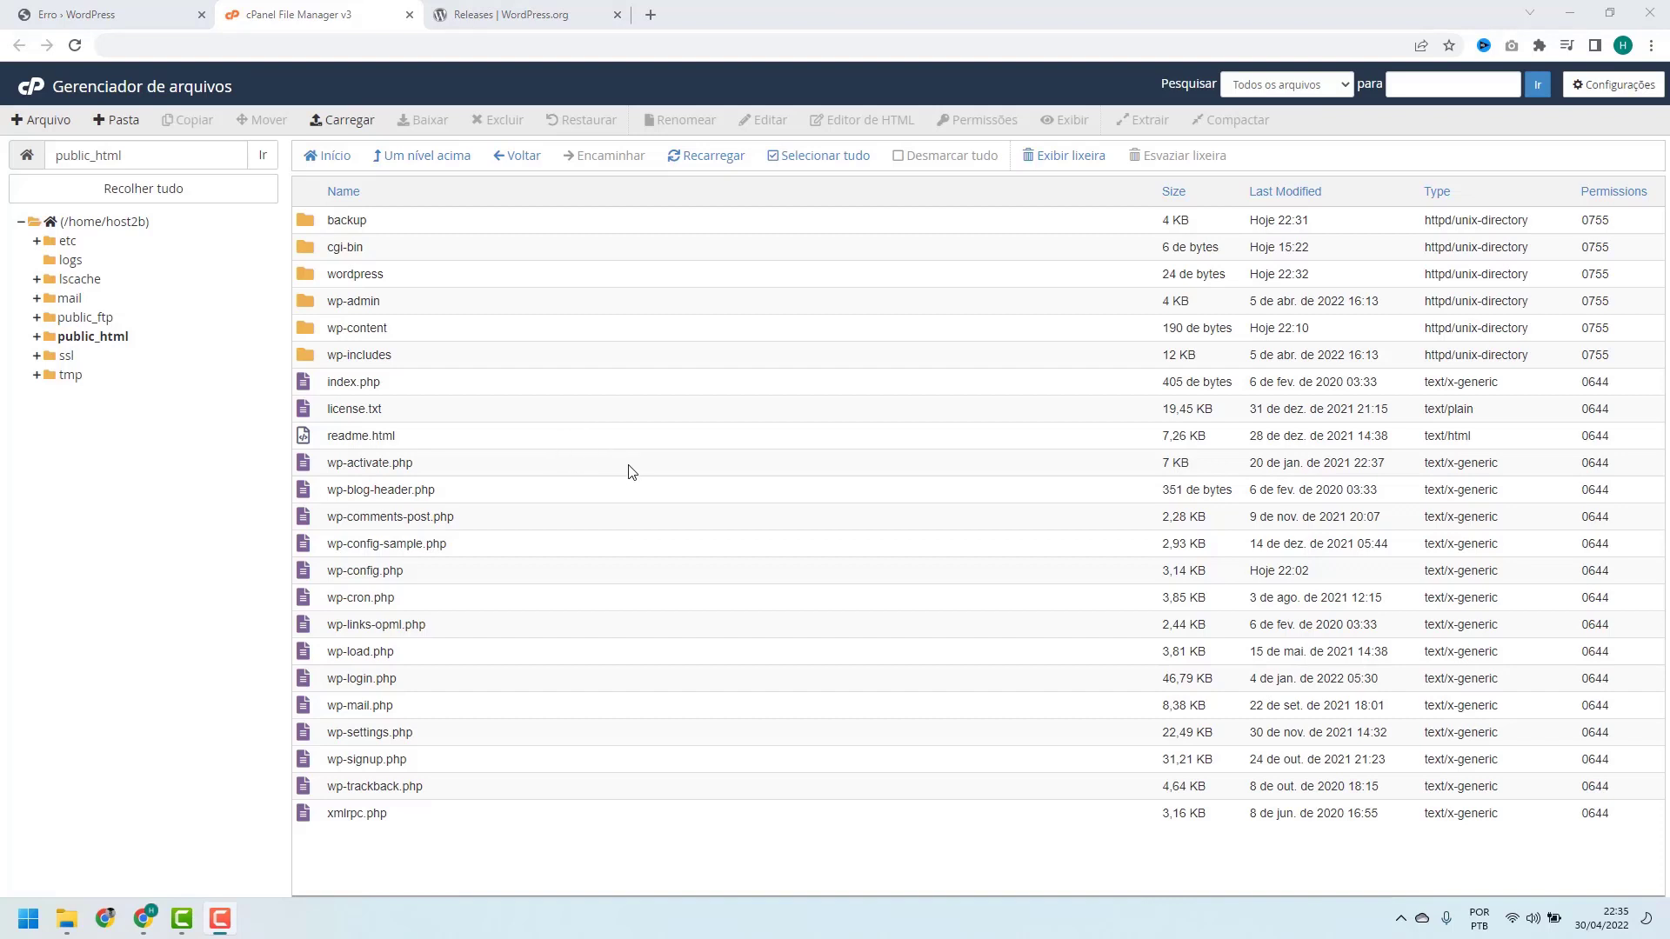
Reload the host2b.online site and check its home page from the banner down to the footer
{"action": "left_click", "coordinate": [130, 14]}
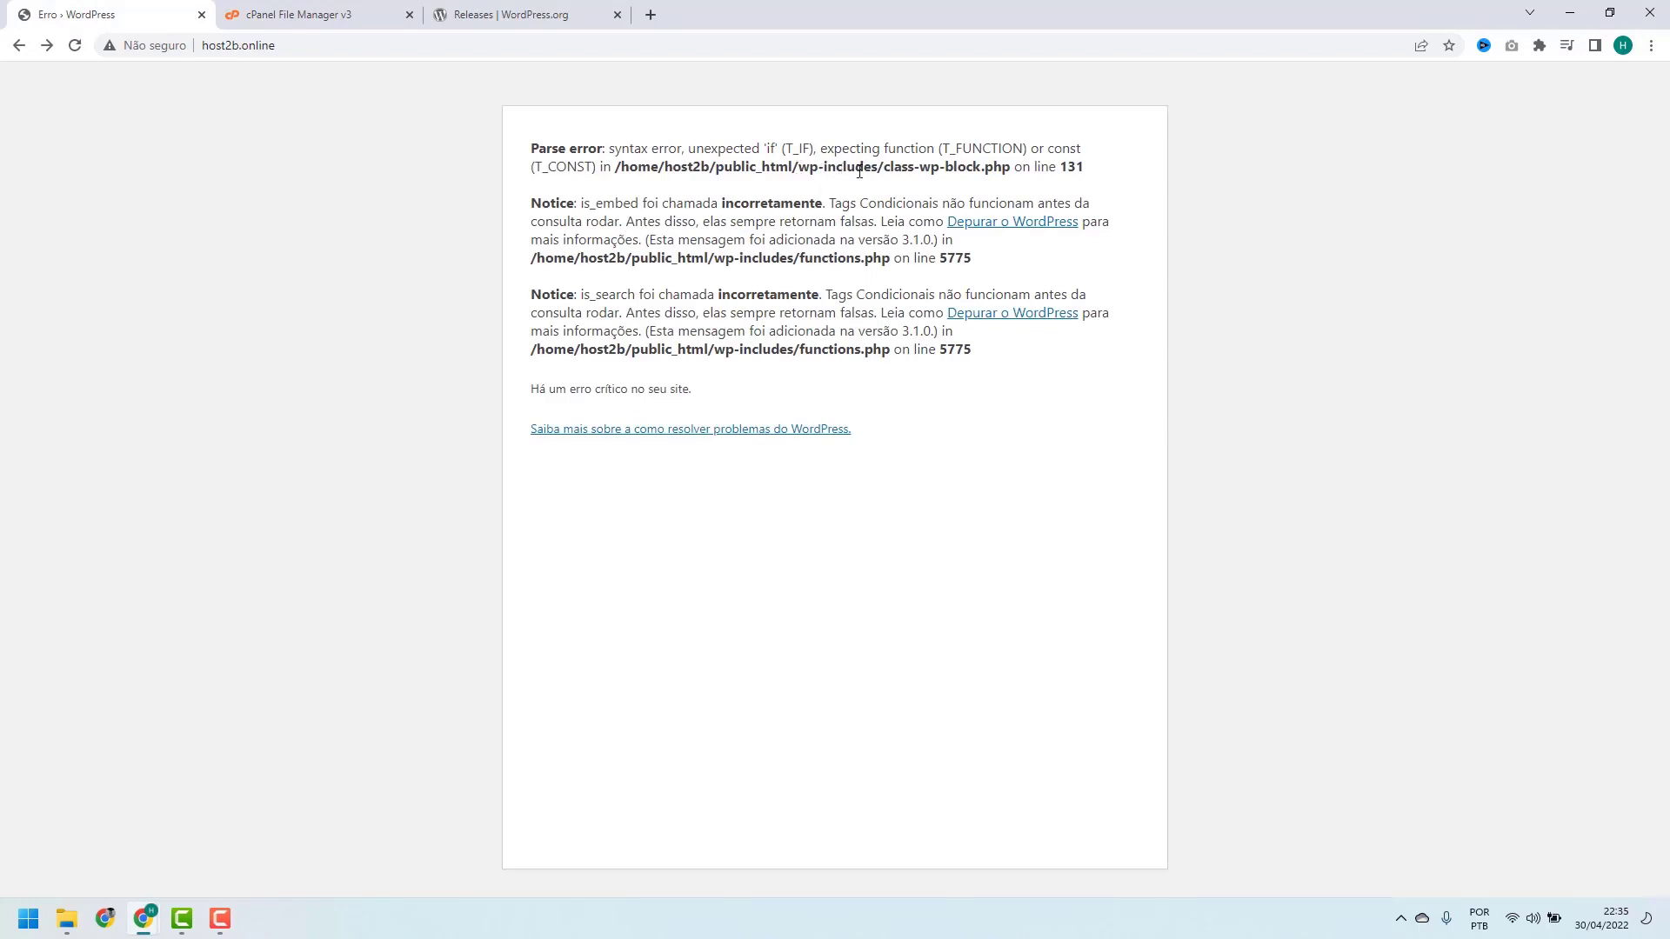
{"action": "left_click", "coordinate": [75, 47]}
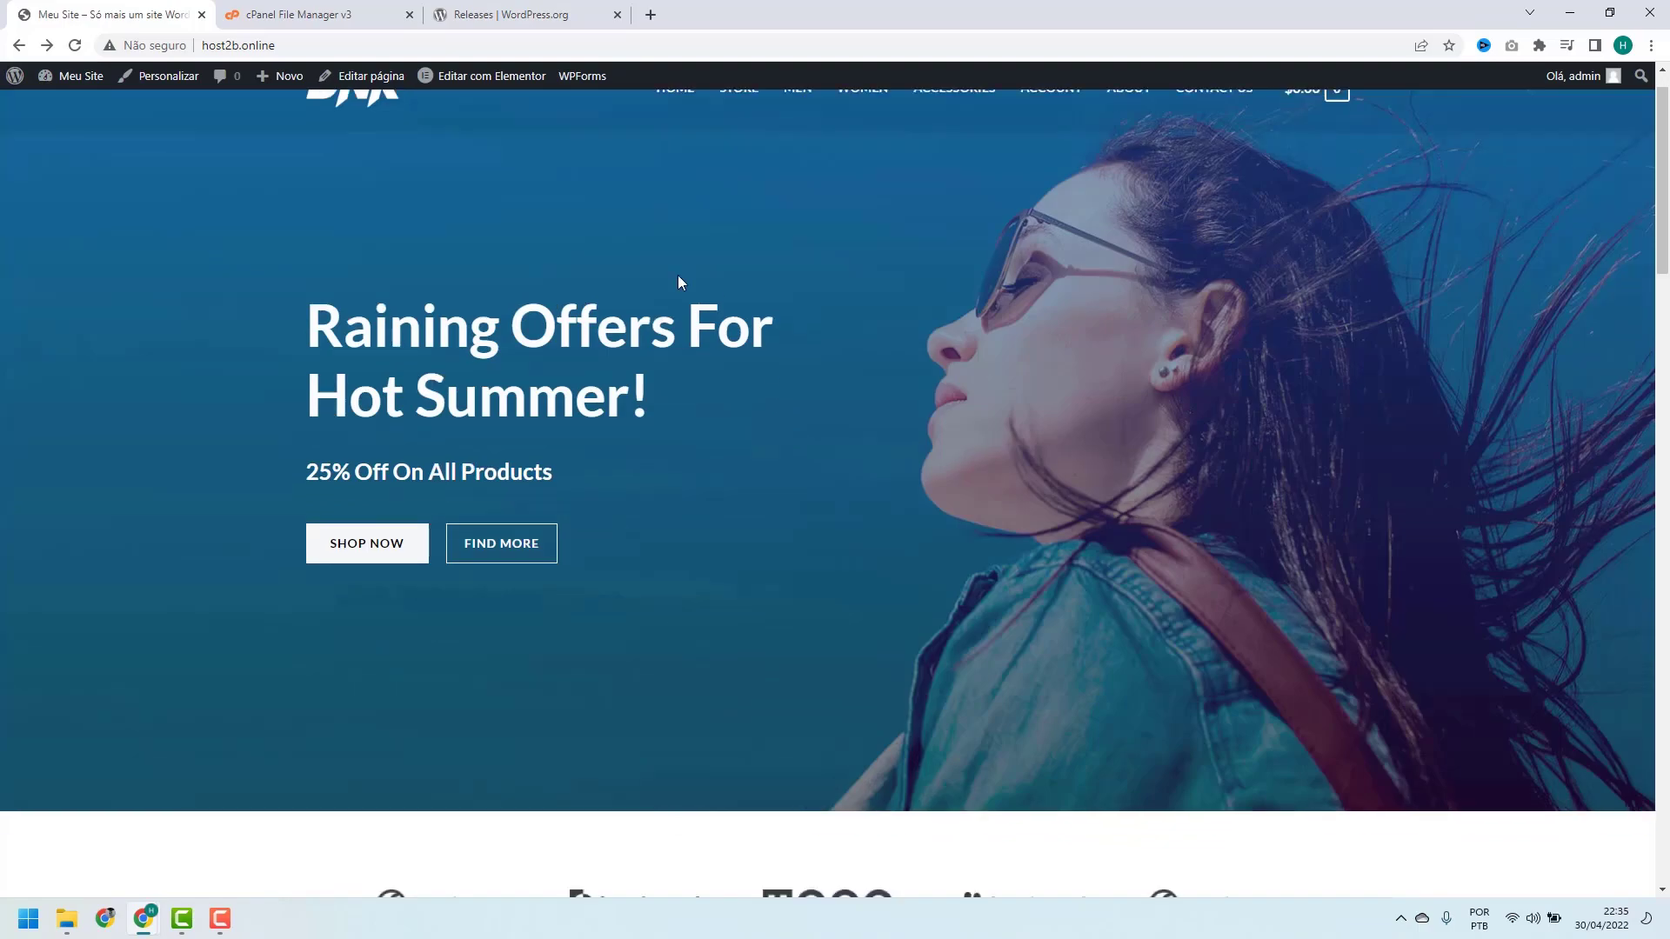
{"action": "scroll", "coordinate": [677, 277], "scroll_direction": "down", "scroll_amount": 15}
{"action": "scroll", "coordinate": [678, 280], "scroll_direction": "down", "scroll_amount": 6}
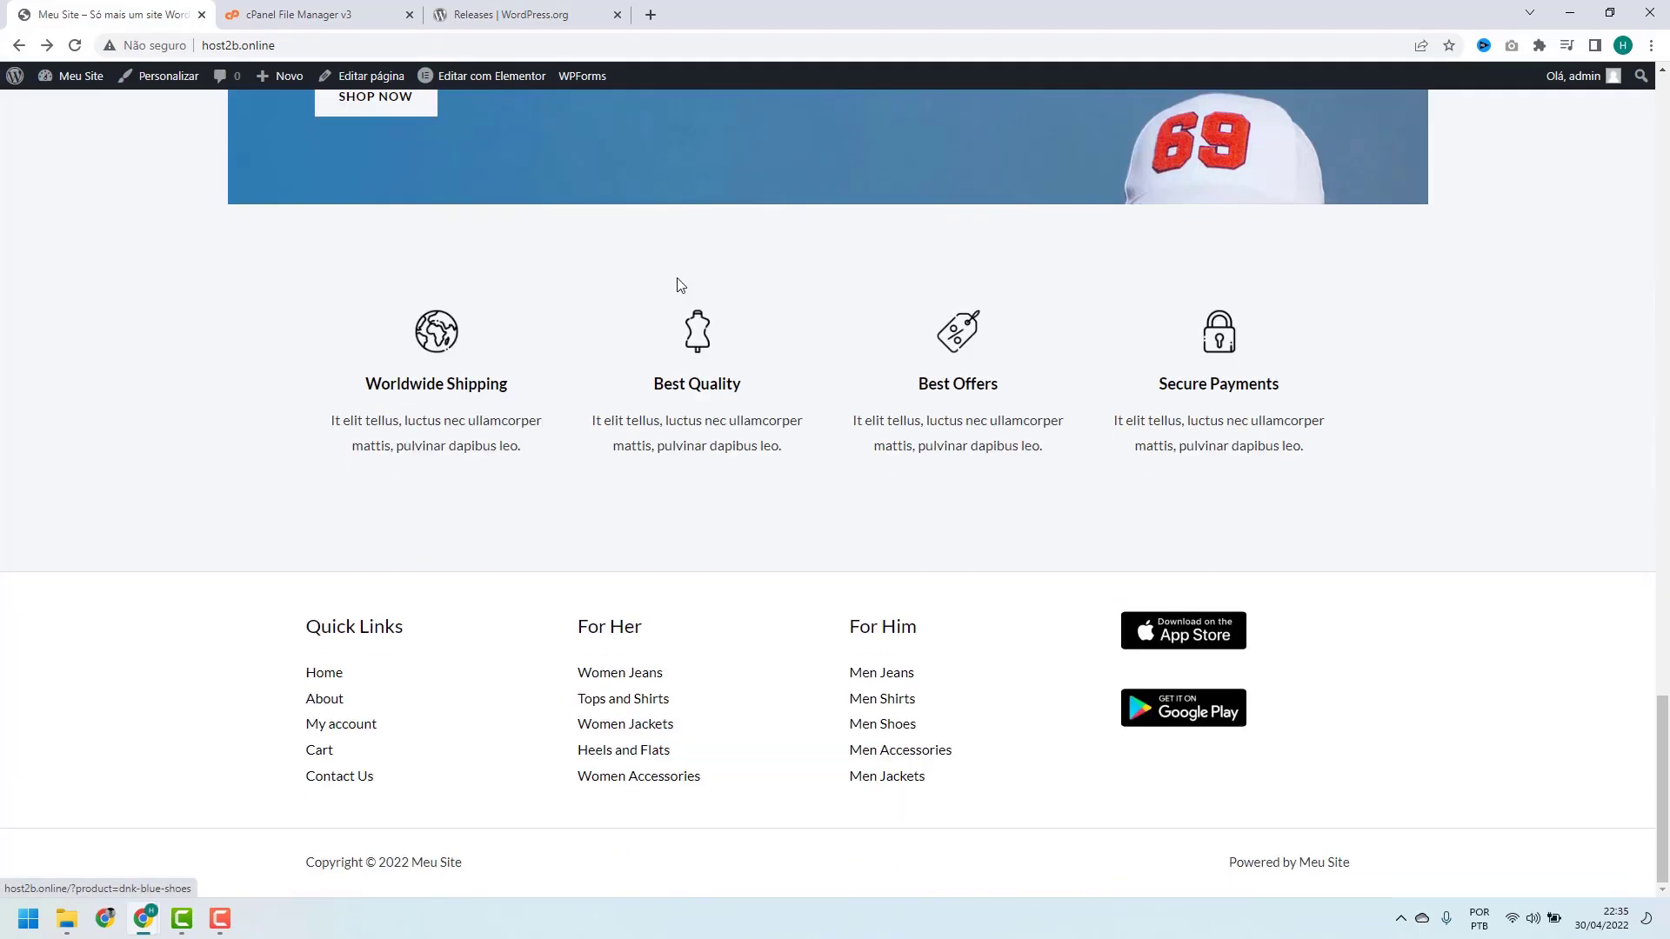
{"action": "scroll", "coordinate": [634, 596], "scroll_direction": "up", "scroll_amount": 20}
{"action": "scroll", "coordinate": [563, 581], "scroll_direction": "up", "scroll_amount": 7}
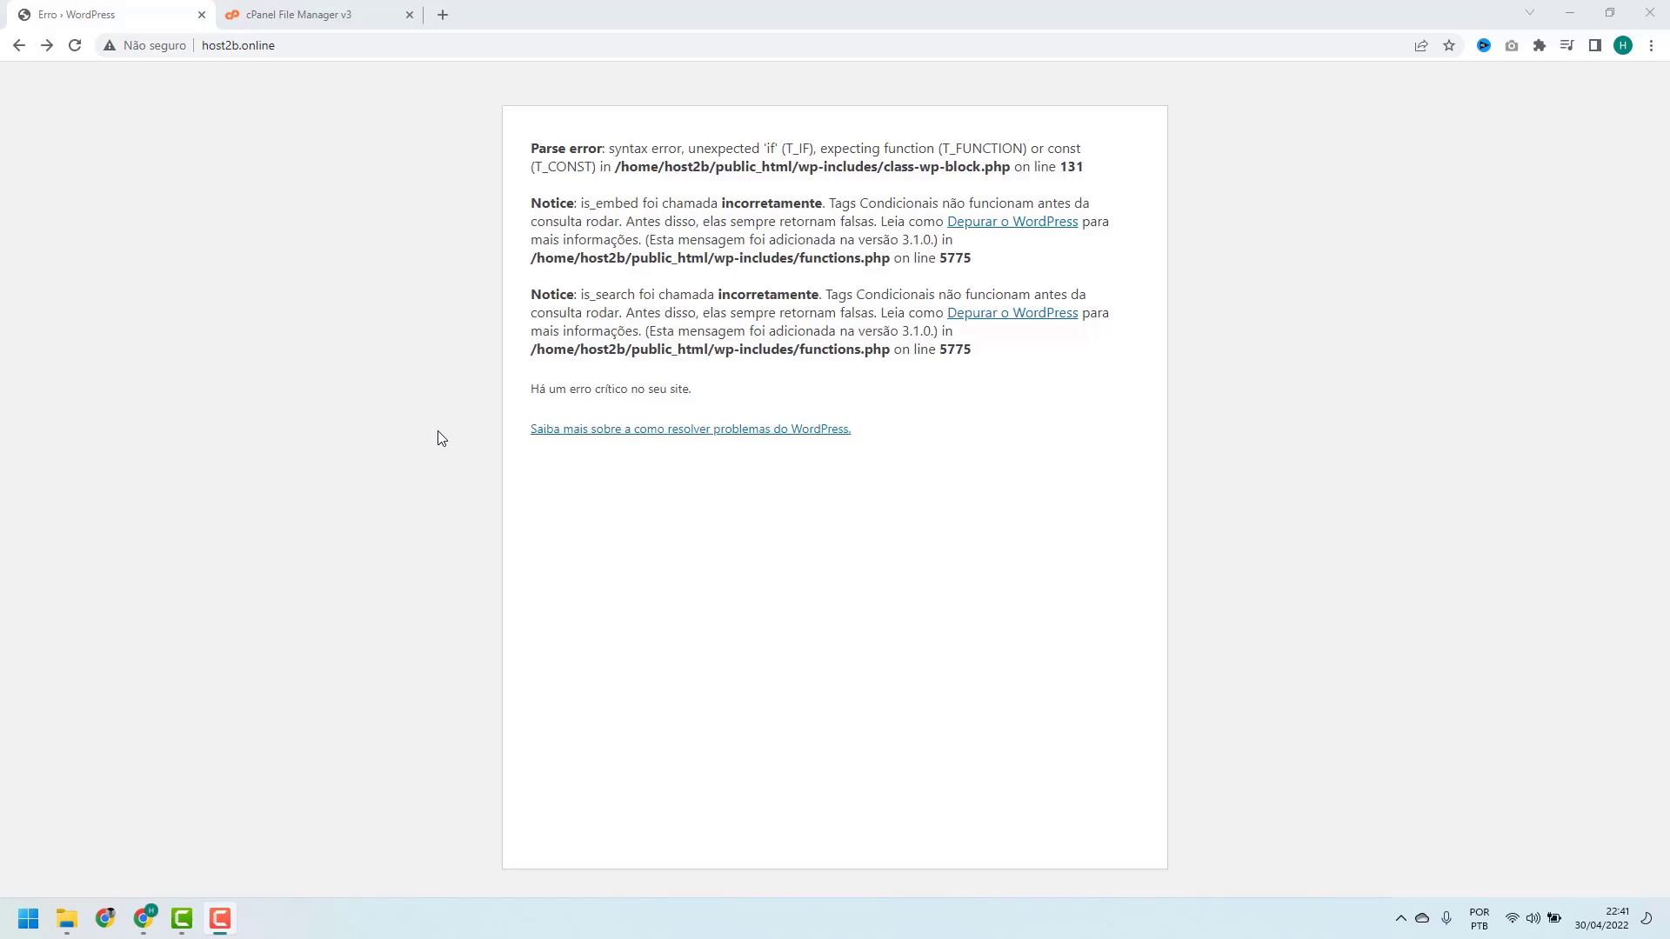
Enable showing hidden files (dotfiles) in the cPanel File Manager preferences and save them
{"action": "left_click", "coordinate": [317, 8]}
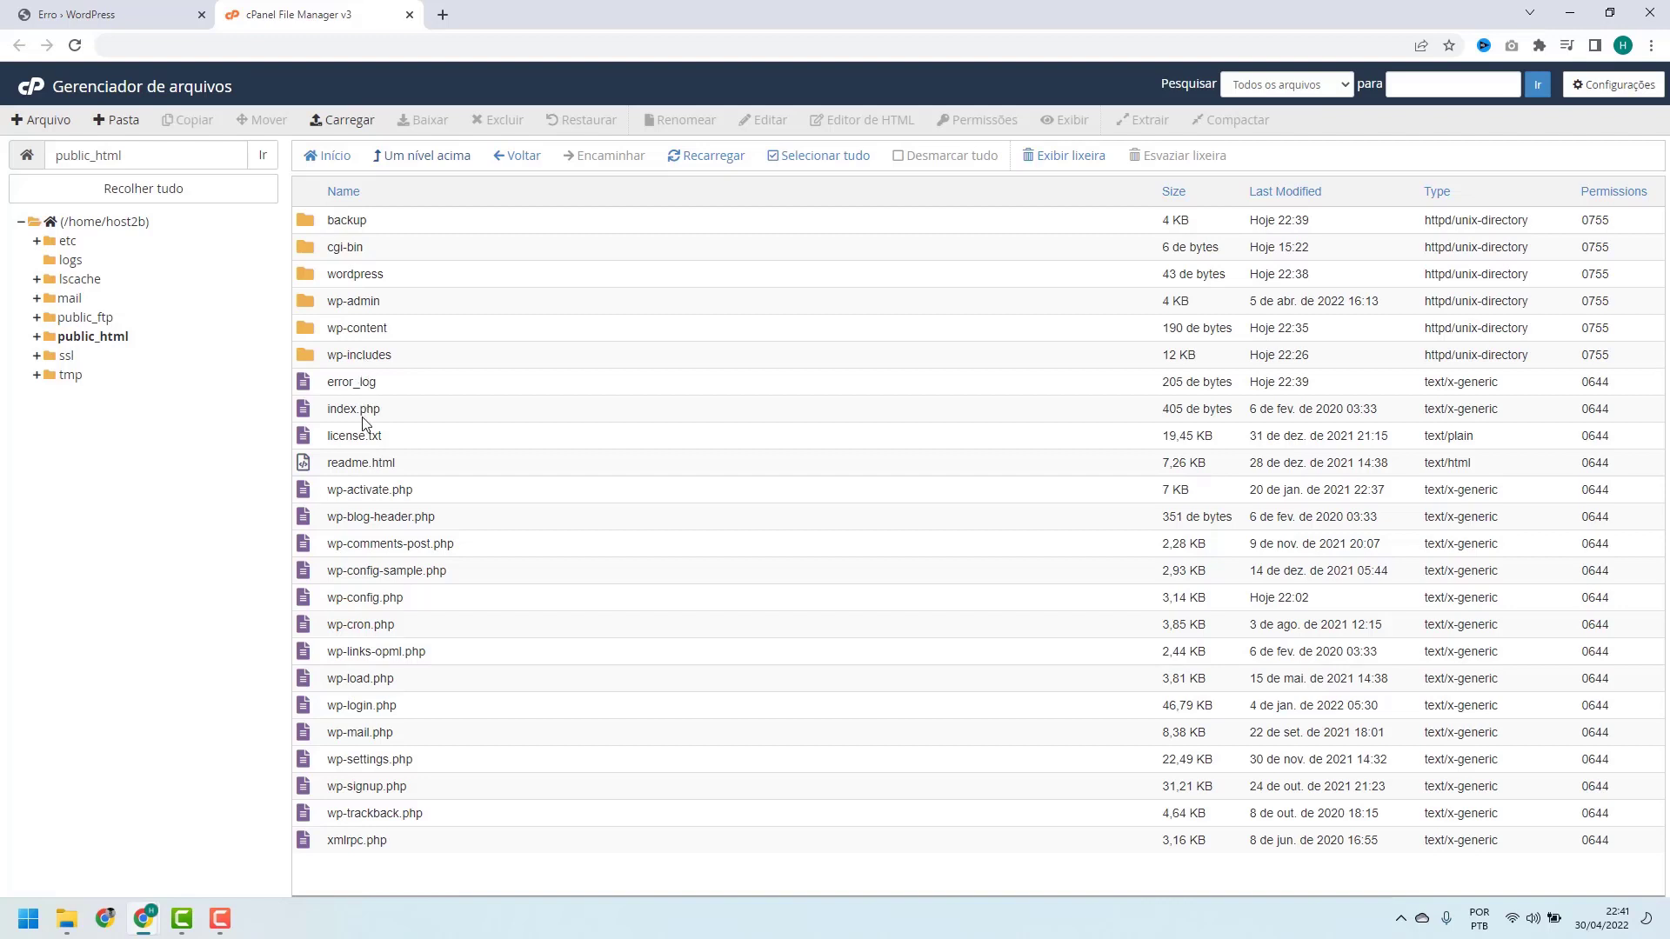
{"action": "left_click", "coordinate": [1607, 88]}
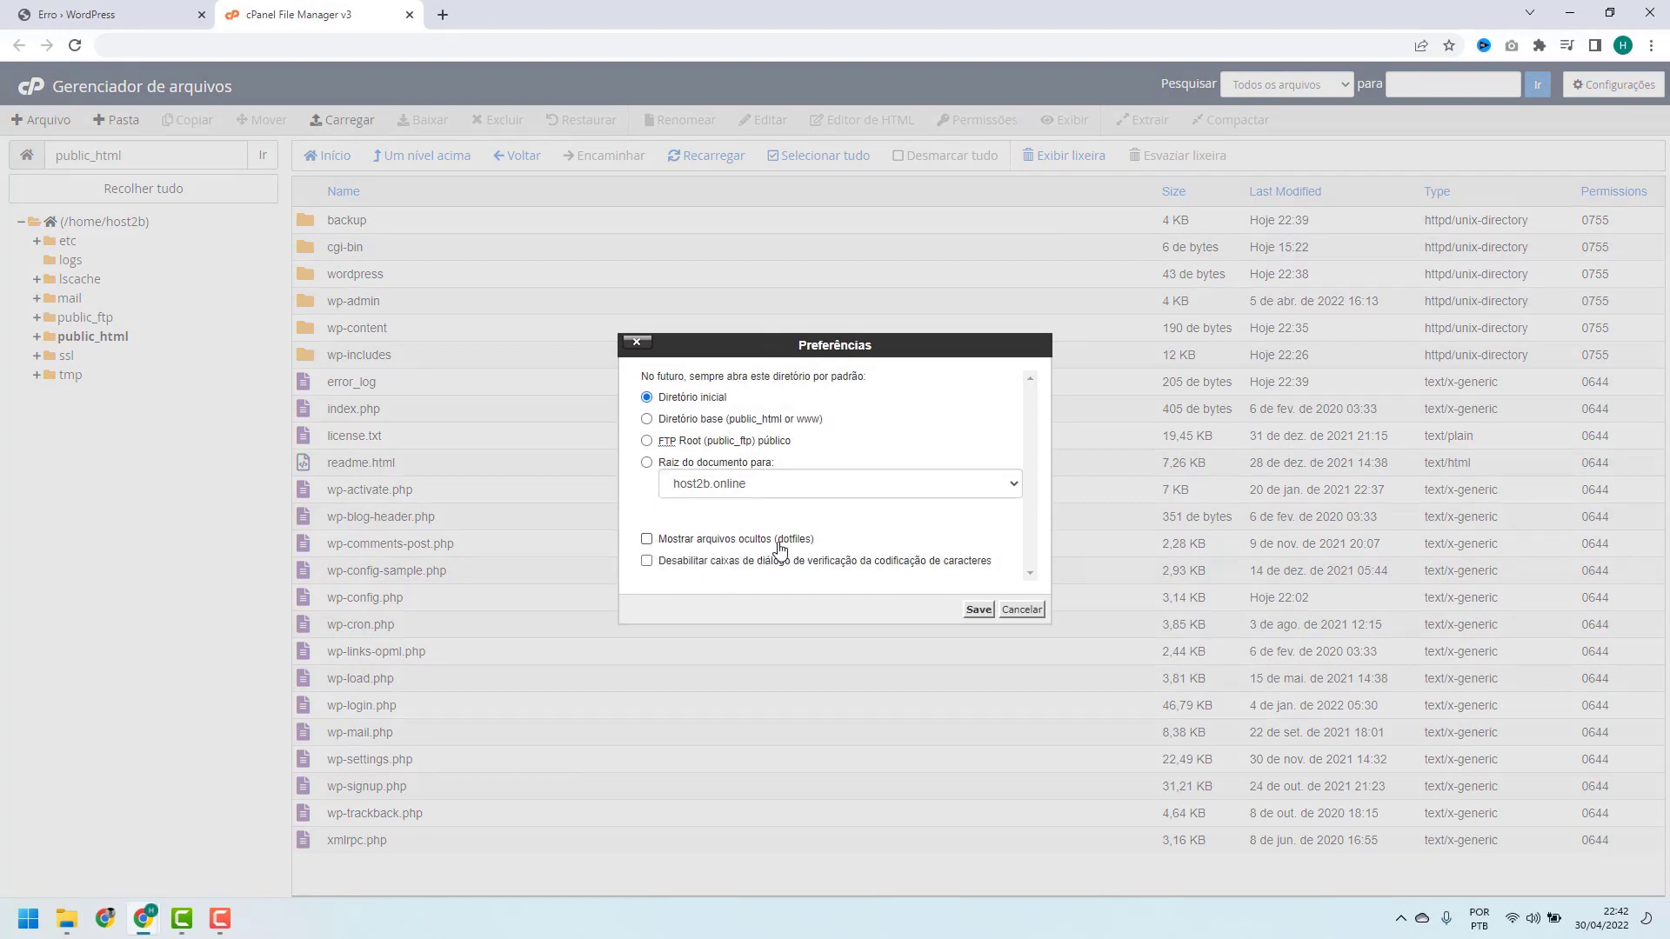
{"action": "left_click", "coordinate": [647, 544]}
{"action": "left_click", "coordinate": [646, 545]}
{"action": "left_click", "coordinate": [646, 546]}
{"action": "left_click", "coordinate": [974, 611]}
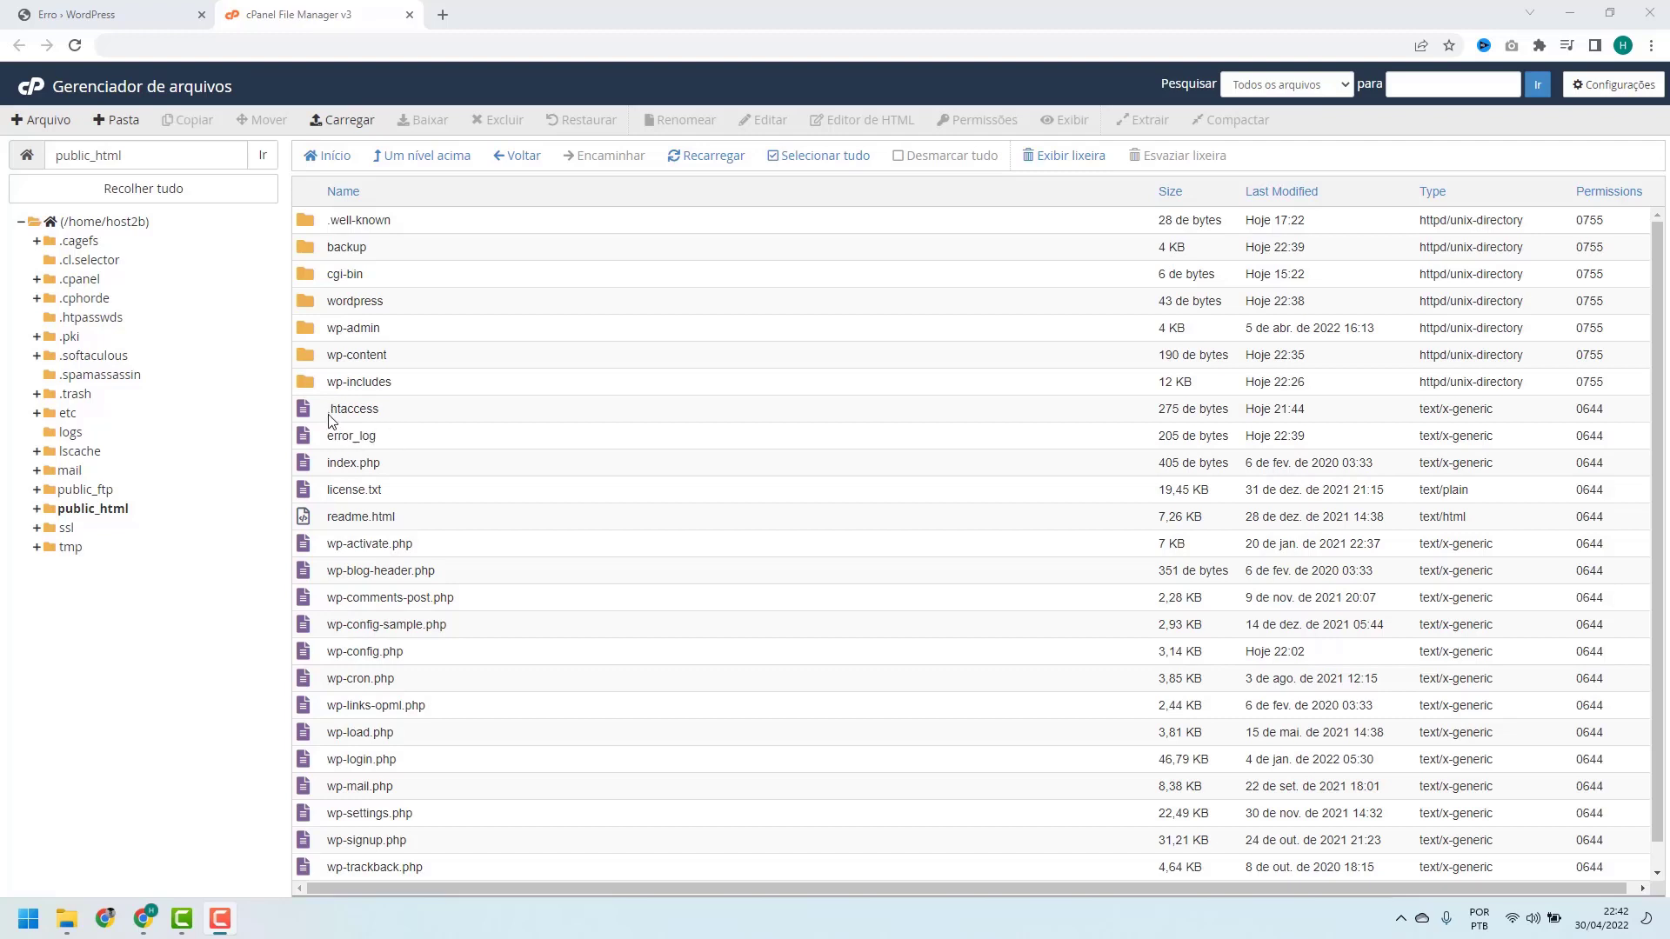
Rename the .htaccess file in public_html to .htaccess-antigo
{"action": "left_click", "coordinate": [386, 410]}
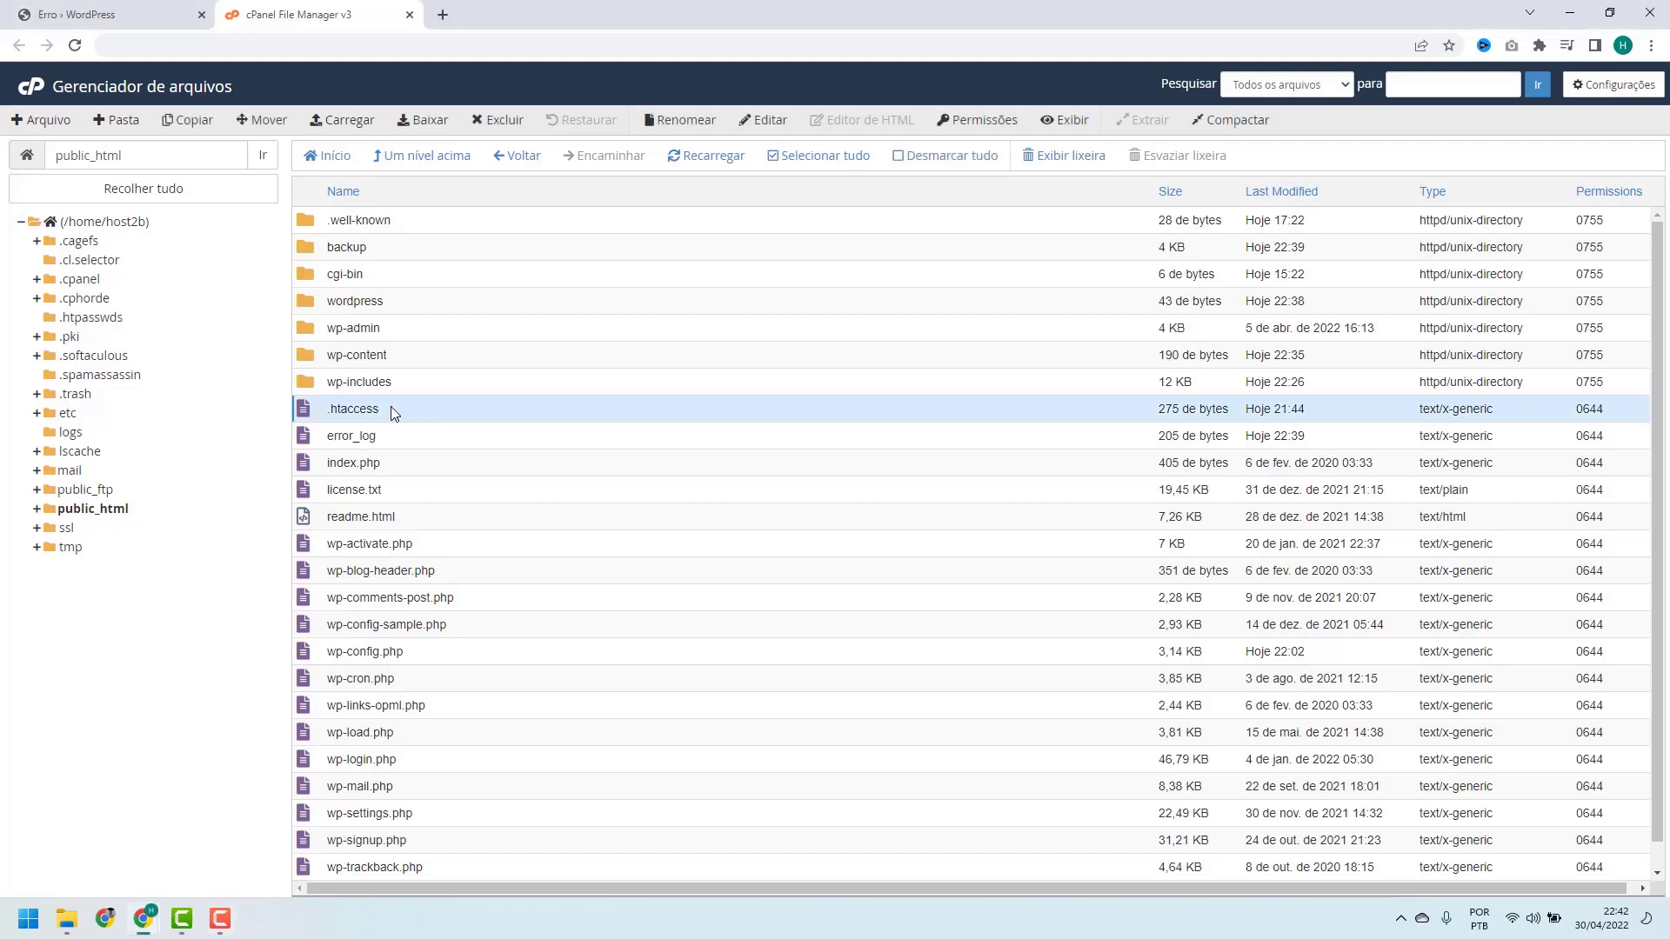
{"action": "right_click", "coordinate": [392, 412]}
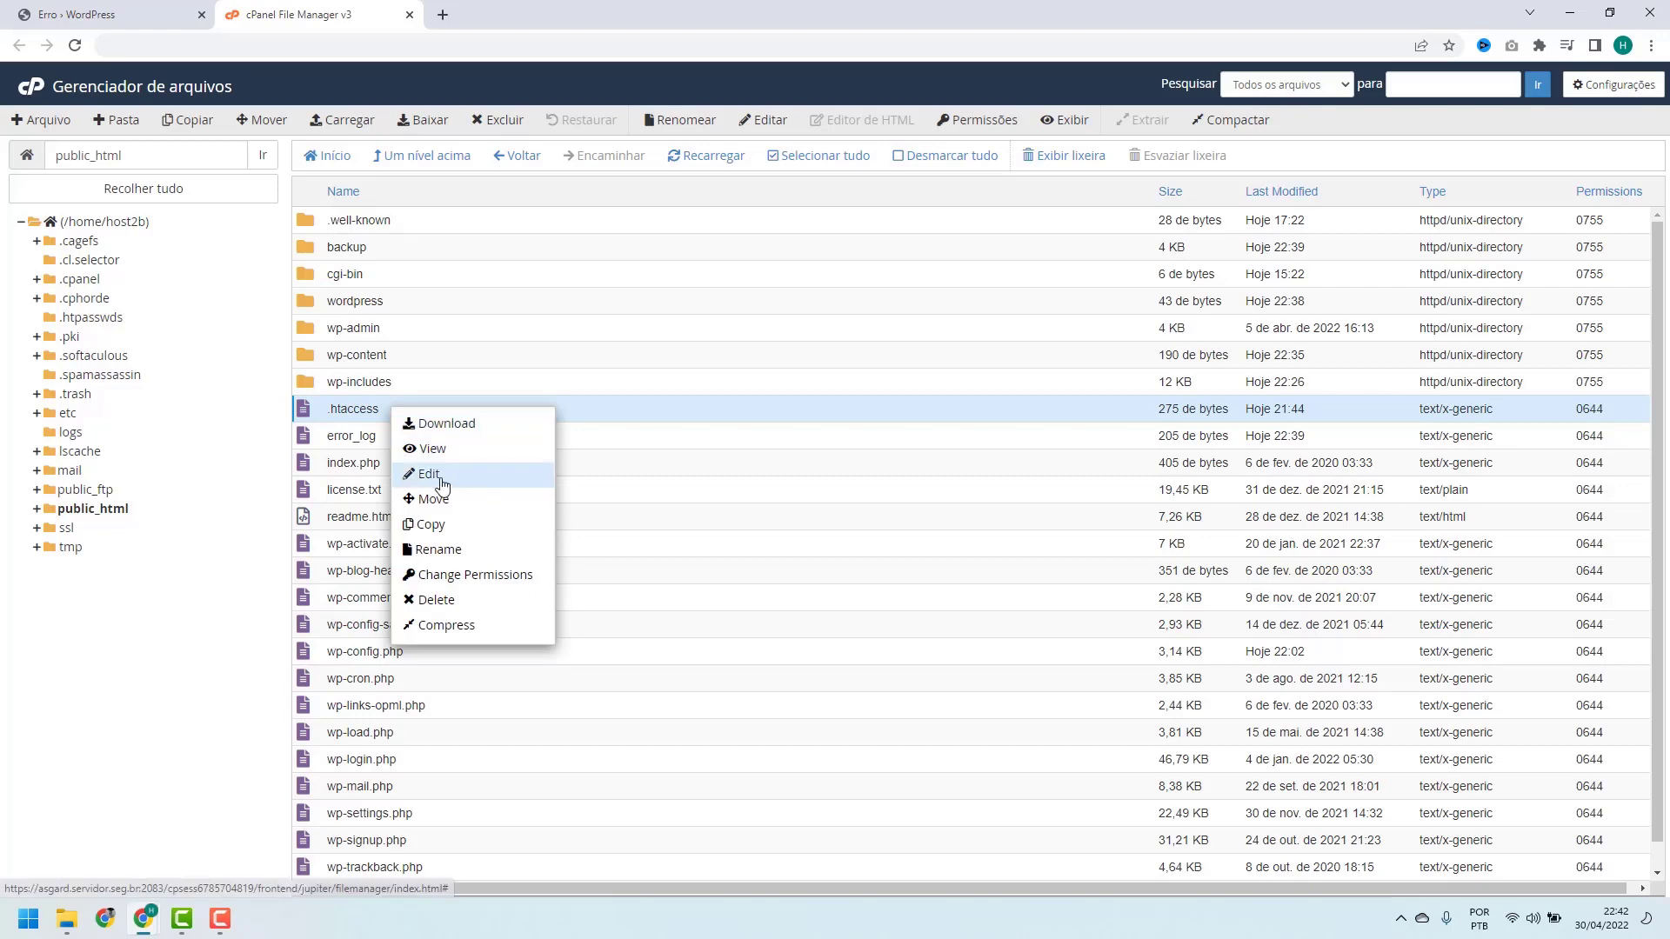
{"action": "right_click", "coordinate": [453, 408]}
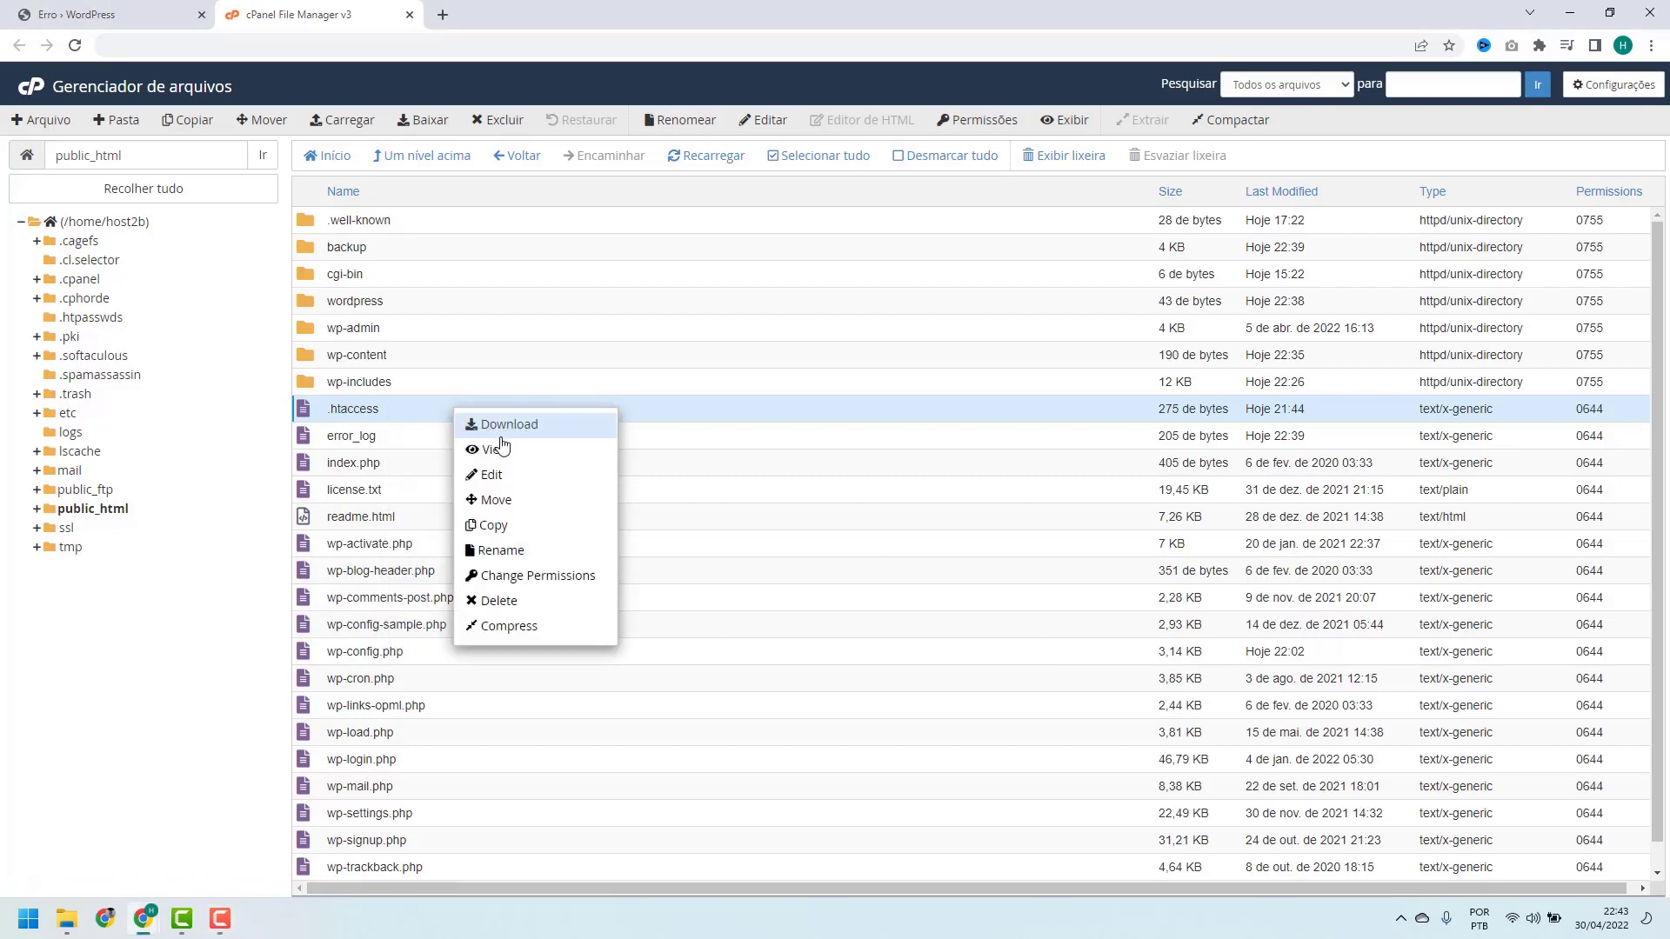
{"action": "left_click", "coordinate": [496, 551]}
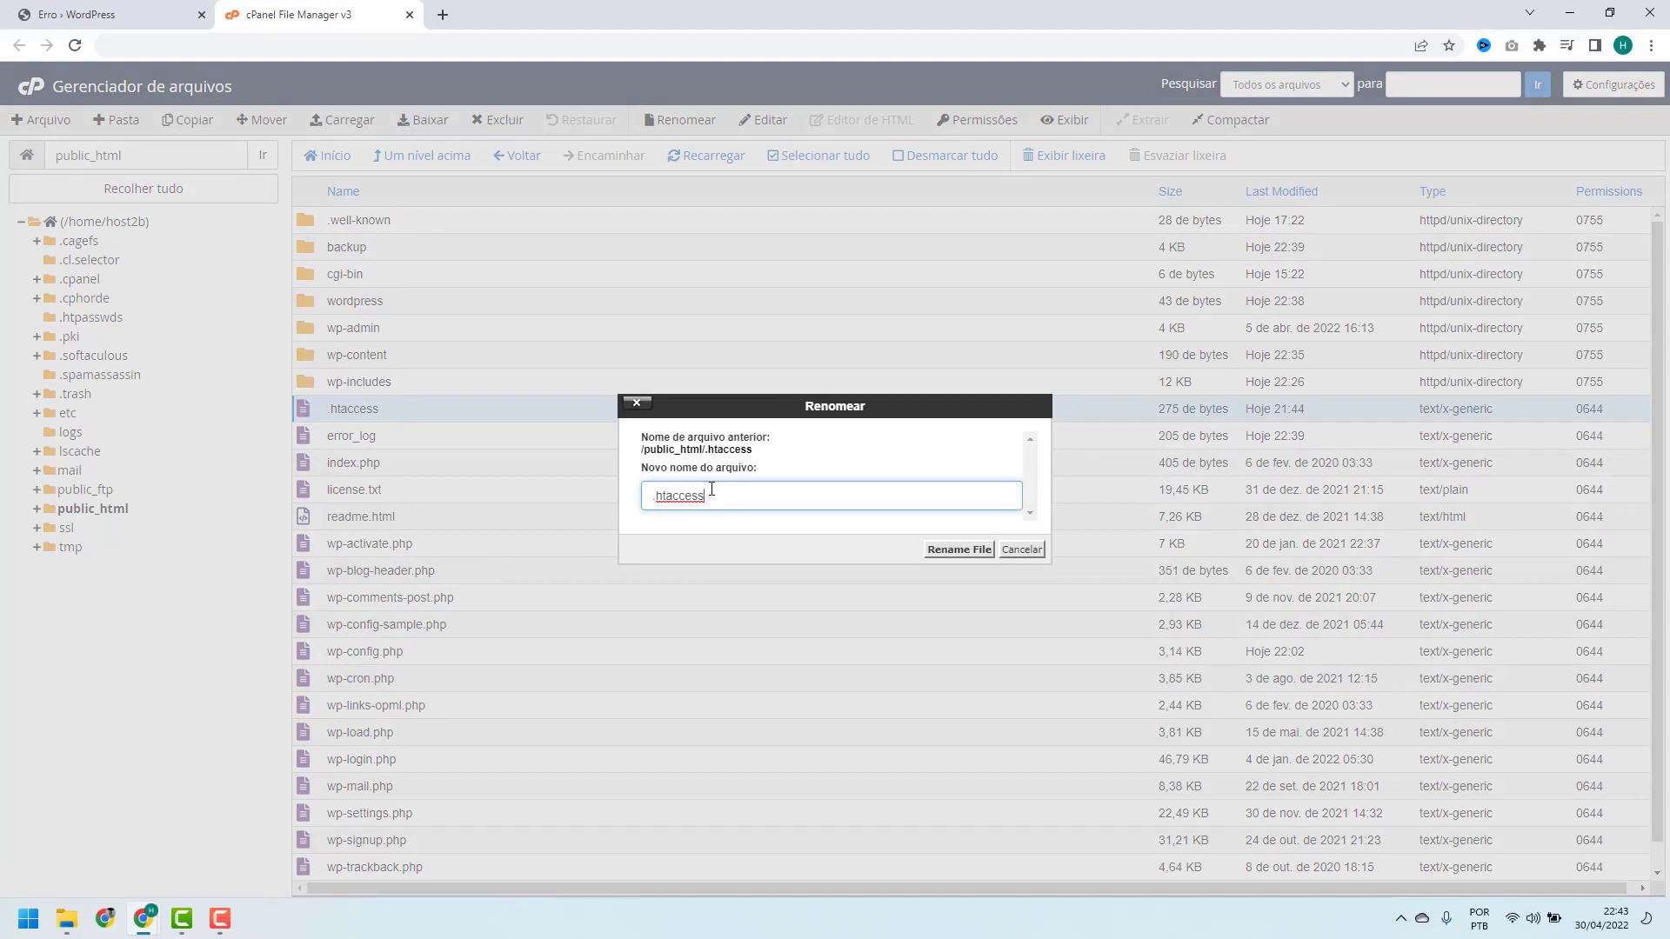
{"action": "type", "text": "-antigo"}
{"action": "left_click", "coordinate": [943, 557]}
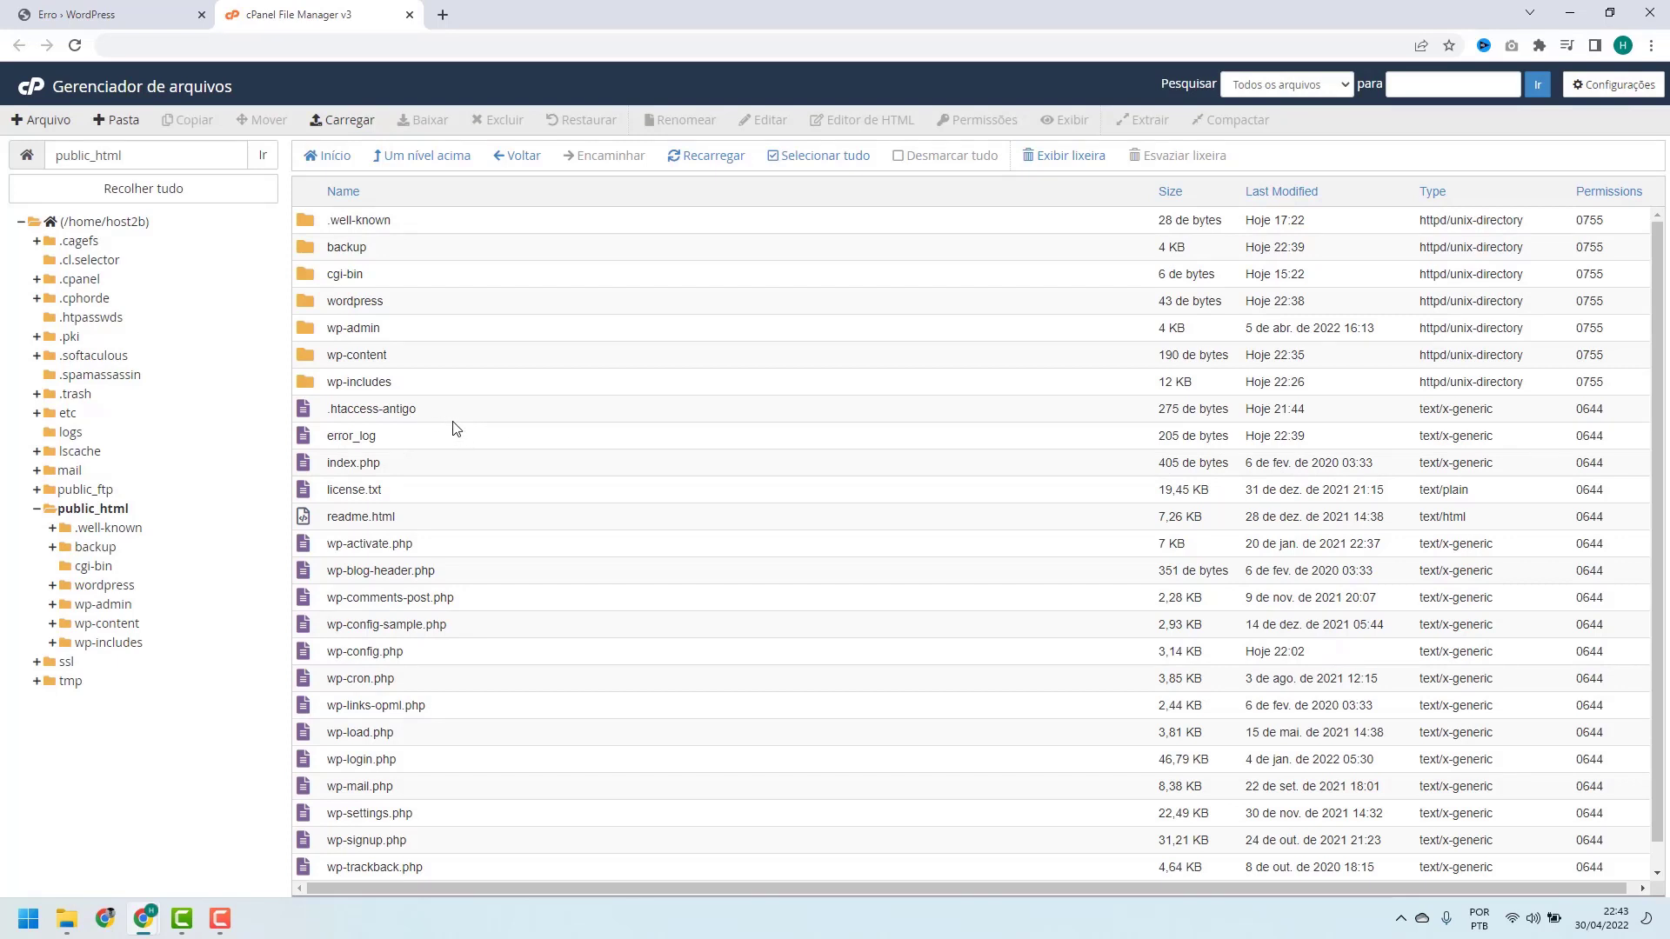
Create a new empty file named .htaccess in /public_html
{"action": "left_click", "coordinate": [48, 126]}
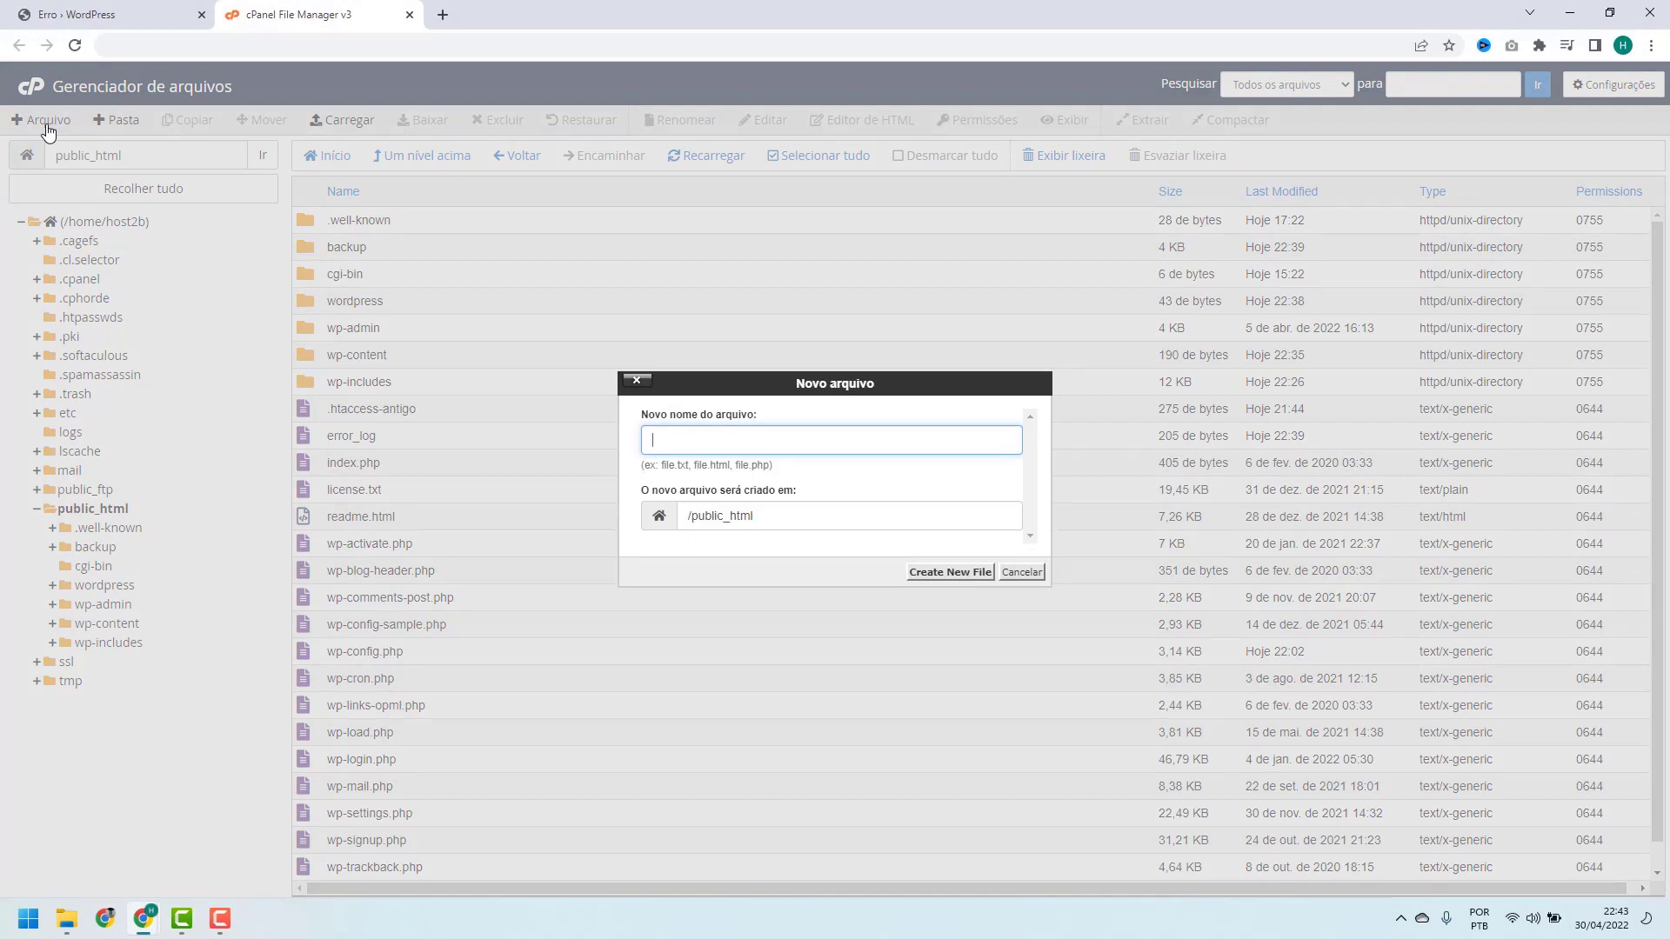
{"action": "type", "text": ".htaccess"}
{"action": "left_click", "coordinate": [951, 574]}
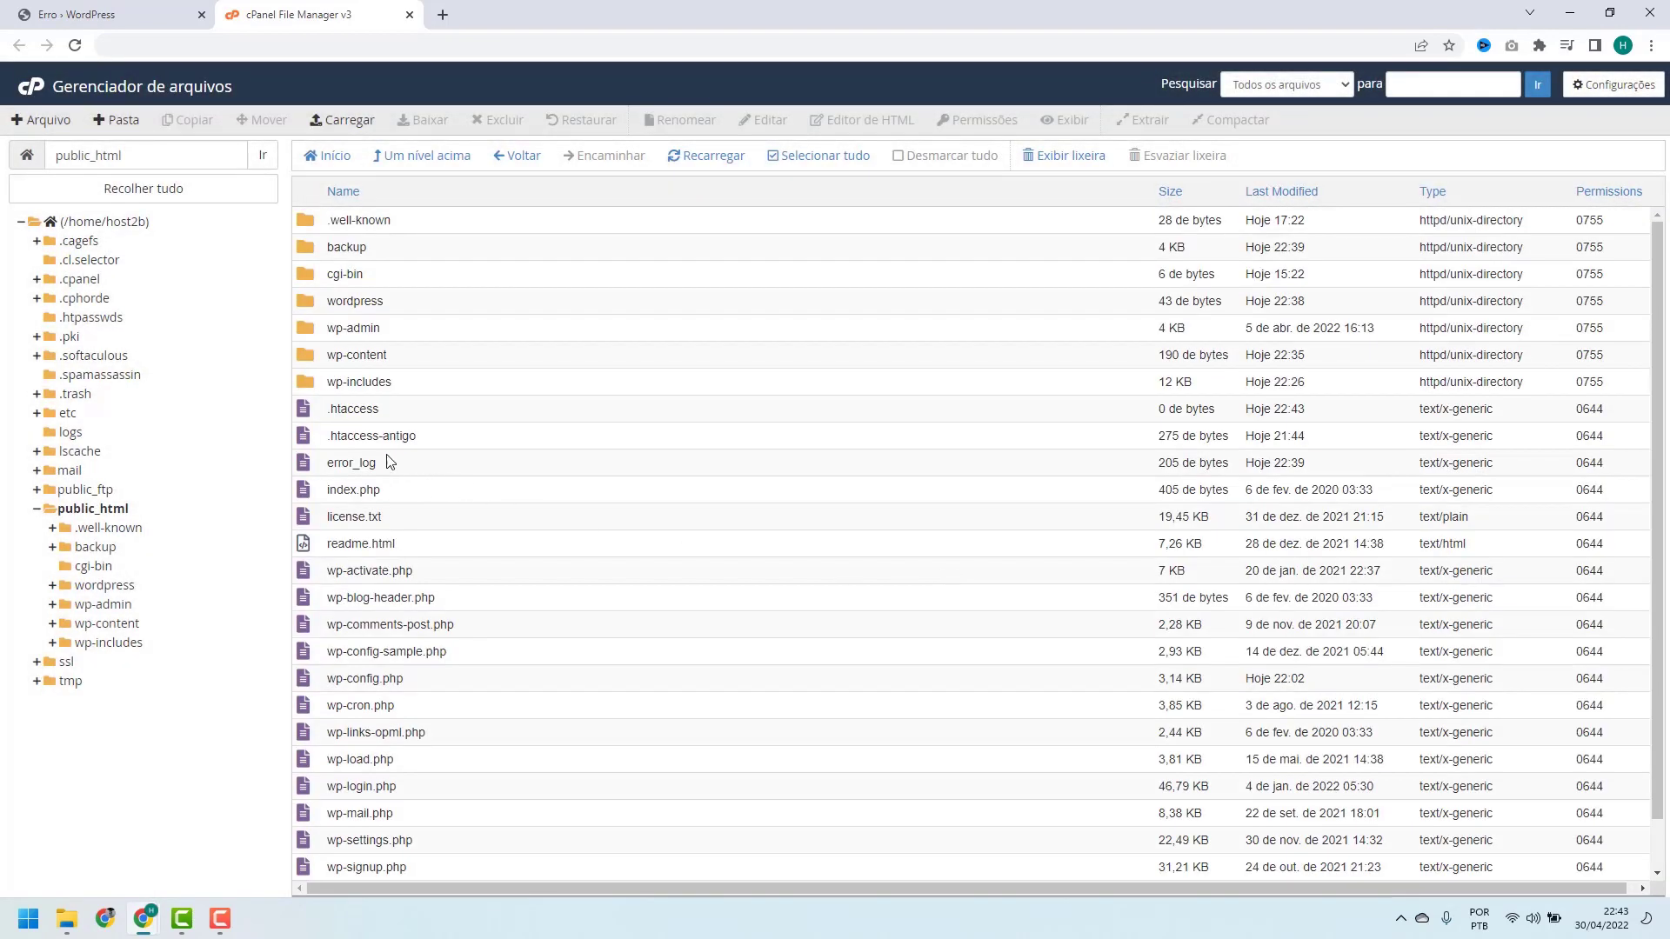
Open the new .htaccess file in the code editor, accepting the encoding notice
{"action": "left_click", "coordinate": [406, 414]}
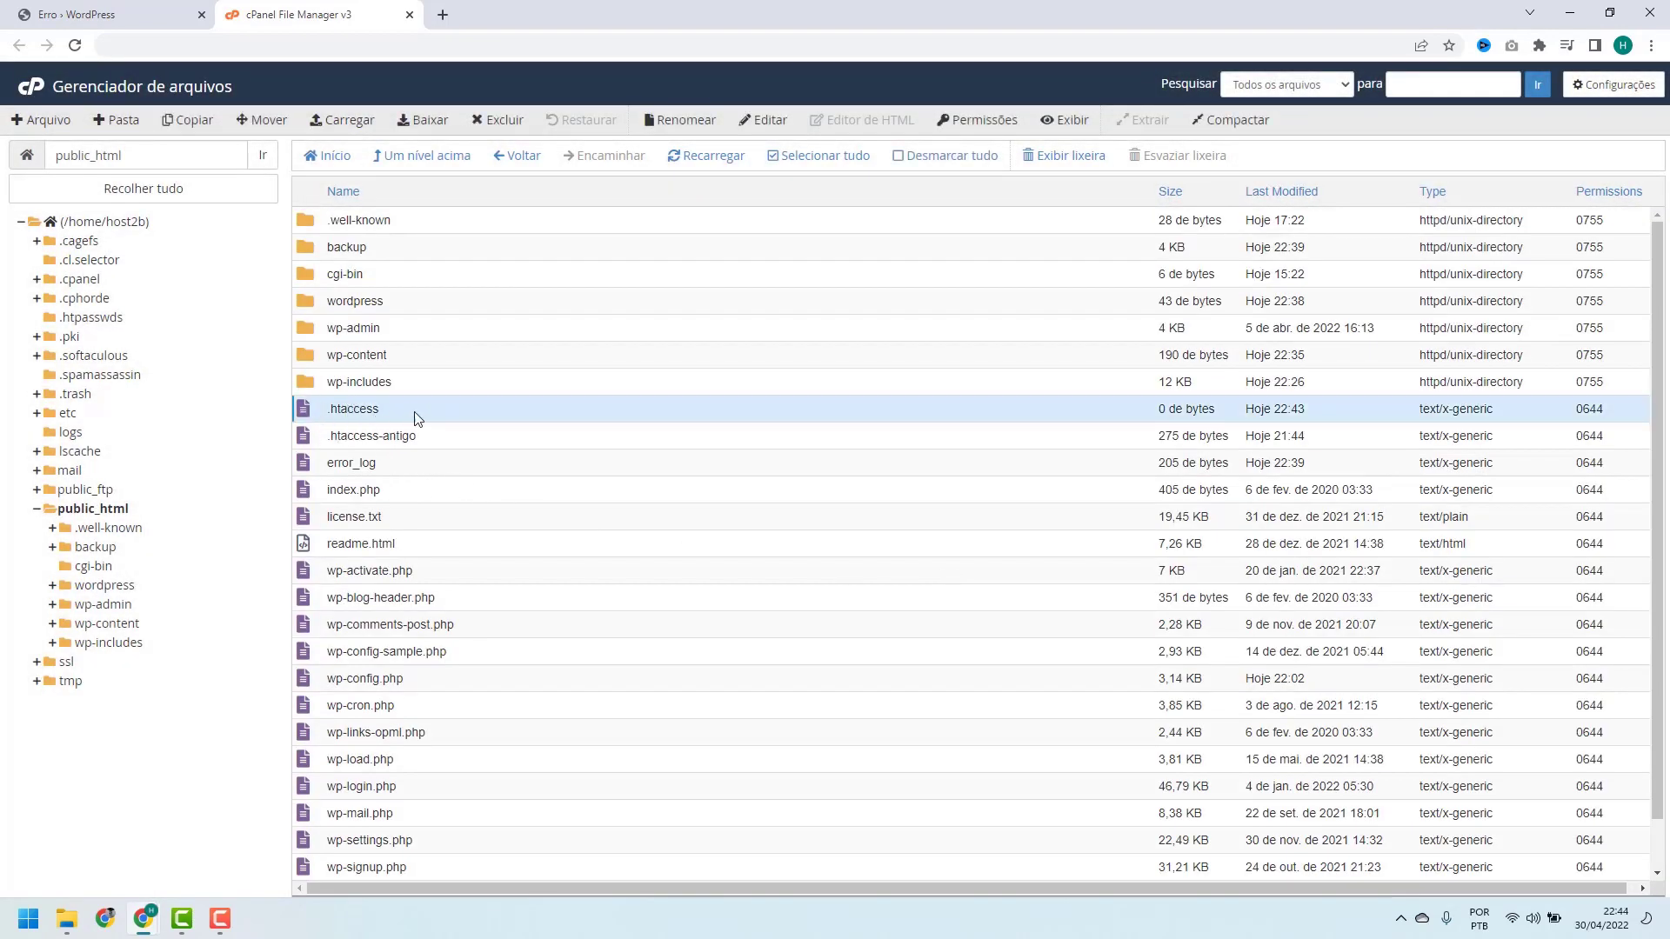
{"action": "right_click", "coordinate": [386, 413]}
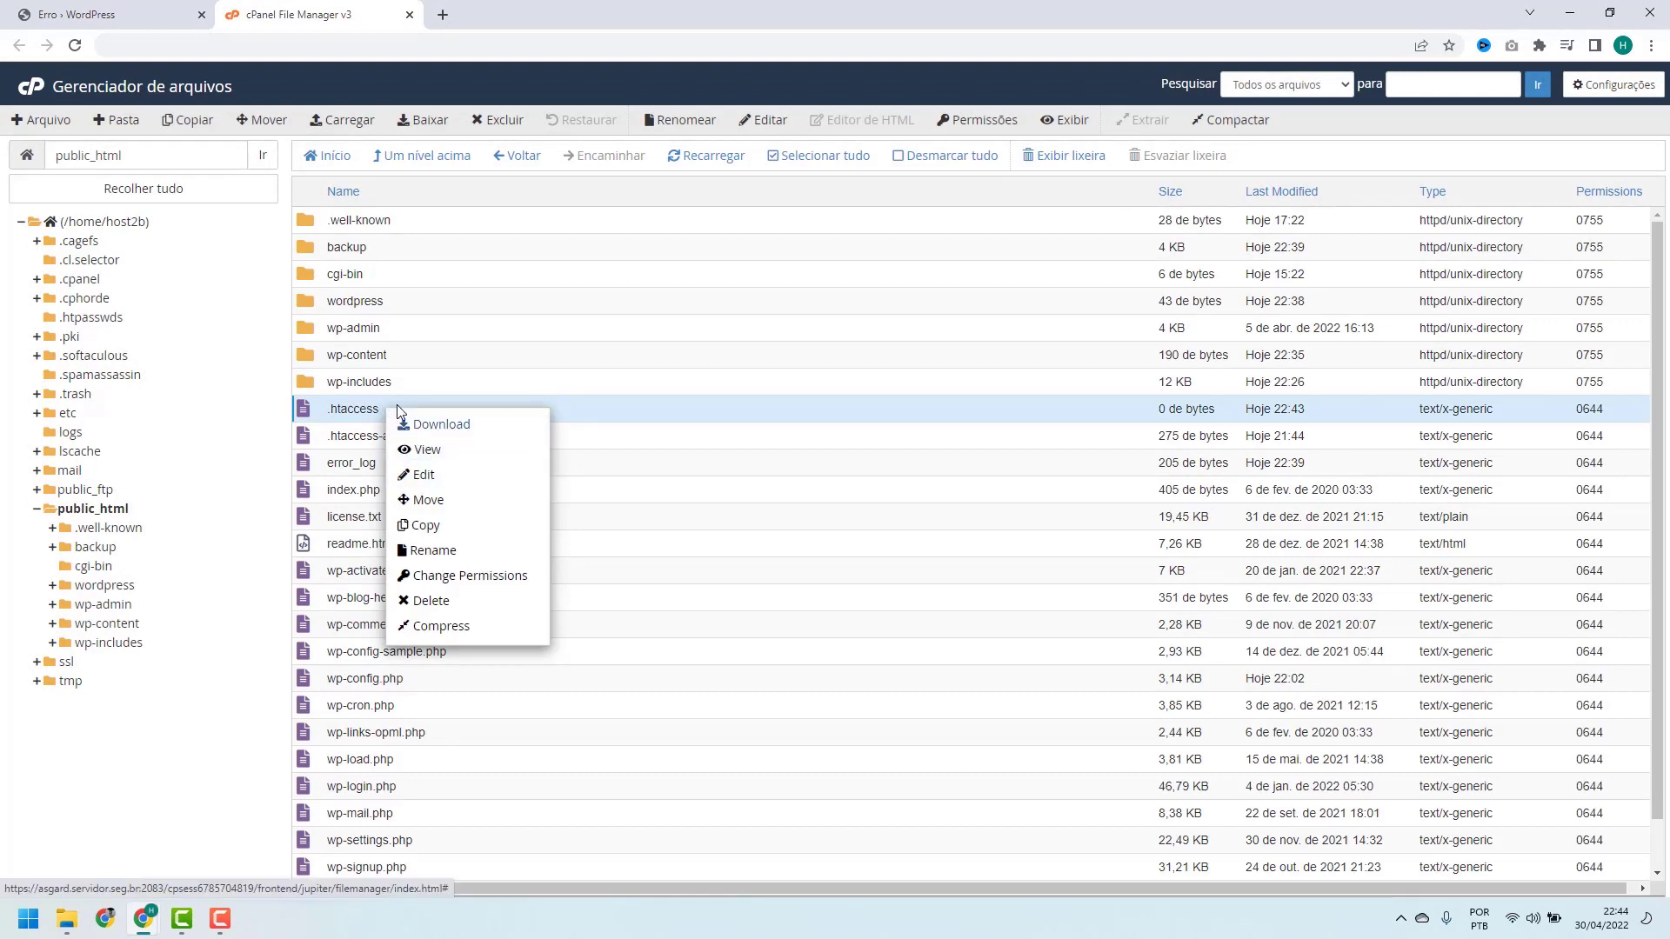
{"action": "left_click", "coordinate": [430, 475]}
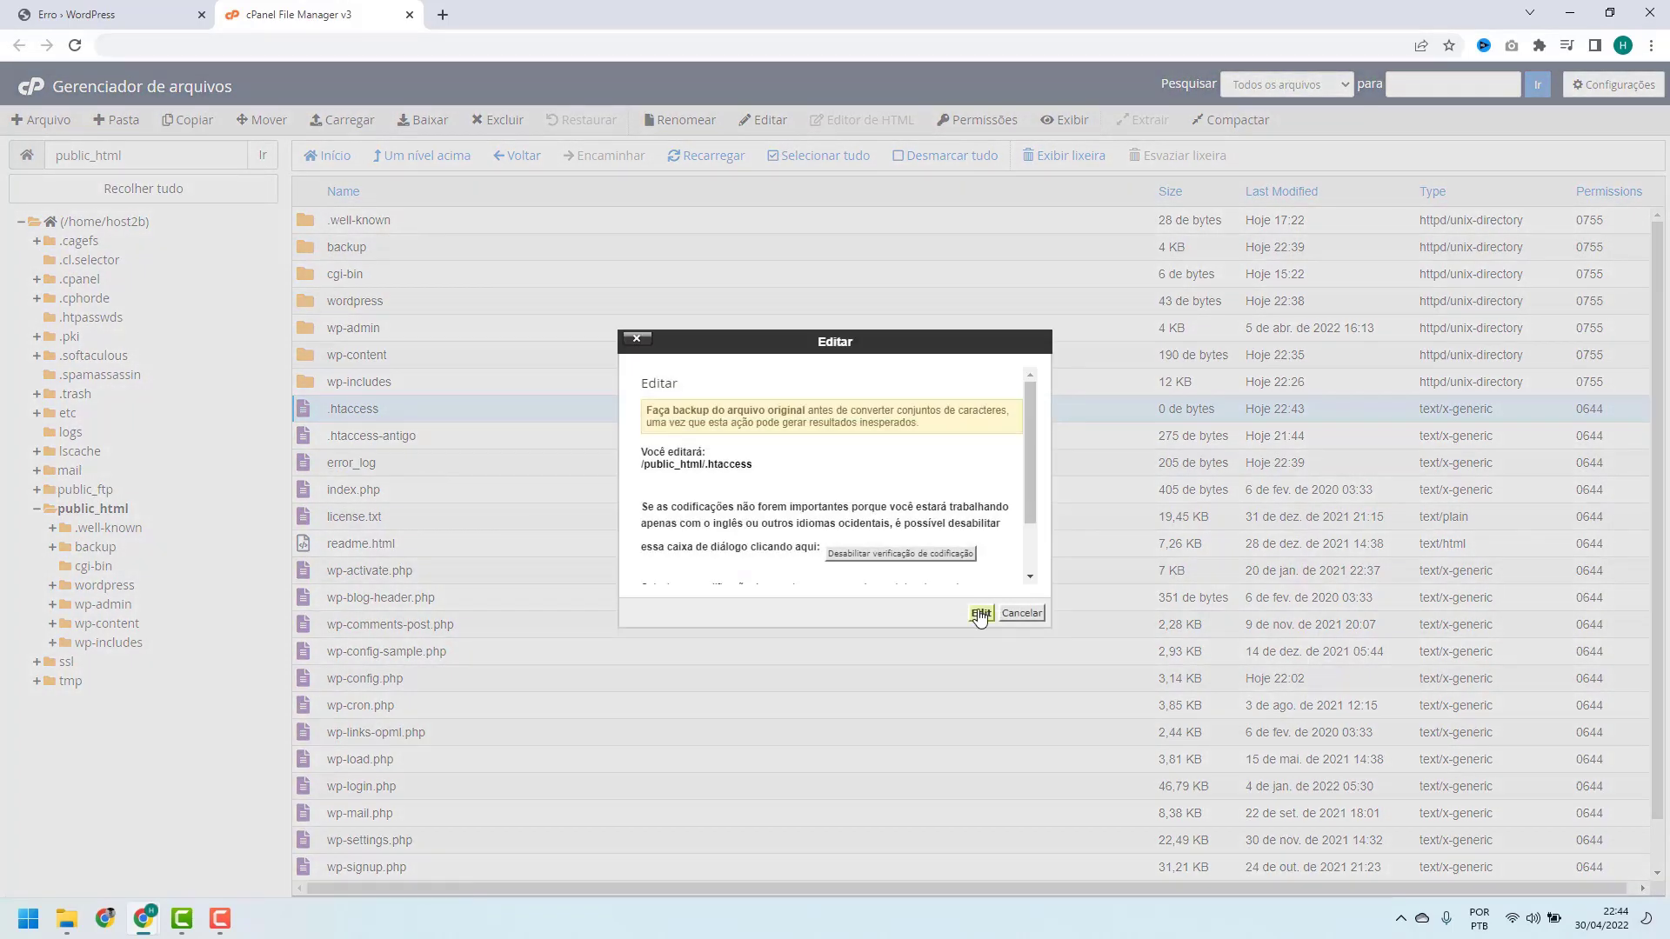
{"action": "left_click", "coordinate": [980, 614]}
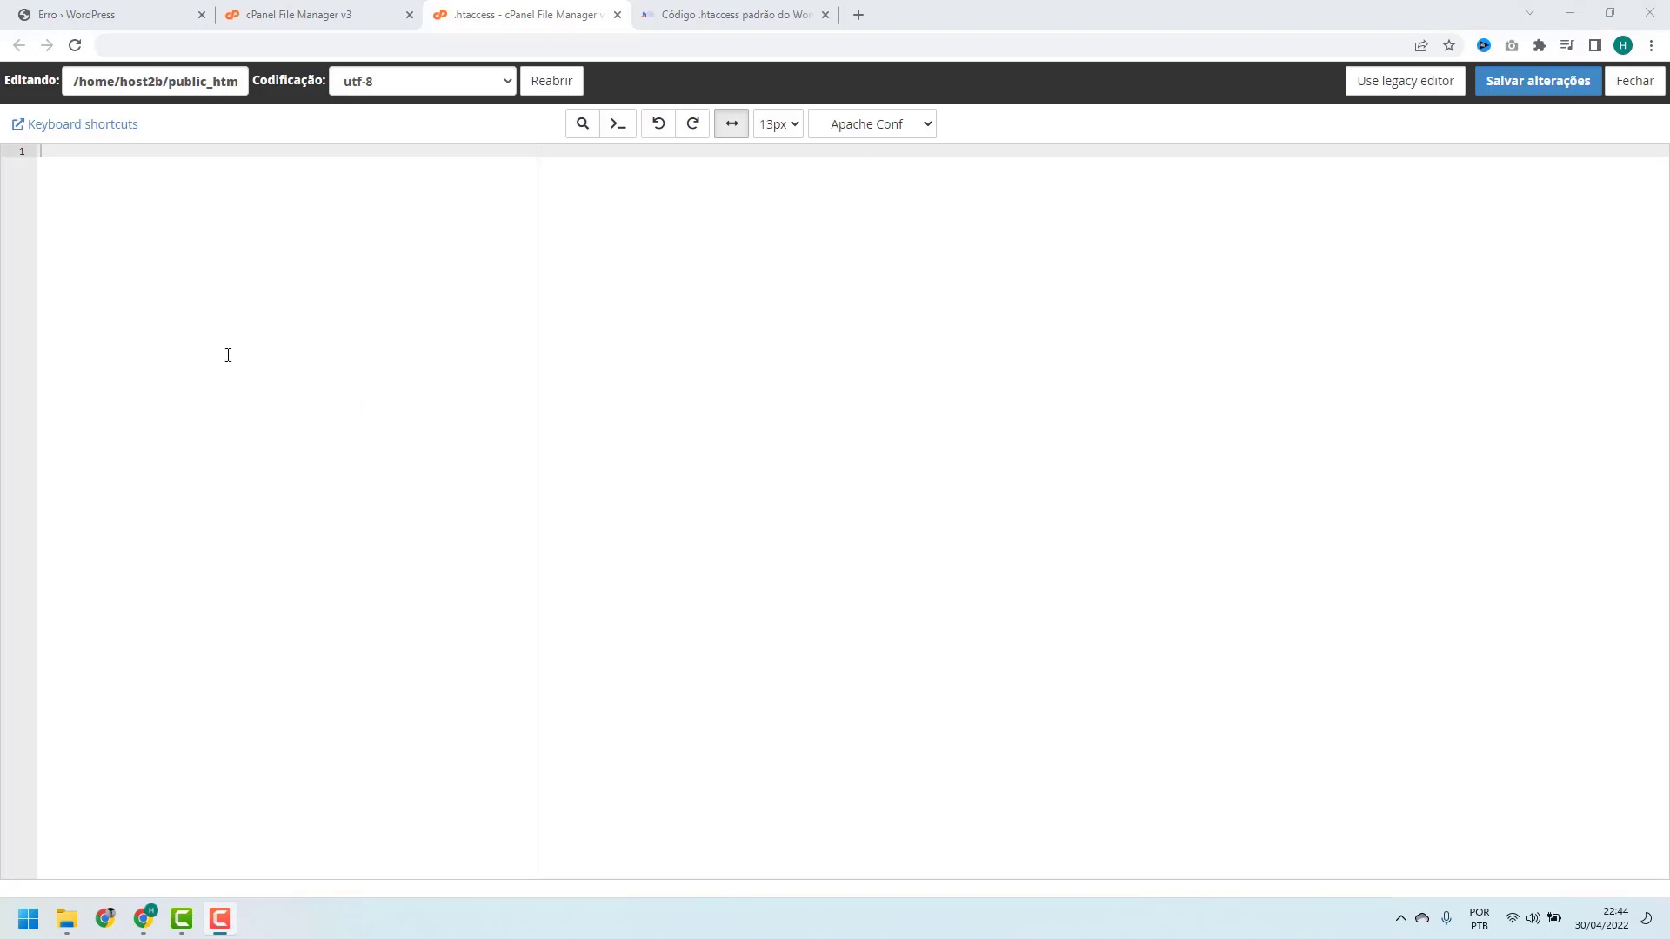
Copy the default WordPress .htaccess code, from # BEGIN WordPress to # END WordPress, from the open host2b.net article
{"action": "left_click", "coordinate": [689, 12]}
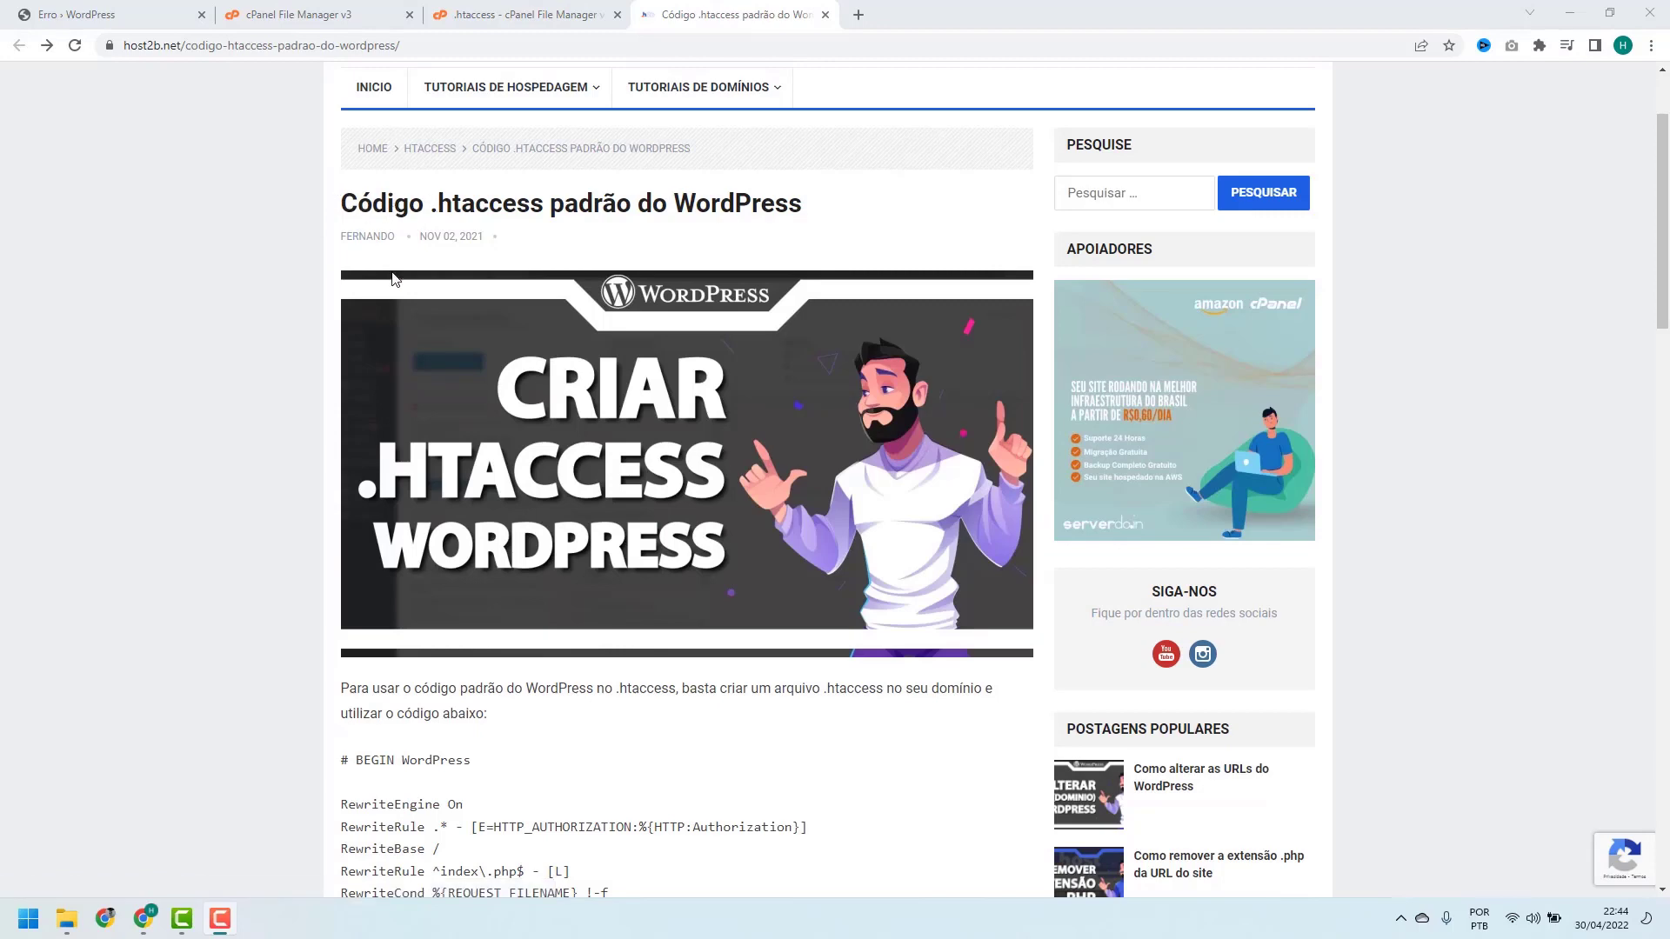
{"action": "scroll", "coordinate": [393, 279], "scroll_direction": "down", "scroll_amount": 4}
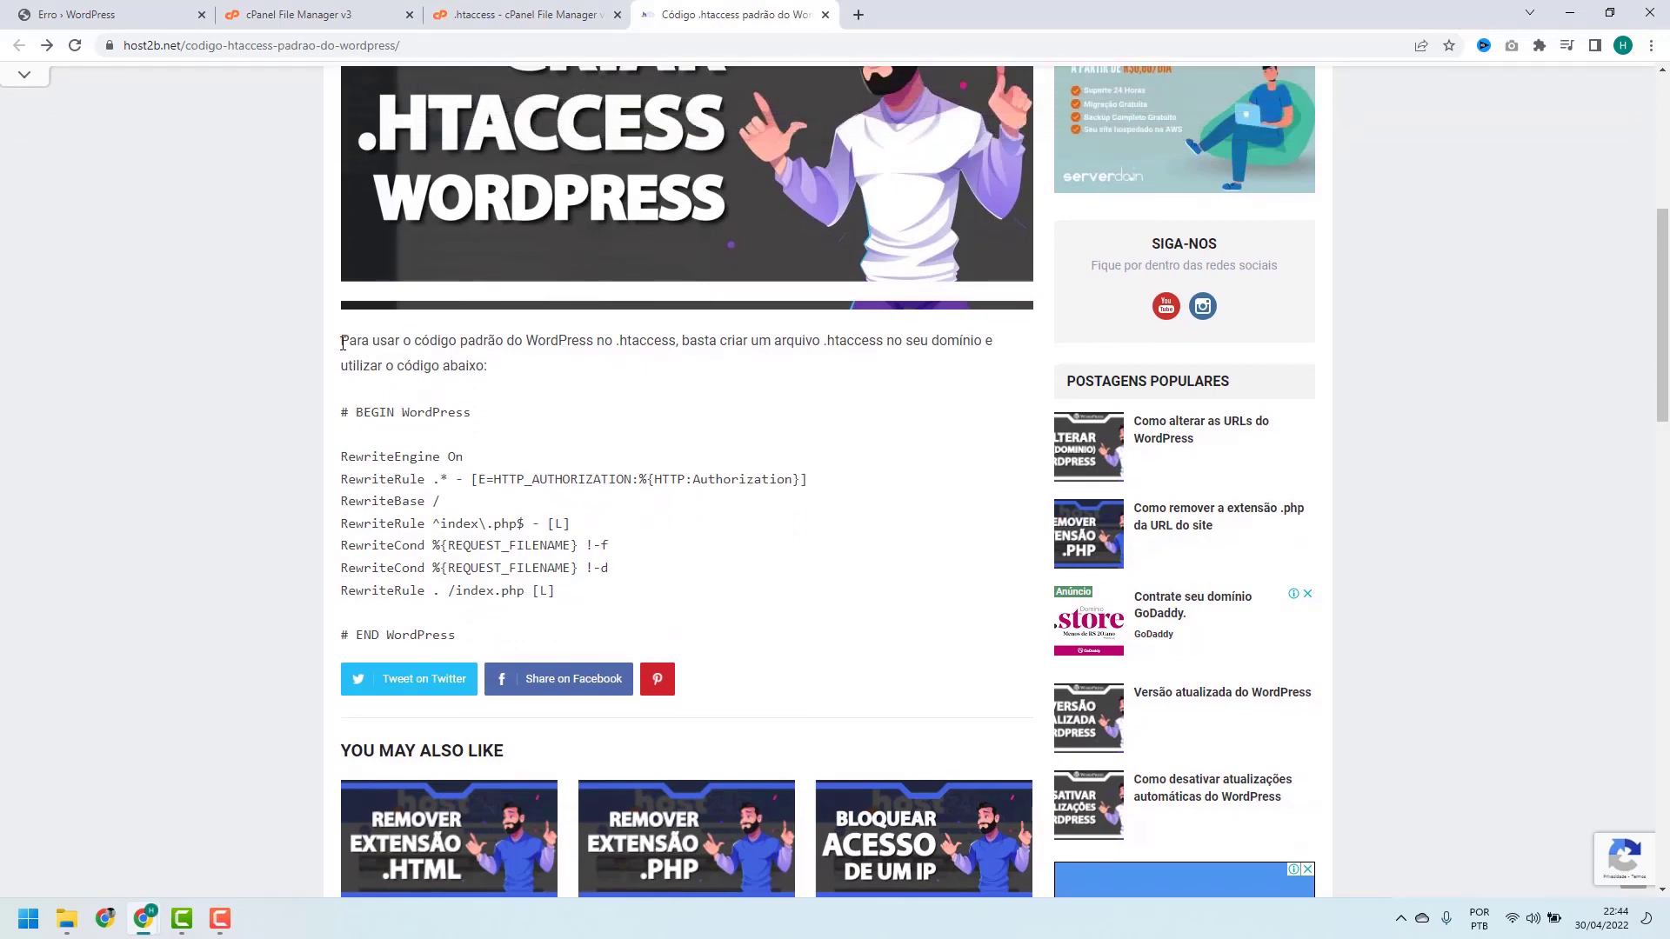
{"action": "scroll", "coordinate": [346, 347], "scroll_direction": "up", "scroll_amount": 1}
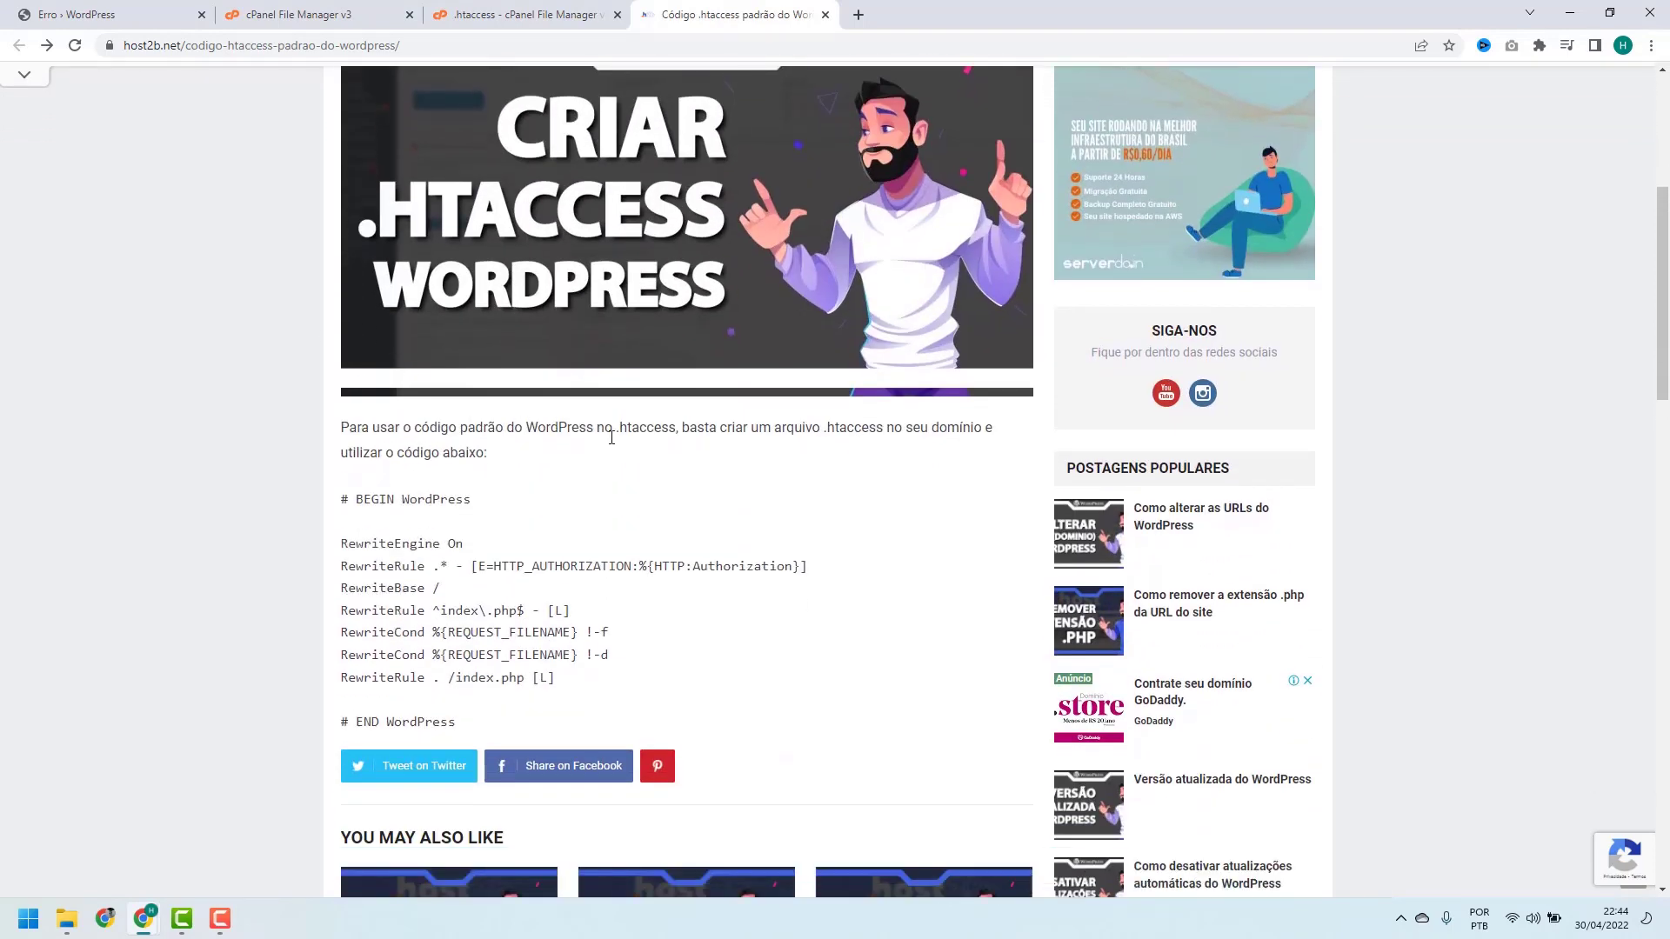
{"action": "scroll", "coordinate": [605, 429], "scroll_direction": "down", "scroll_amount": 1}
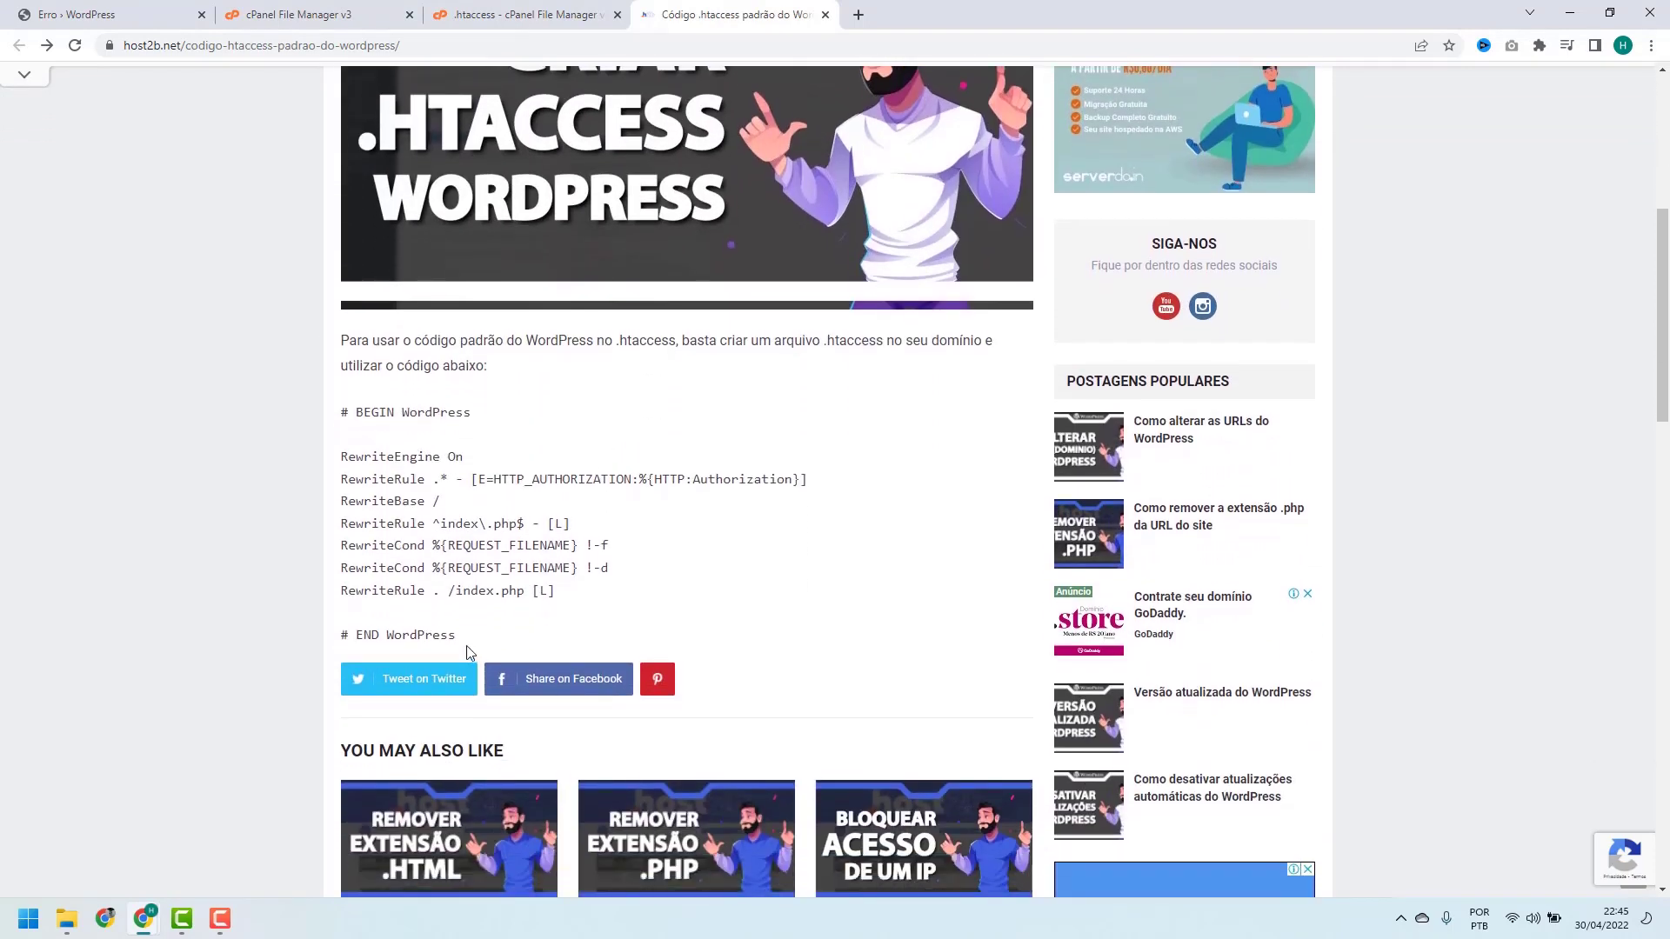
{"action": "left_click_drag", "start_coordinate": [467, 645], "coordinate": [323, 412]}
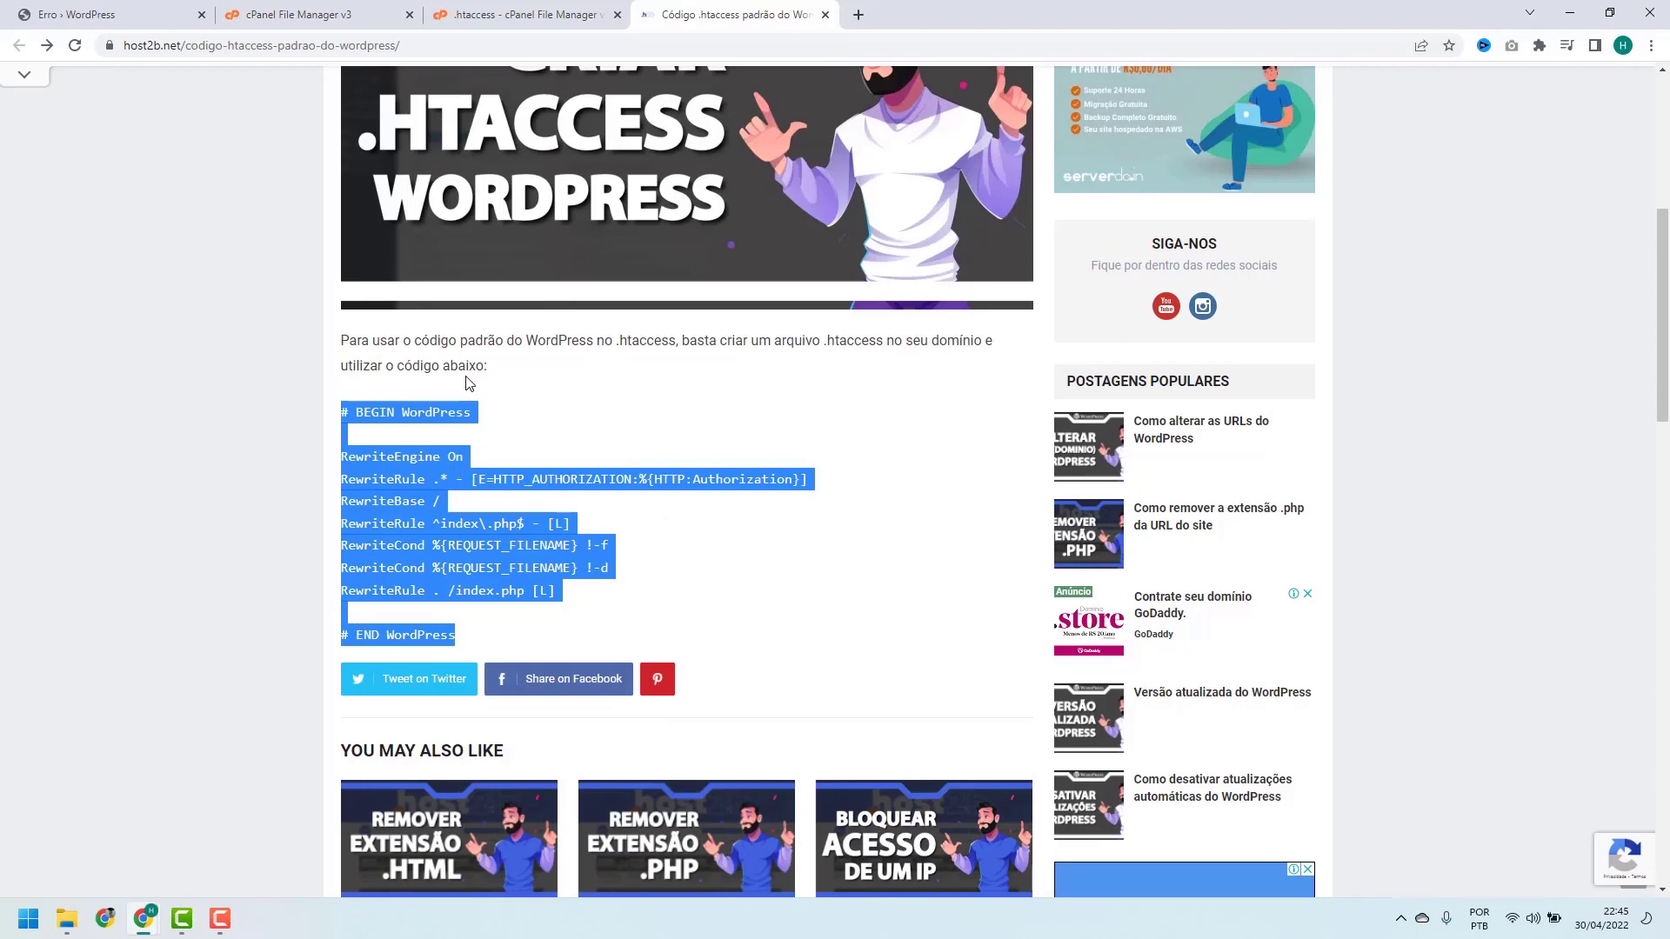
{"action": "left_click", "coordinate": [468, 635]}
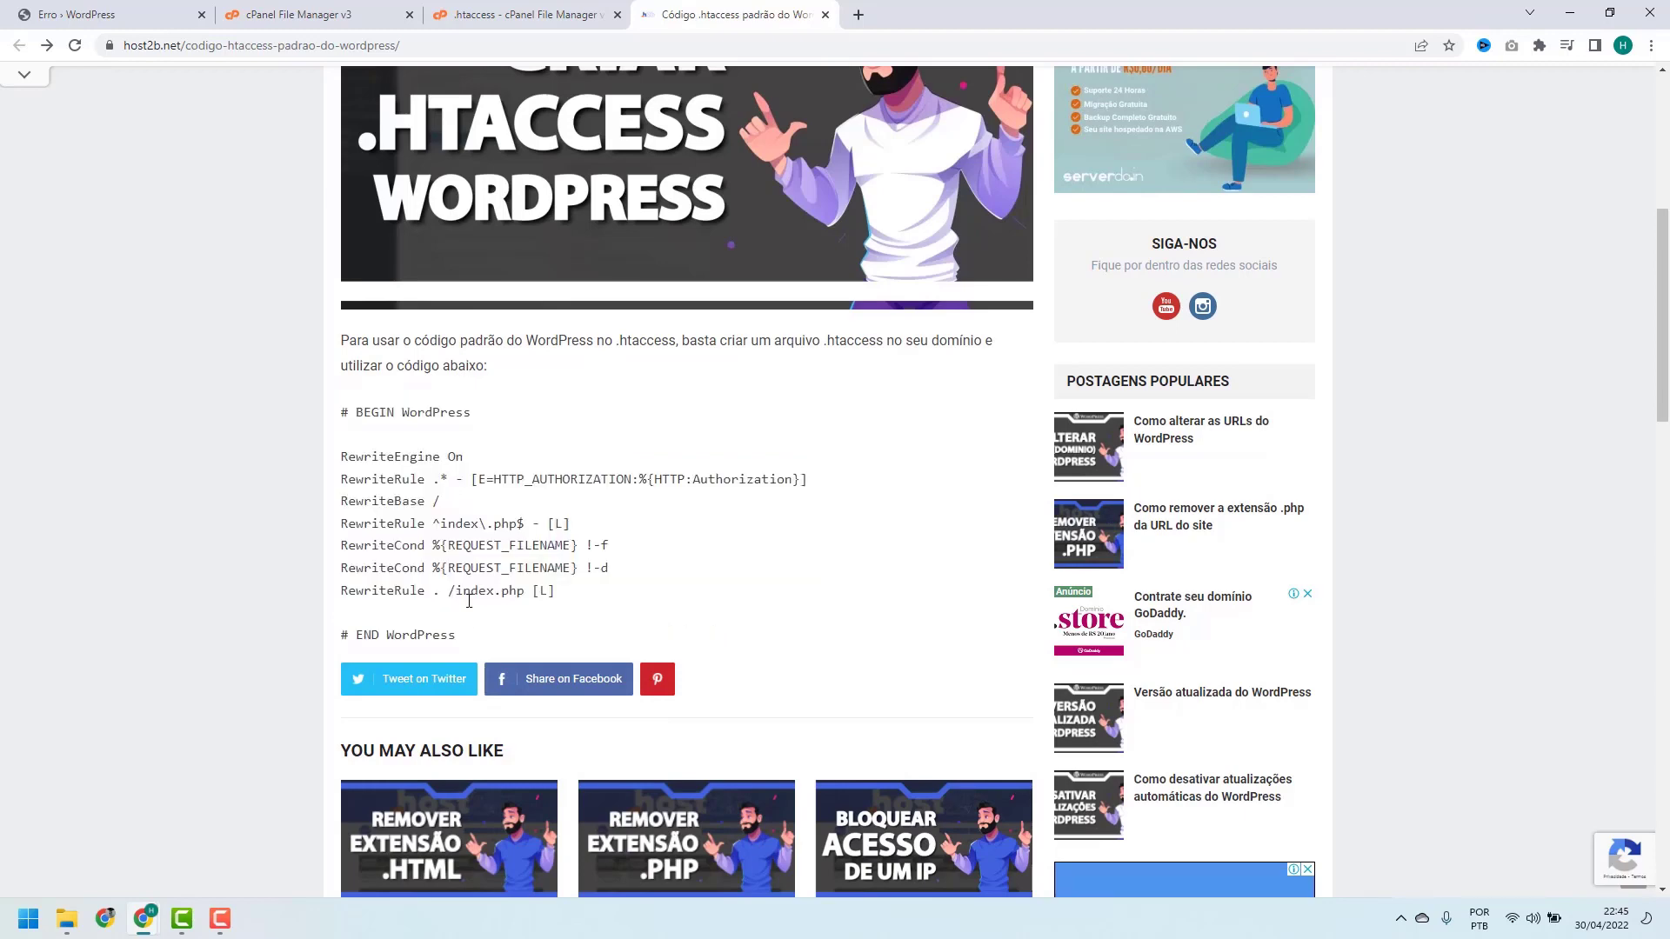
{"action": "left_click_drag", "start_coordinate": [464, 636], "coordinate": [377, 413]}
{"action": "key", "text": "ctrl+c"}
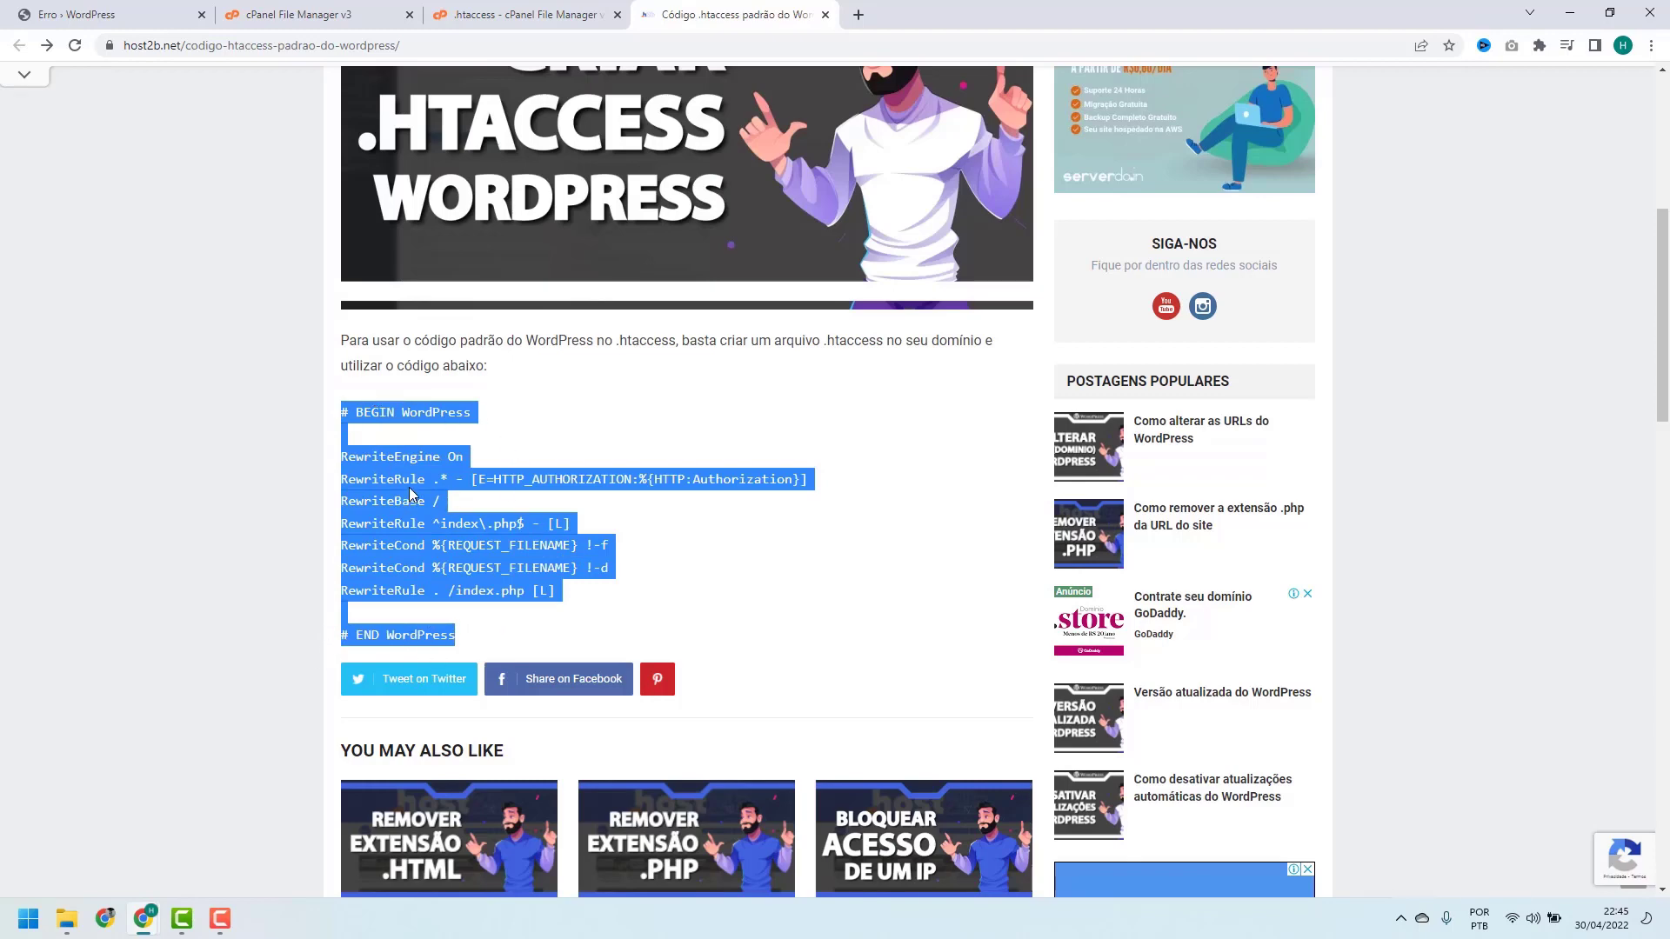
Paste the copied WordPress rewrite code into the empty .htaccess file and review the pasted block
{"action": "left_click", "coordinate": [482, 22]}
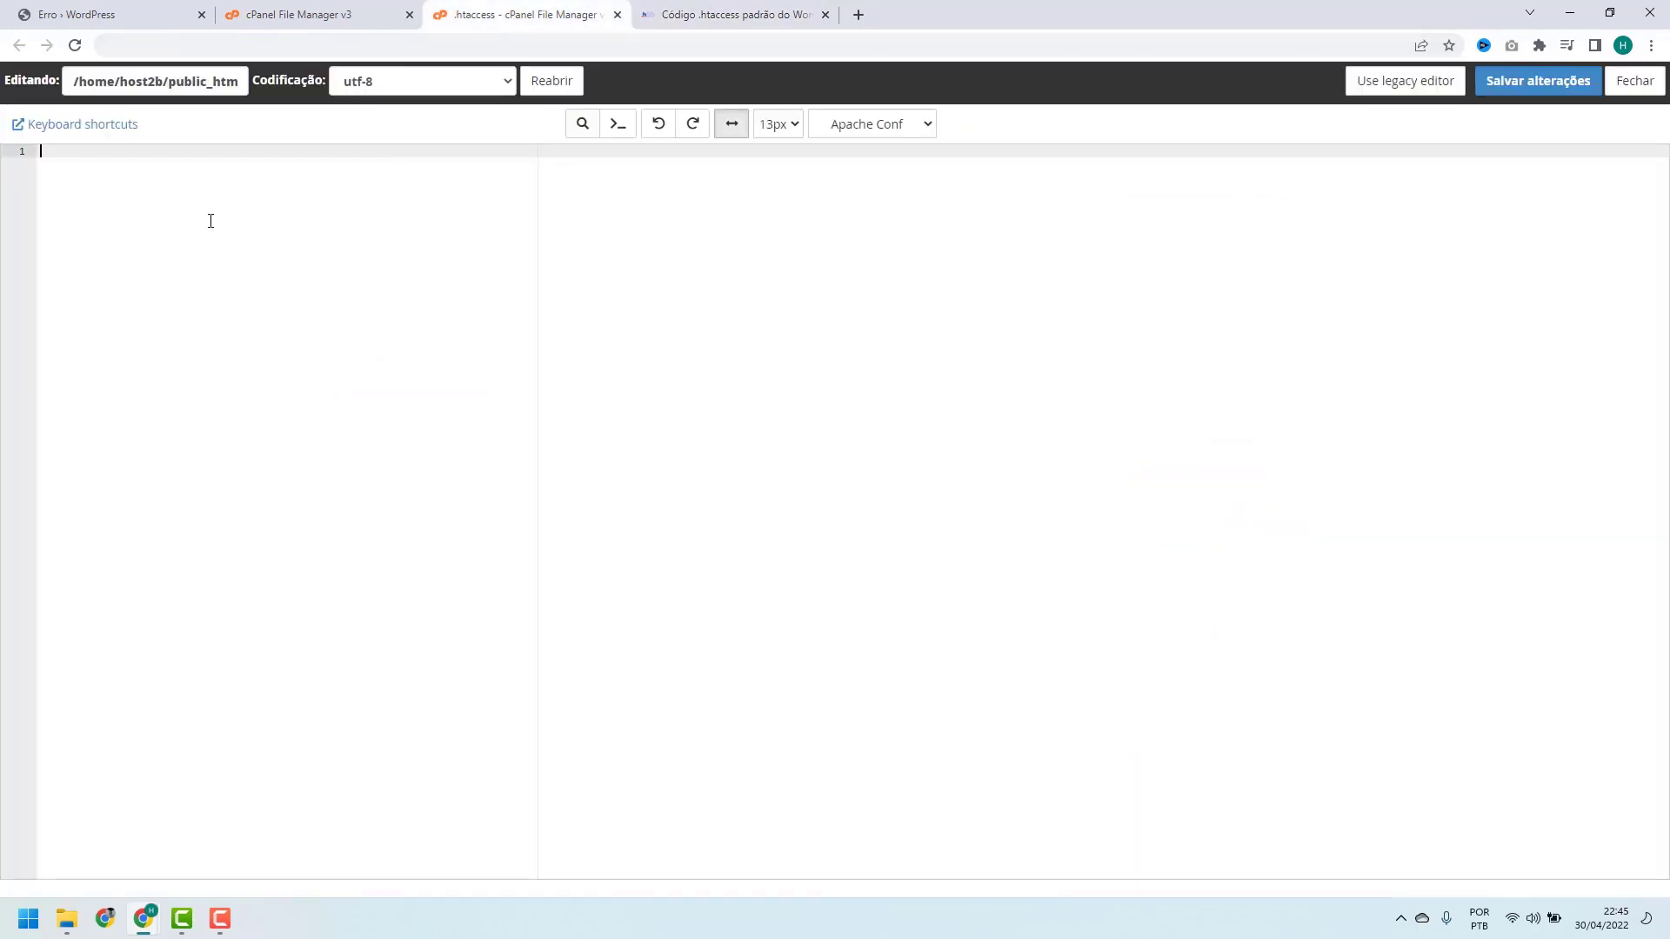
{"action": "key", "text": "ctrl+v"}
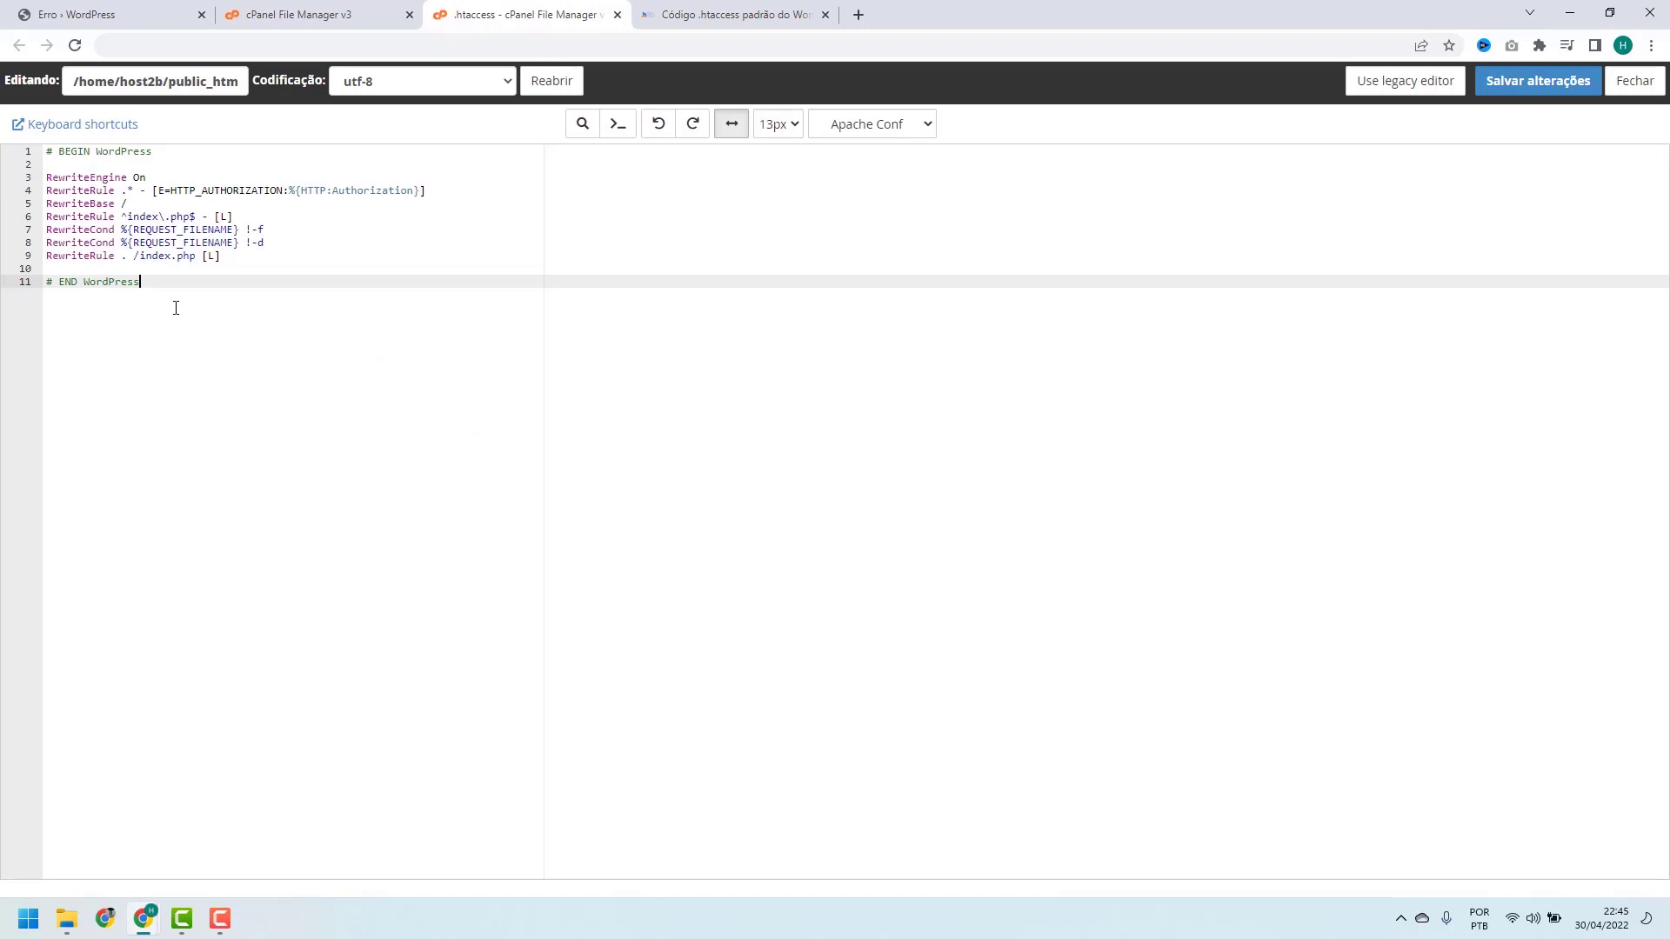
{"action": "left_click_drag", "start_coordinate": [175, 308], "coordinate": [30, 155]}
{"action": "left_click", "coordinate": [128, 282]}
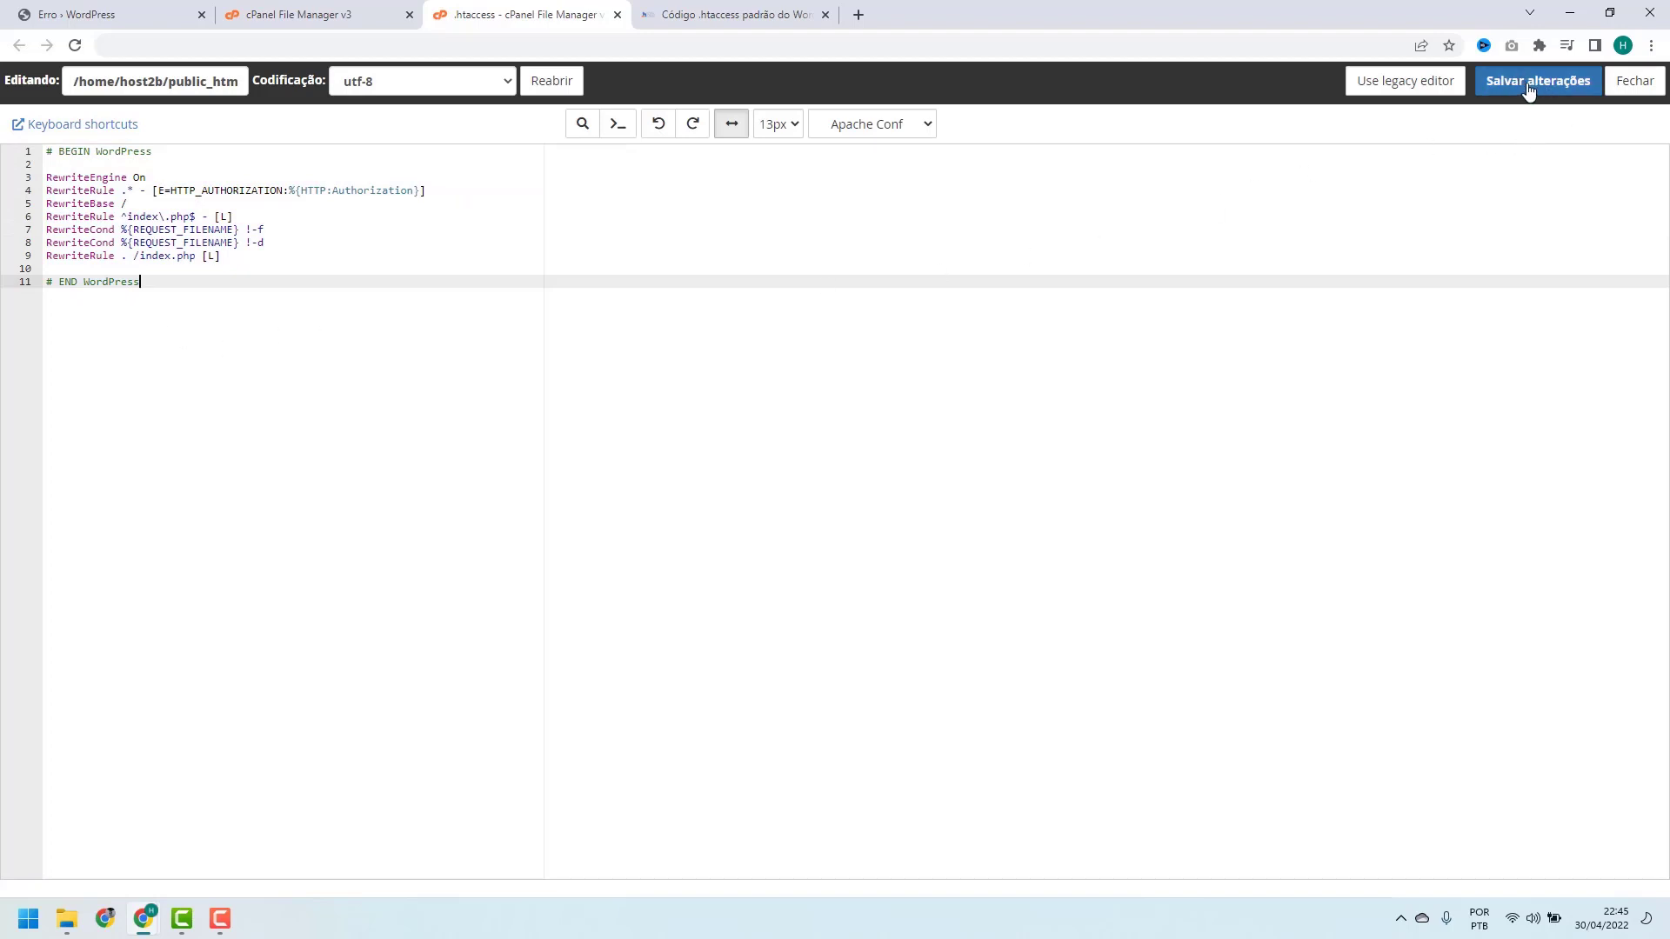
Reload the host2b.online site to check whether the critical error persists with the new .htaccess
{"action": "left_click", "coordinate": [114, 18]}
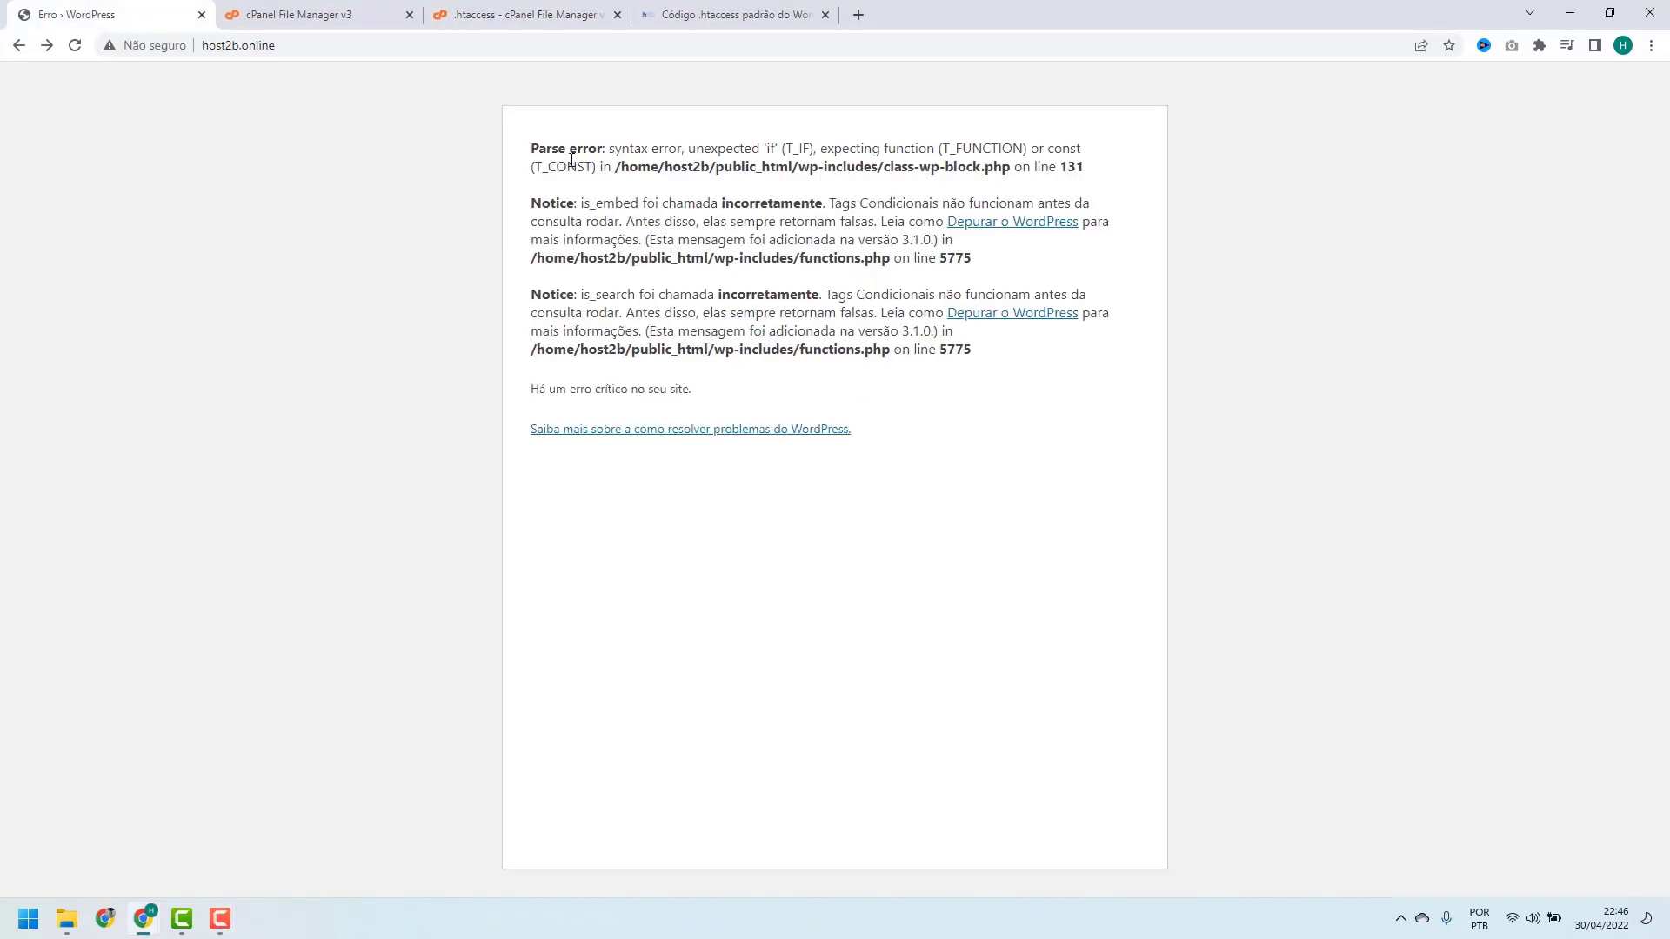
{"action": "left_click", "coordinate": [78, 47]}
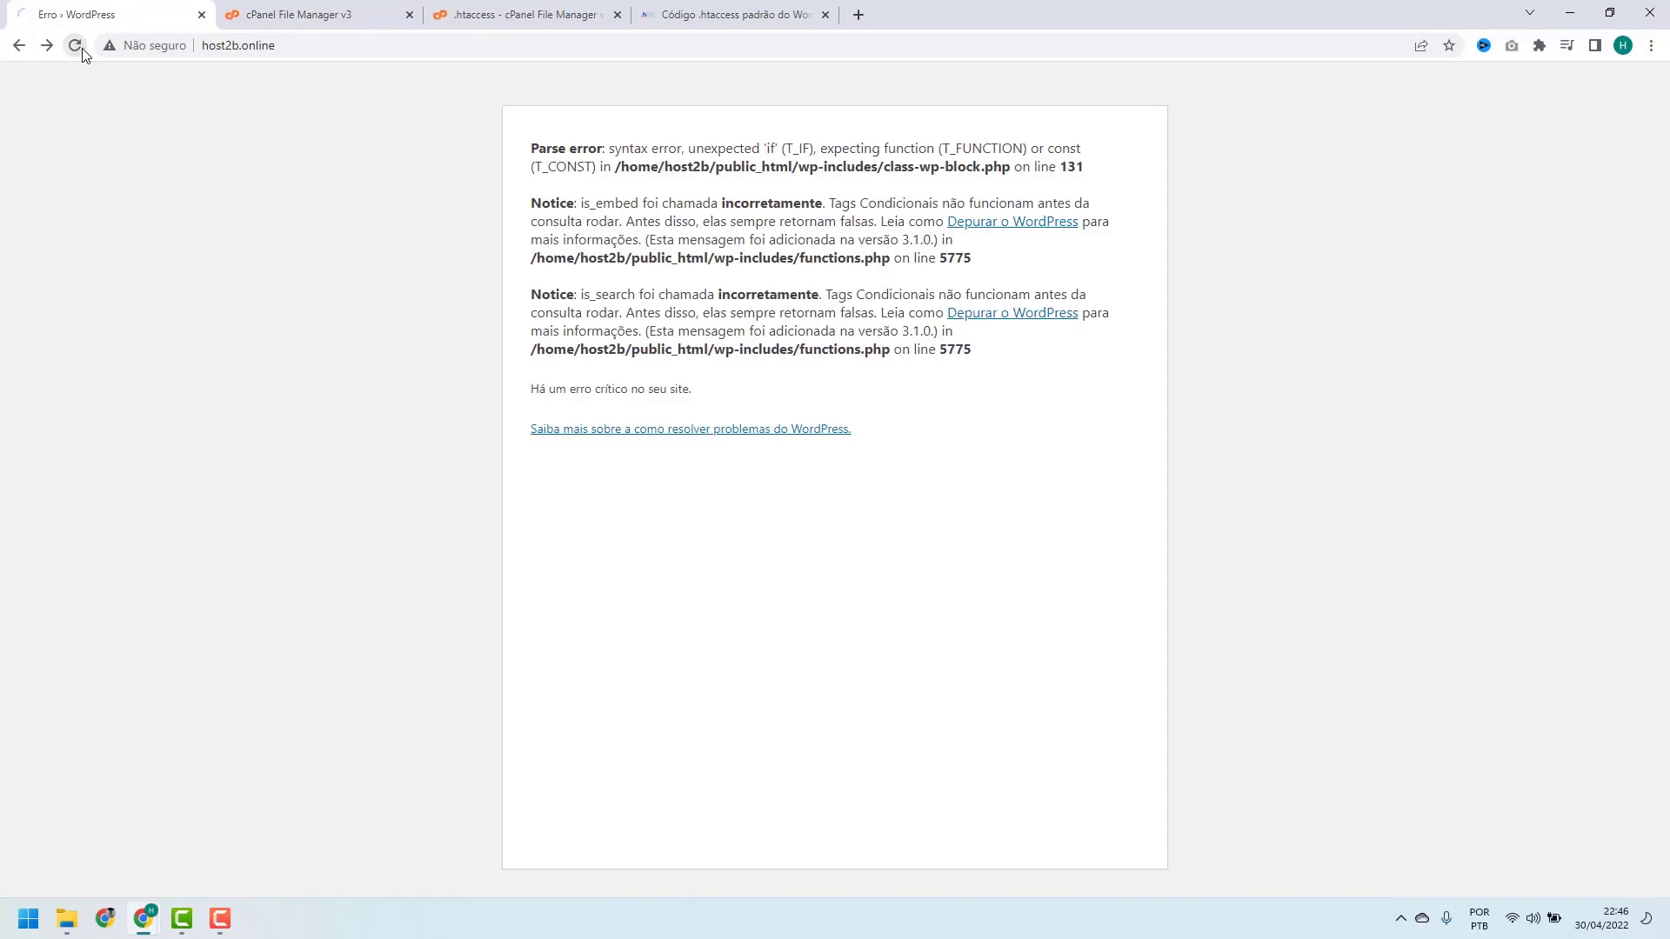